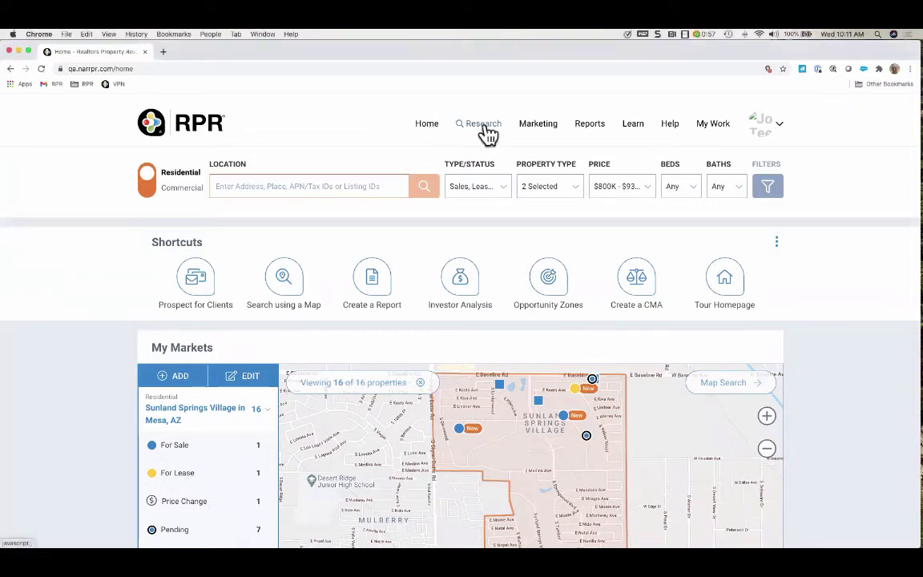
Look over the Research options, then bring up the Marketing options list
click(485, 130)
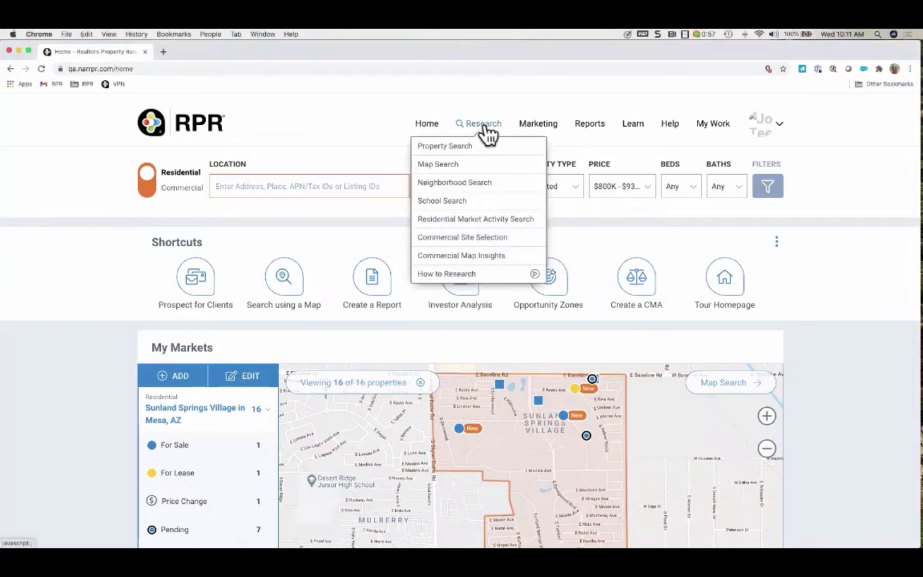
scroll(489, 134, down, 1)
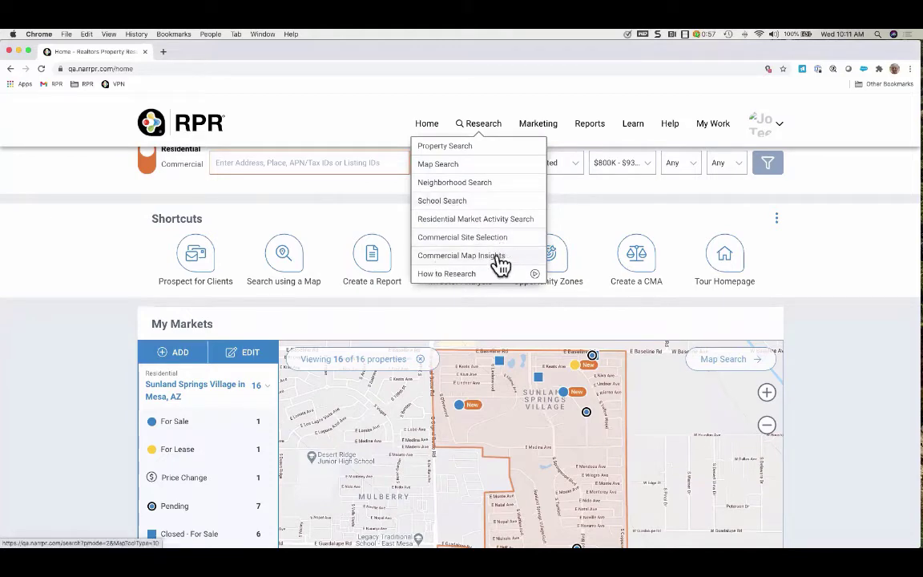
scroll(598, 223, up, 1)
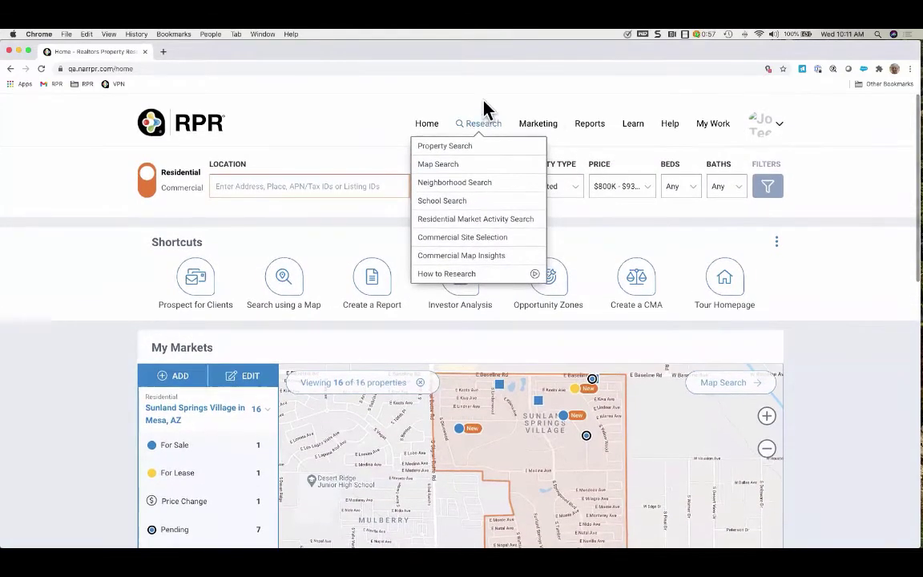
click(545, 128)
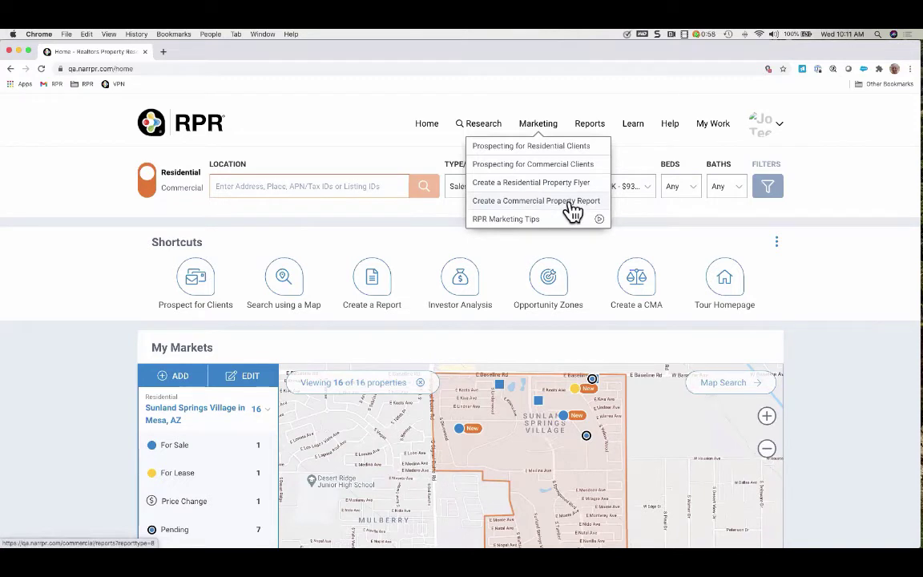
Start the Prospecting for Residential Clients walkthrough for sellers, then close all navigation menus
click(553, 153)
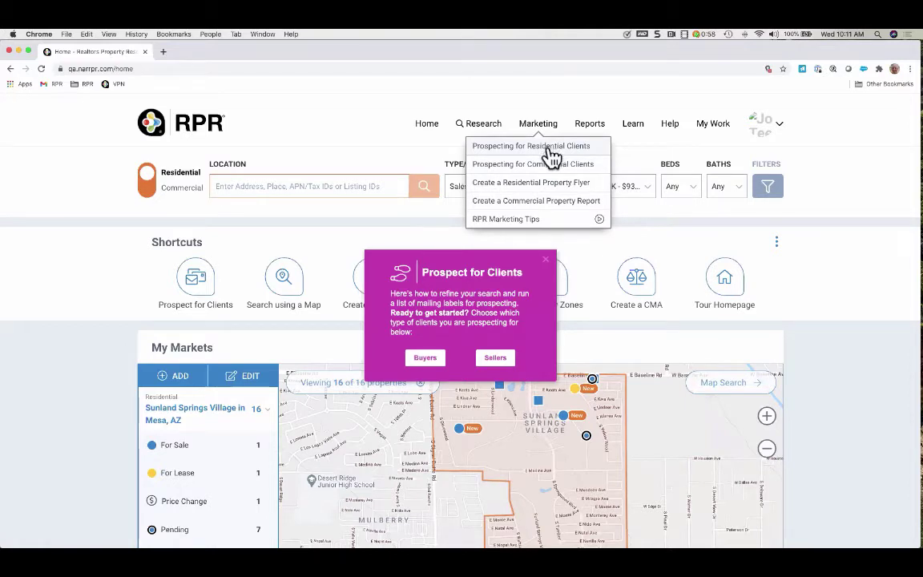
click(497, 361)
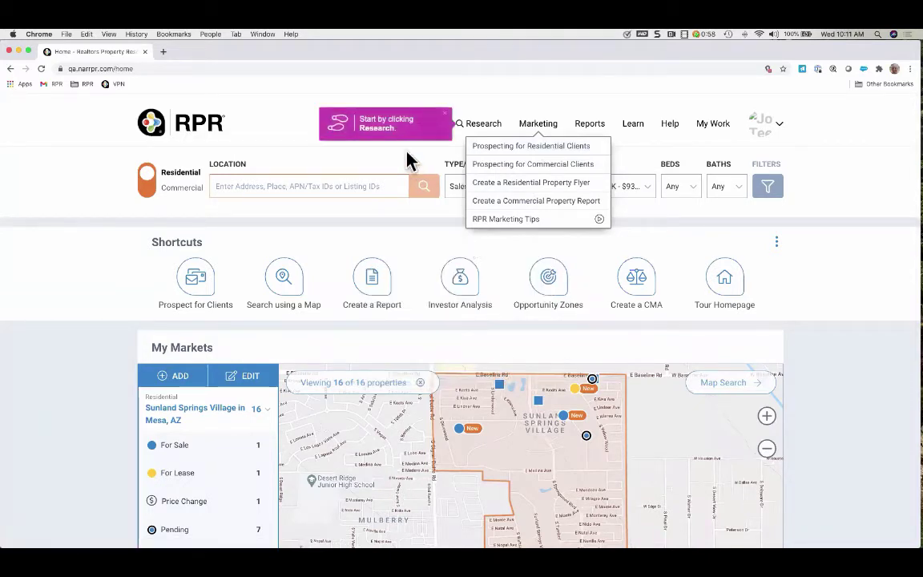
click(486, 128)
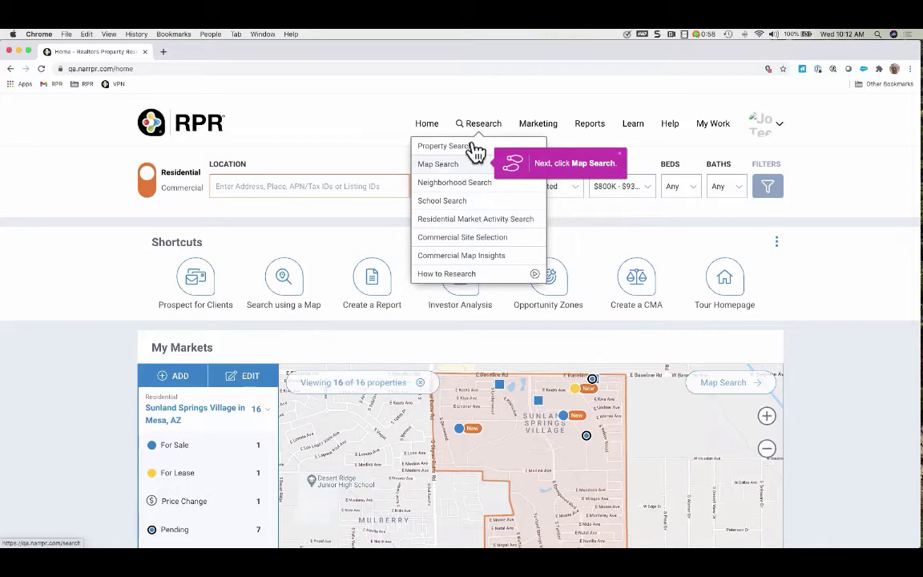
click(537, 127)
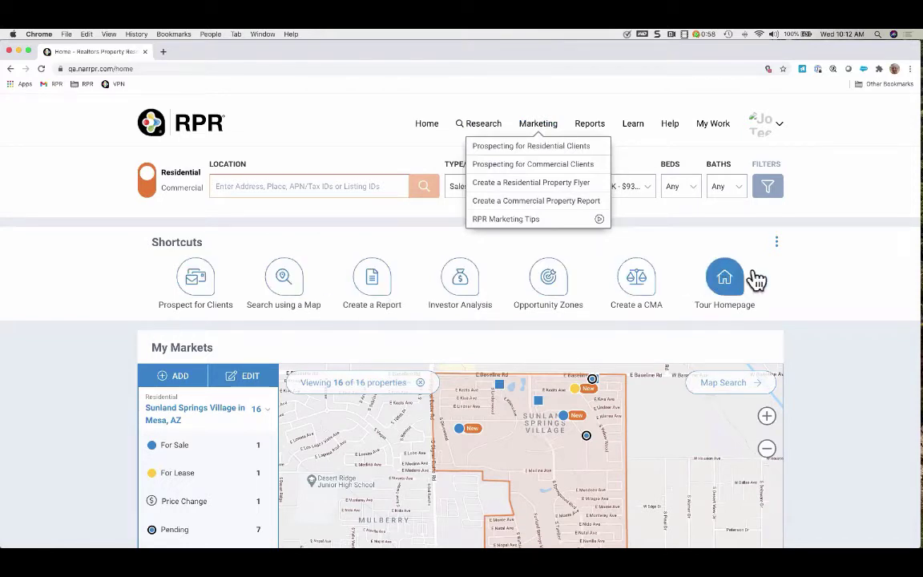
click(590, 257)
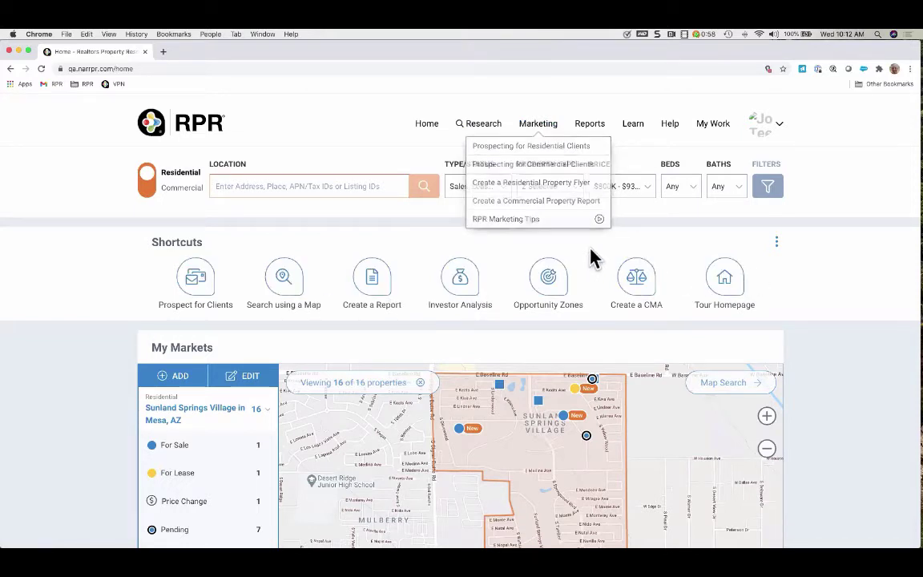
Turn the Report Bell off in the Reports list and show the Learn about this page panel
click(593, 133)
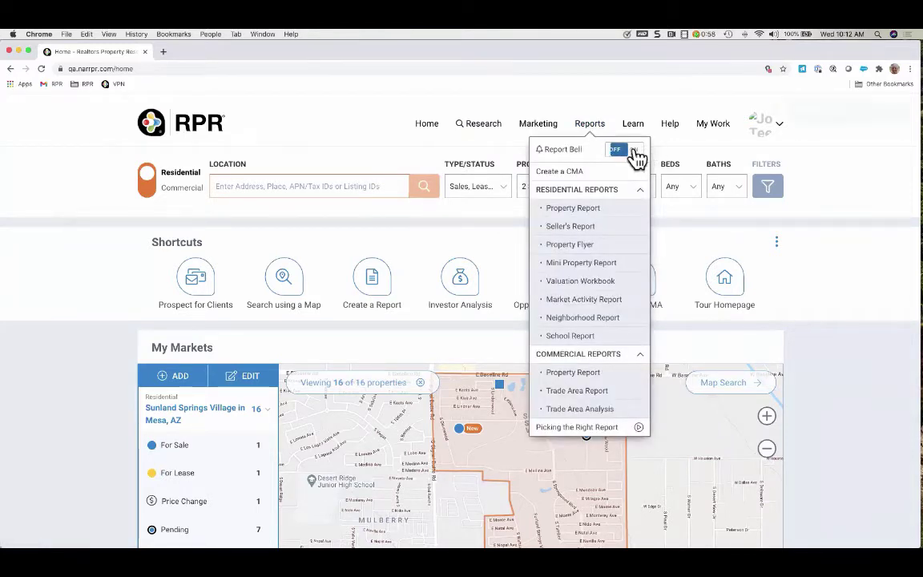
click(629, 152)
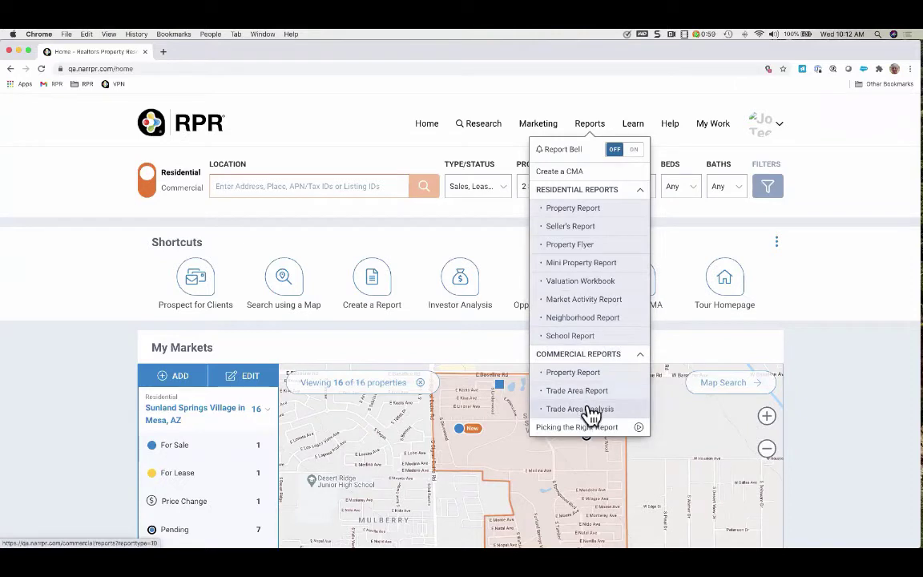
click(635, 128)
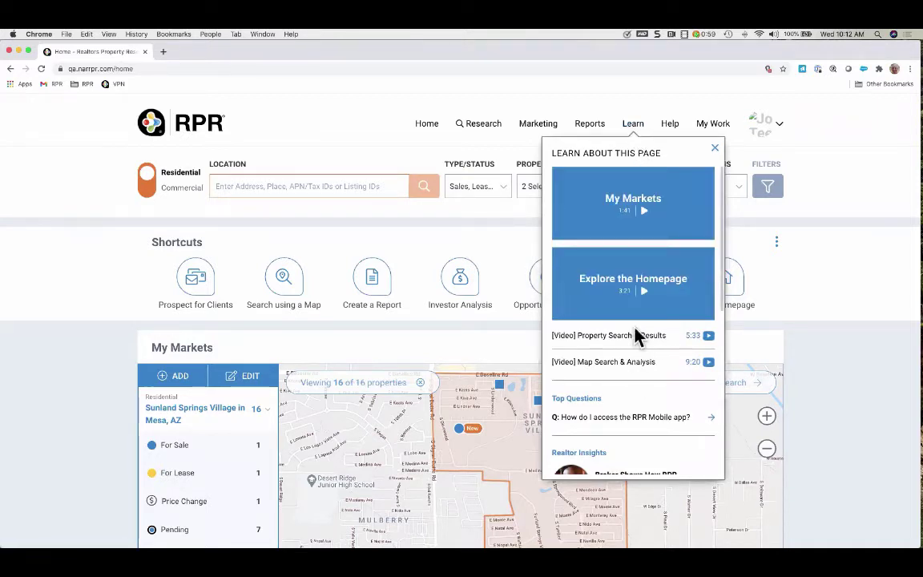
Browse the Learn panel's videos, then switch to the Help panel
scroll(635, 377, down, 5)
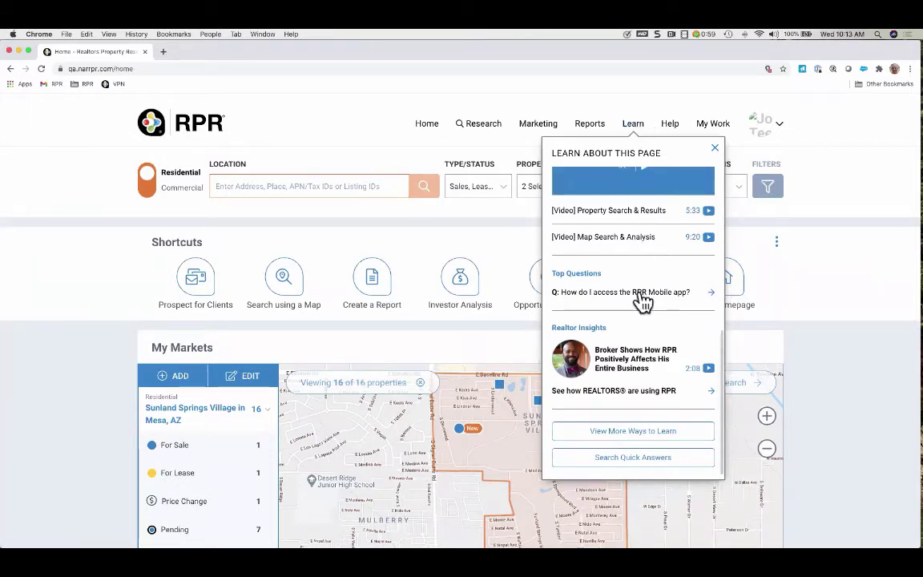
scroll(651, 366, up, 3)
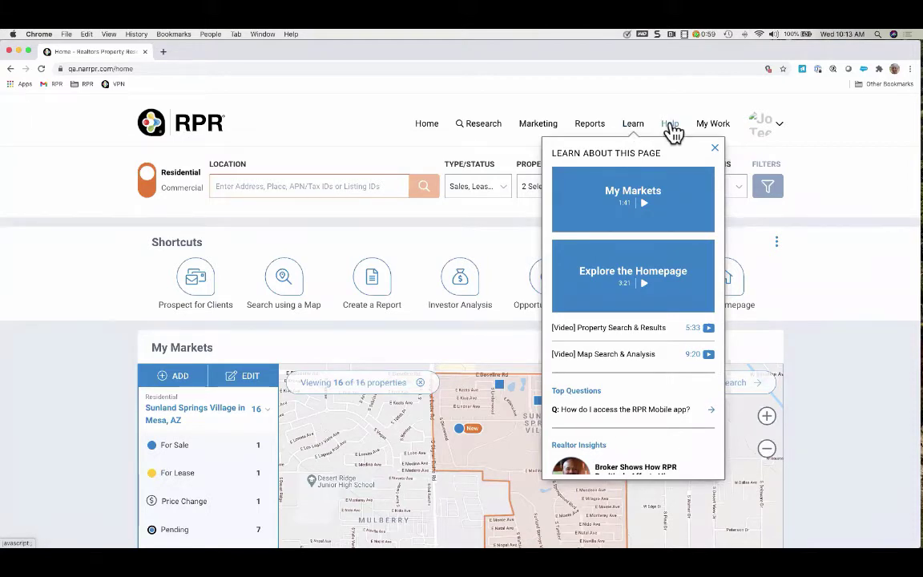
click(670, 126)
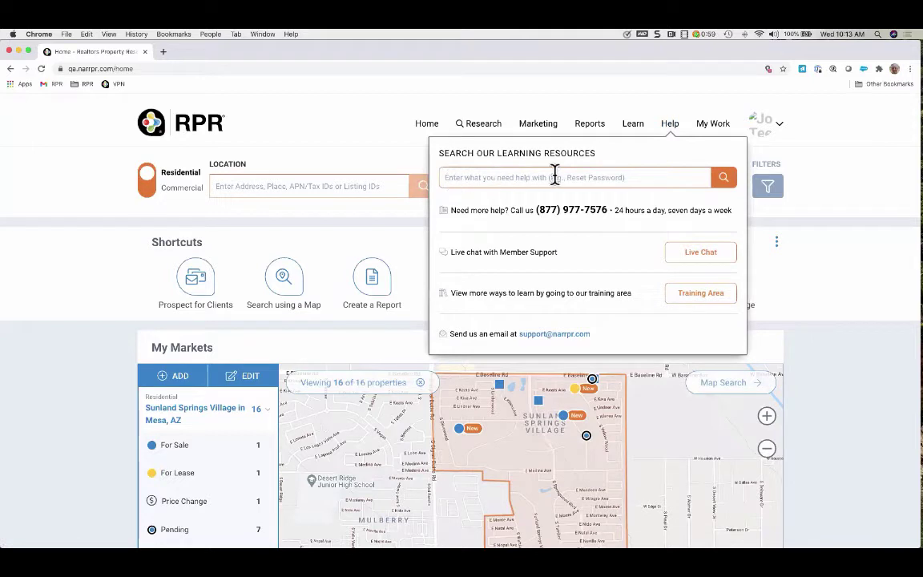
Search the help resources for RVM, then return to the RPR Home tab
click(477, 177)
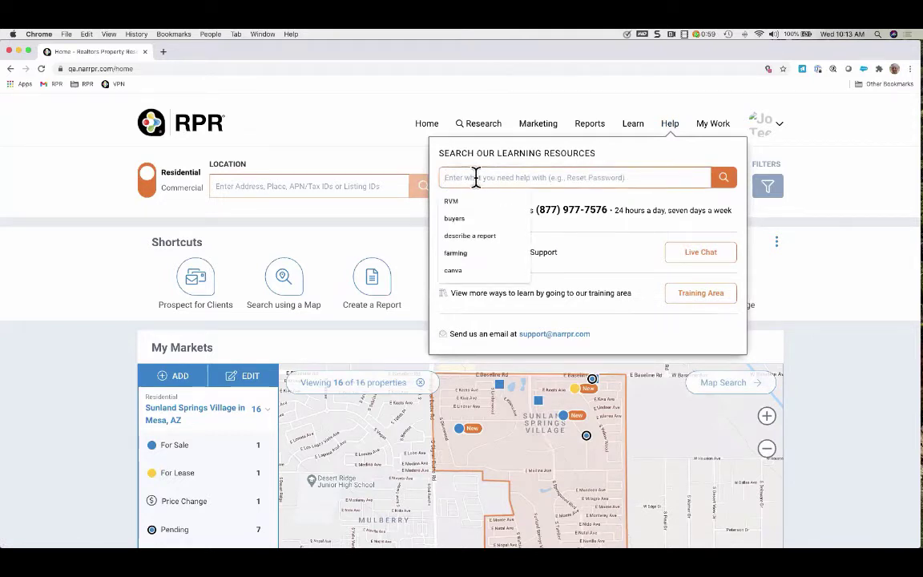
text(rvm)
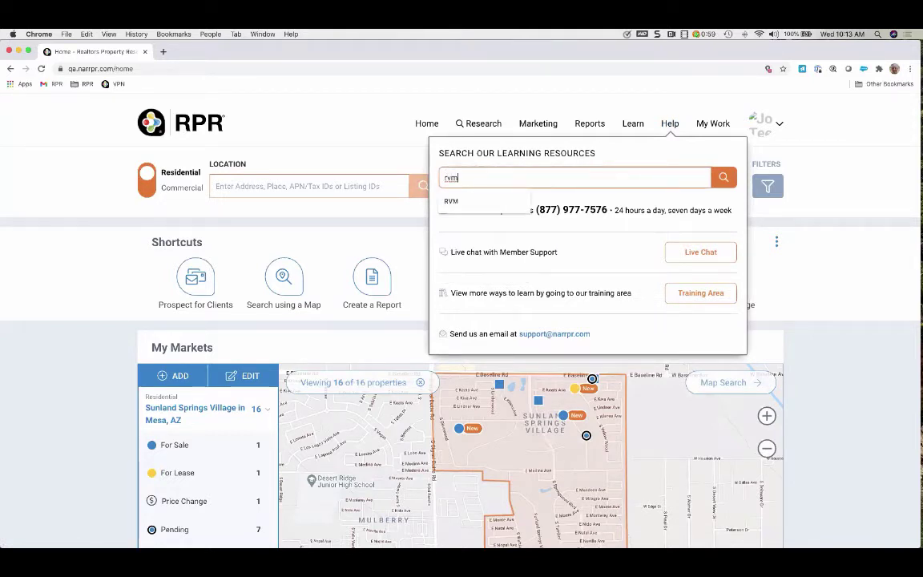
click(465, 200)
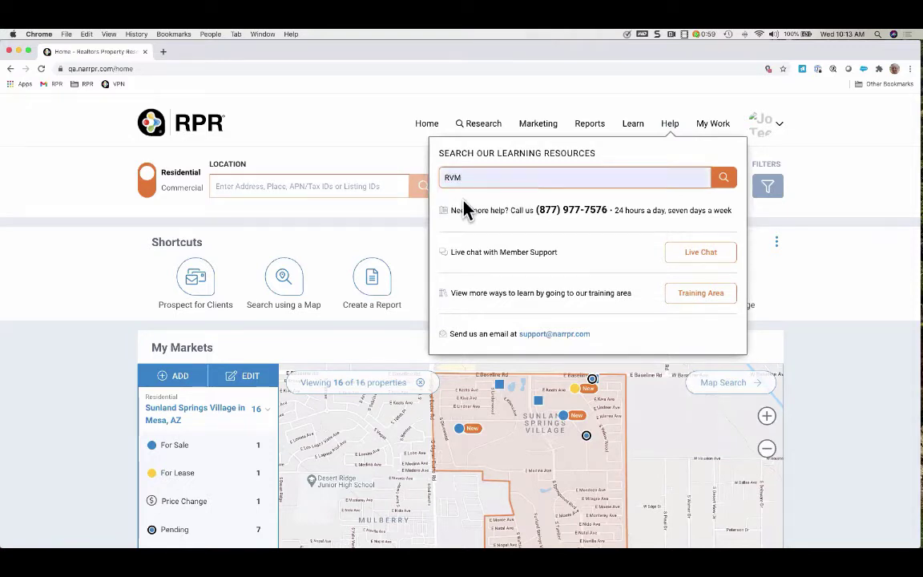
click(725, 180)
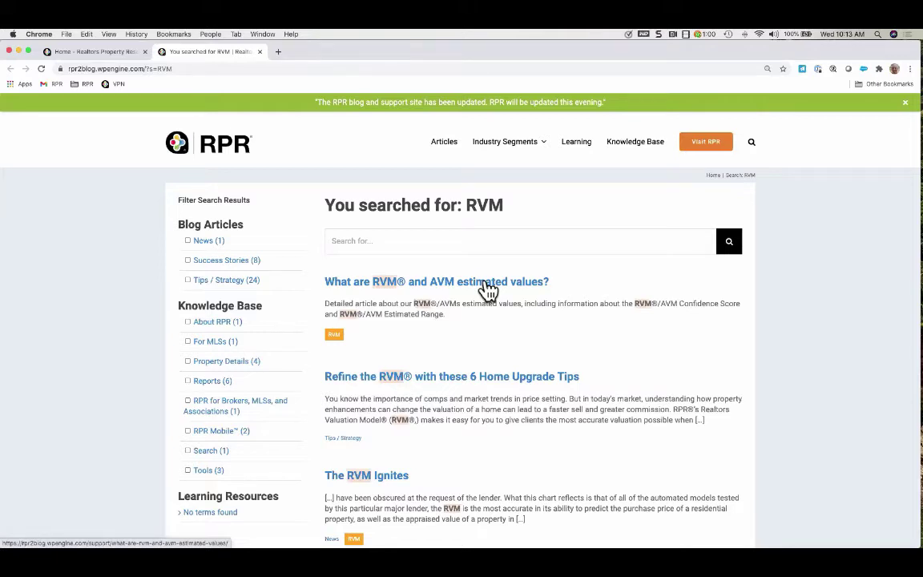
mouse_move(508, 153)
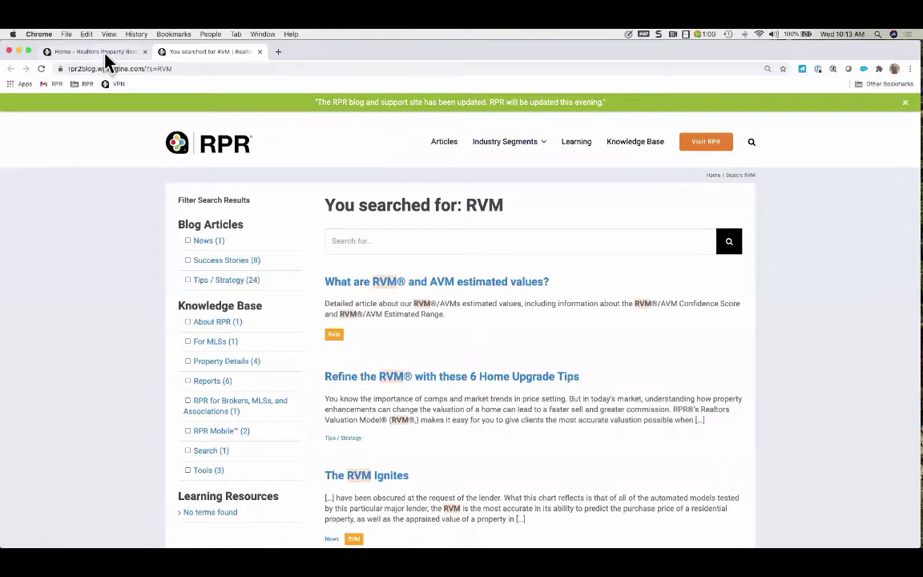
click(105, 56)
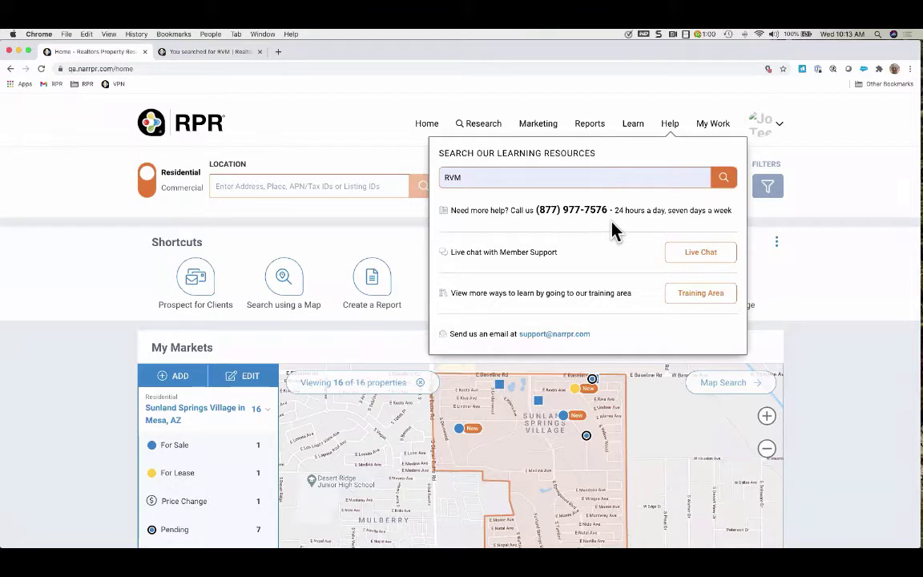
Close the Help panel, check the My Work items, and show the account menu
click(694, 256)
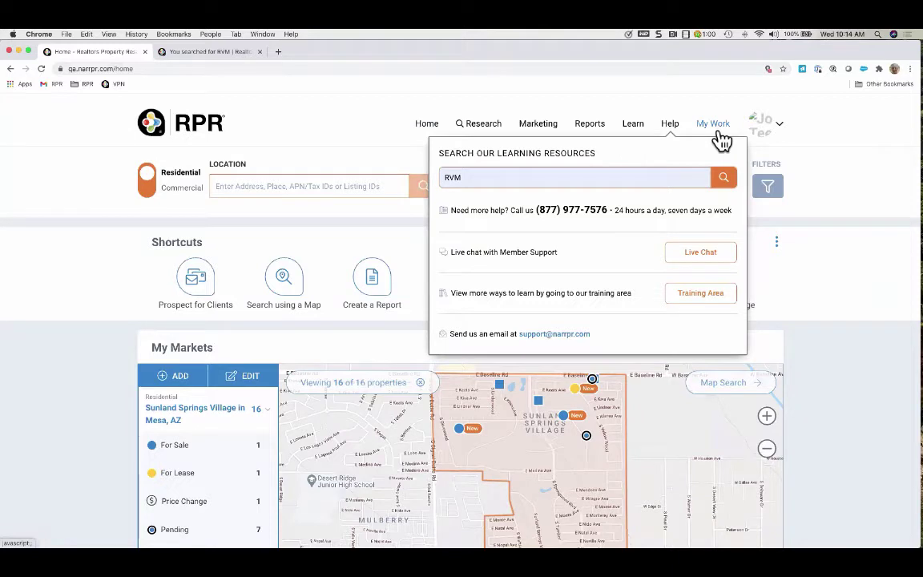
click(830, 154)
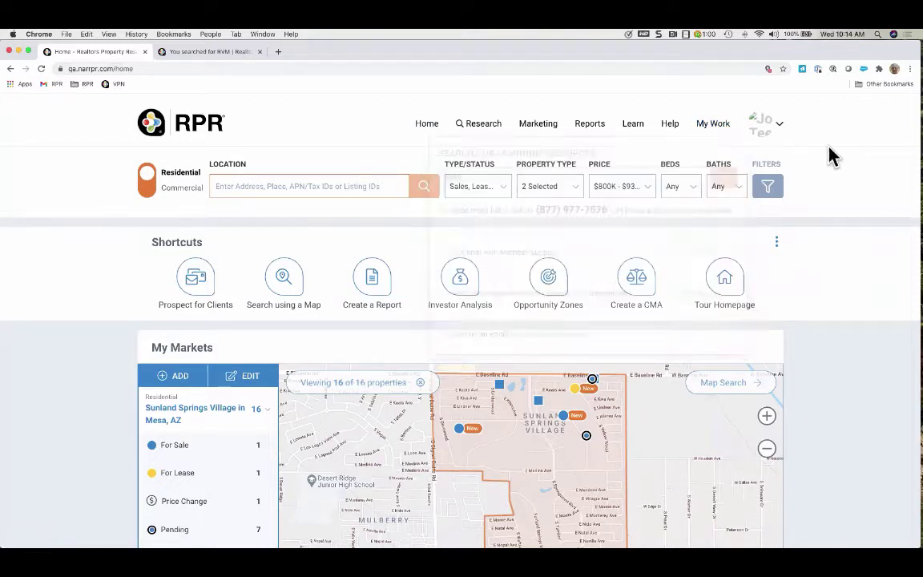
click(718, 133)
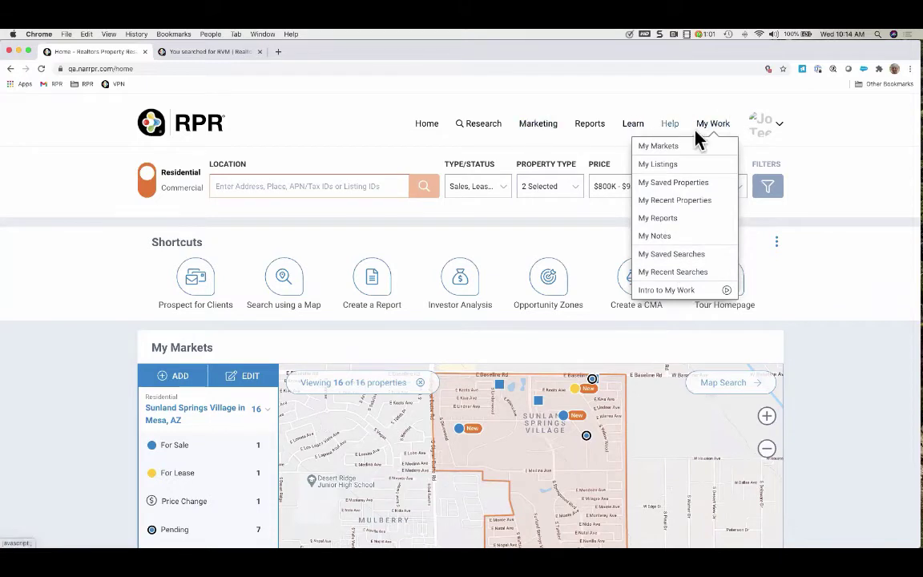
click(783, 134)
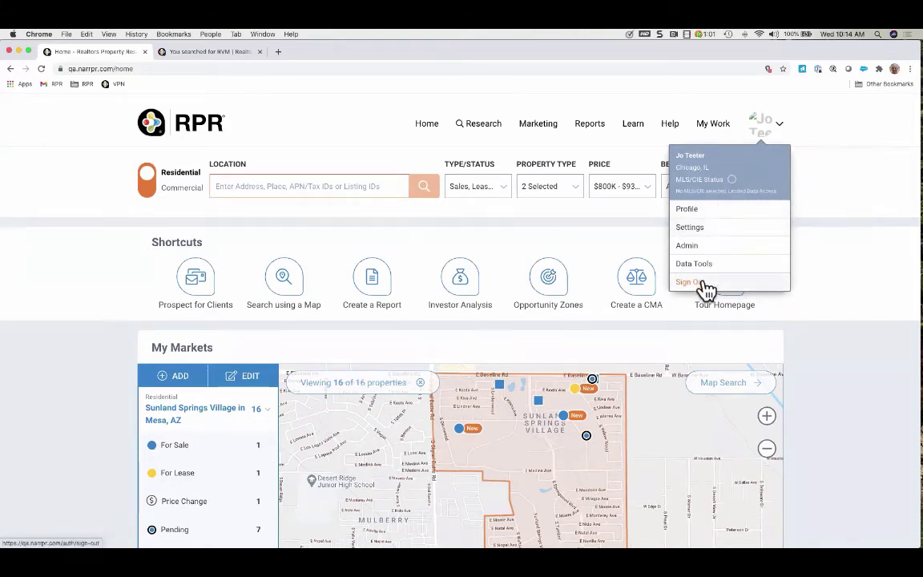
Open the Profile page and review its contact, account and password details
click(699, 208)
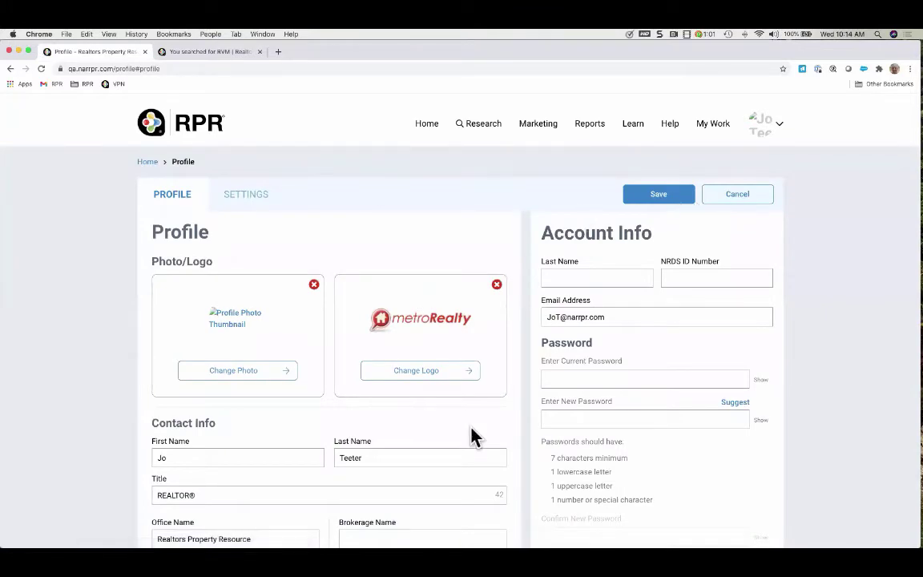
scroll(471, 433, down, 5)
scroll(472, 426, down, 1)
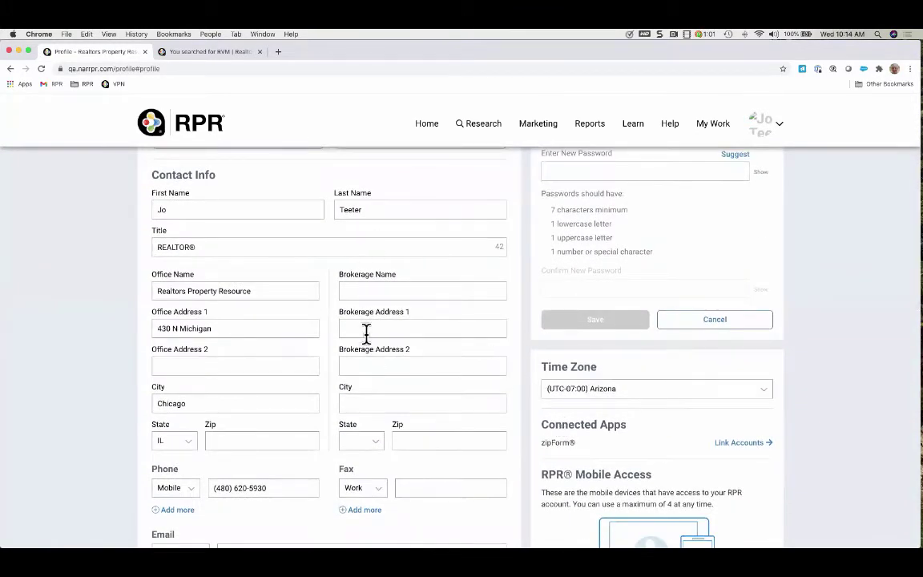
scroll(404, 412, down, 4)
scroll(405, 413, down, 3)
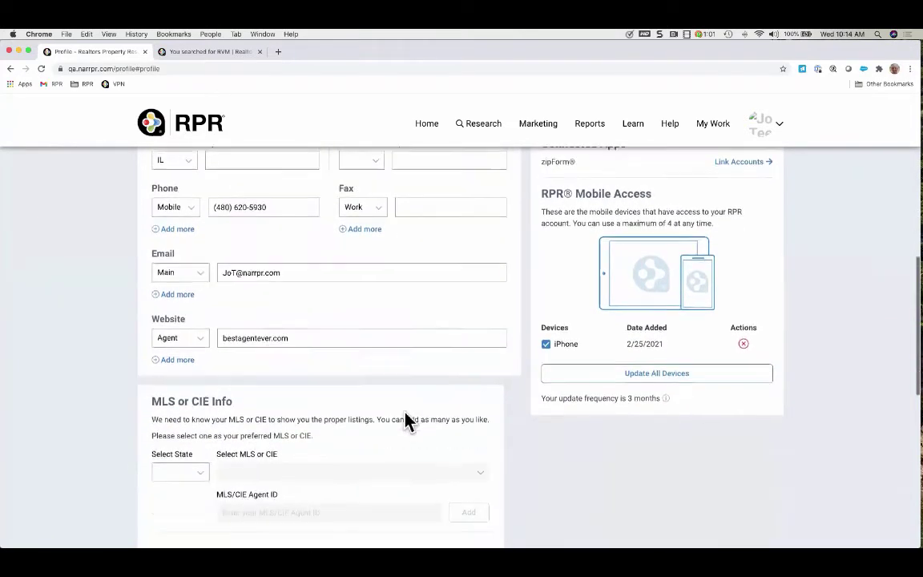
scroll(405, 418, up, 11)
scroll(409, 421, up, 2)
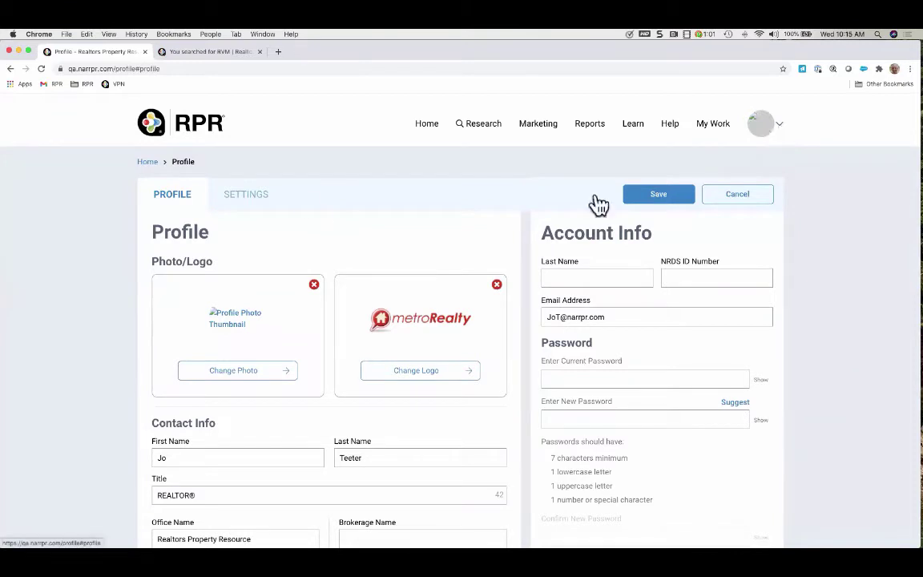
Save the Settings tab with its five My Markets areas, then return Home
click(259, 200)
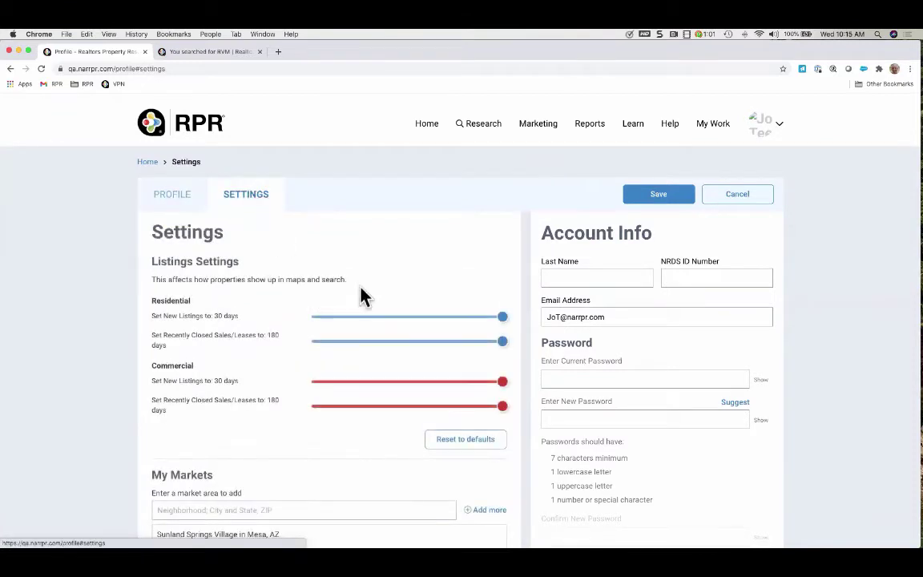
scroll(384, 463, down, 3)
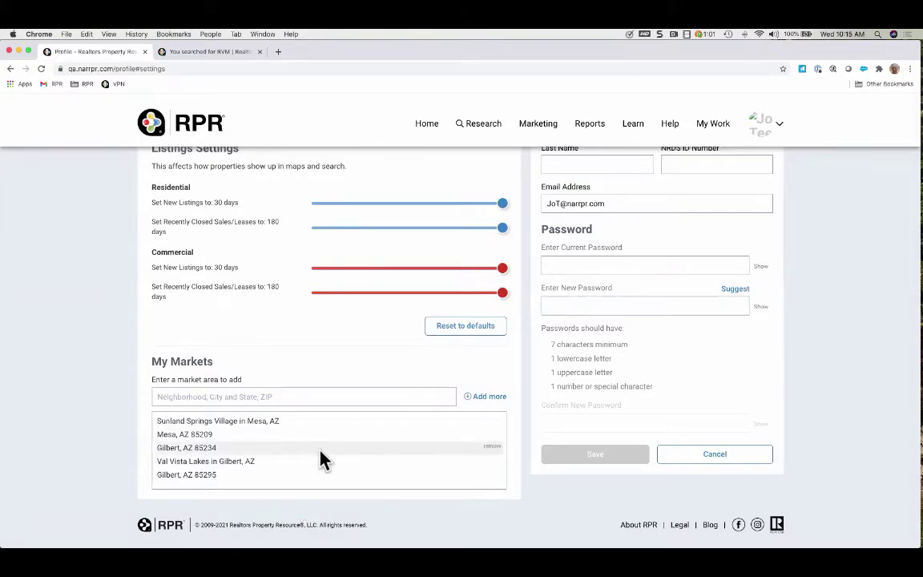
scroll(346, 394, up, 3)
click(659, 196)
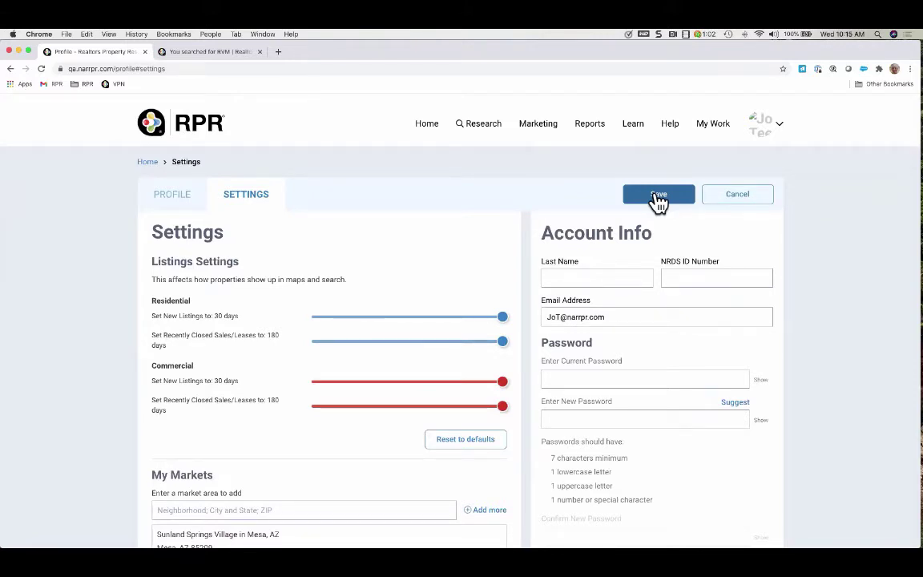
click(425, 128)
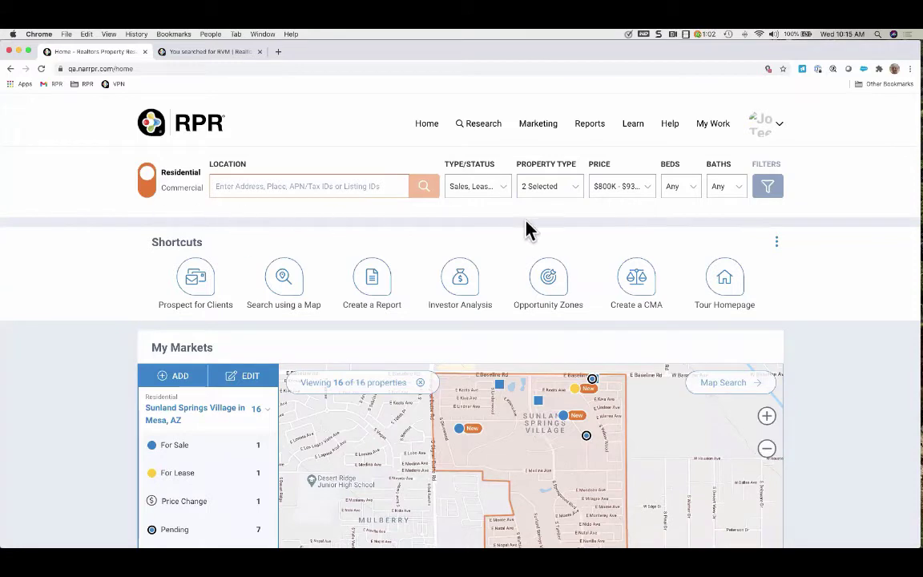
Toggle the search to Commercial and back to Residential, then show the Type/Status choices
click(149, 193)
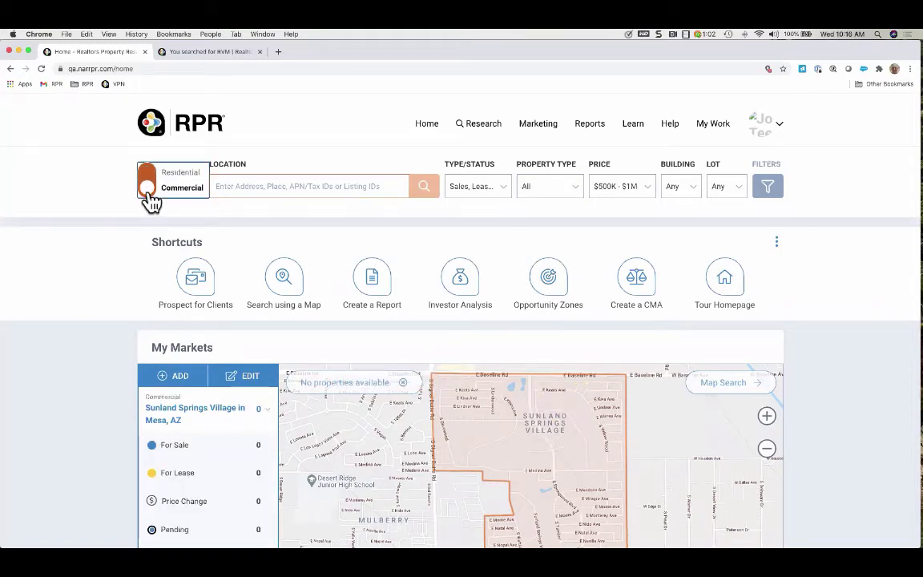
click(149, 177)
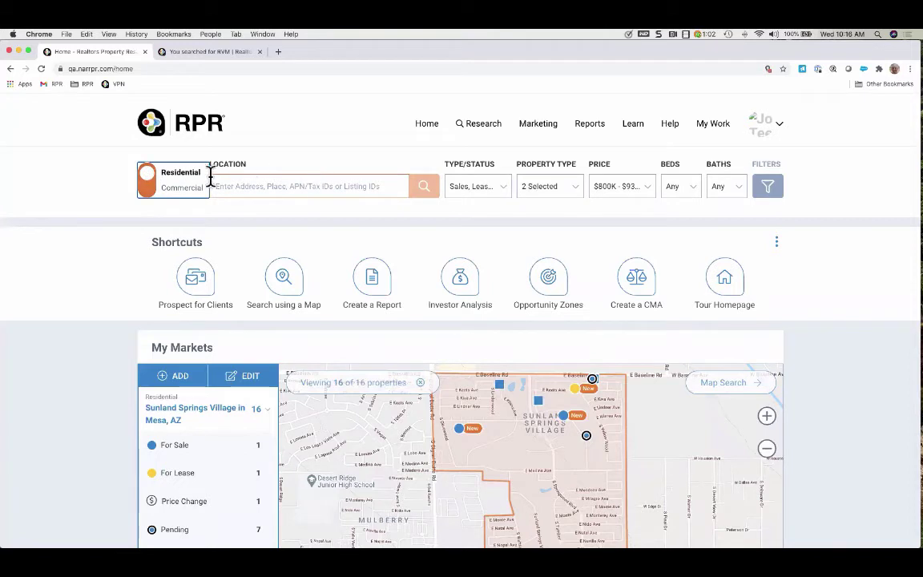
click(504, 190)
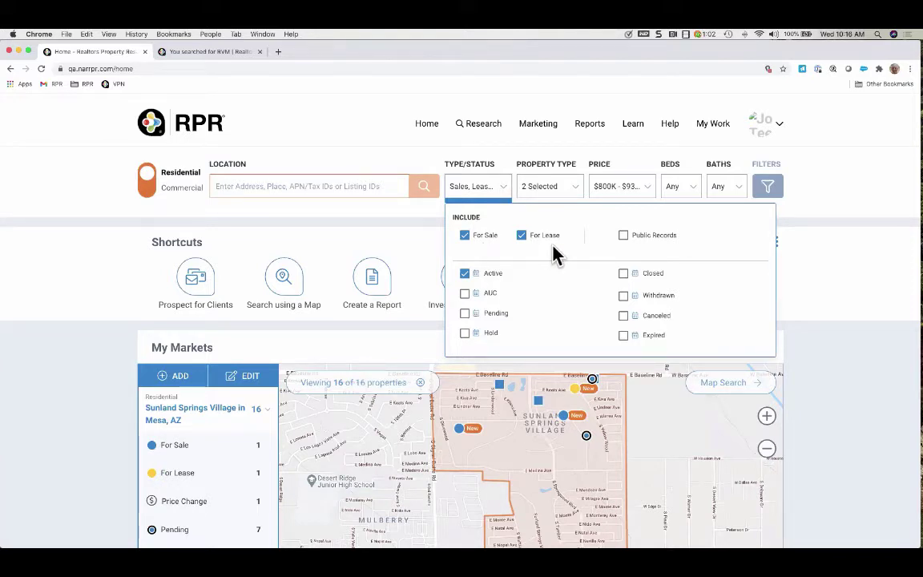
click(624, 235)
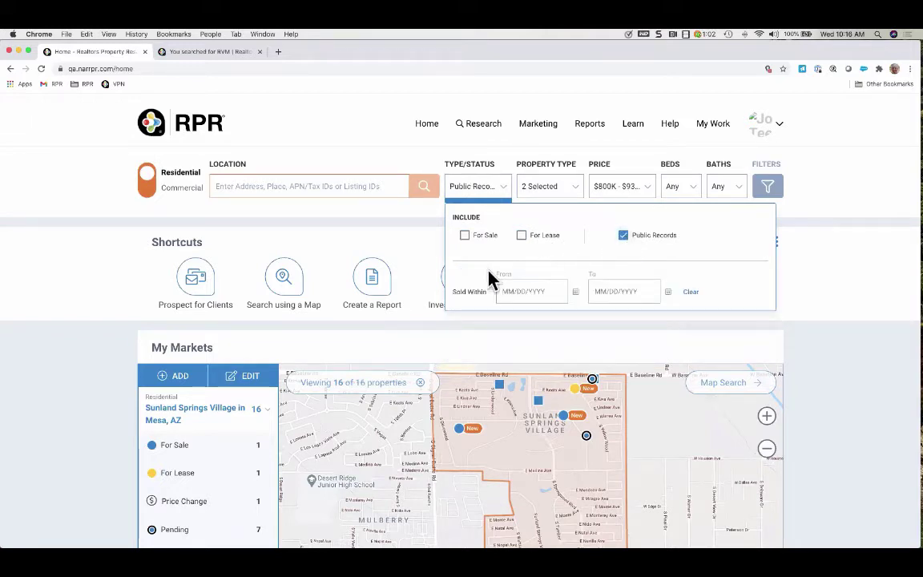
click(466, 236)
click(525, 240)
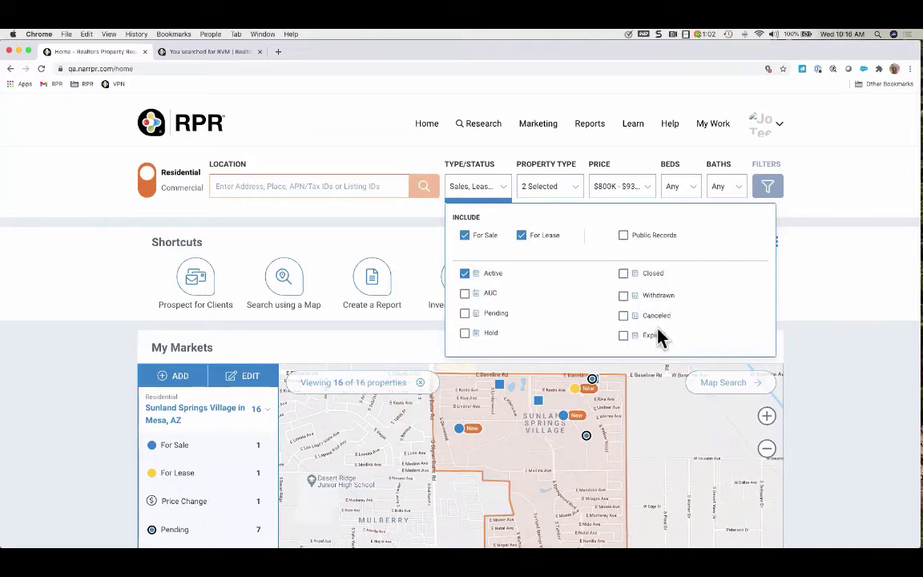
click(625, 275)
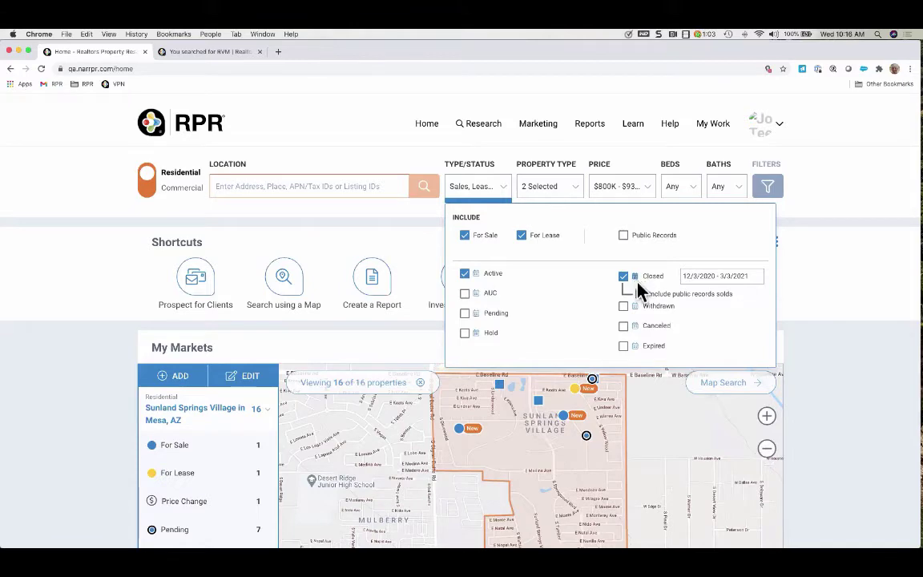
click(637, 278)
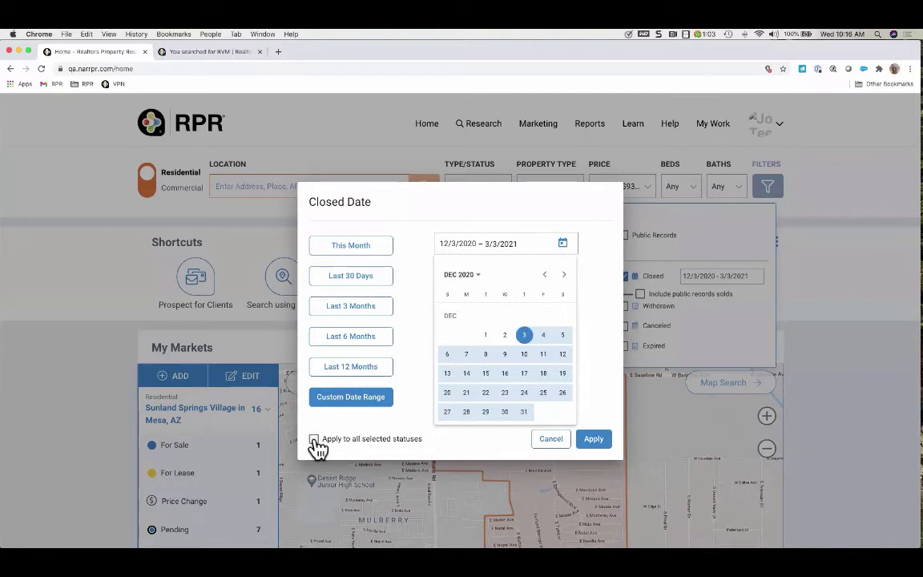
click(551, 438)
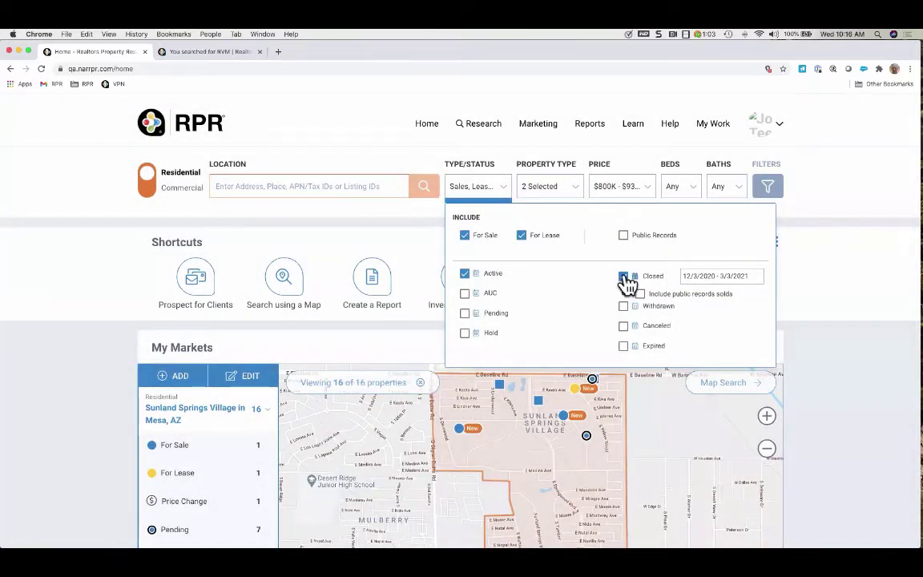
click(624, 277)
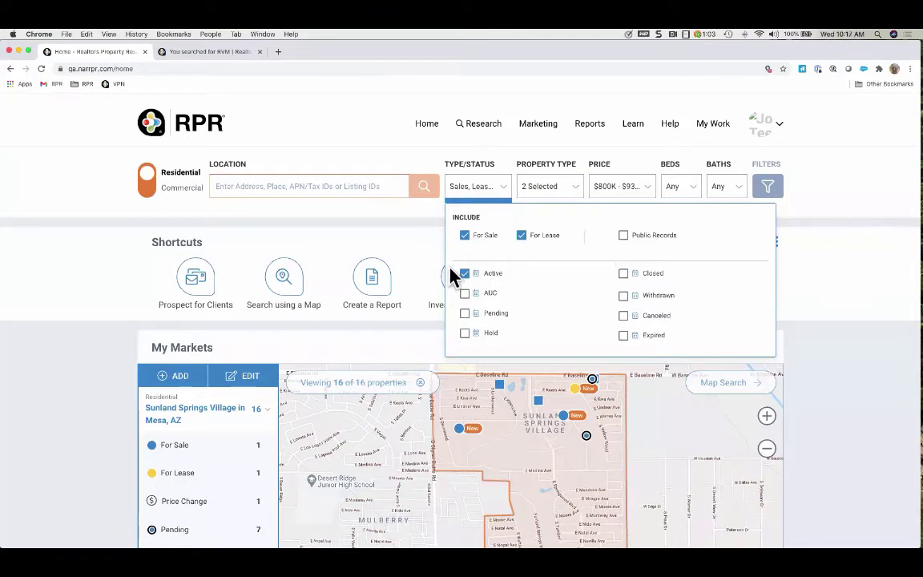
Limit the property types to Single Family and Condo/Townhouse/Apt
click(574, 189)
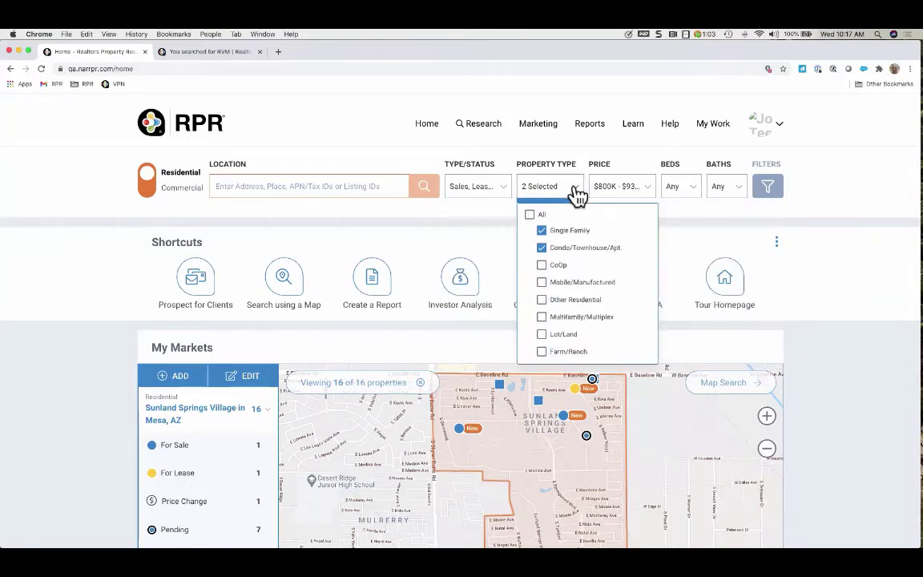
click(531, 218)
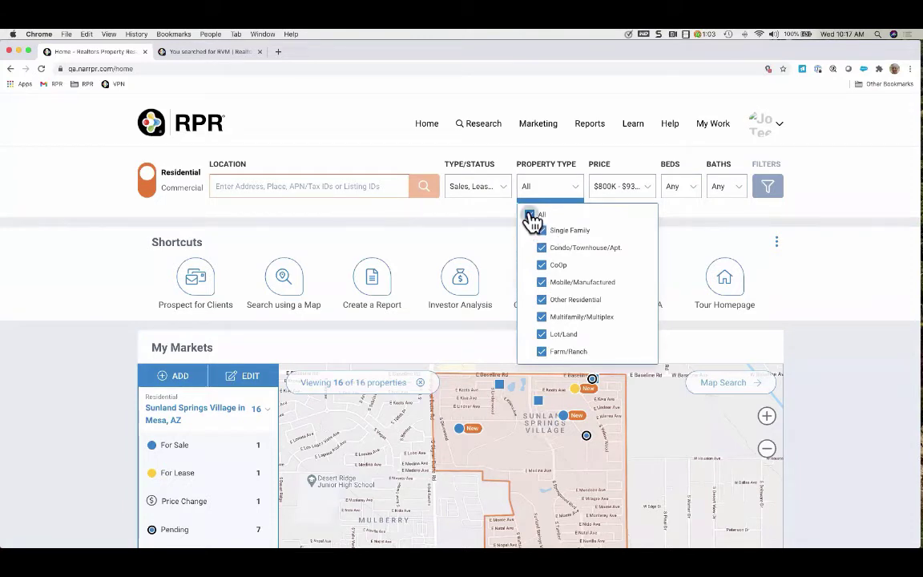
click(531, 218)
click(543, 231)
click(543, 248)
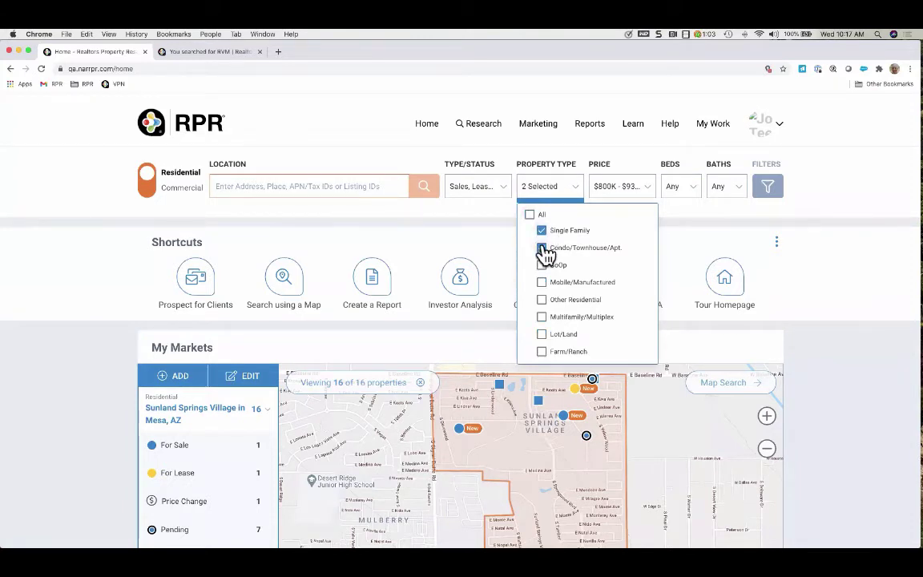
Clear the $800,000 minimum and $930,000 maximum prices to Any, leaving beds and baths unchanged
click(651, 194)
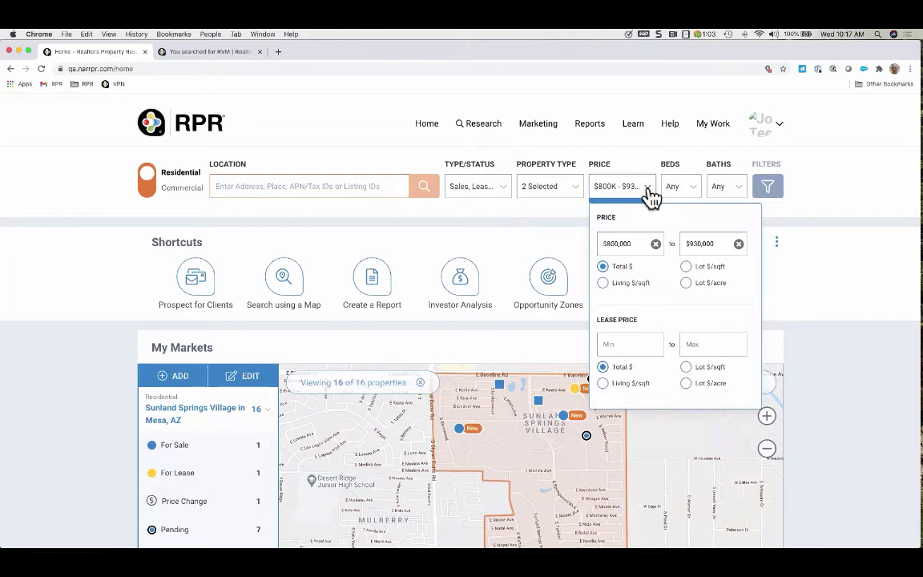
click(656, 244)
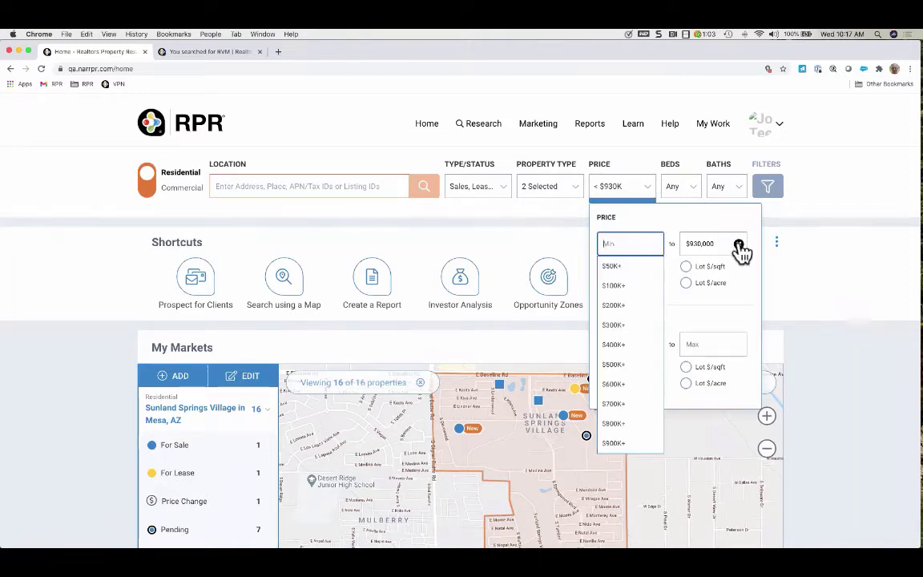
click(738, 244)
click(639, 230)
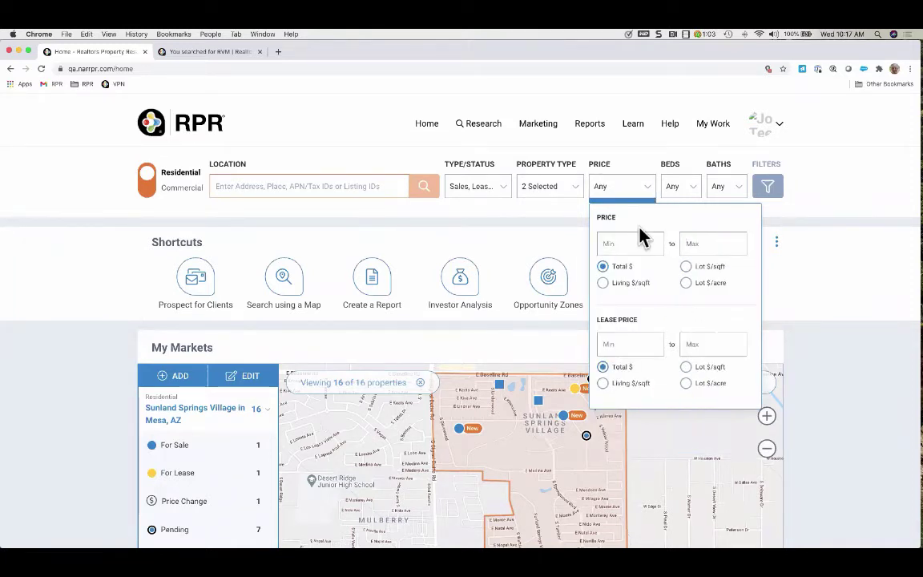
click(699, 190)
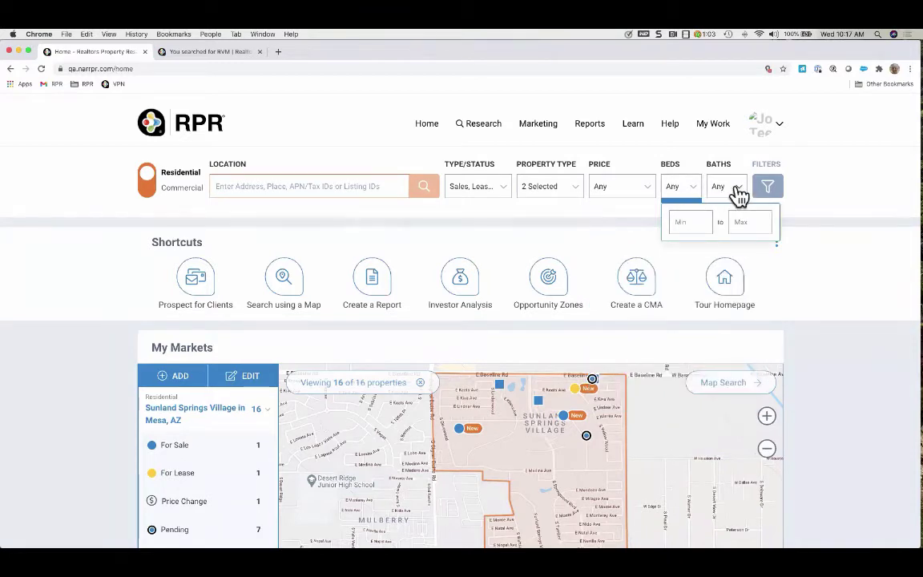
click(735, 191)
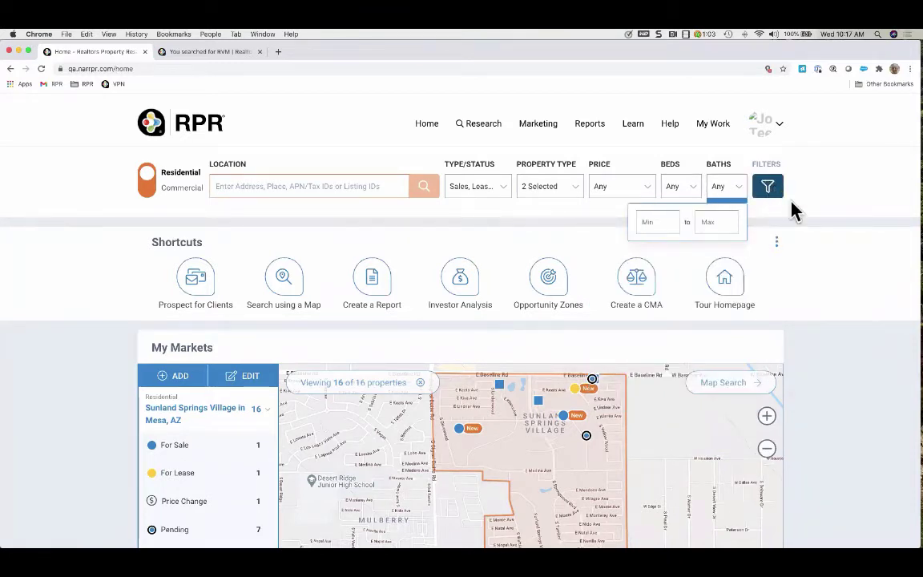
click(816, 228)
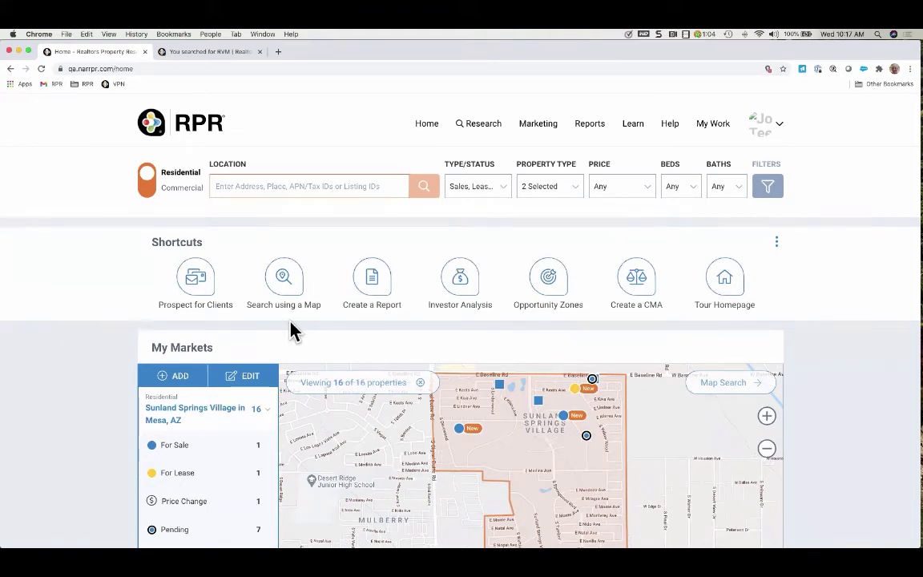
click(639, 287)
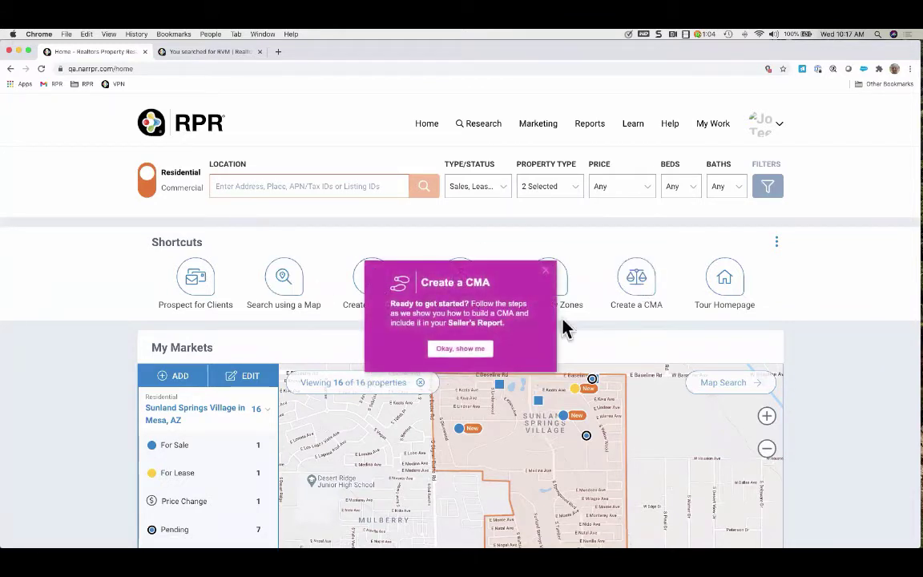
click(455, 355)
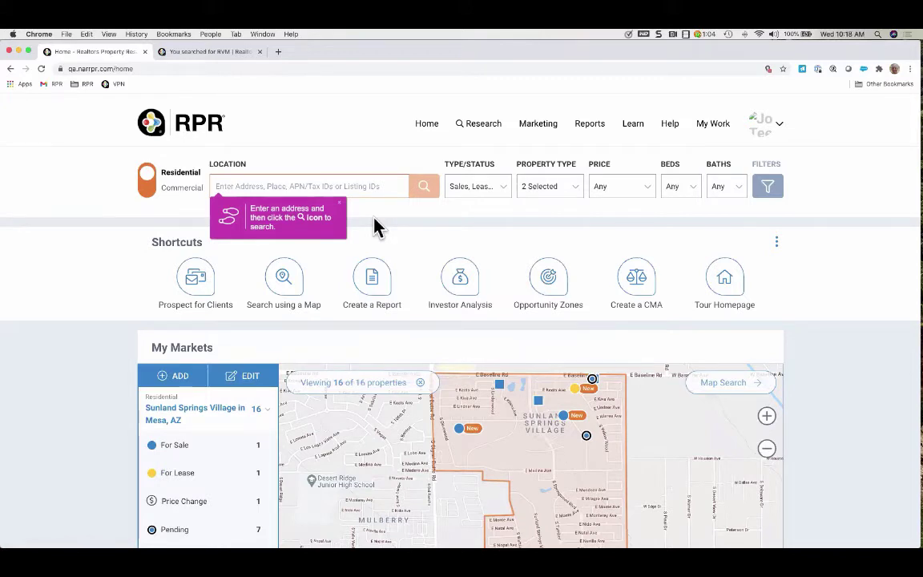
click(339, 203)
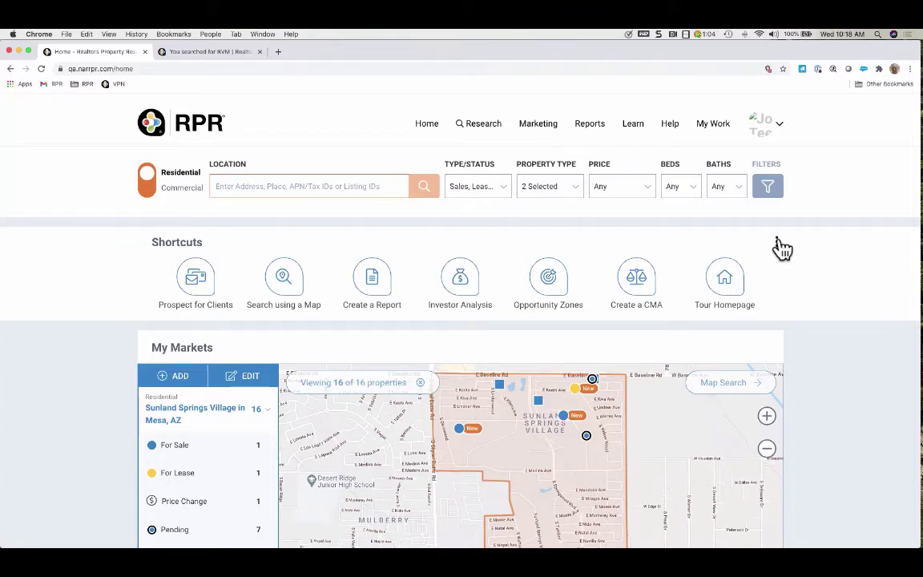
click(777, 242)
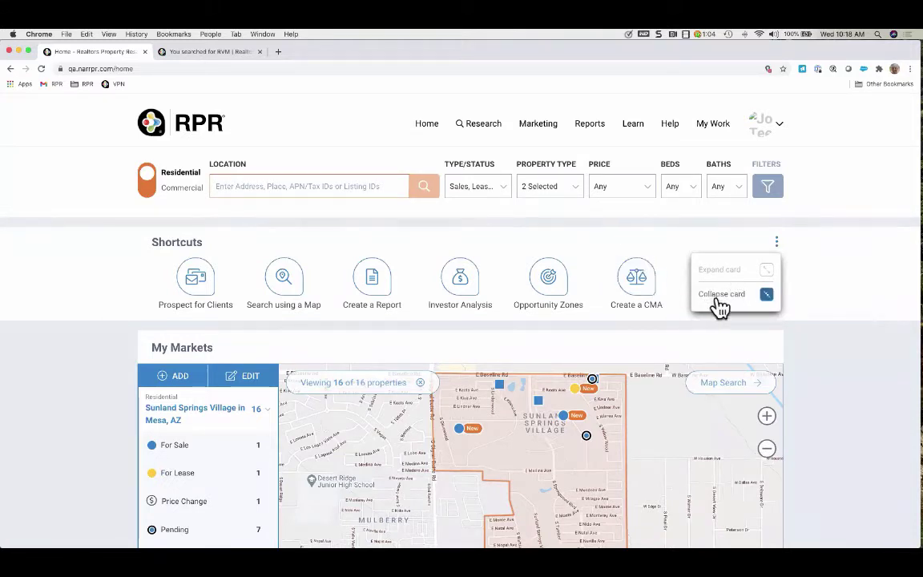
click(714, 295)
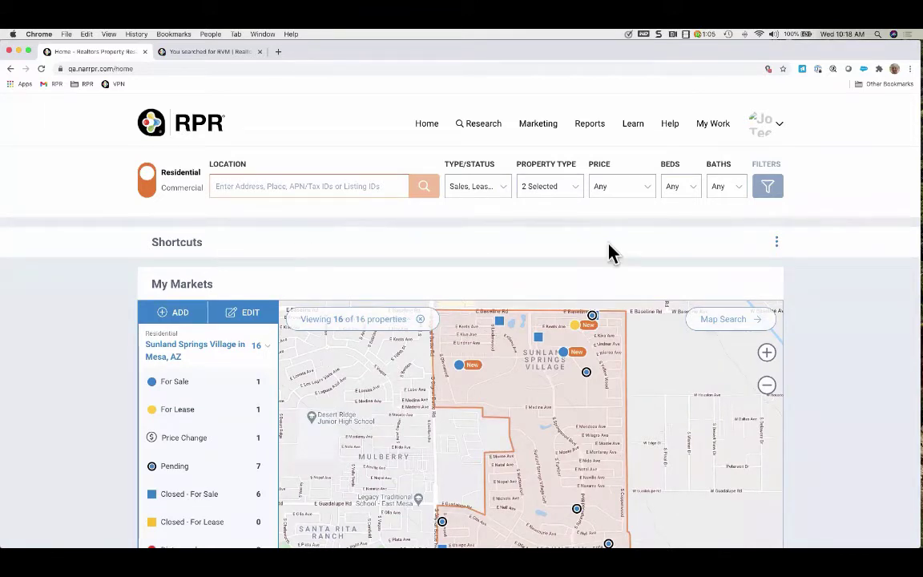
click(777, 241)
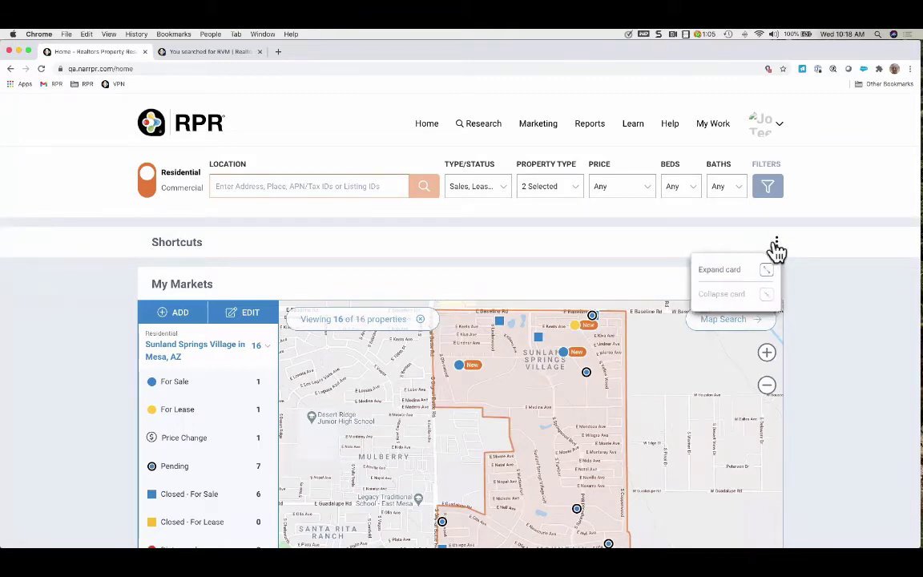
click(731, 271)
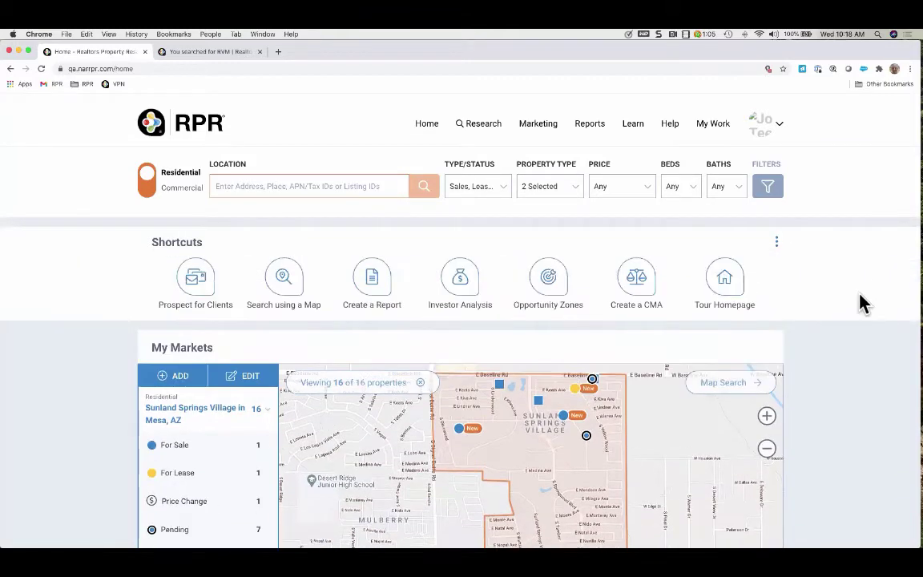
Scroll to the My Markets list of five areas and start adding a new market
scroll(833, 383, down, 1)
scroll(833, 383, down, 4)
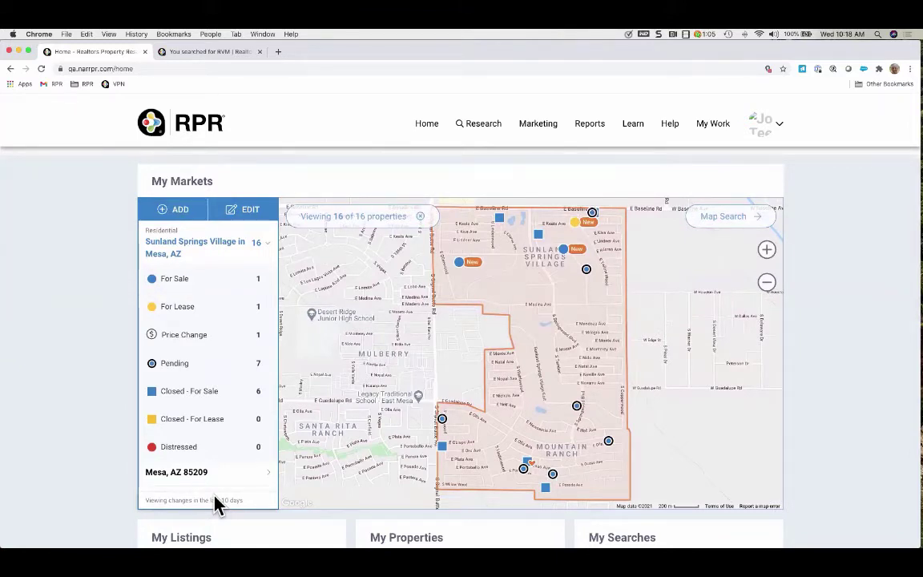
scroll(208, 470, down, 3)
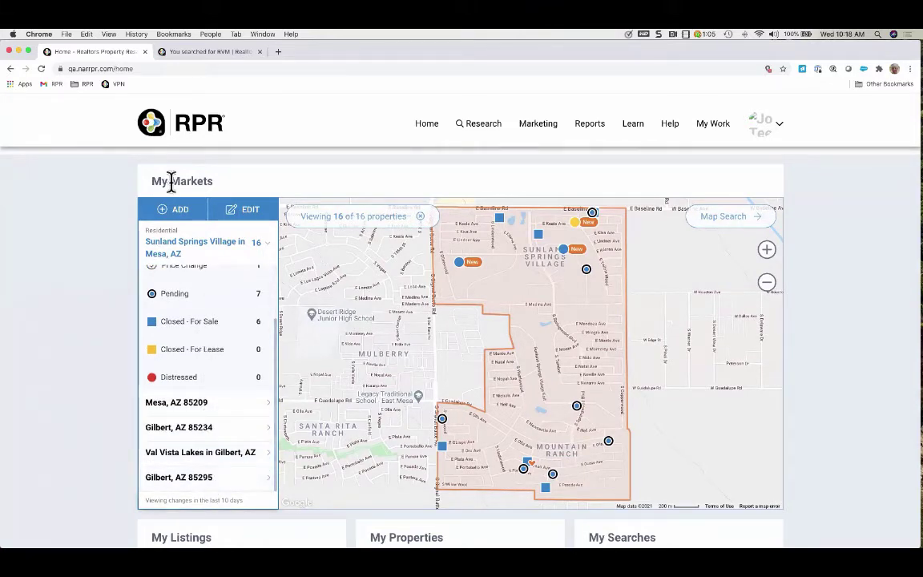
click(178, 211)
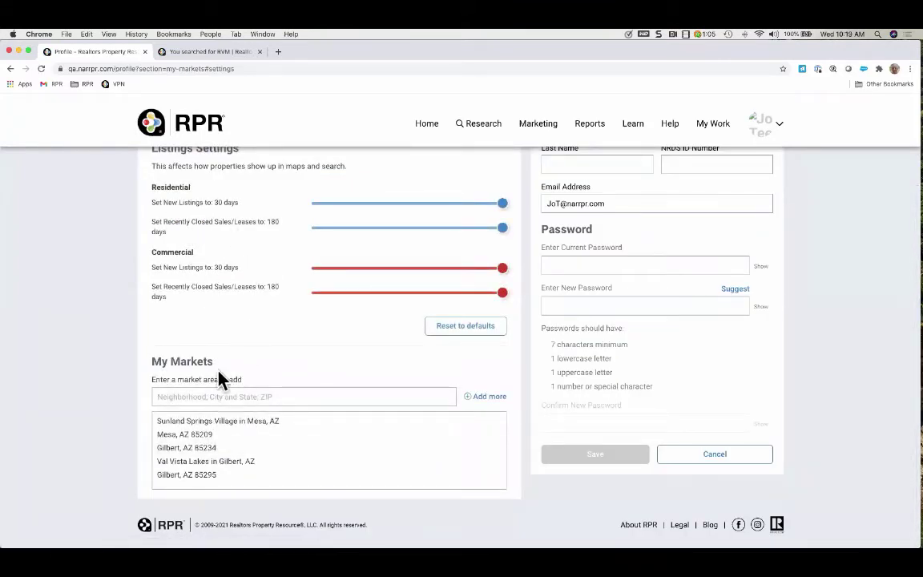
Add Miami, FL 33134 to My Markets from the suggested matching places
click(189, 396)
text(Miami, Fl)
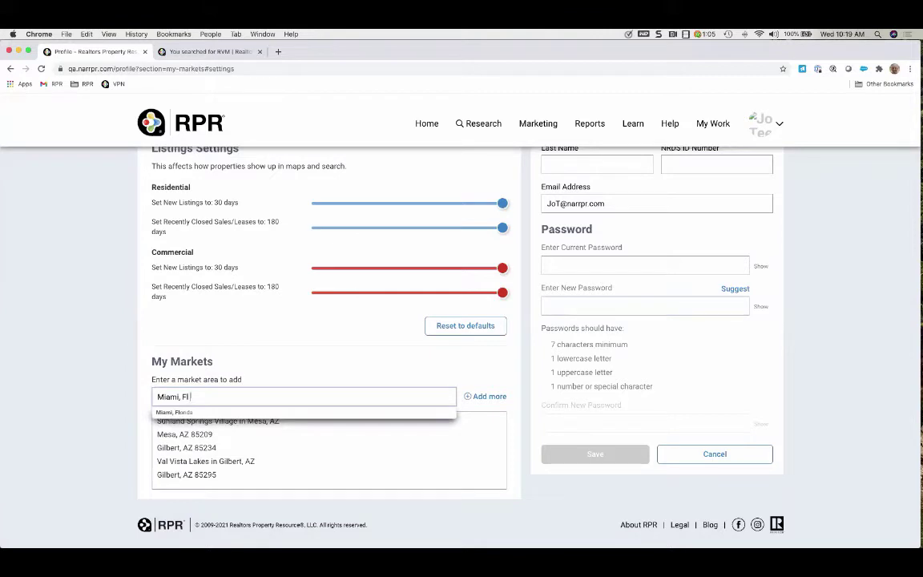
text( 33134)
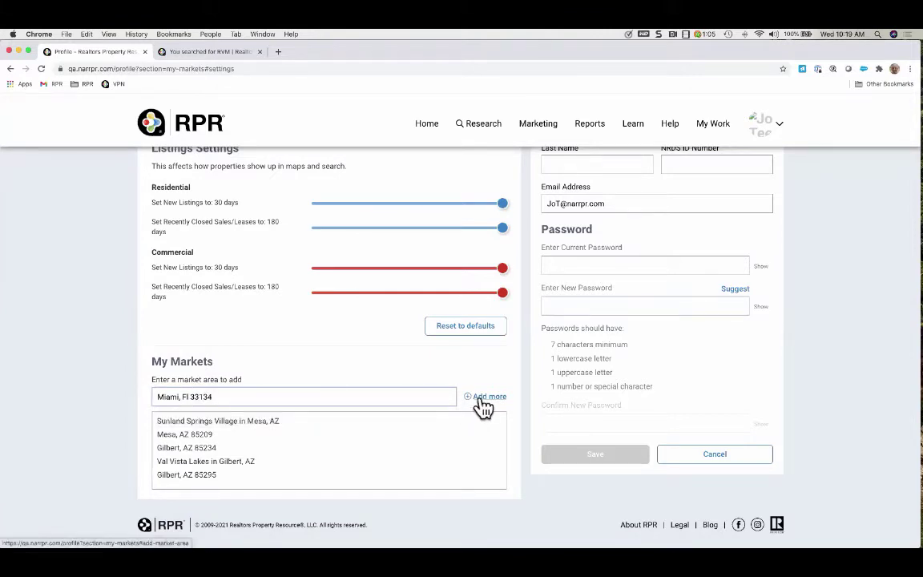
click(483, 401)
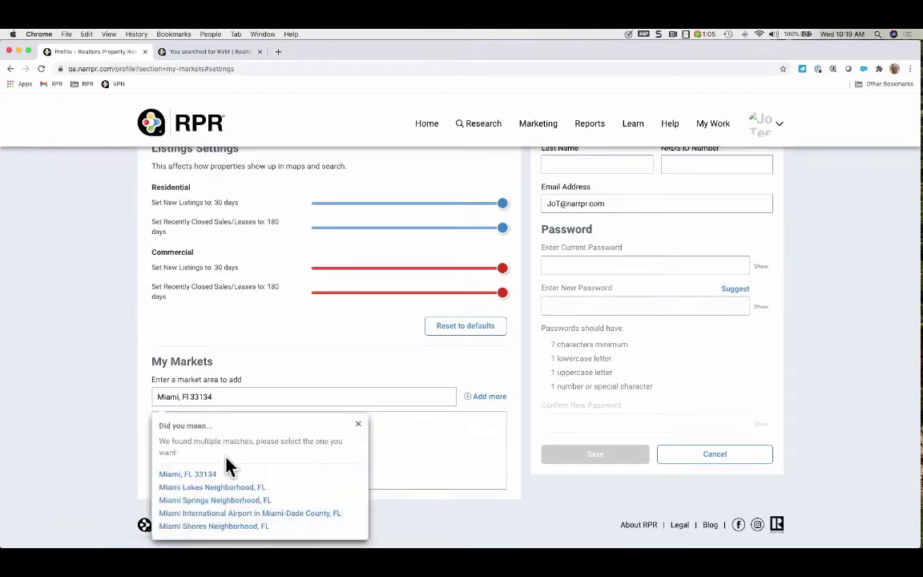
click(206, 475)
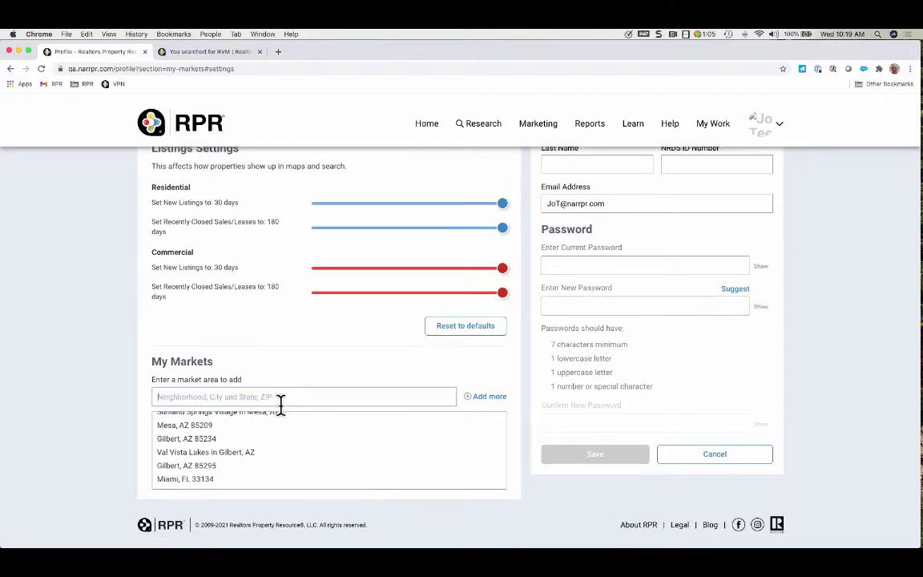
Save the updated settings and return to the RPR home page
scroll(314, 359, up, 3)
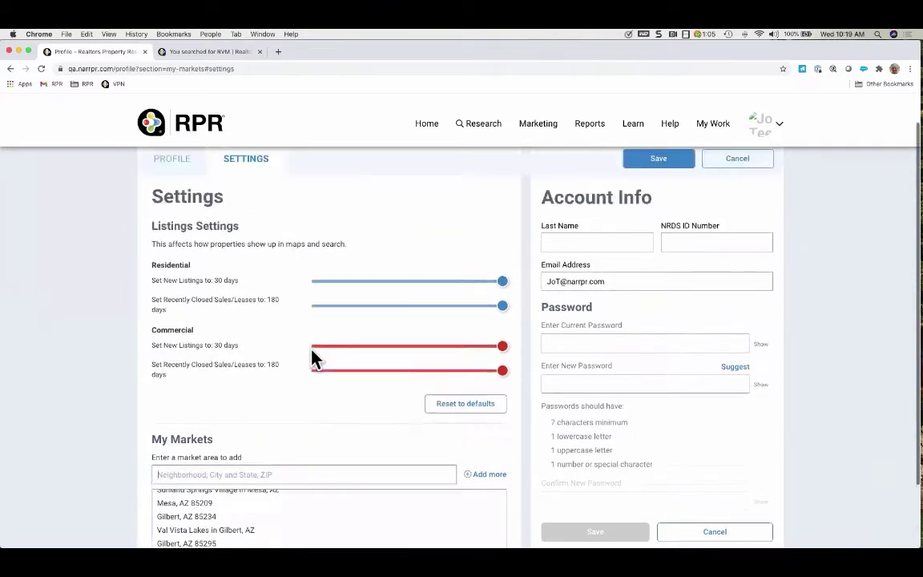
click(653, 196)
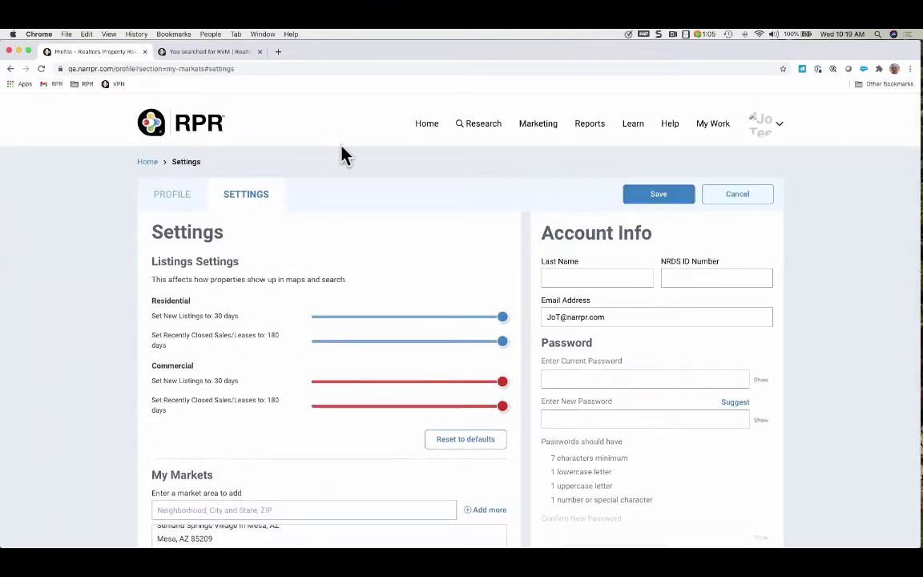
click(428, 125)
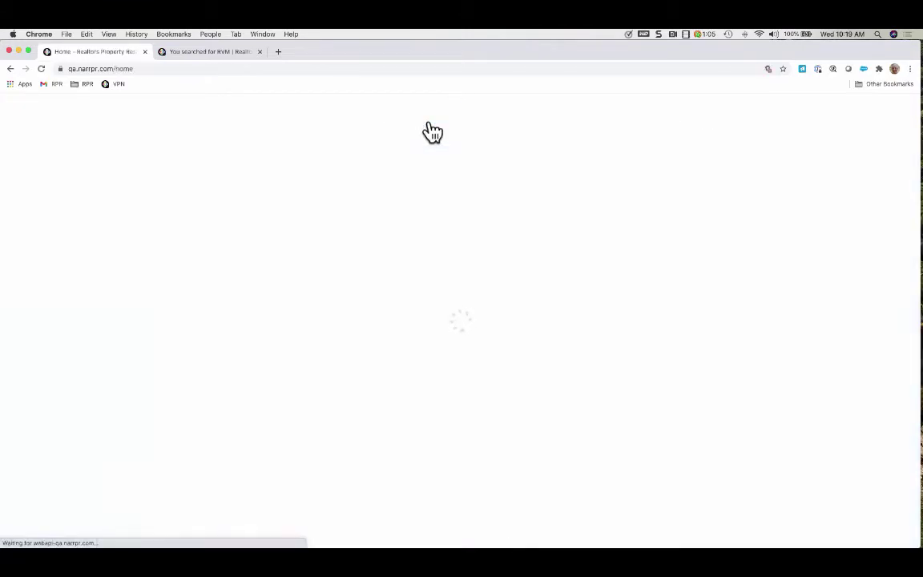
Show the Miami, FL 33134 market on the My Markets map
scroll(90, 419, down, 5)
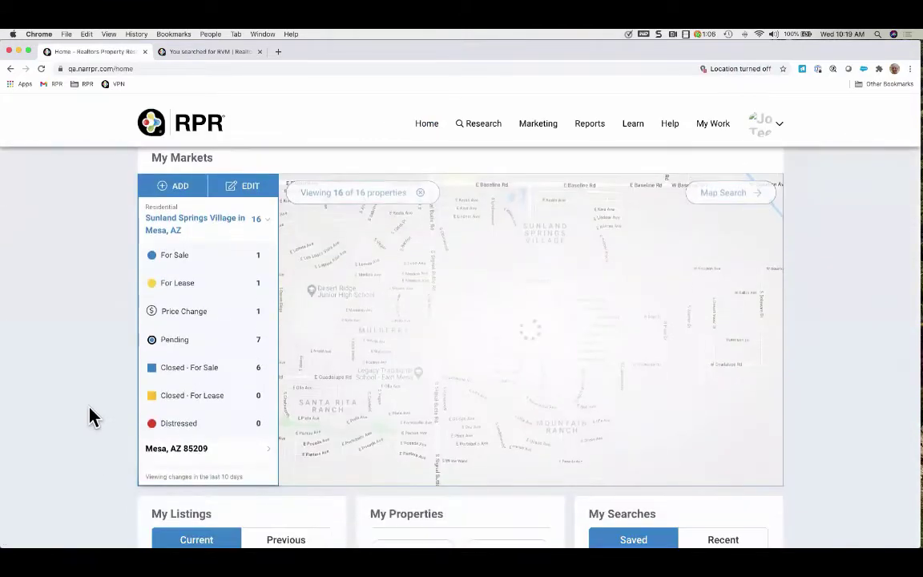
scroll(216, 400, down, 2)
scroll(241, 349, down, 3)
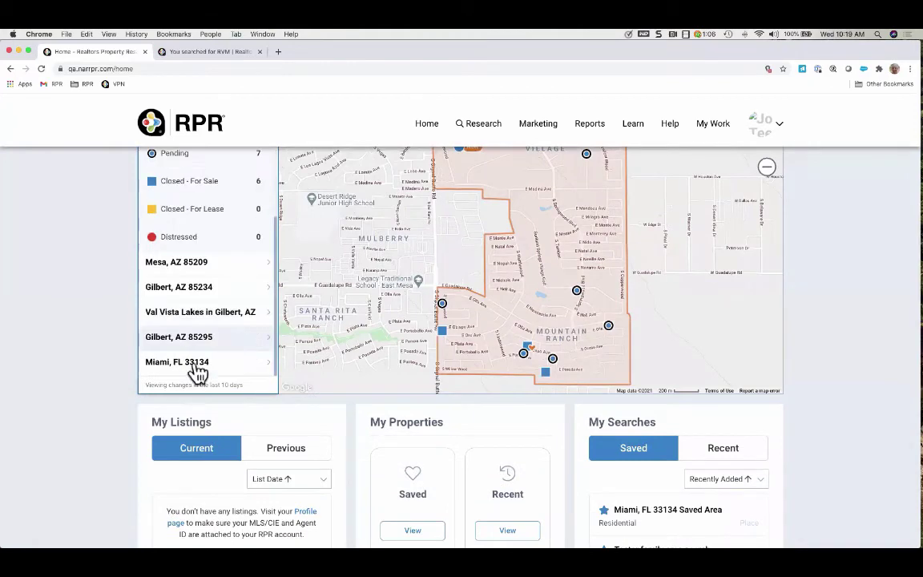
click(179, 365)
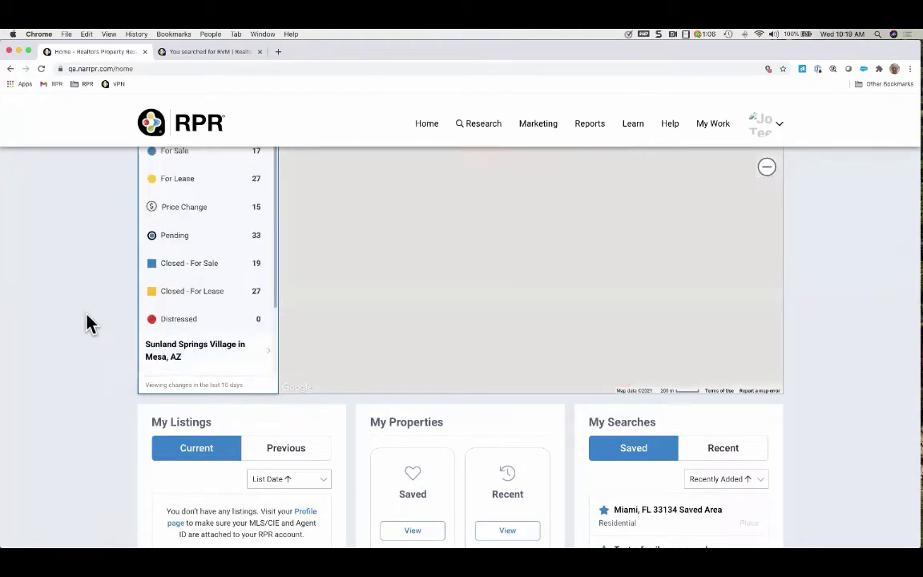
scroll(87, 324, up, 2)
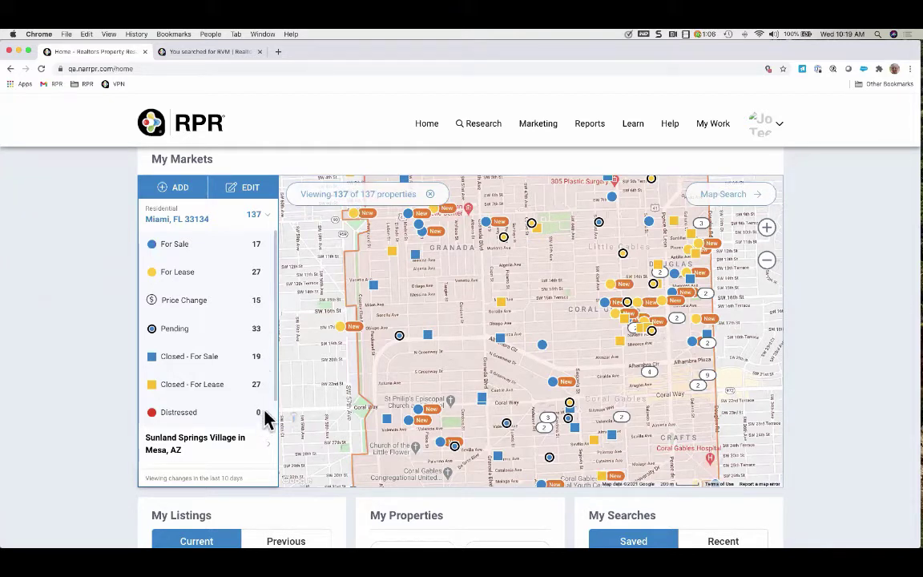
click(487, 224)
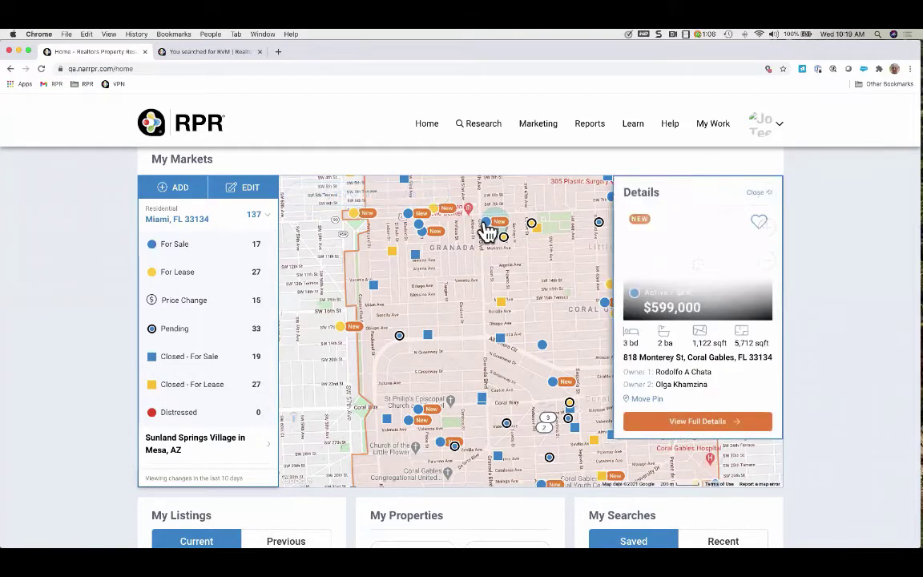
click(532, 225)
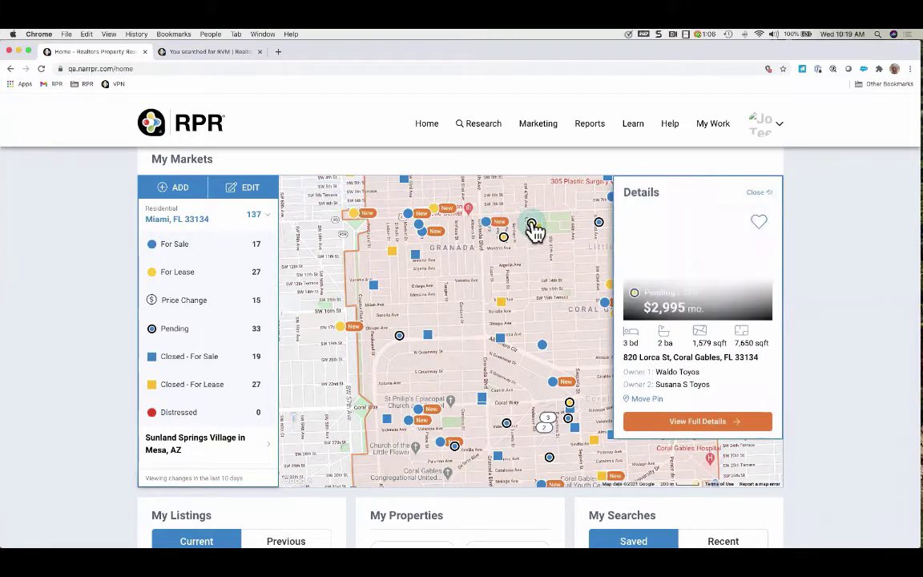
click(547, 269)
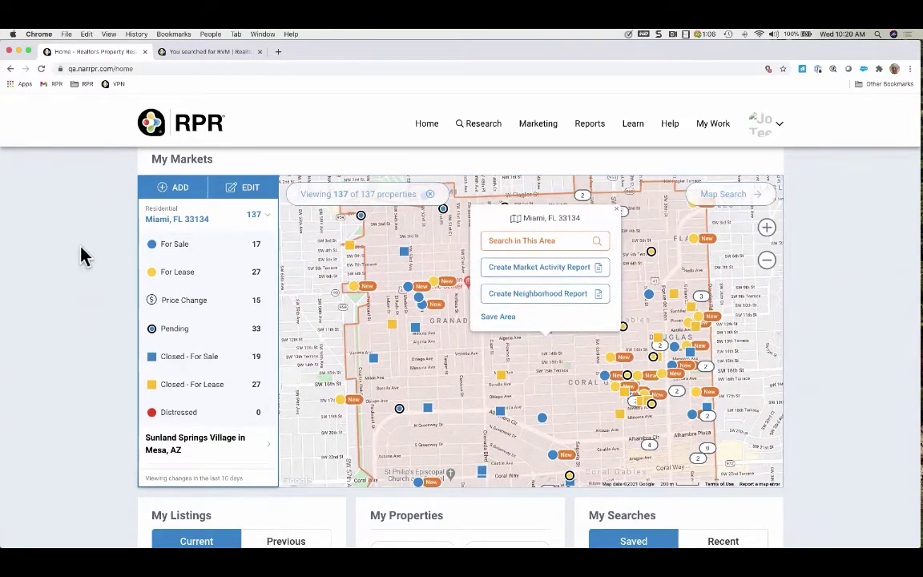
scroll(84, 324, down, 5)
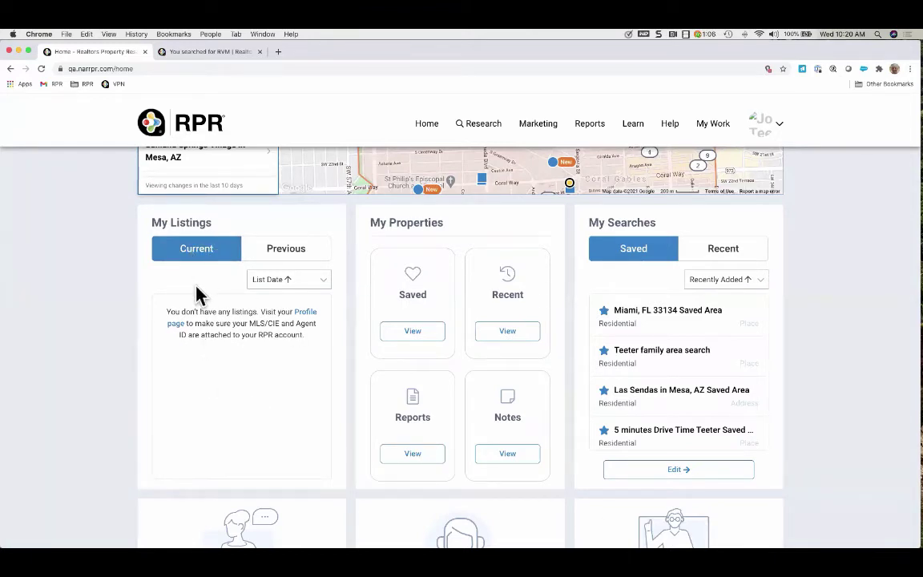
Switch My Listings from current to previous listings, leaving the sort order unchanged
click(323, 281)
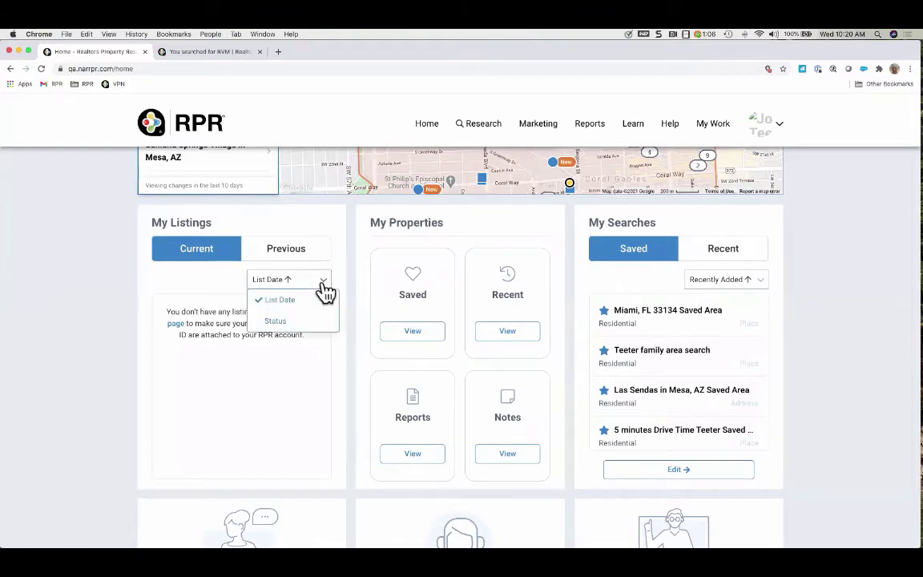
click(323, 285)
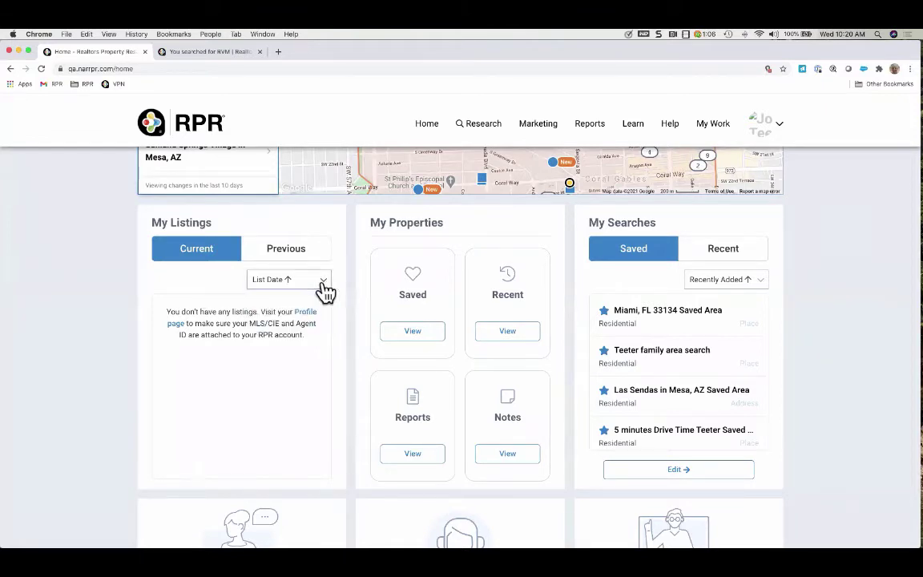
click(290, 253)
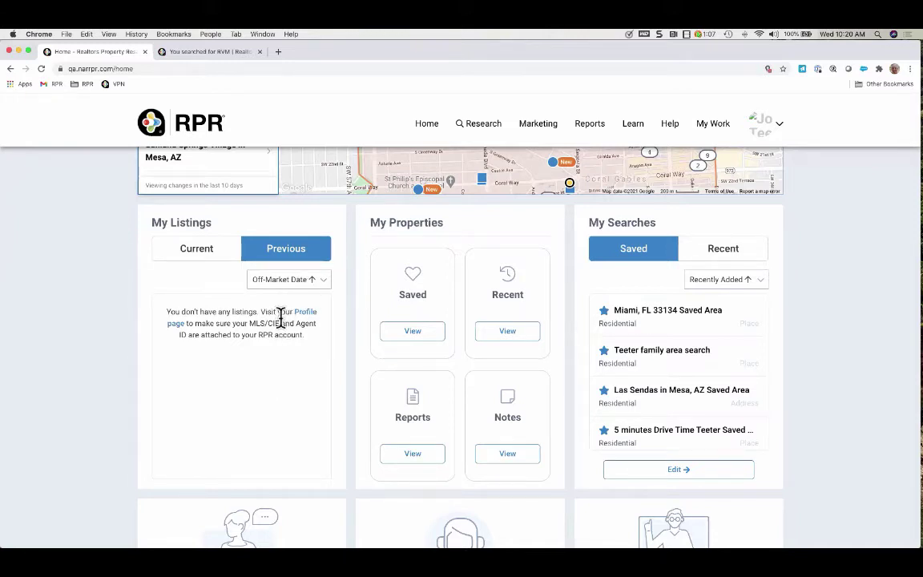
click(323, 284)
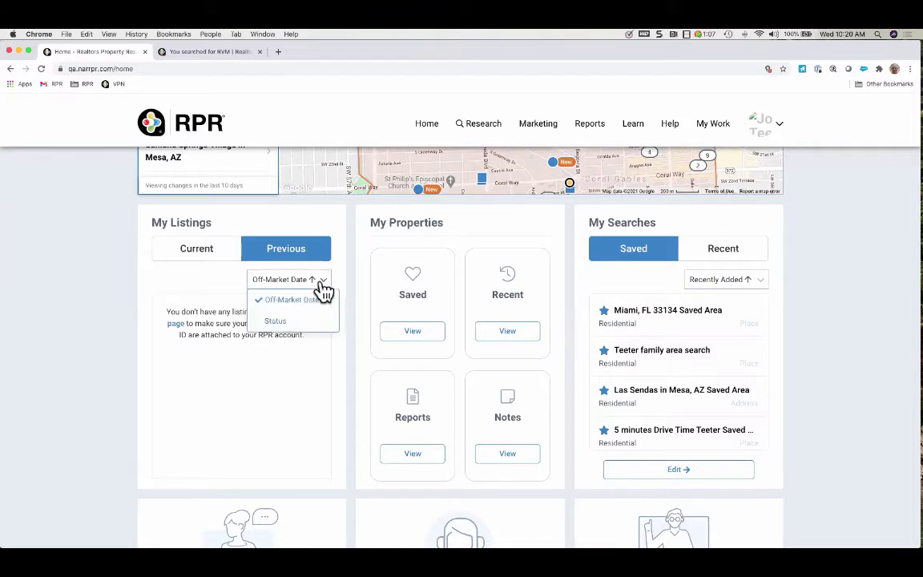
click(313, 346)
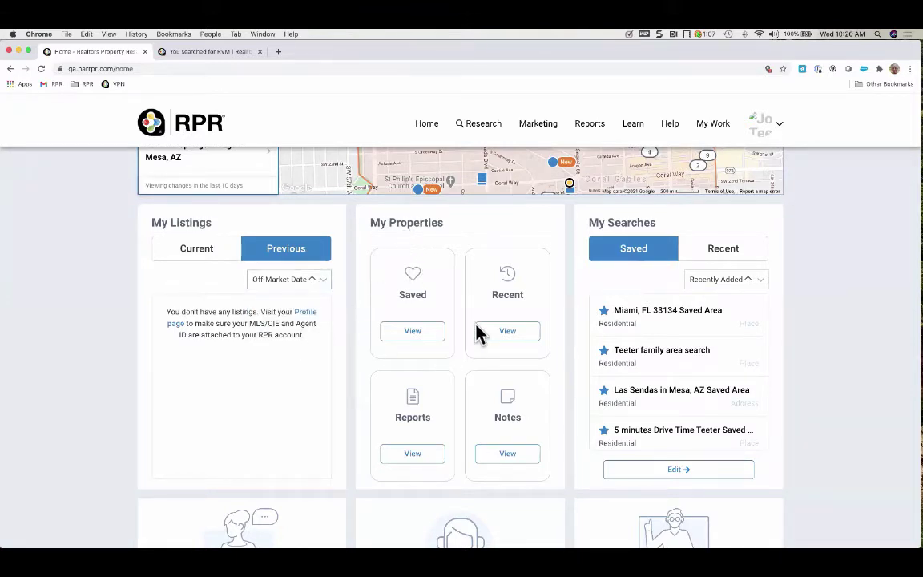
Browse the Saved, Recent and Notes views in My Properties, returning to the overview each time
click(430, 334)
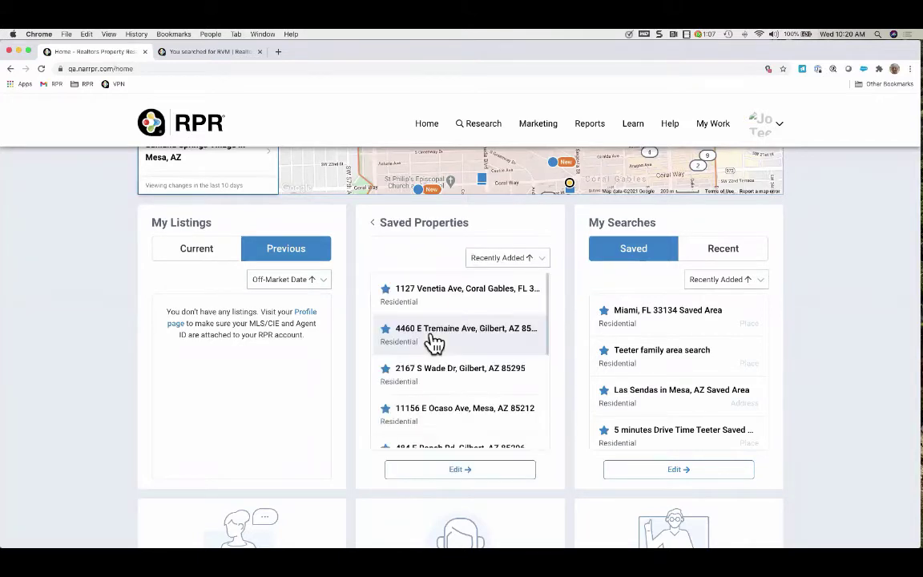
click(414, 225)
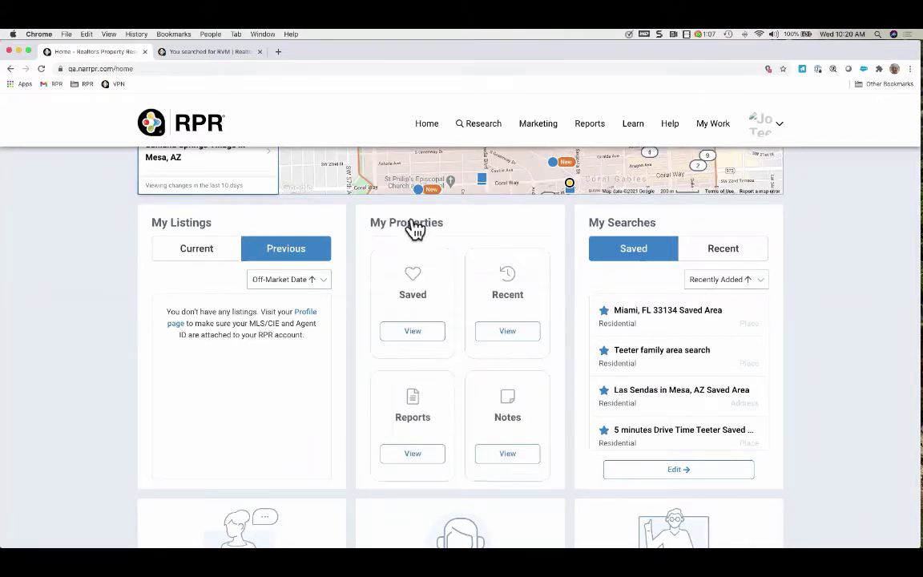
click(514, 332)
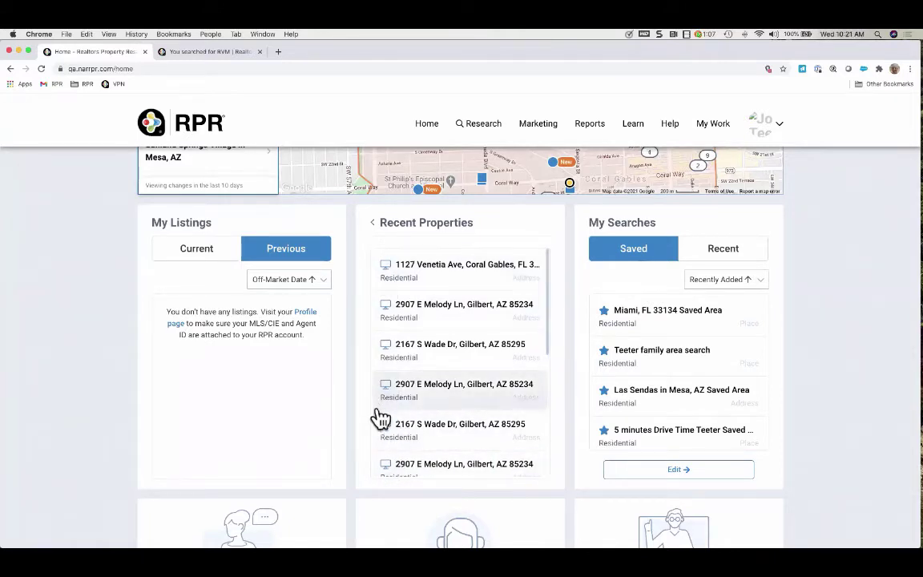
click(374, 224)
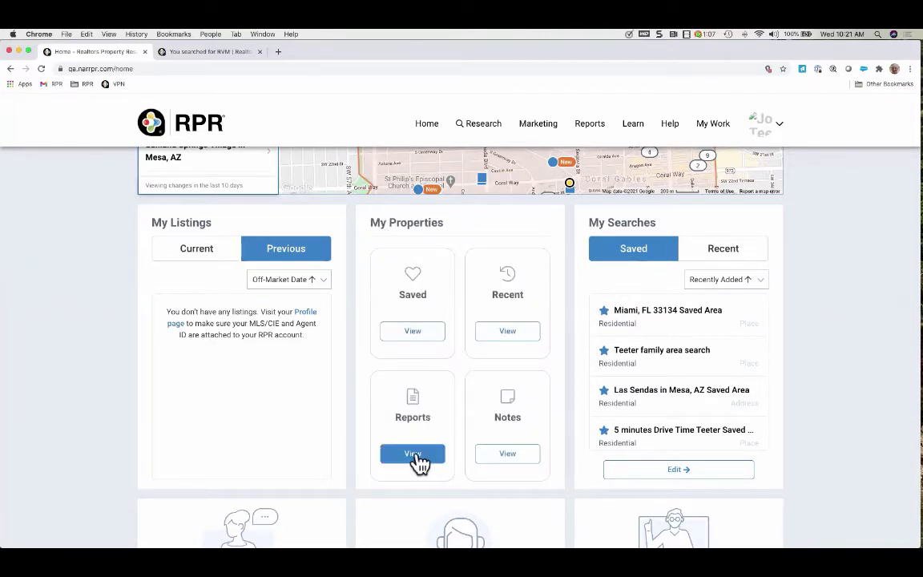
click(514, 460)
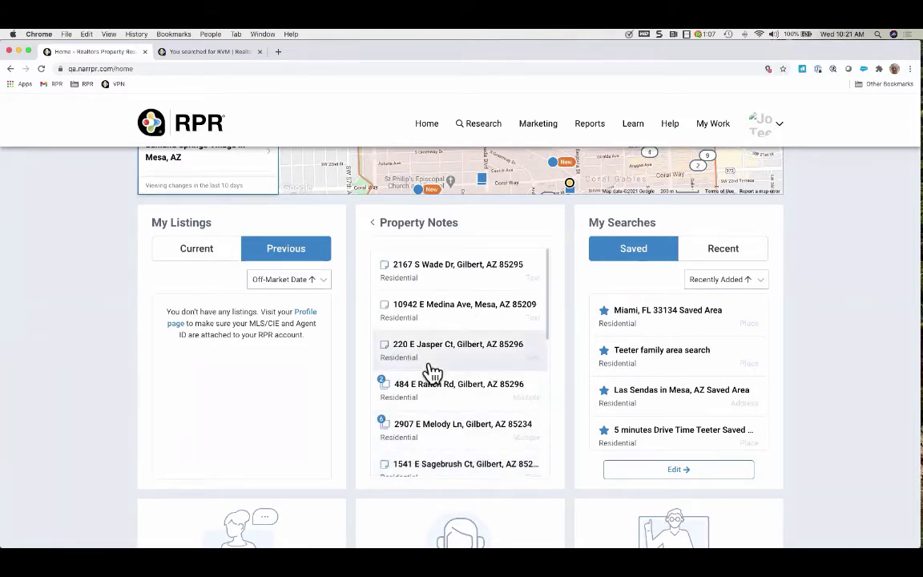
scroll(429, 370, down, 1)
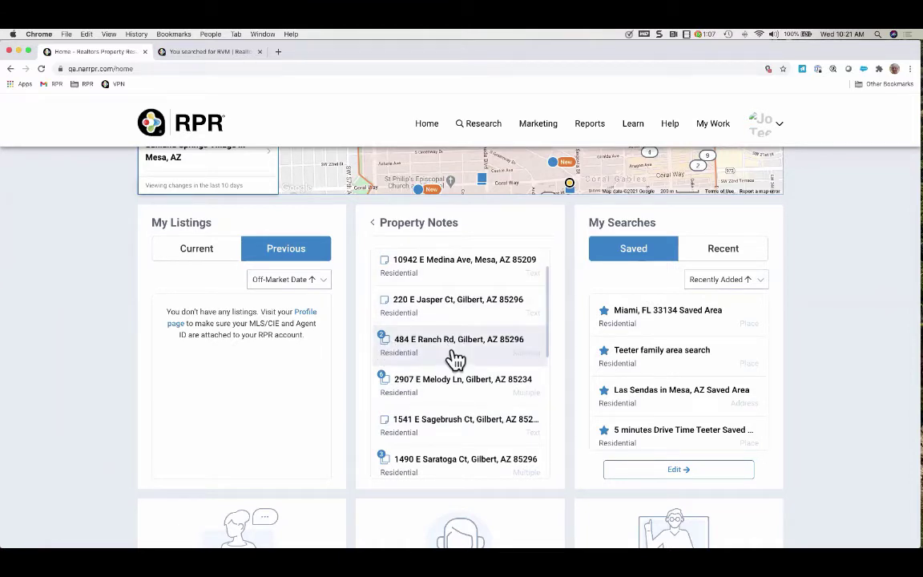
click(373, 225)
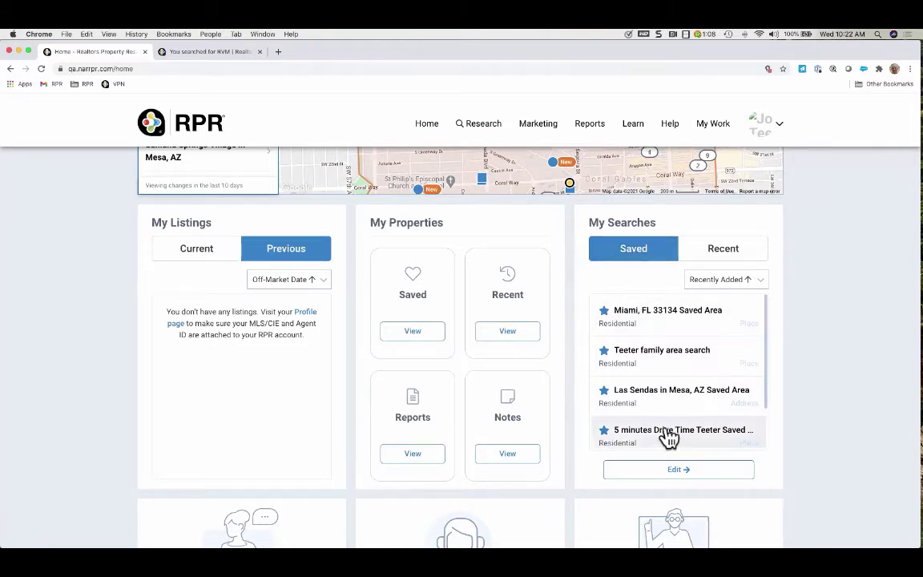
Check the My Searches sort options and flip between Recent and Saved searches
scroll(670, 440, down, 1)
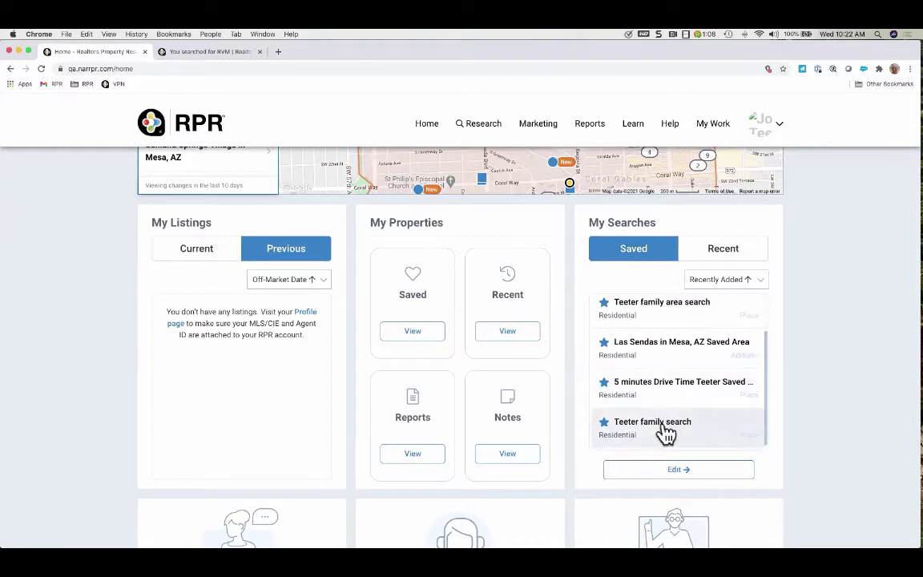
scroll(657, 377, up, 1)
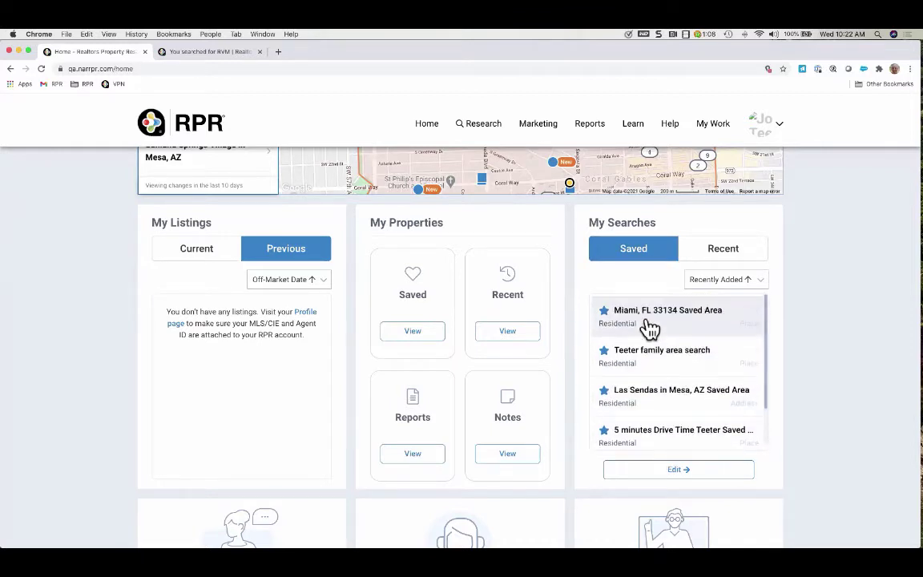
click(760, 283)
click(762, 287)
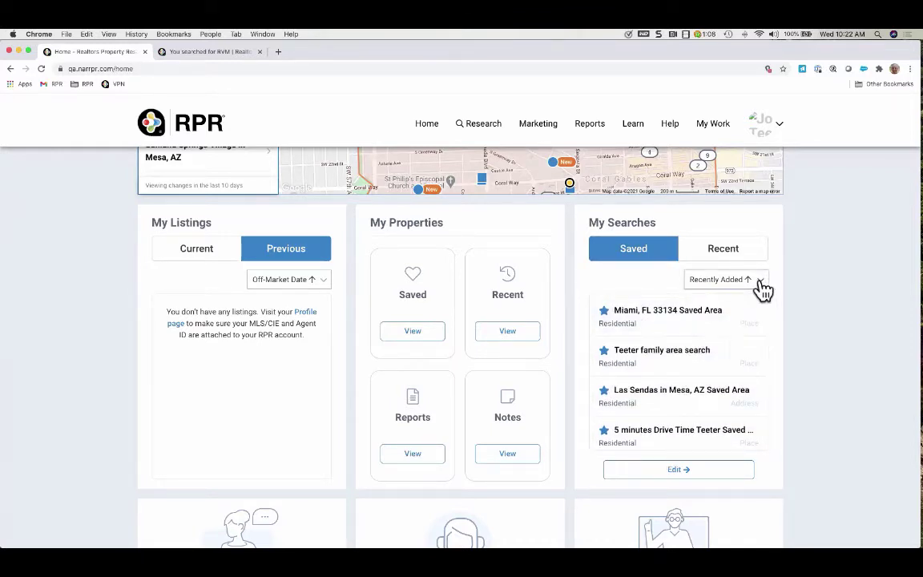
click(730, 251)
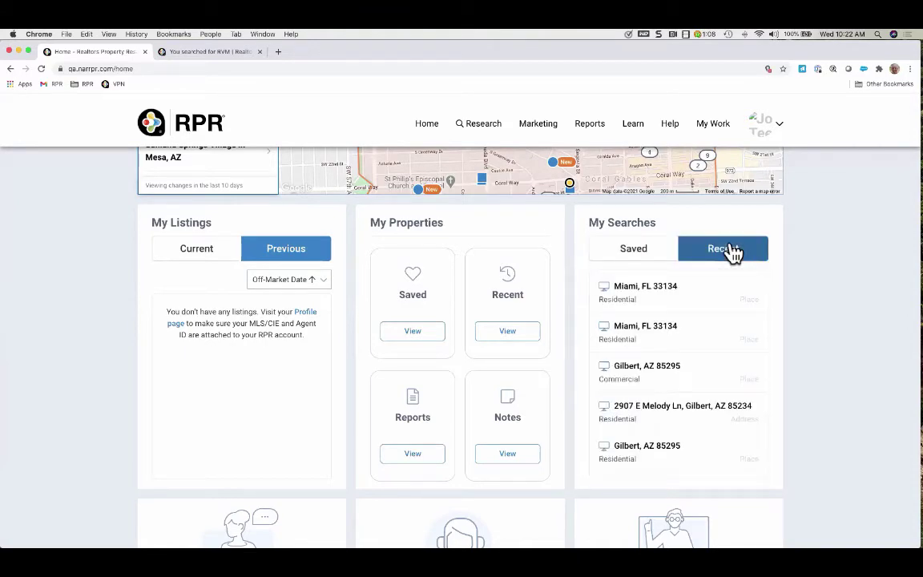
click(654, 251)
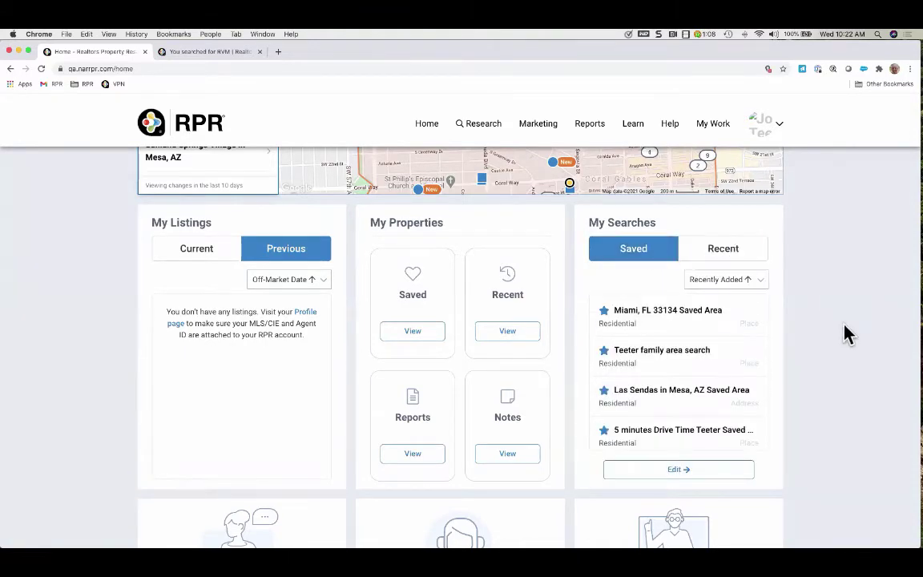
View the Help menu's help and training options, then return to the top of the page
scroll(838, 345, down, 5)
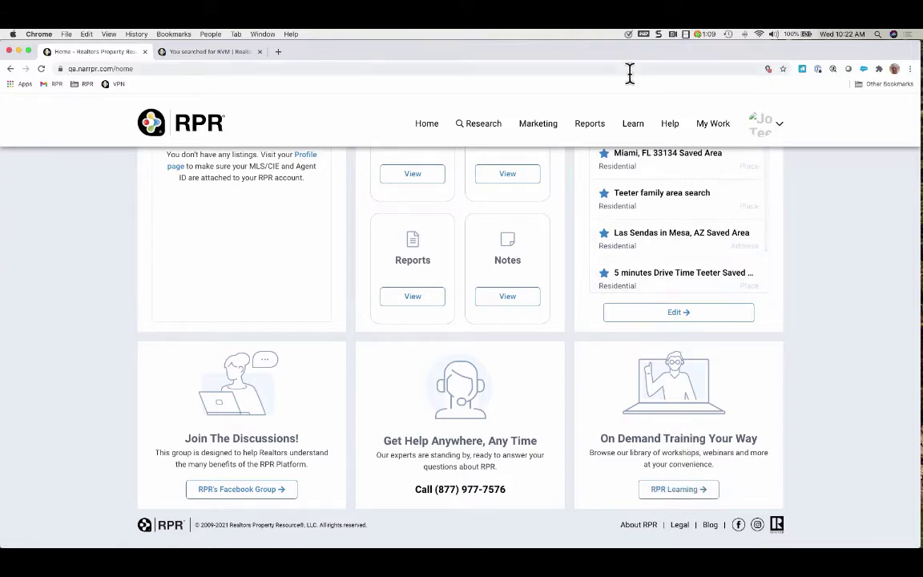
click(672, 126)
scroll(874, 299, up, 10)
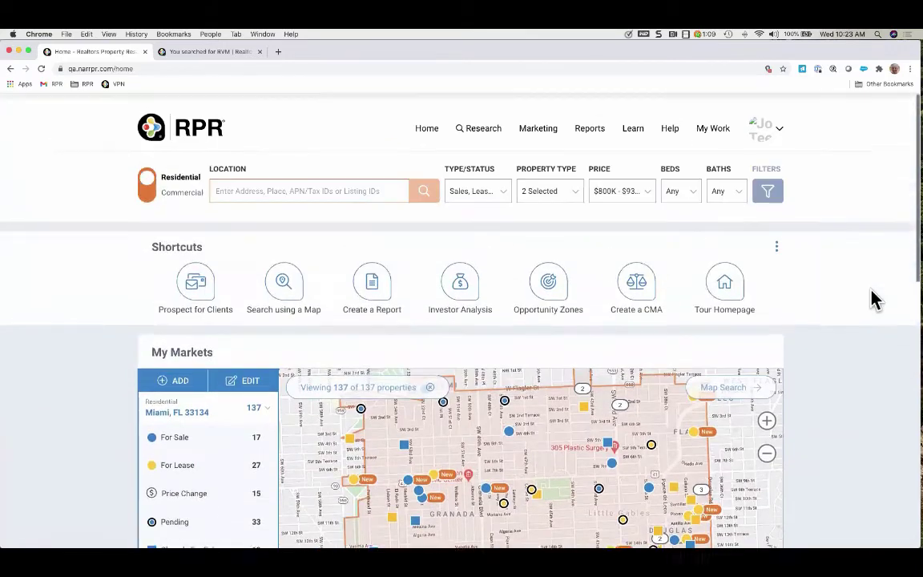
Enter Miami, FL 33134 as the search location and review the status and property type choices
click(236, 186)
text(Miami)
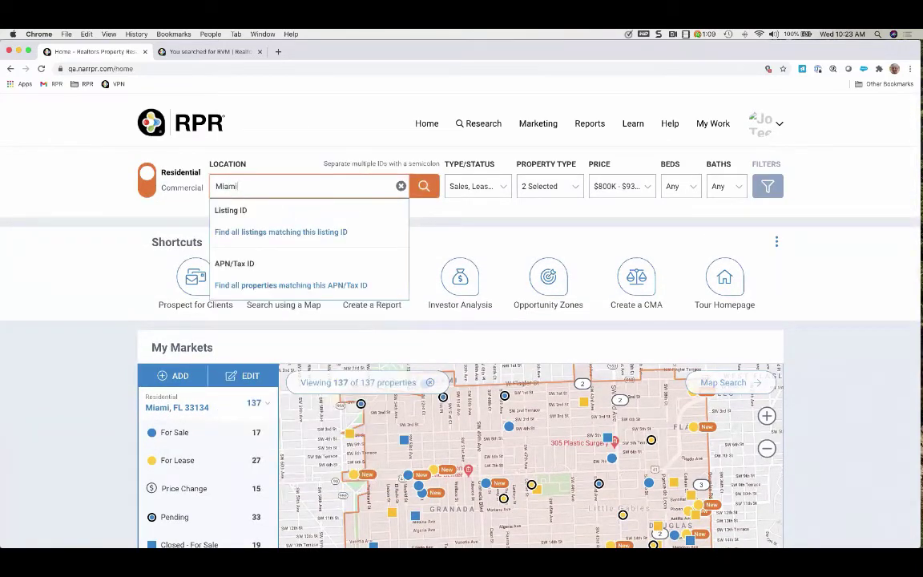
text(, FL 33134)
click(503, 187)
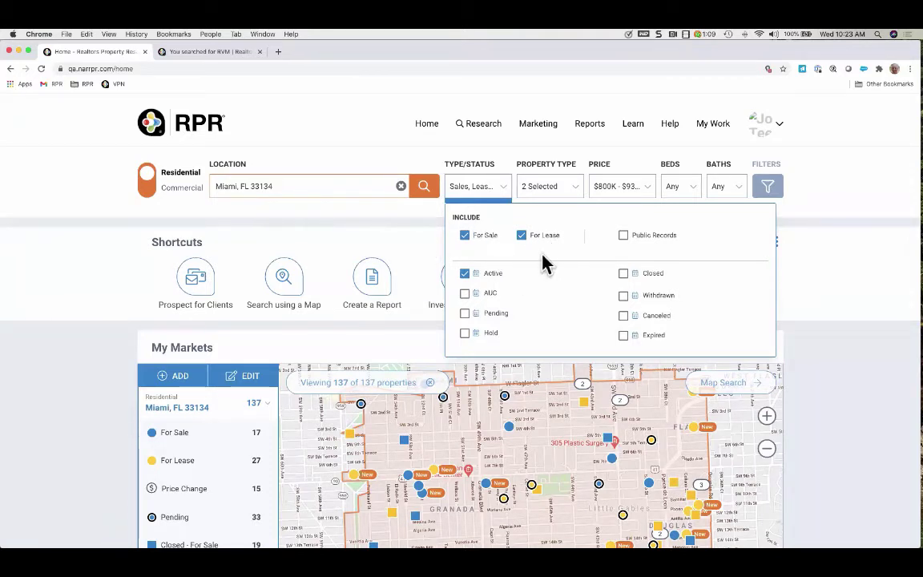
click(578, 193)
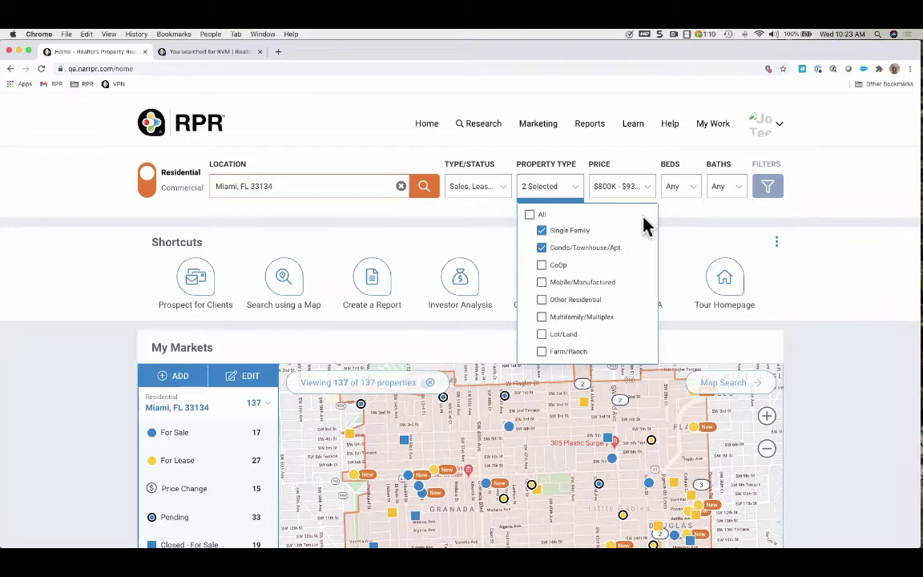
Set the sale price range to $800,000–$930,000 and the lease minimum to $2K
click(649, 189)
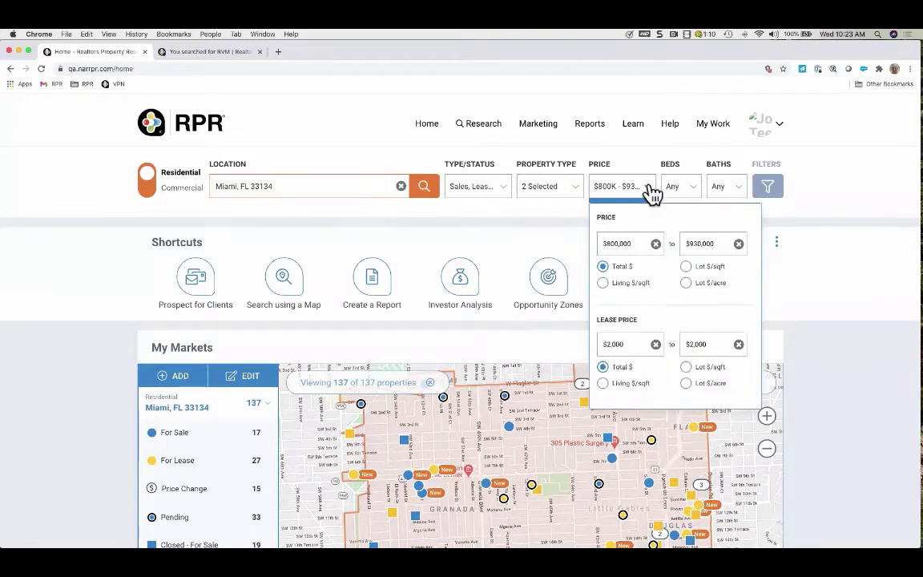
click(656, 244)
click(739, 245)
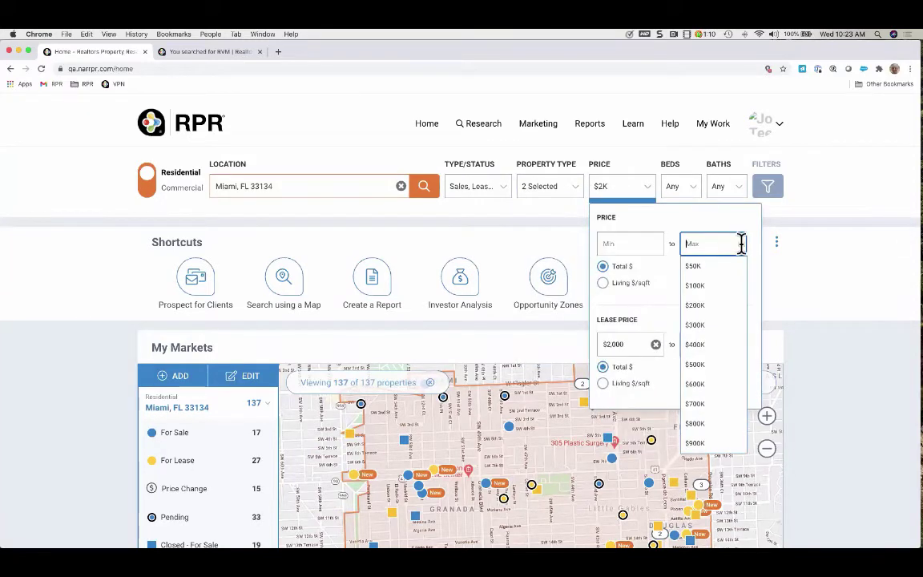
click(646, 242)
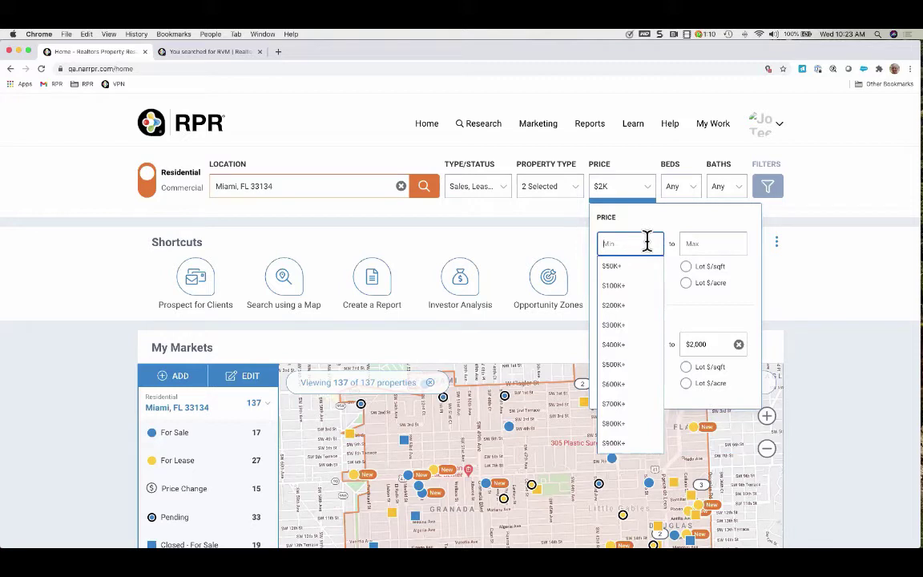
click(623, 426)
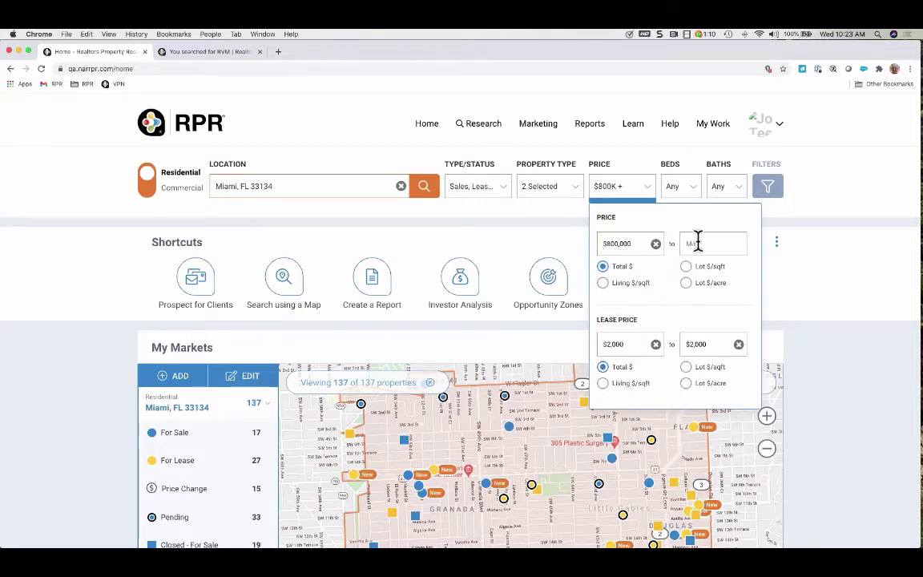
click(705, 243)
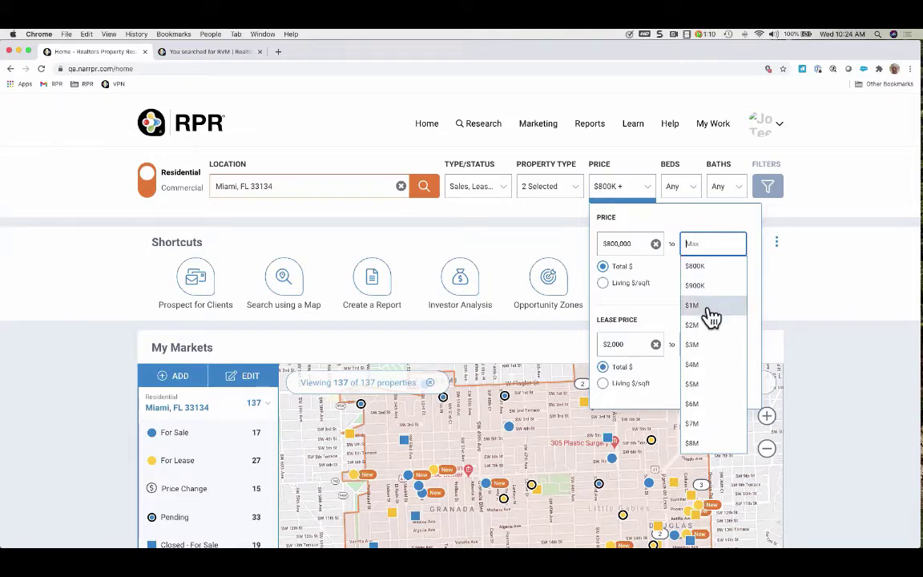
text(9)
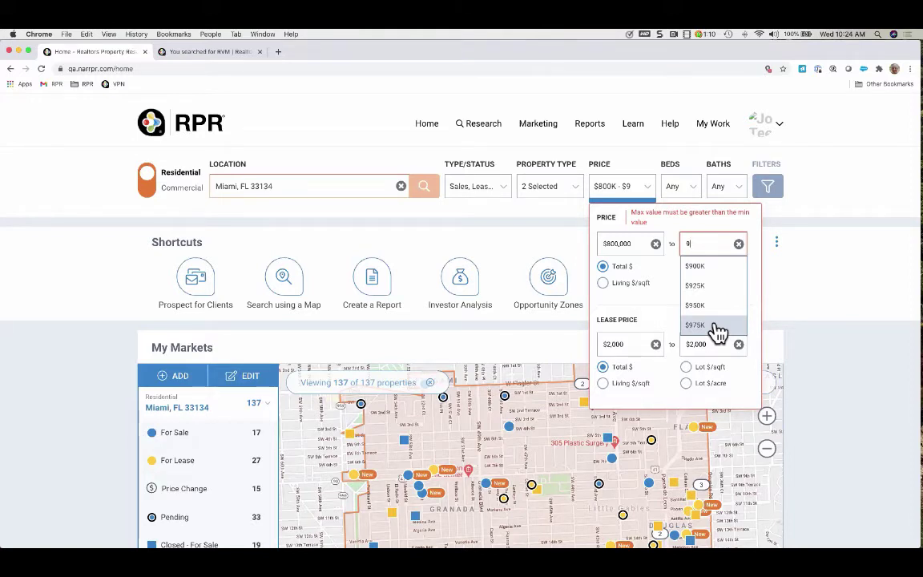
text(30000)
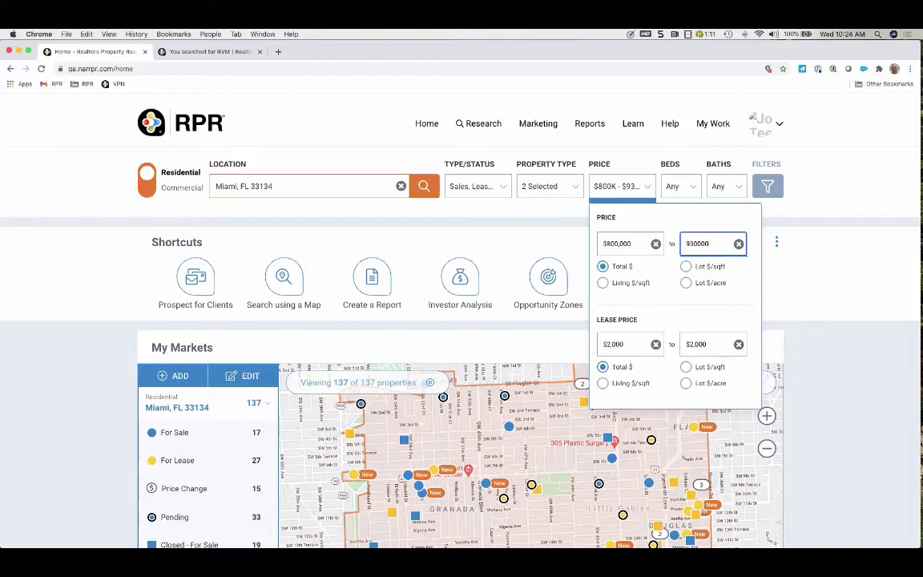
click(656, 344)
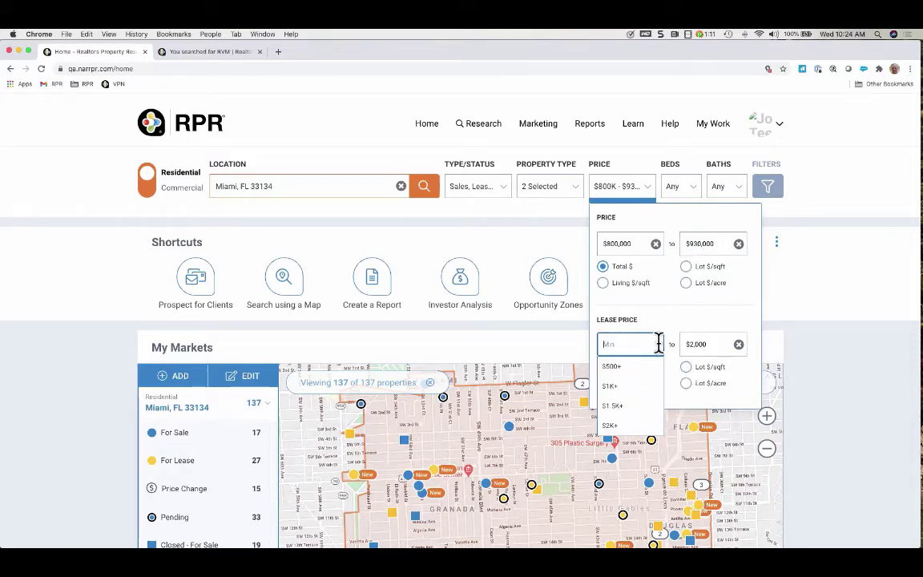
click(633, 423)
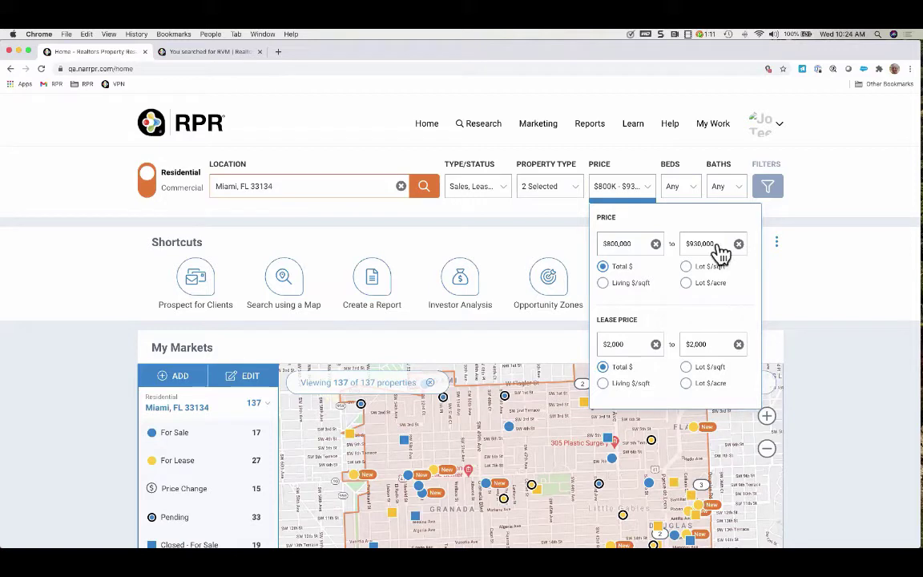
Review the Beds and Baths options, leaving them at Any, then open the full filters to the Size section
click(694, 189)
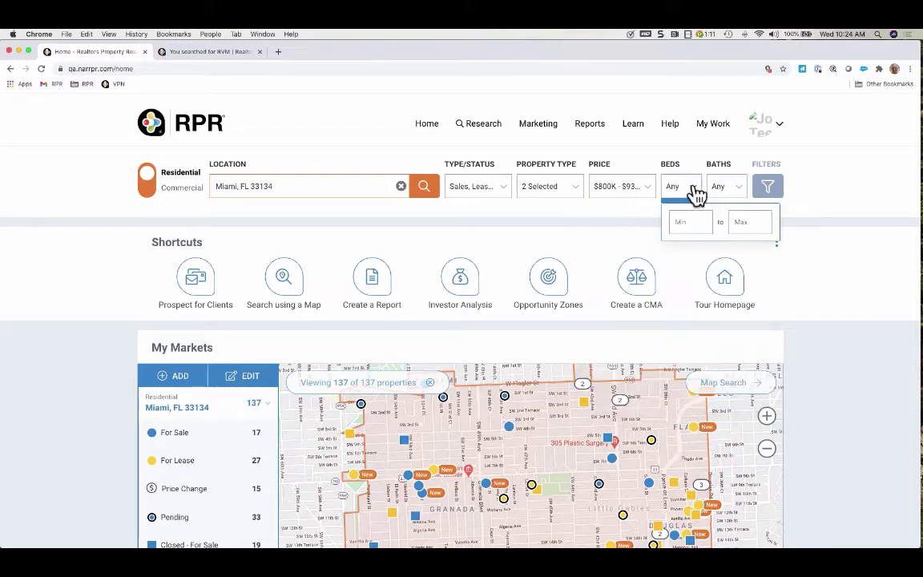
click(693, 221)
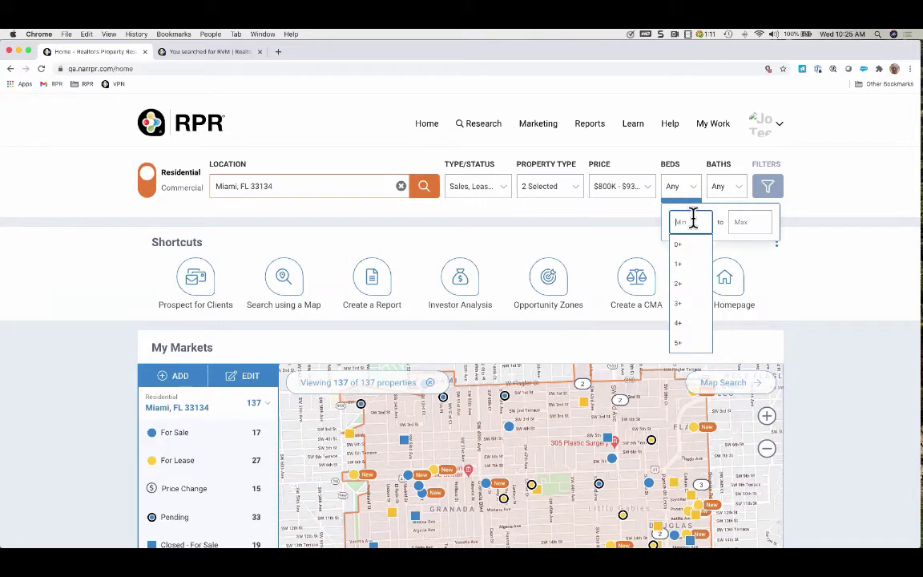
click(724, 190)
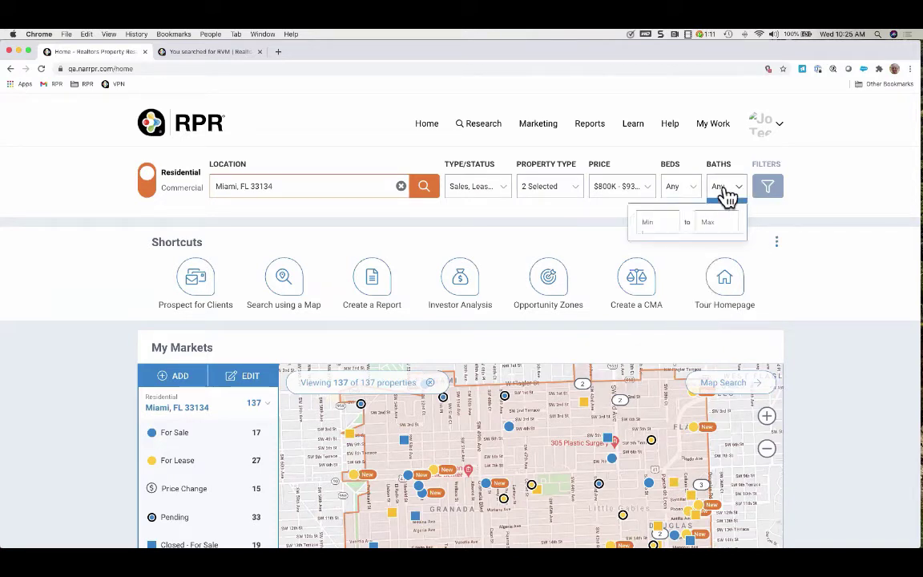
click(769, 192)
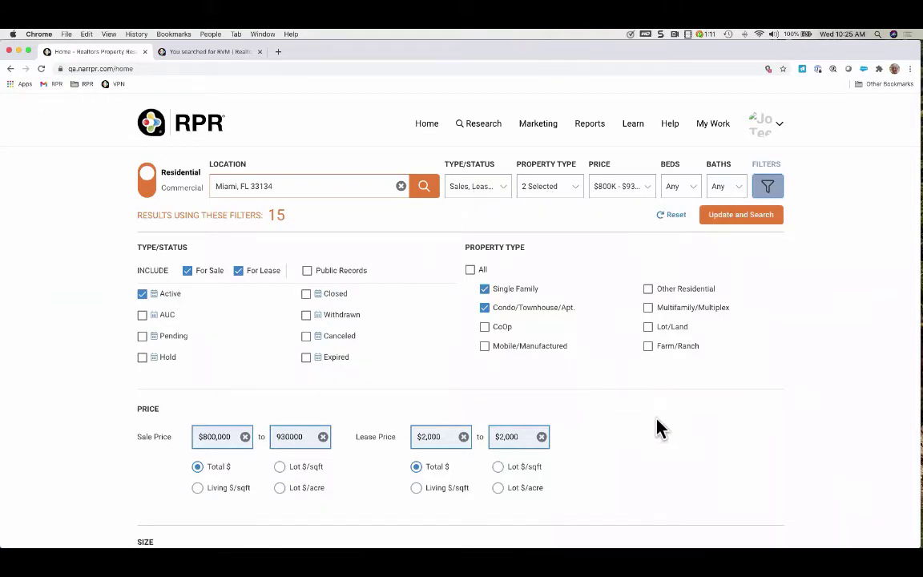
scroll(658, 429, down, 6)
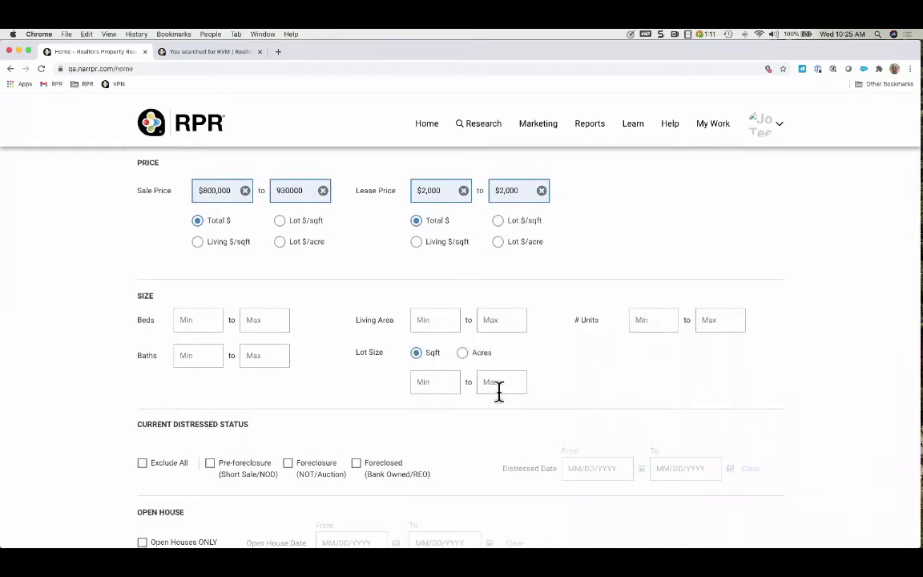
scroll(694, 363, down, 5)
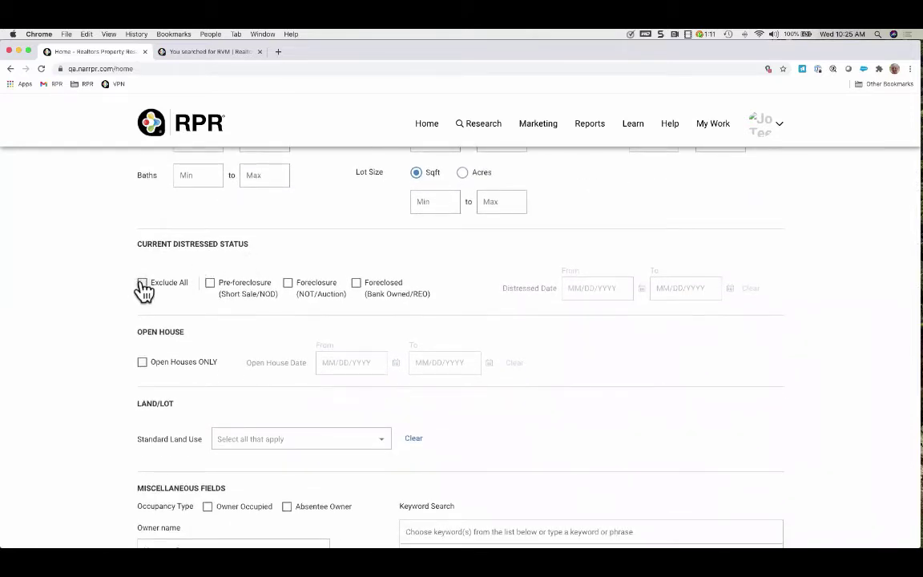
click(142, 285)
click(212, 284)
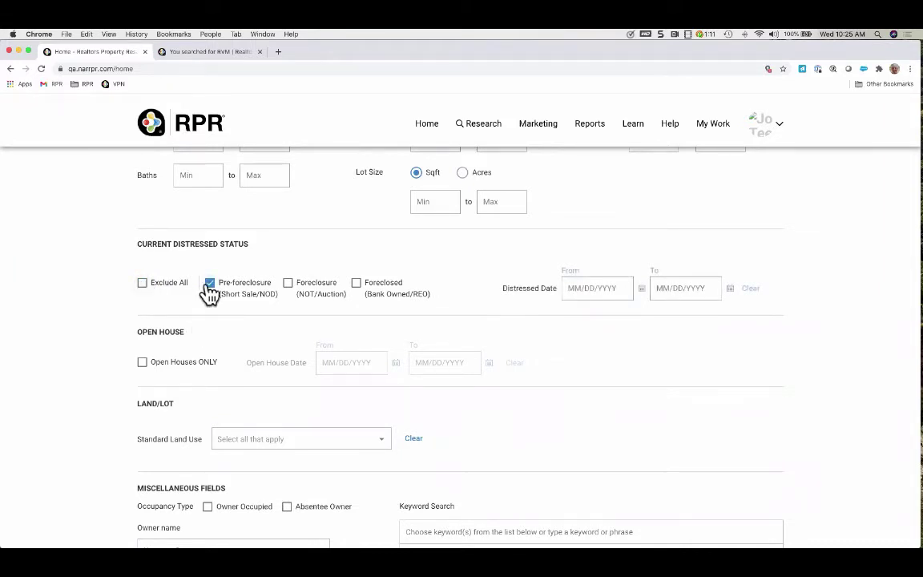
click(208, 288)
click(288, 284)
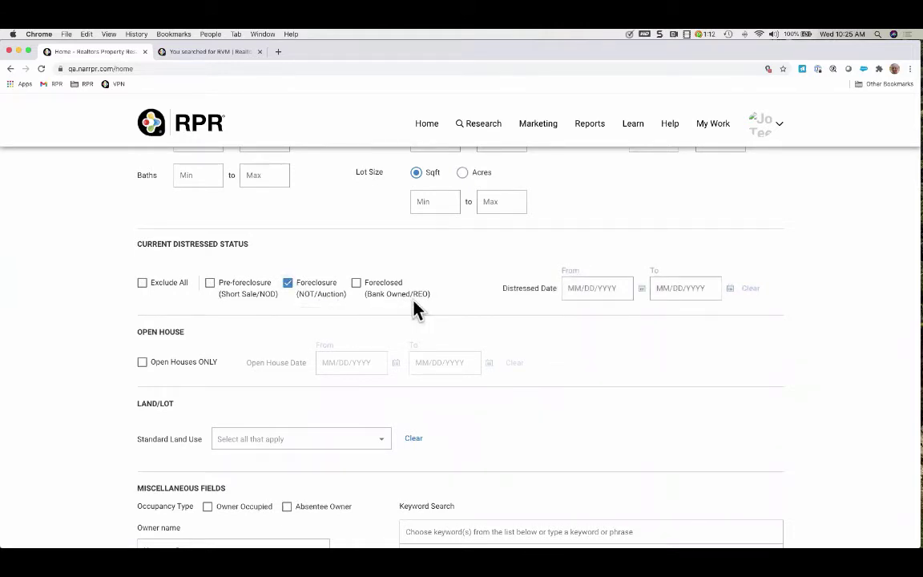
click(357, 283)
click(210, 283)
click(210, 284)
click(287, 283)
click(356, 283)
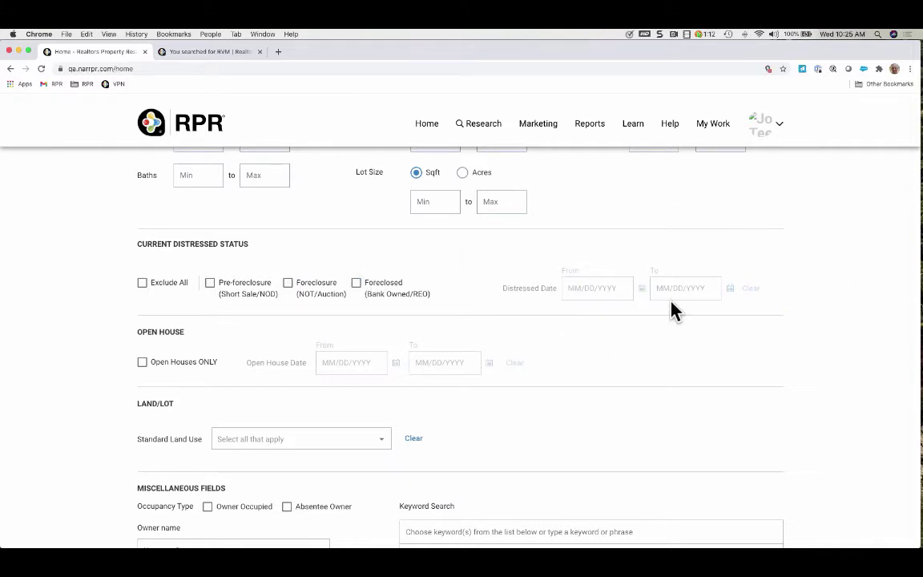
Scroll through the Standard Land Use choices and close the list with none selected
scroll(481, 287, down, 1)
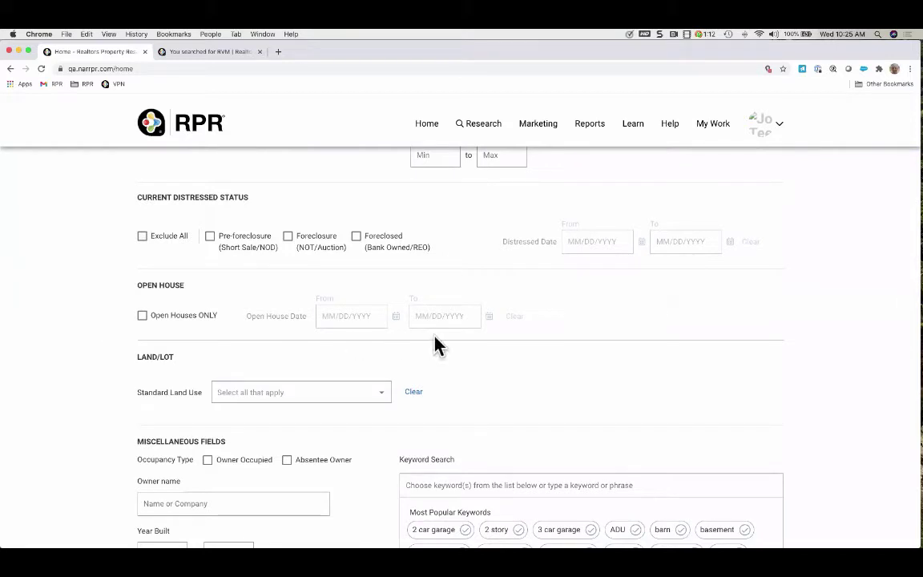
scroll(506, 364, down, 3)
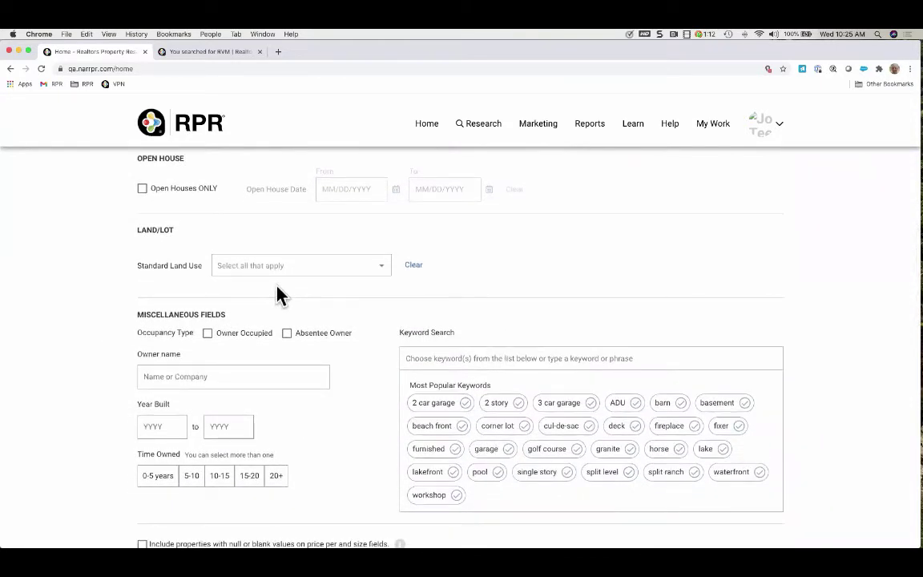
click(384, 269)
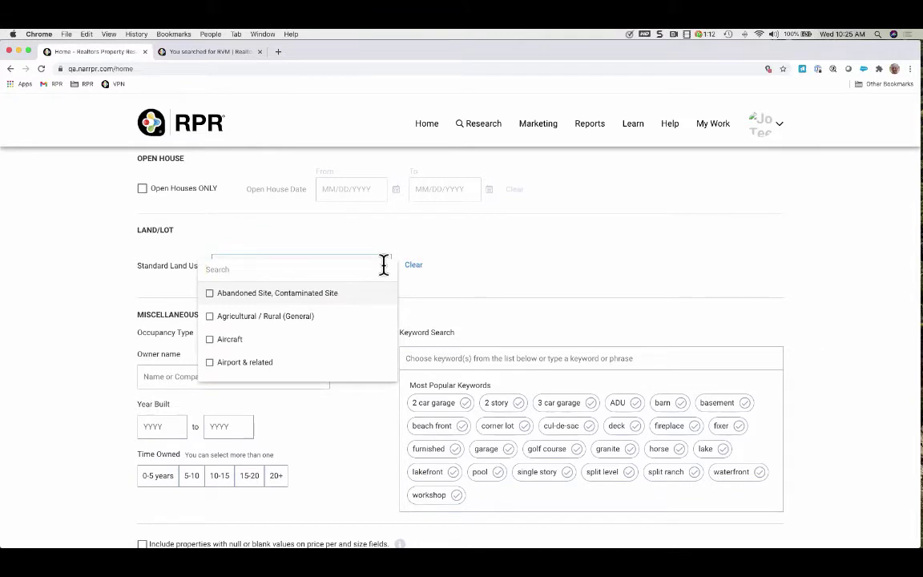
scroll(364, 342, down, 1)
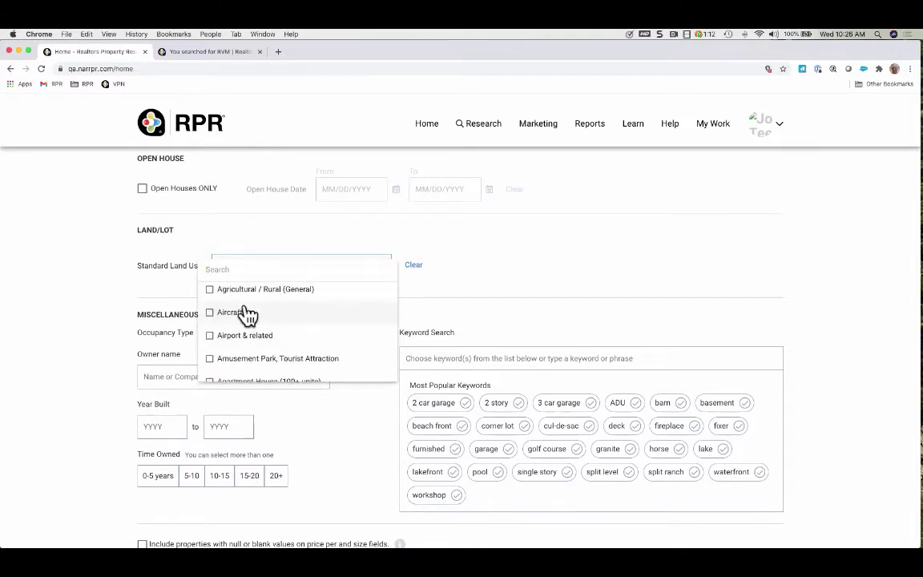
scroll(334, 337, down, 6)
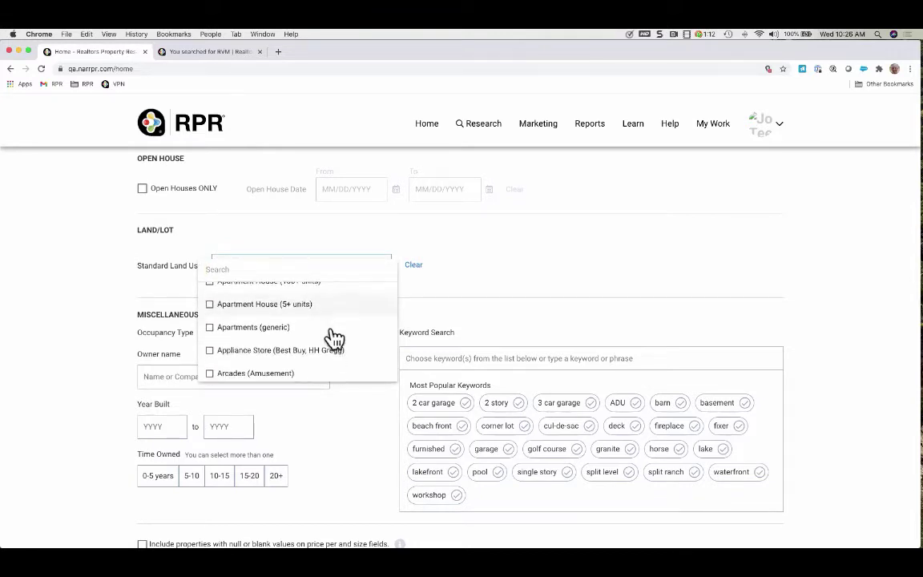
scroll(313, 326, down, 3)
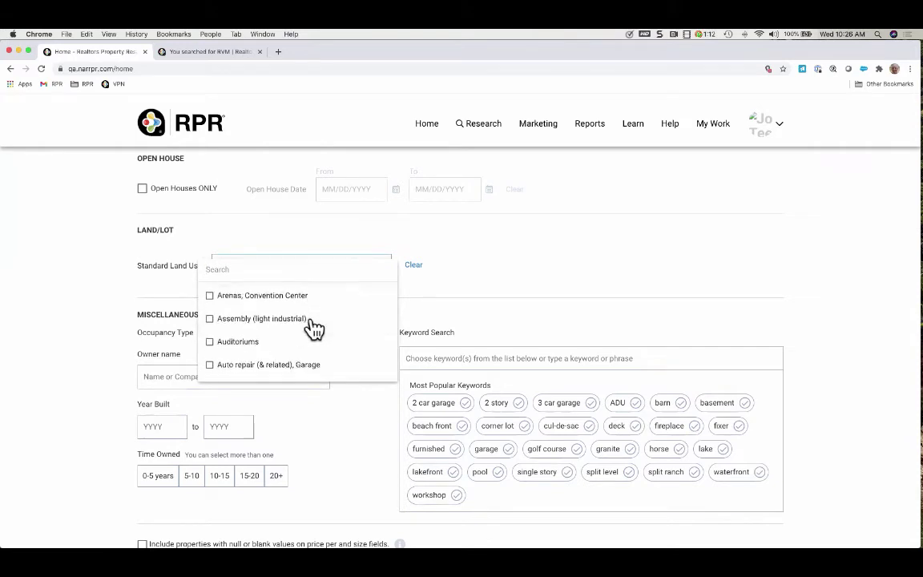
scroll(313, 329, down, 6)
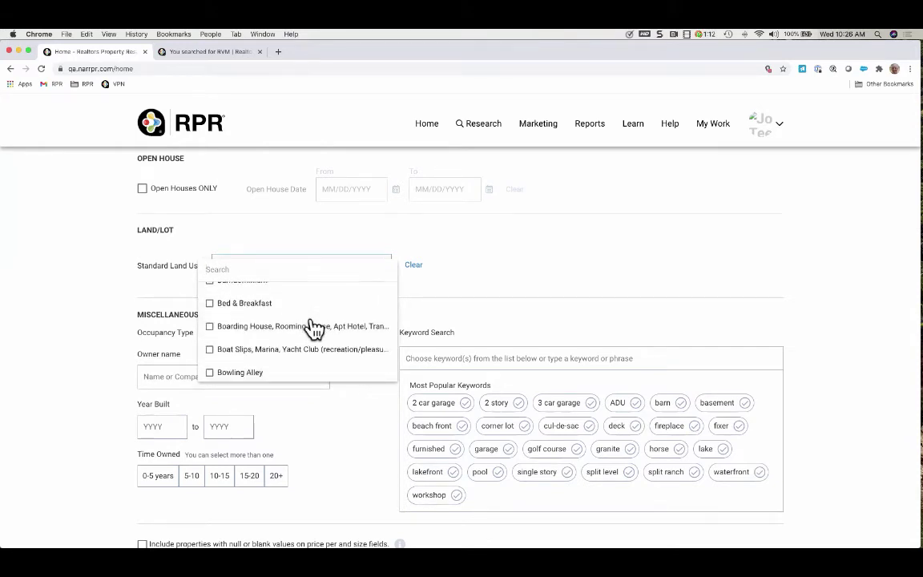
scroll(324, 361, down, 4)
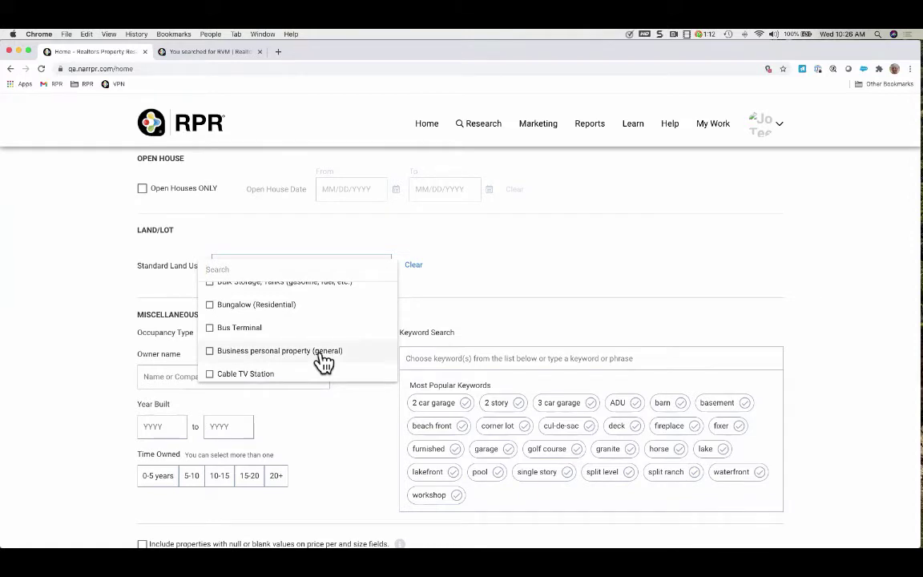
scroll(324, 362, down, 6)
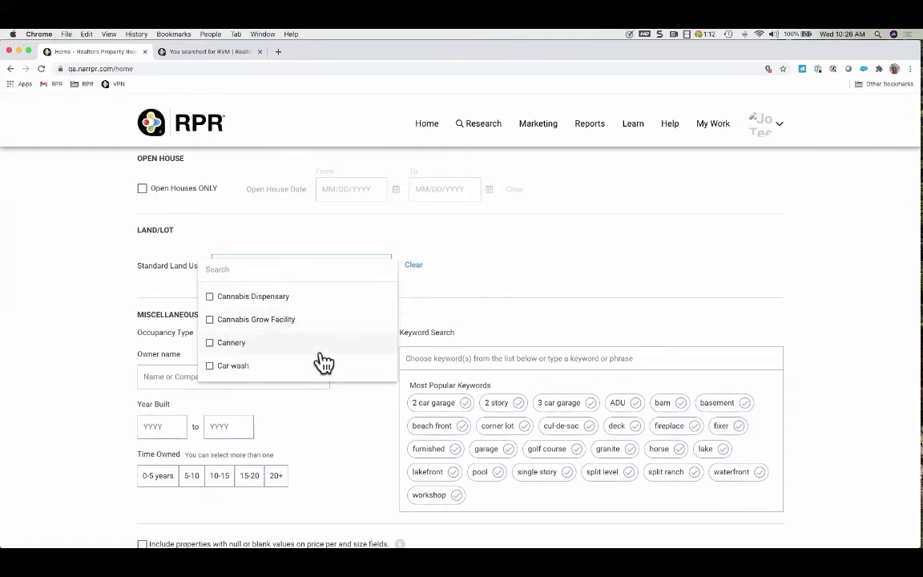
scroll(324, 362, down, 14)
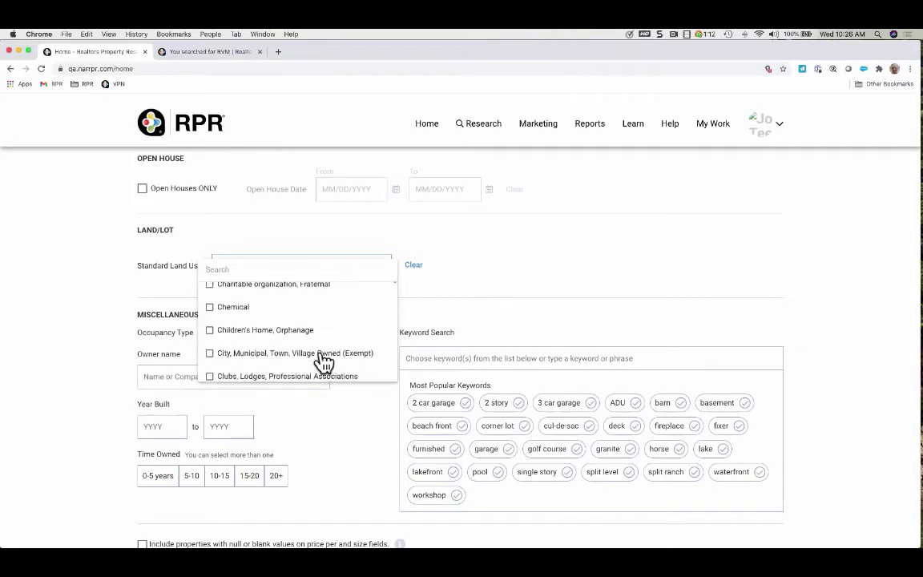
scroll(324, 362, down, 5)
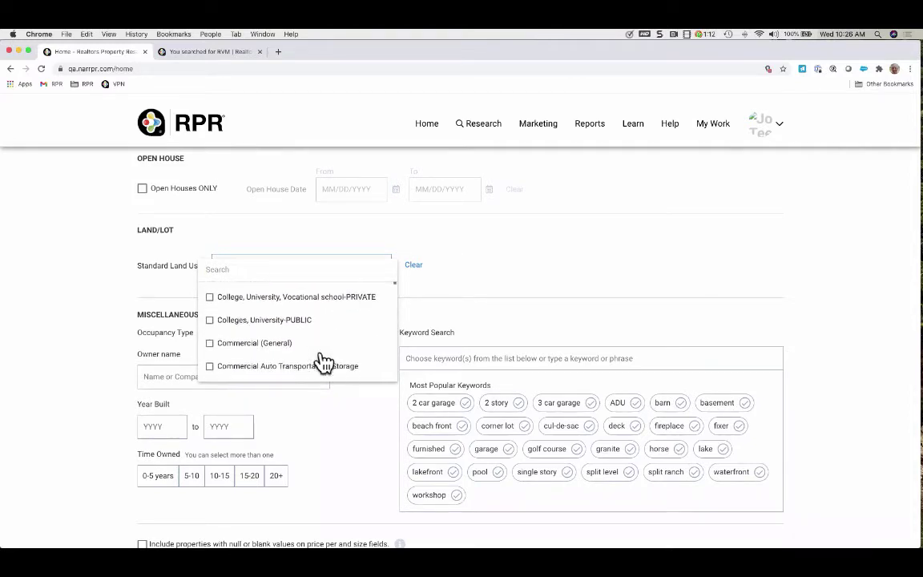
click(513, 271)
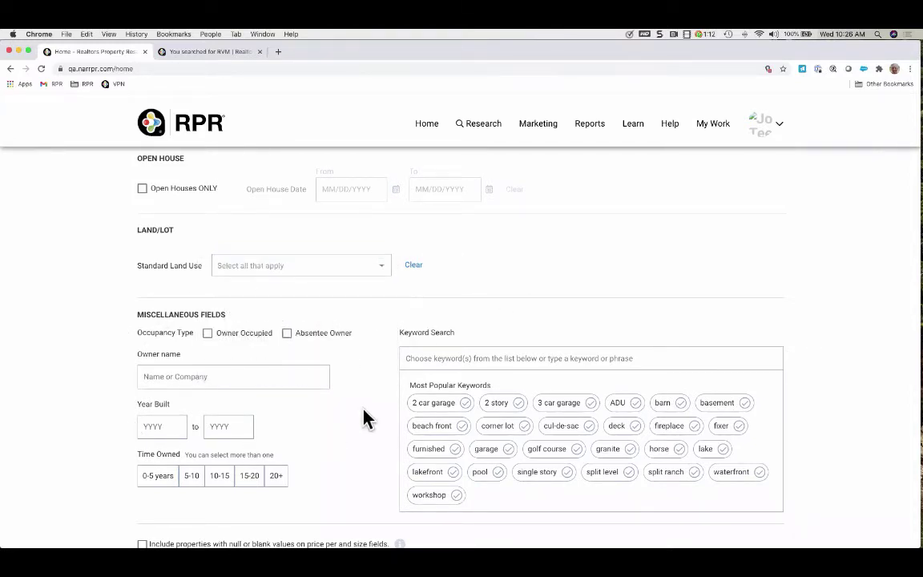
Set the Occupancy Type filter to Absentee Owner instead of Owner Occupied
scroll(365, 417, down, 2)
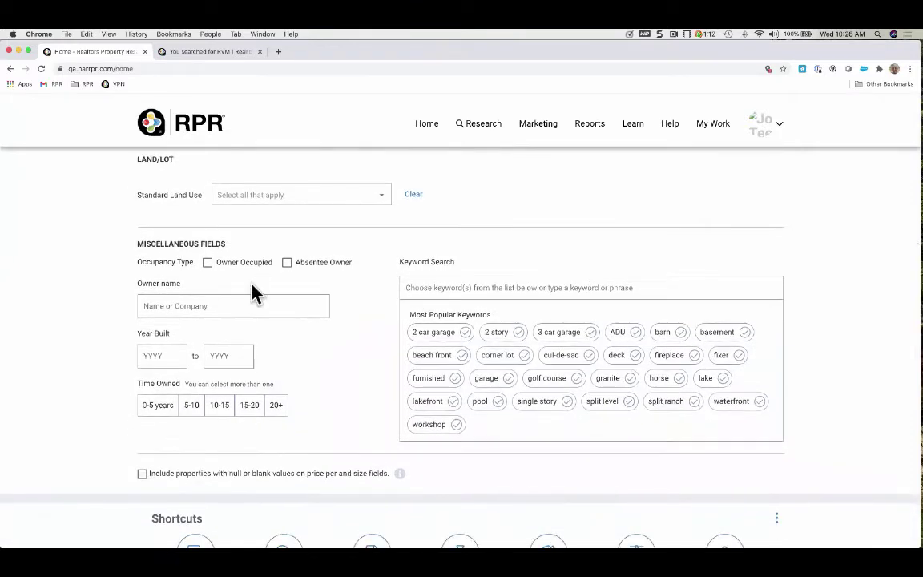
click(207, 265)
click(288, 264)
Switch occupancy to Owner Occupied and toggle the 0-5 to 15-20 year Time Owned ranges off again
click(164, 411)
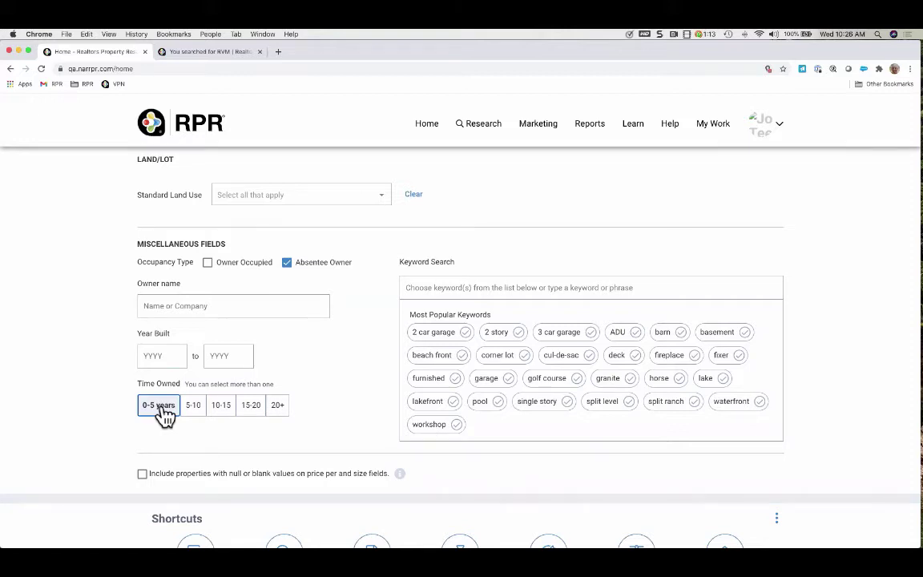
click(207, 263)
click(224, 406)
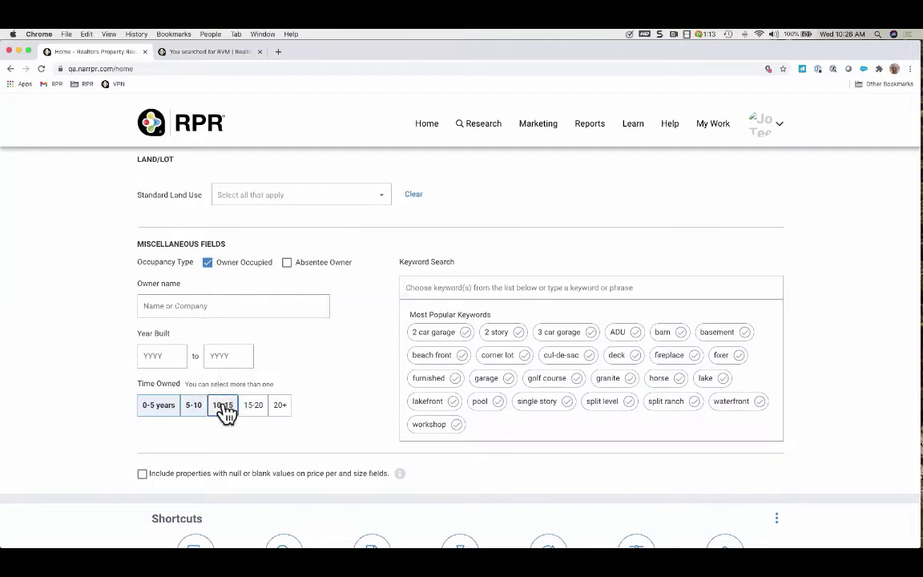
click(258, 407)
click(185, 409)
click(156, 412)
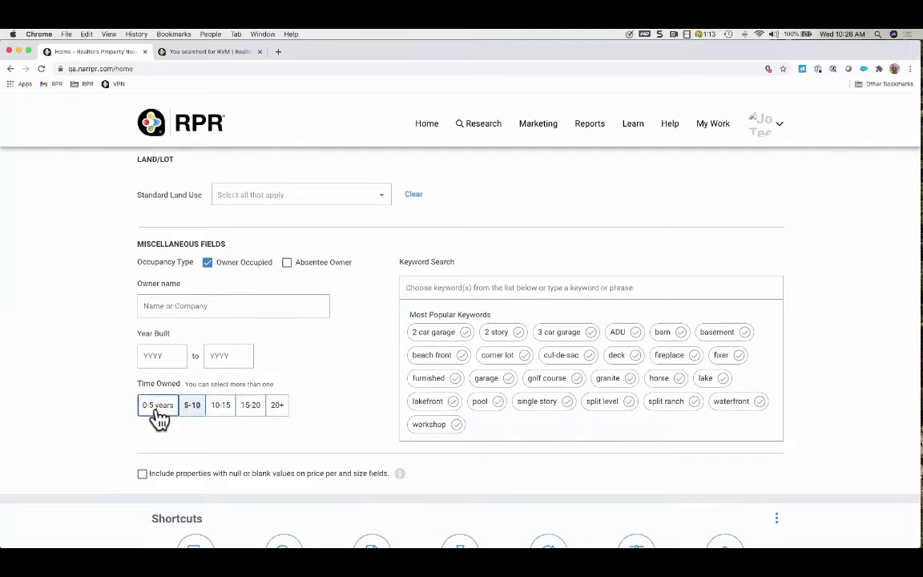
click(160, 415)
click(198, 417)
click(229, 418)
click(248, 416)
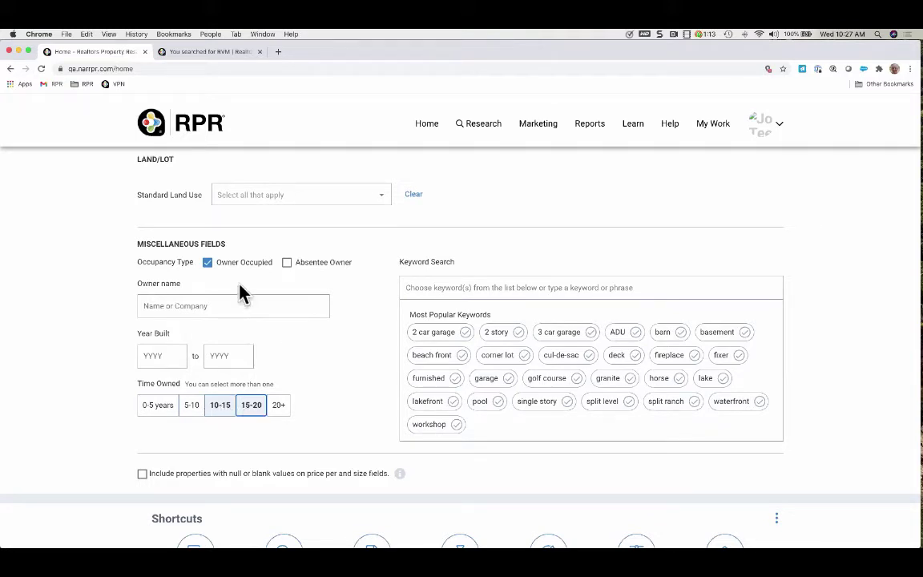
click(252, 409)
click(222, 409)
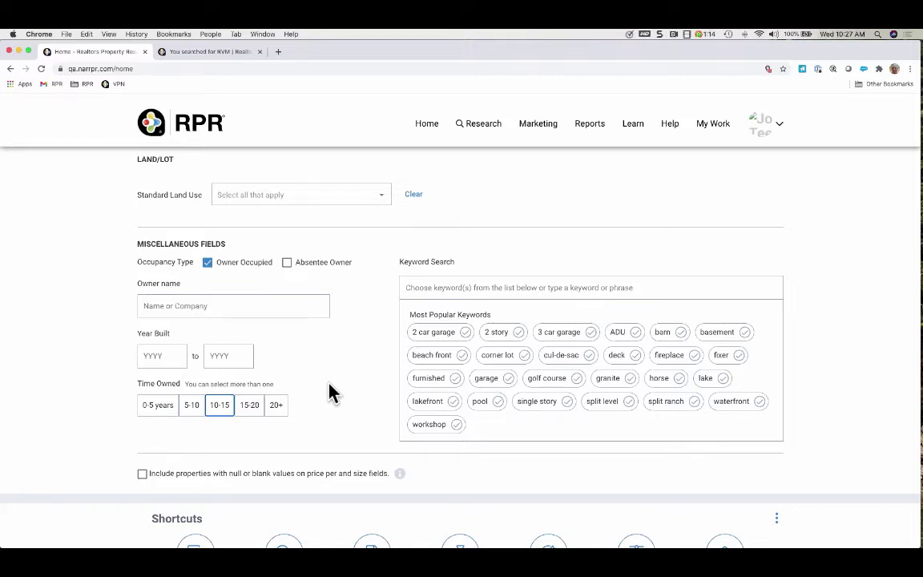
scroll(360, 386, up, 1)
scroll(358, 387, up, 3)
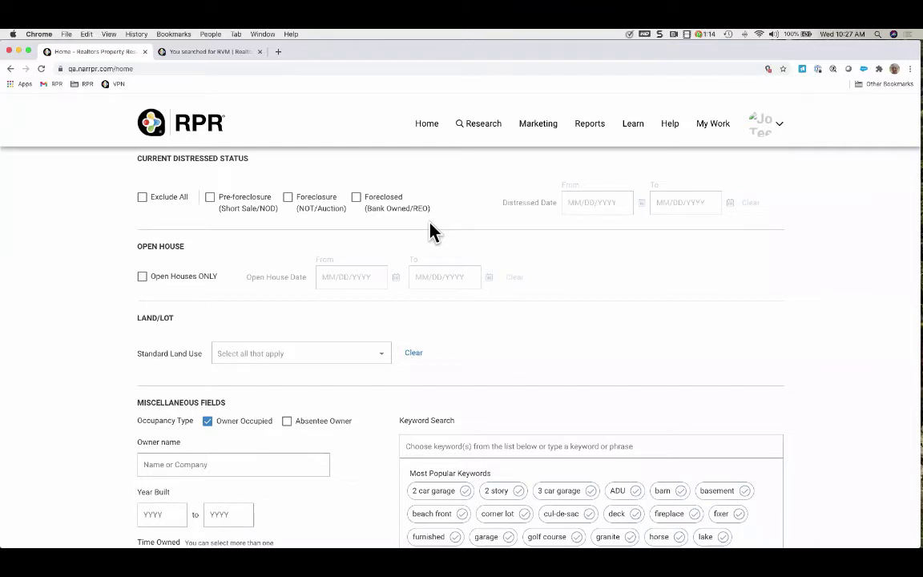
scroll(433, 230, down, 5)
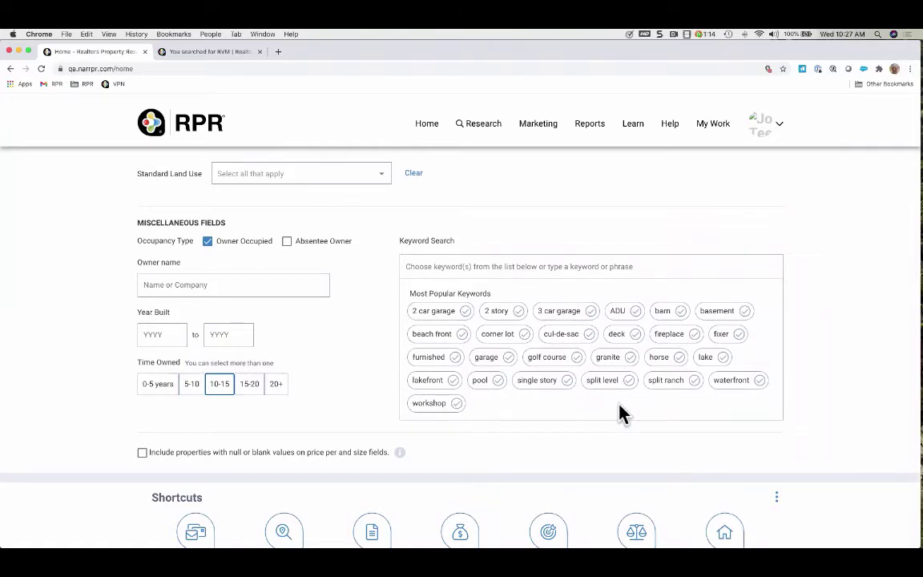
click(480, 381)
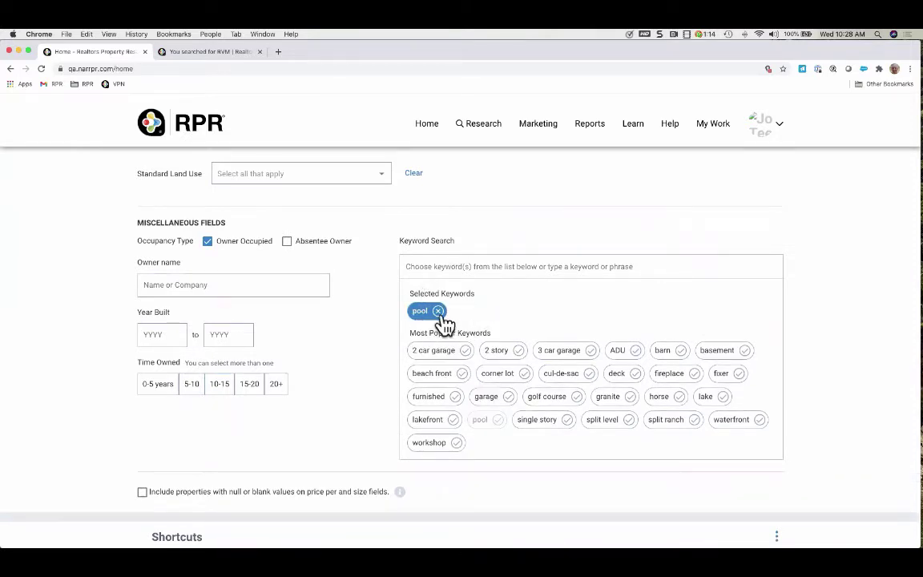
click(439, 312)
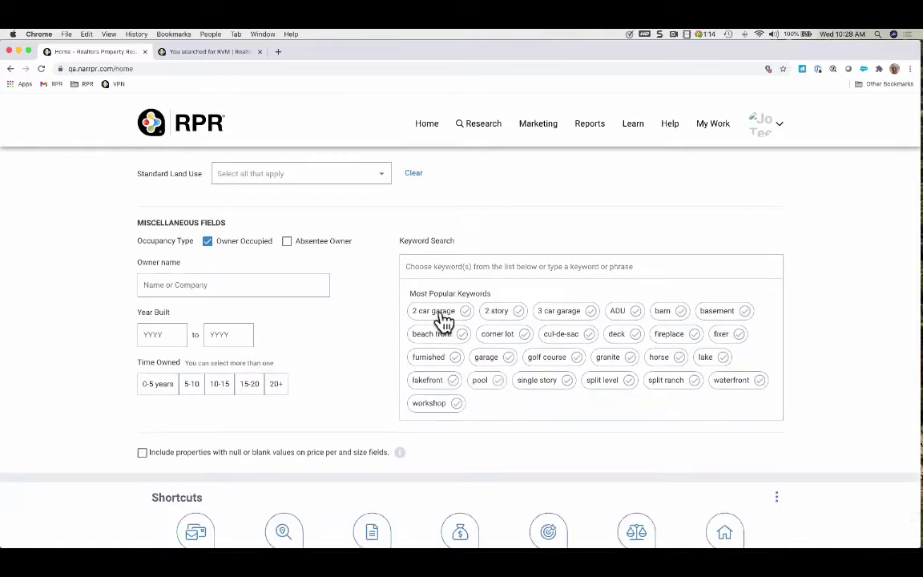
click(440, 266)
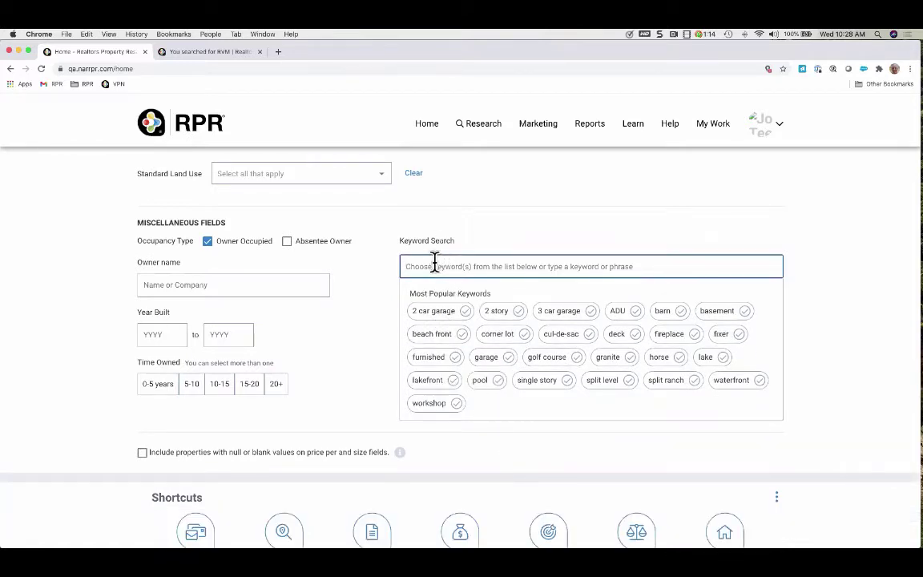
text(oic)
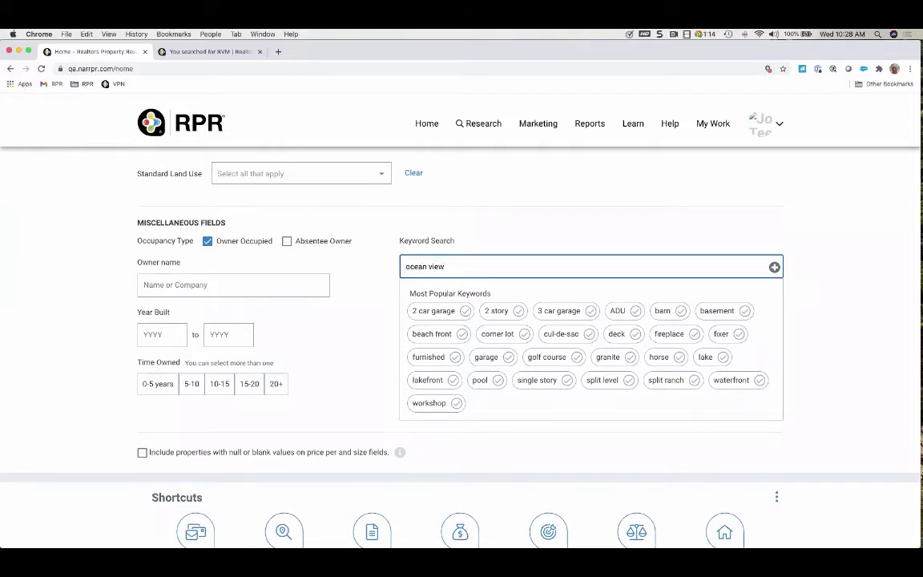
text(an view)
key(Return)
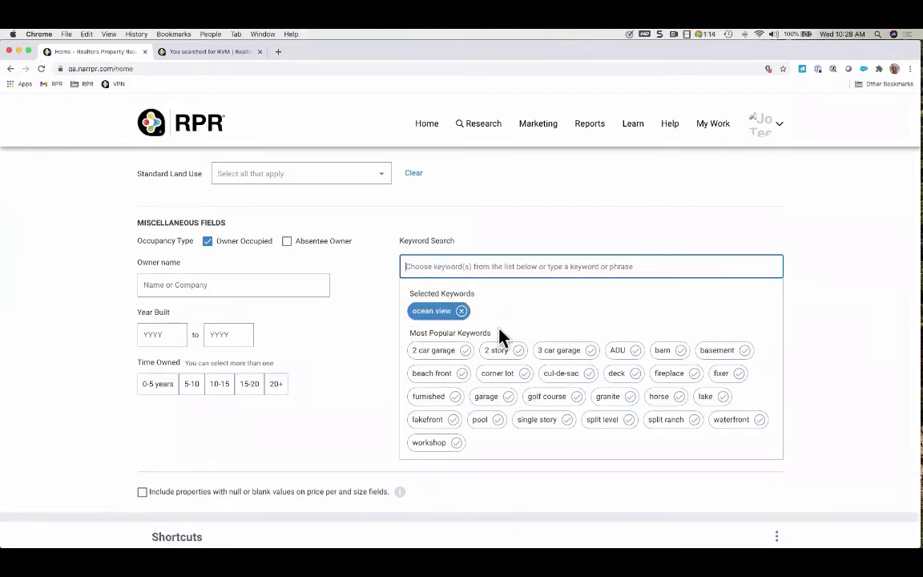
click(463, 311)
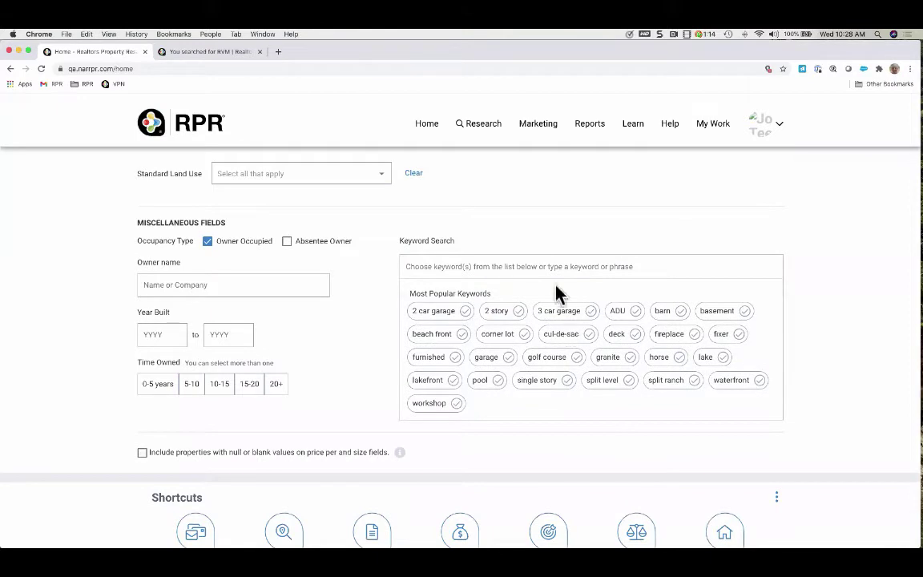
scroll(420, 269, up, 15)
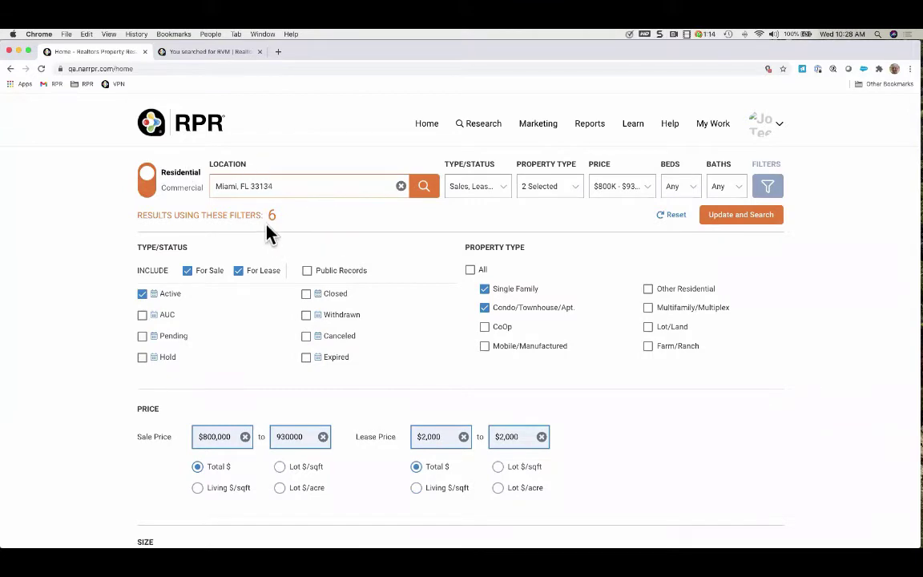
Run the search with the current filters and scroll through the results
click(754, 217)
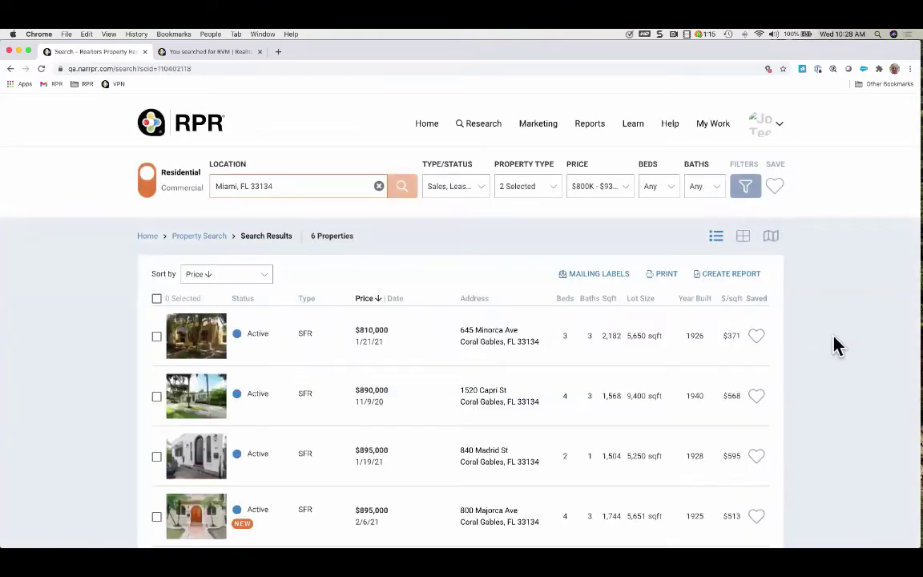
scroll(836, 345, down, 5)
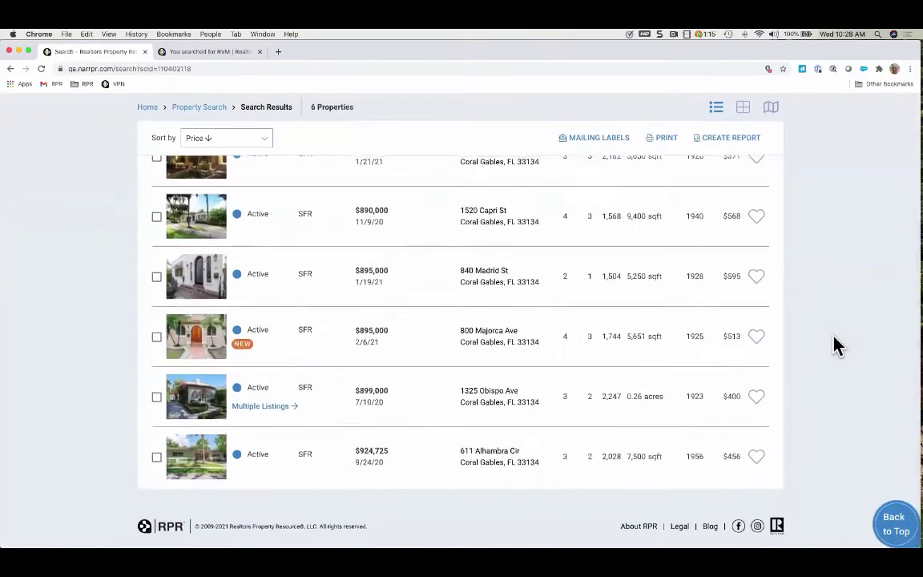
scroll(836, 345, up, 3)
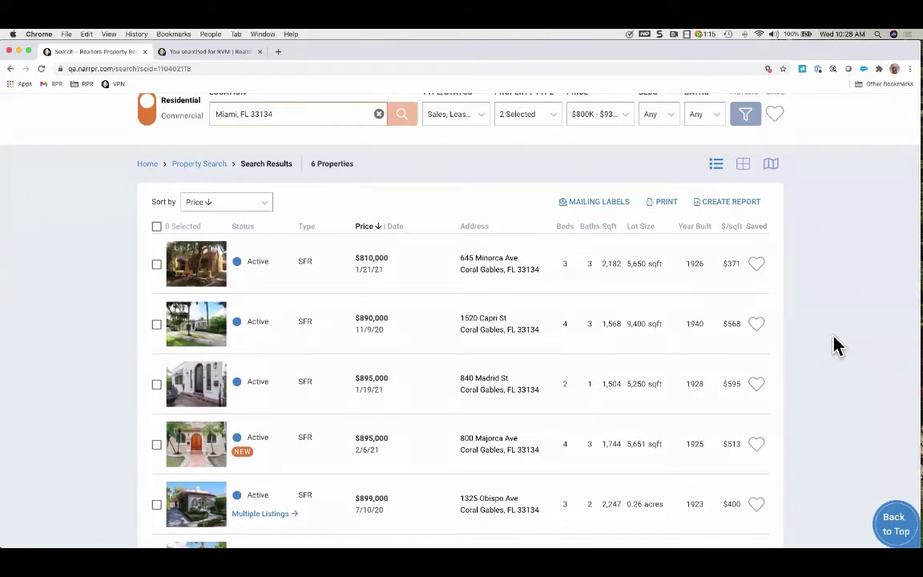
scroll(836, 345, down, 3)
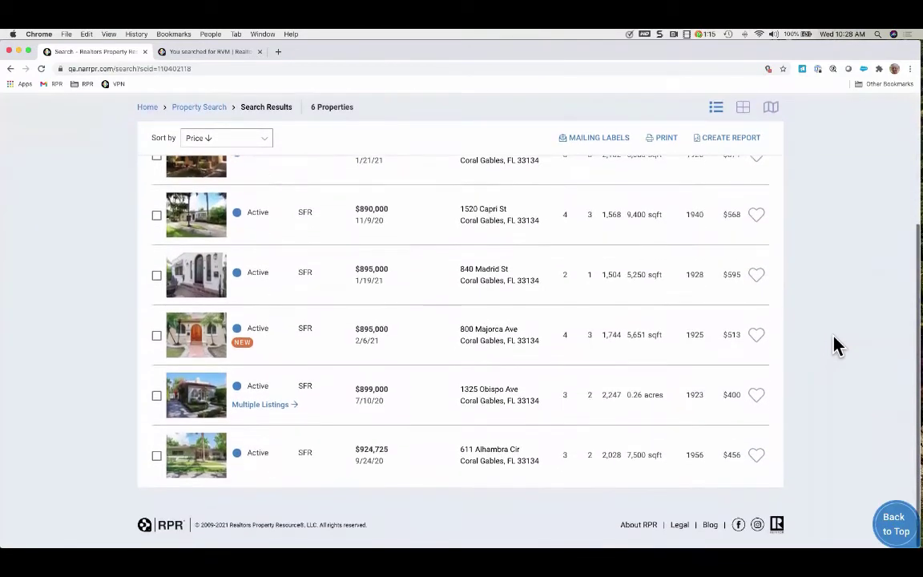
scroll(836, 345, up, 2)
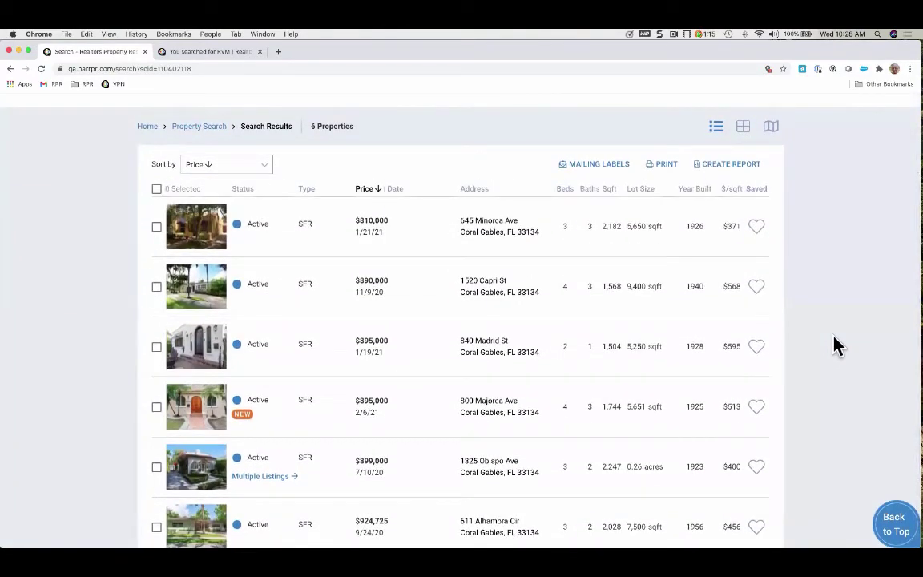
scroll(836, 345, up, 2)
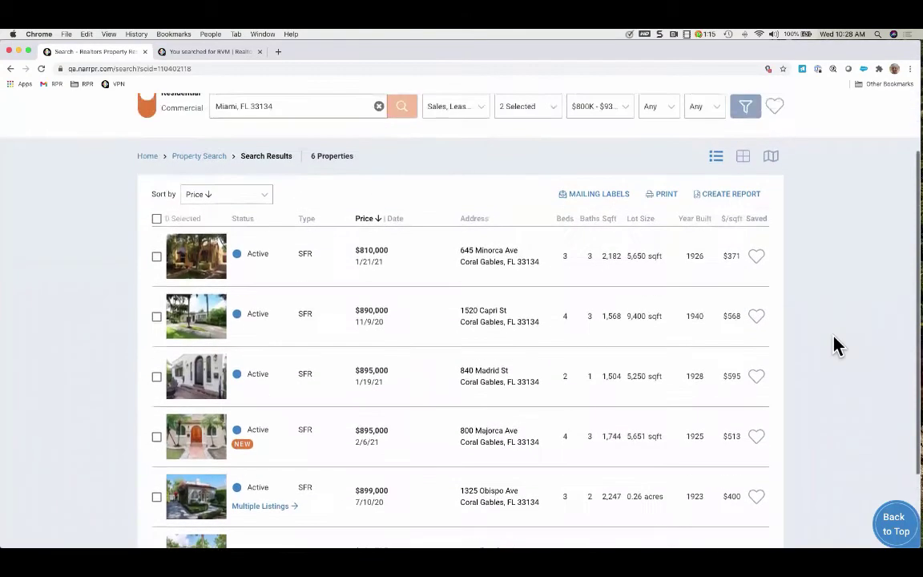
Set the minimum lease price to $1.5K+ and rerun the search
click(555, 127)
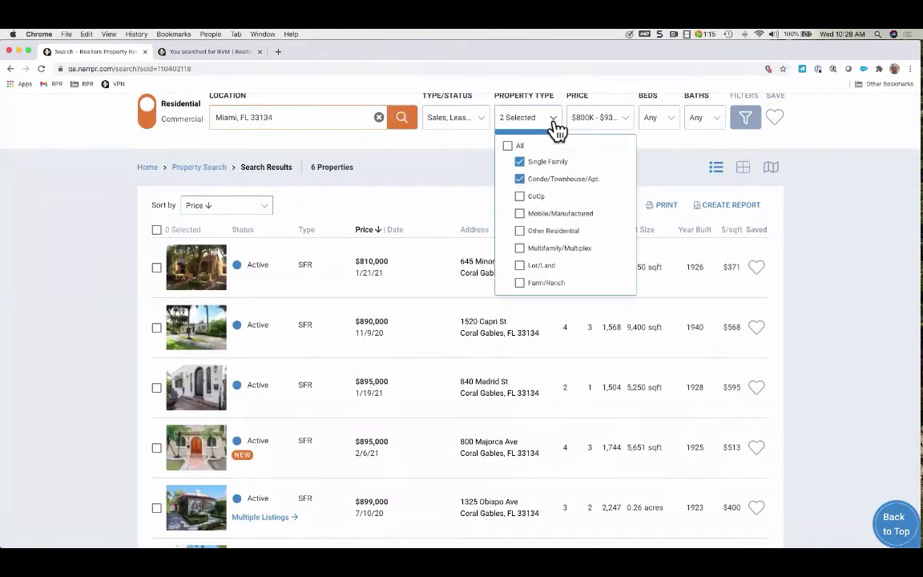
click(624, 127)
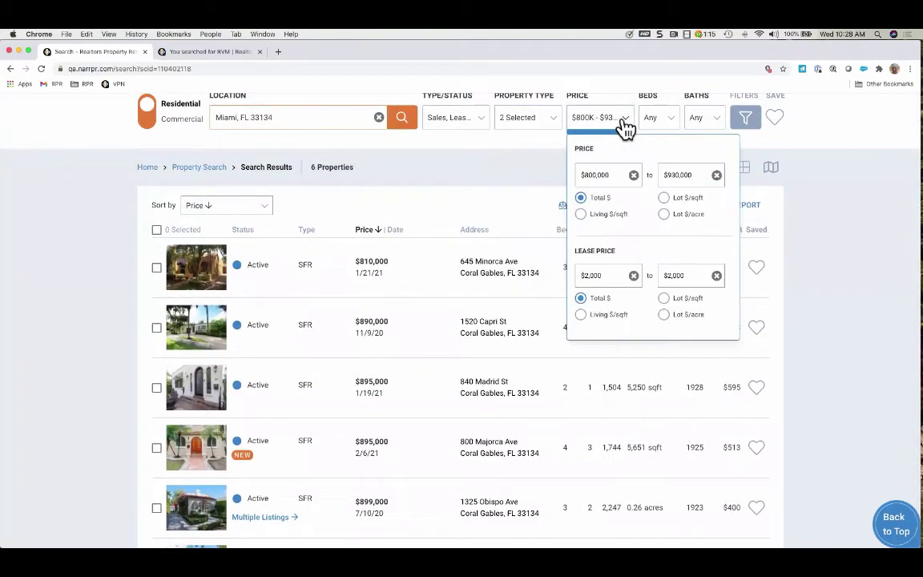
click(634, 275)
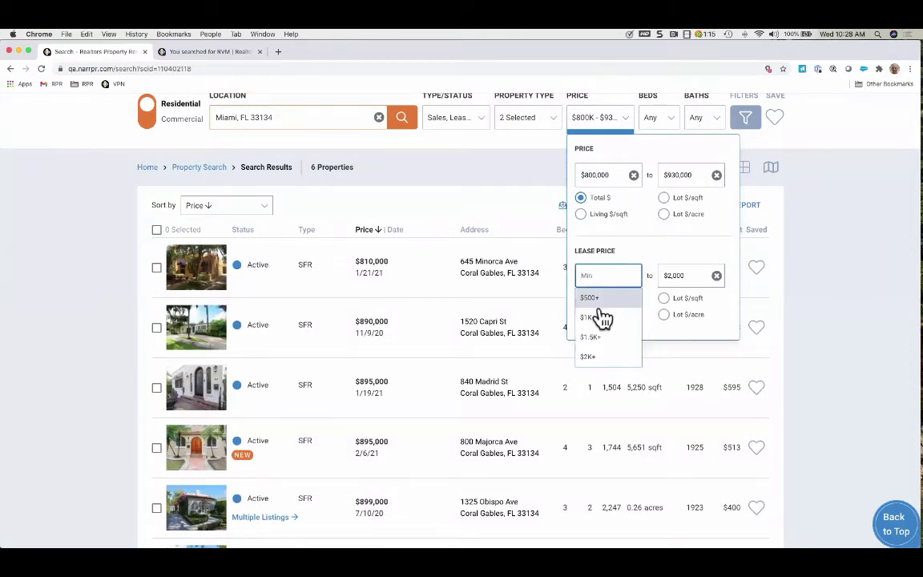
click(603, 318)
click(633, 275)
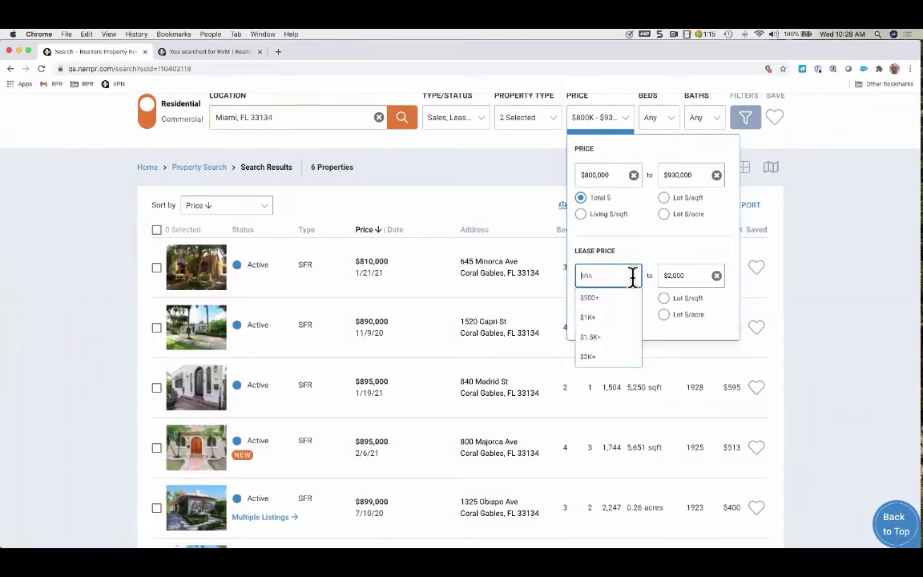
click(599, 338)
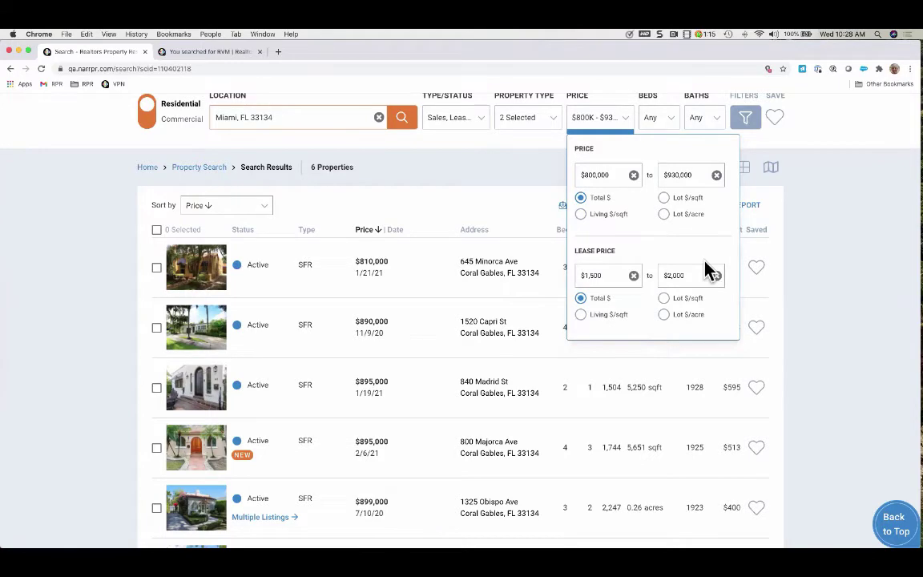
scroll(704, 224, up, 1)
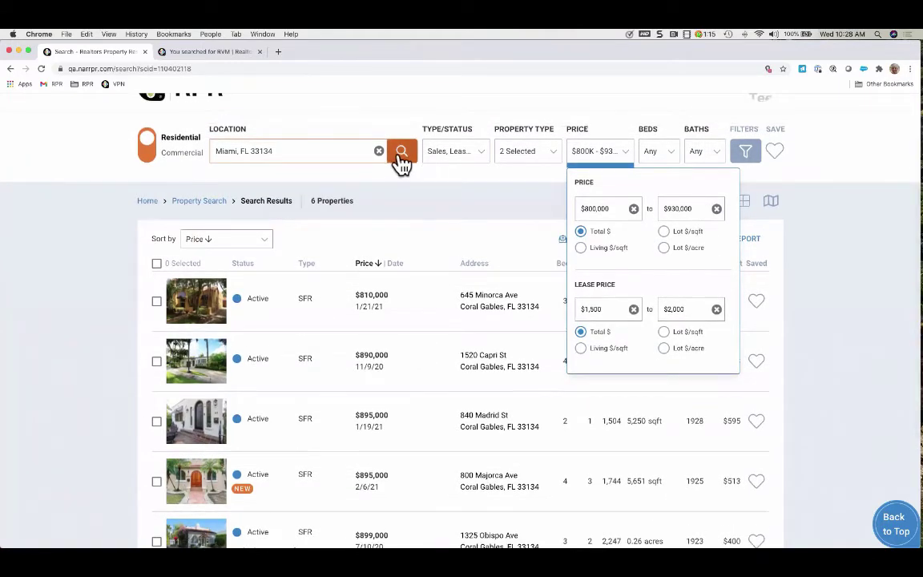
click(400, 157)
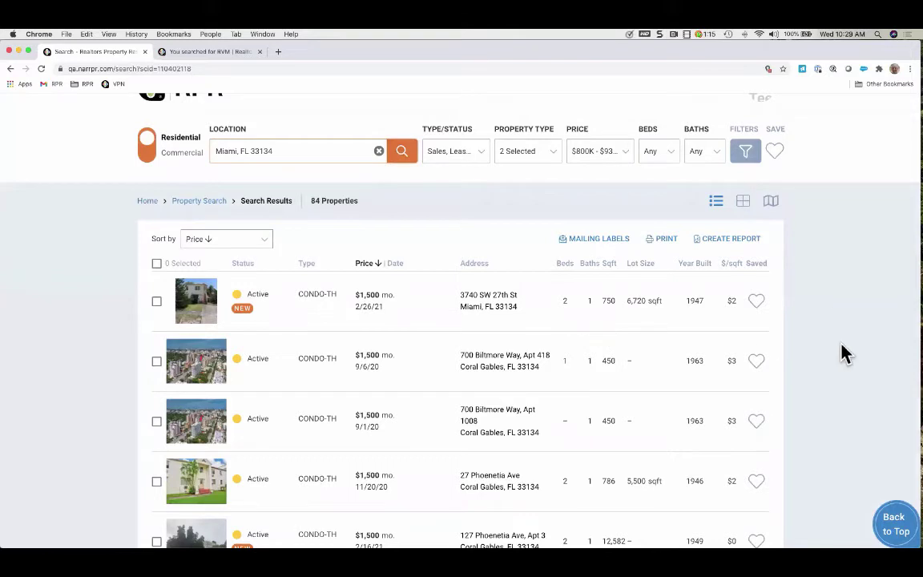
scroll(843, 352, down, 2)
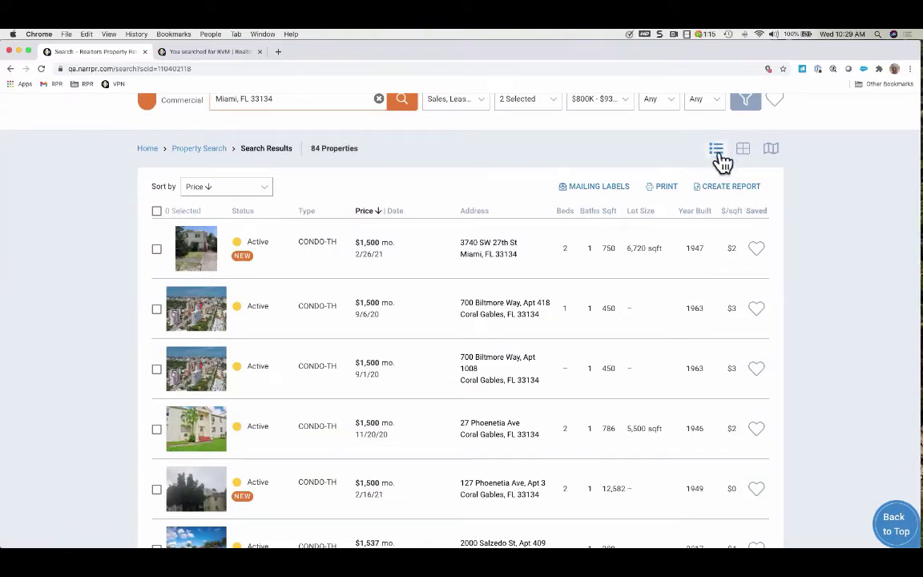
click(744, 151)
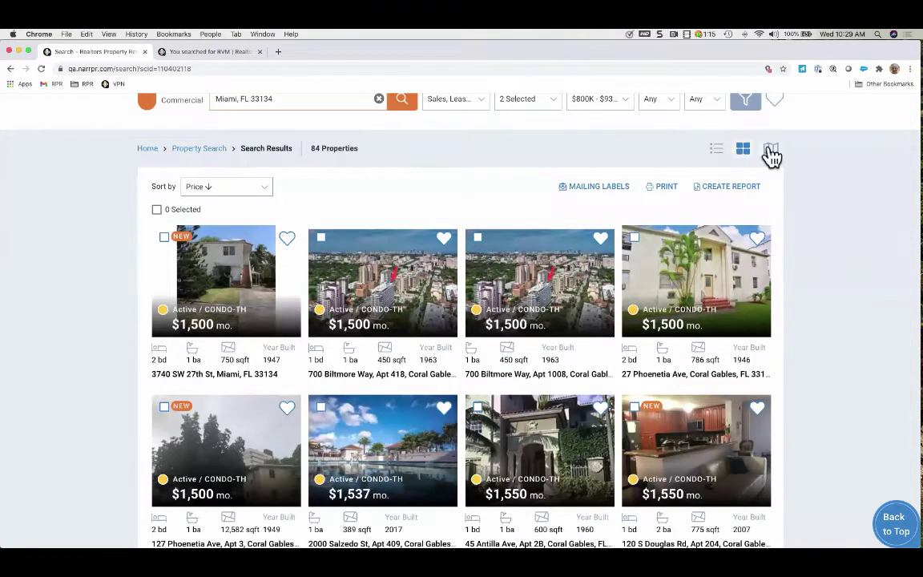
click(771, 152)
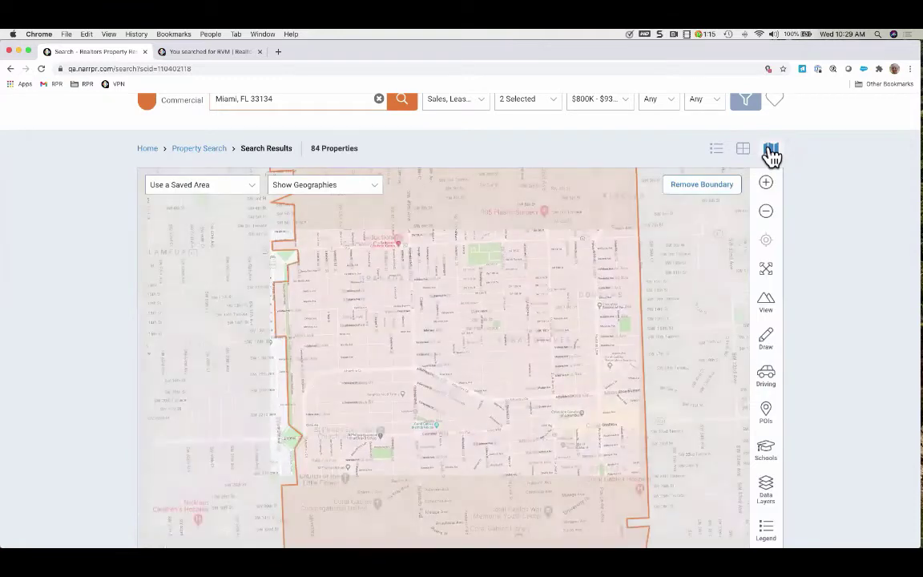
click(718, 153)
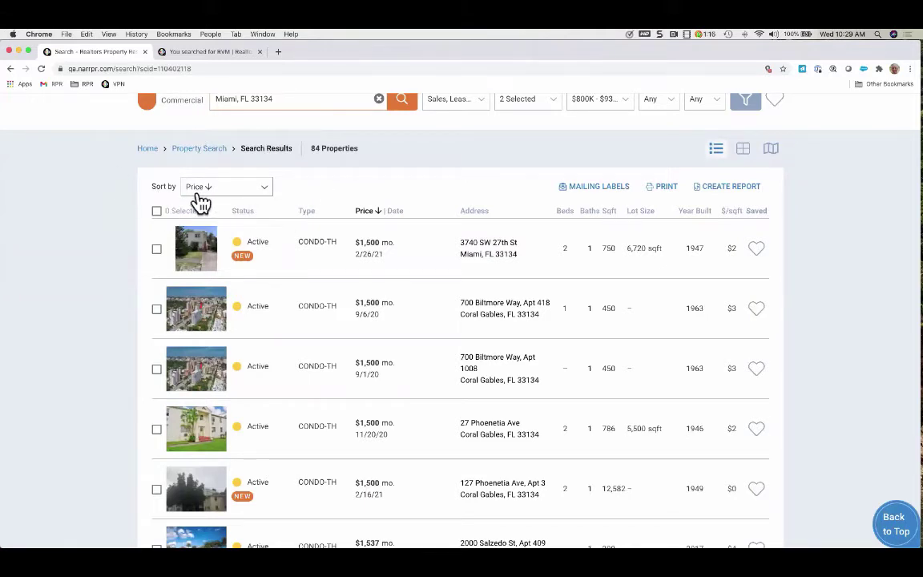
click(267, 192)
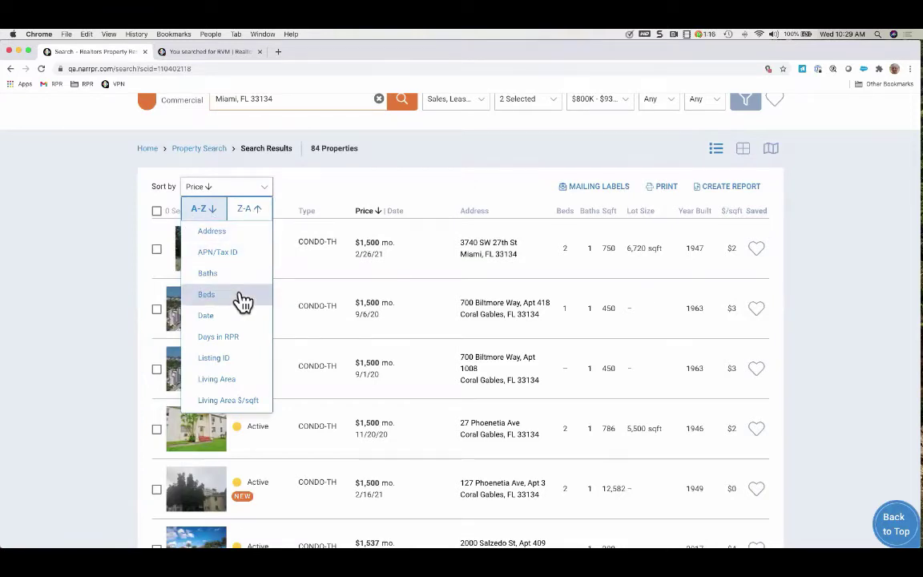
scroll(244, 301, down, 3)
scroll(243, 302, down, 3)
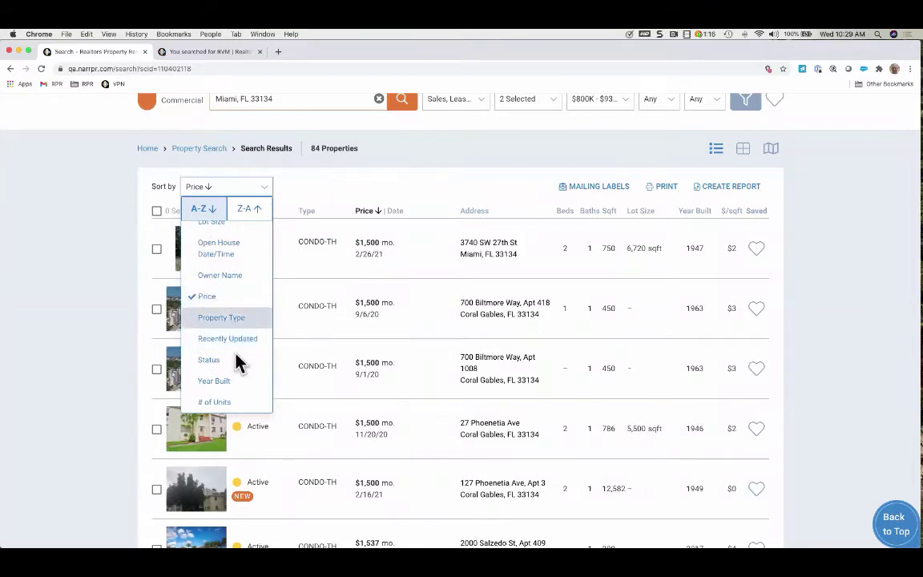
scroll(238, 330, up, 3)
scroll(238, 330, up, 3)
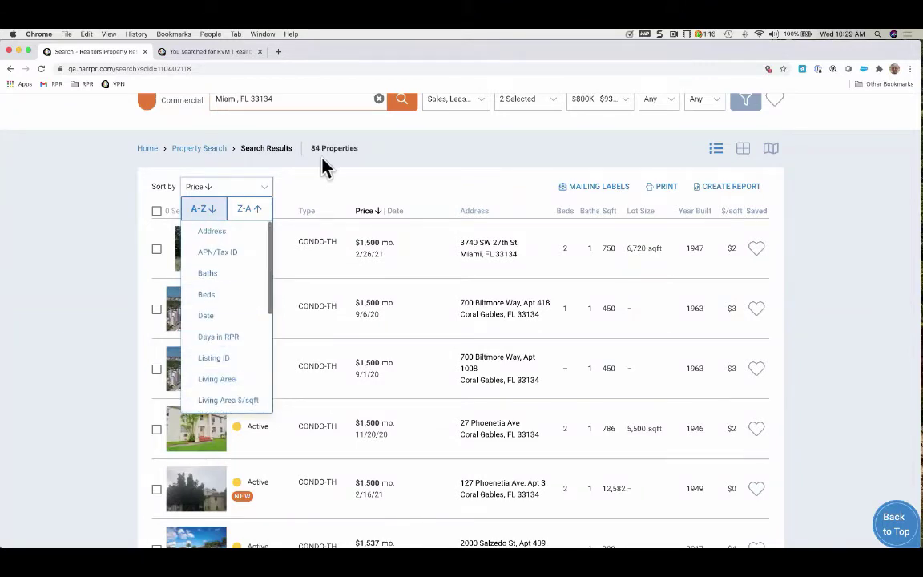
click(186, 203)
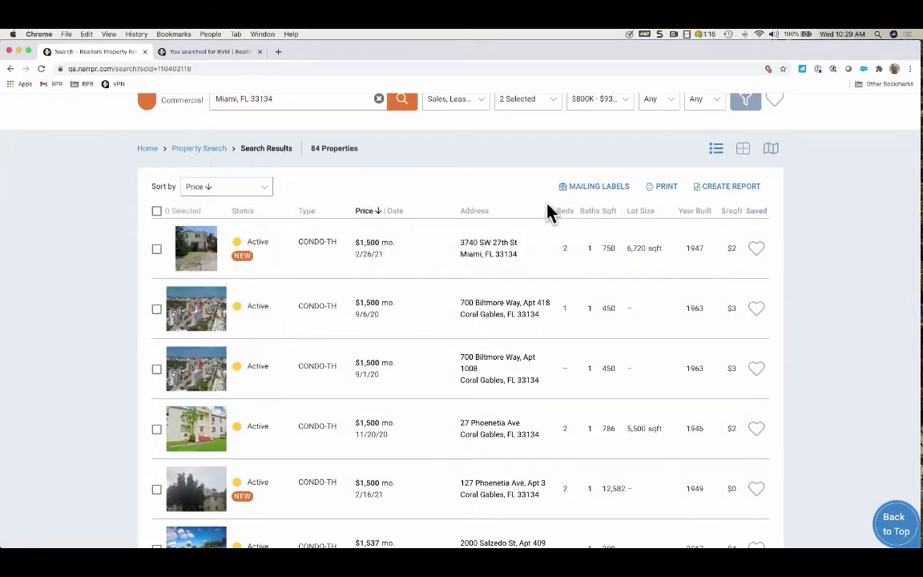
click(366, 212)
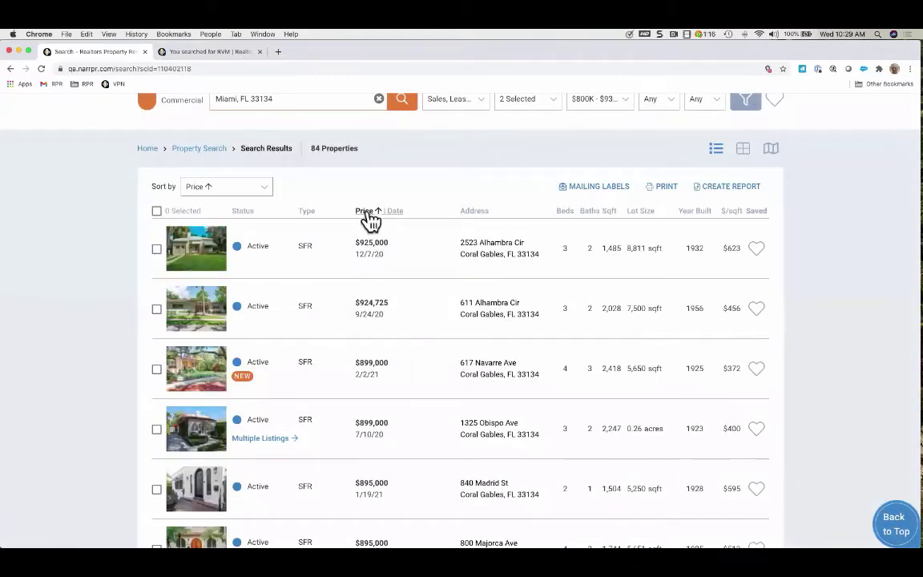
click(366, 212)
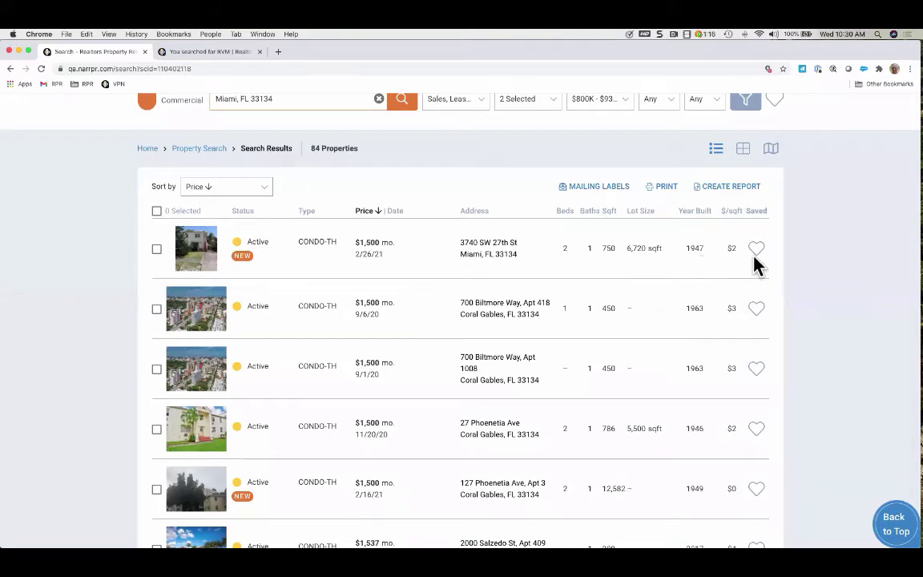
click(157, 251)
click(157, 310)
click(158, 371)
click(668, 187)
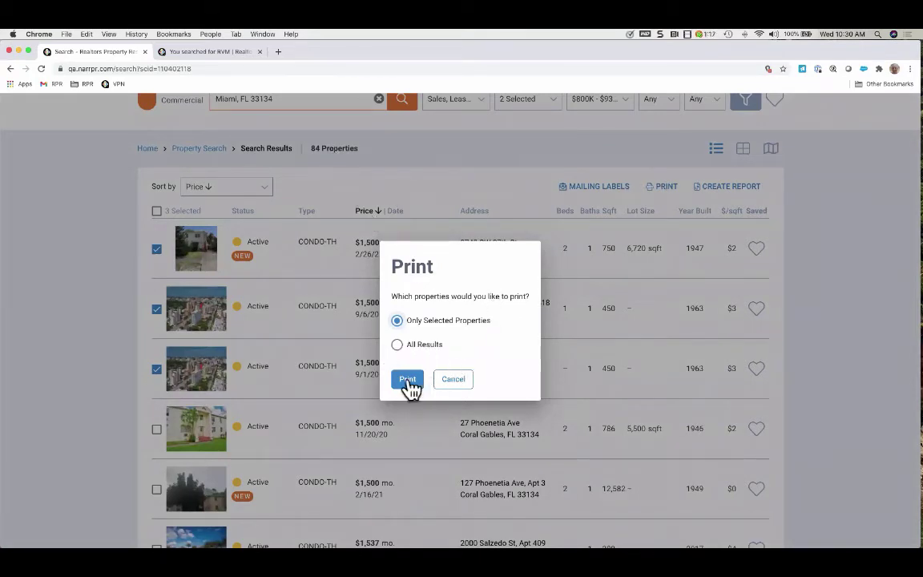
click(457, 383)
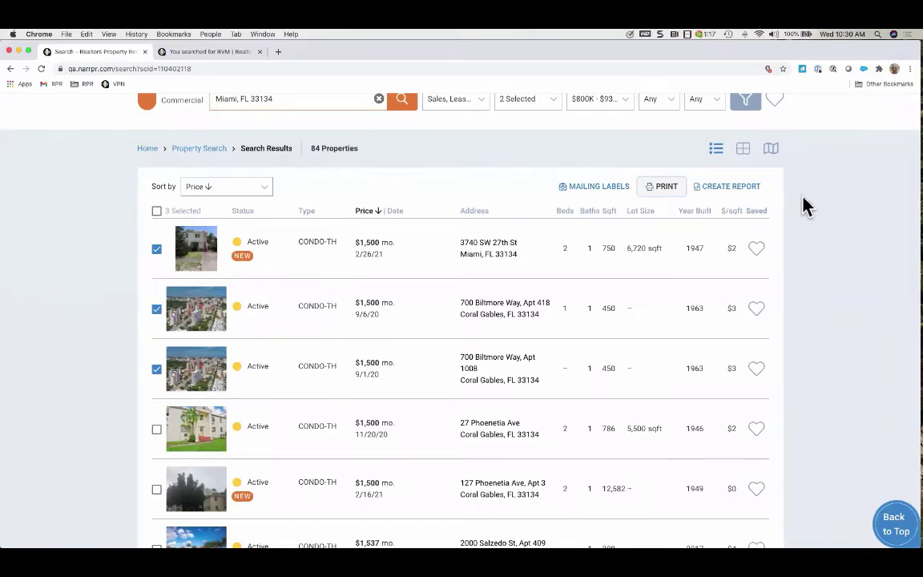
click(156, 369)
click(157, 310)
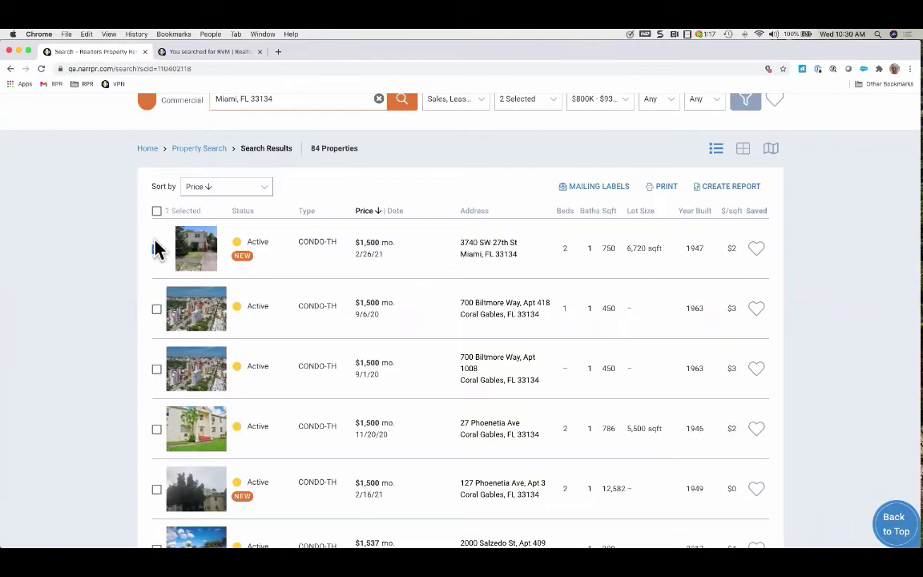
click(156, 248)
scroll(361, 331, down, 10)
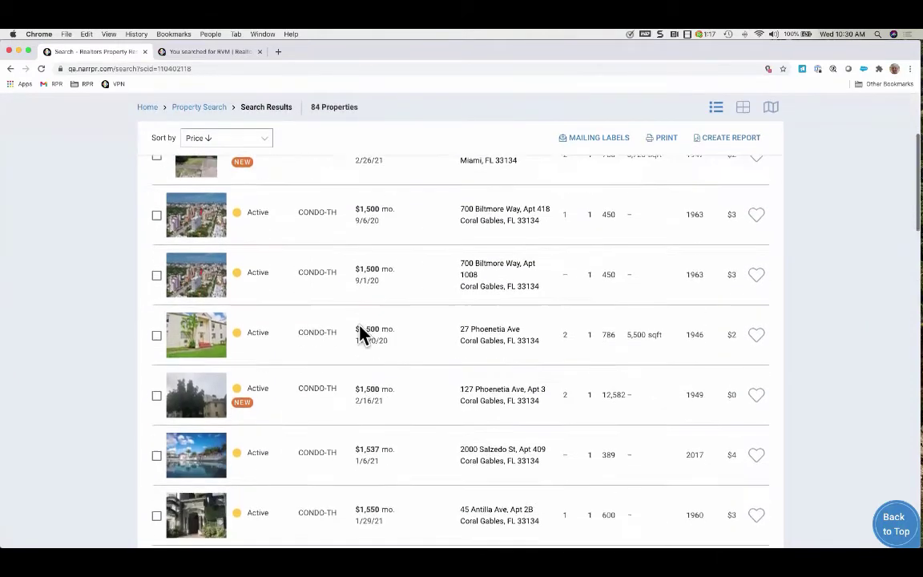
scroll(360, 324, down, 5)
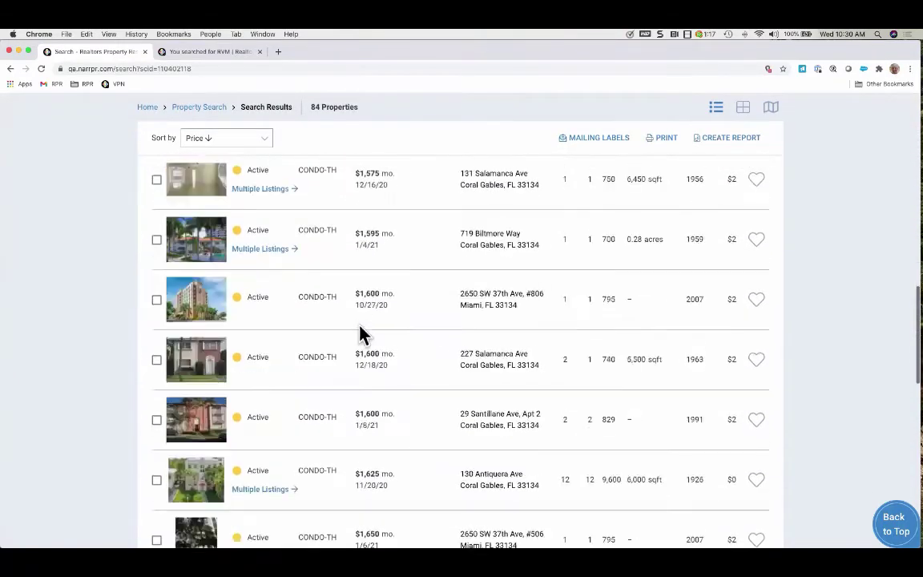
scroll(361, 329, up, 1)
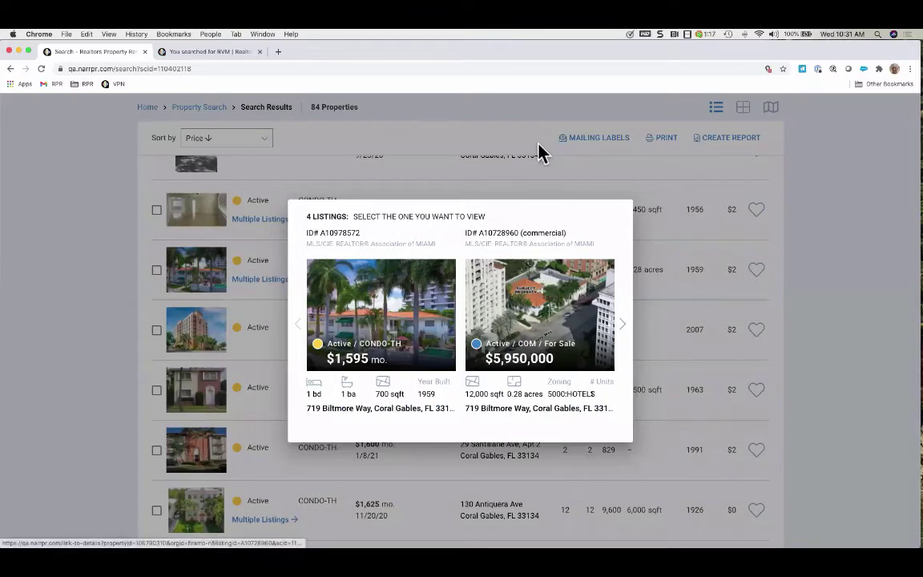
click(544, 196)
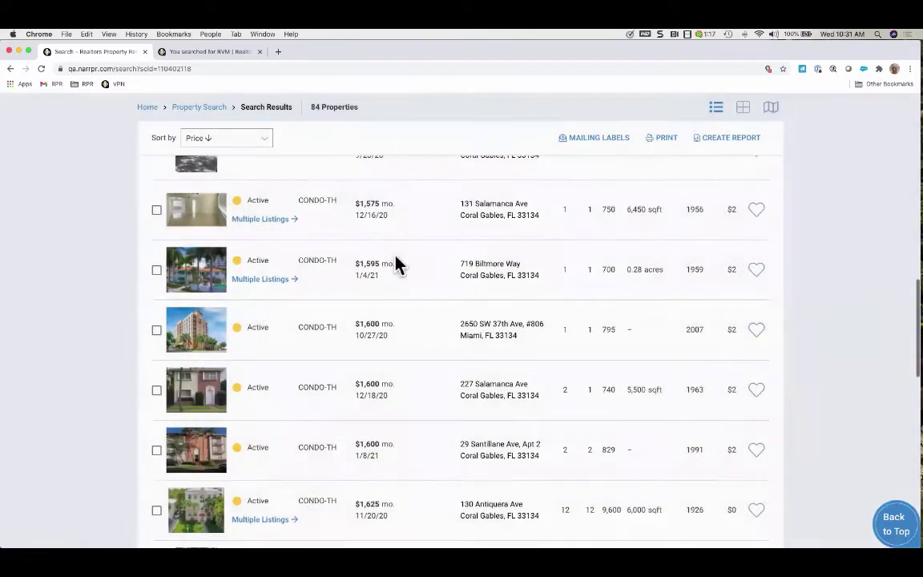
click(264, 219)
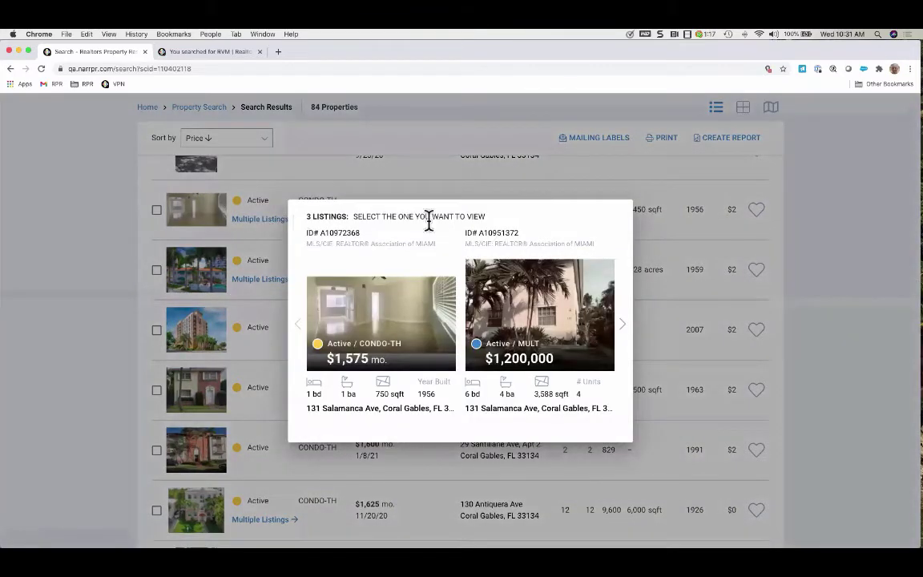
click(531, 188)
scroll(462, 392, down, 5)
scroll(462, 392, down, 4)
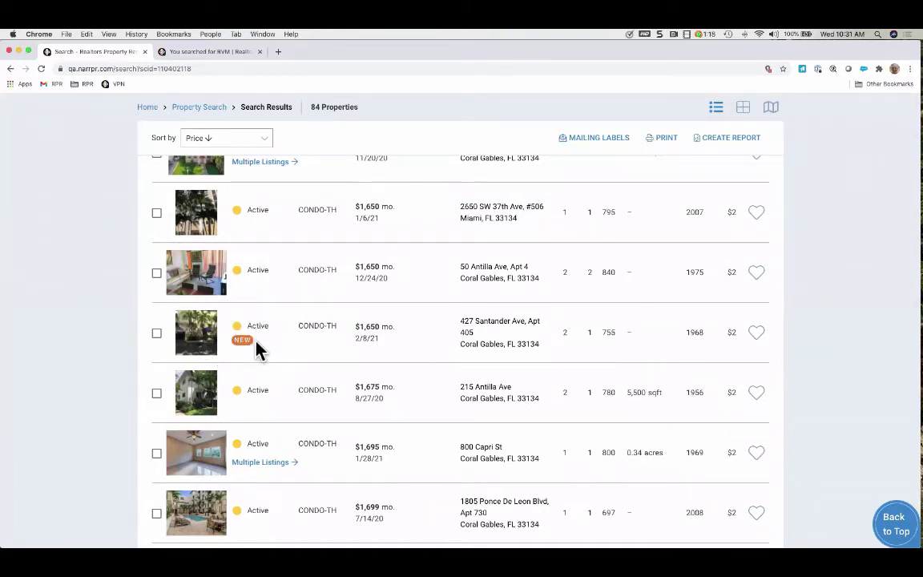
scroll(301, 412, down, 5)
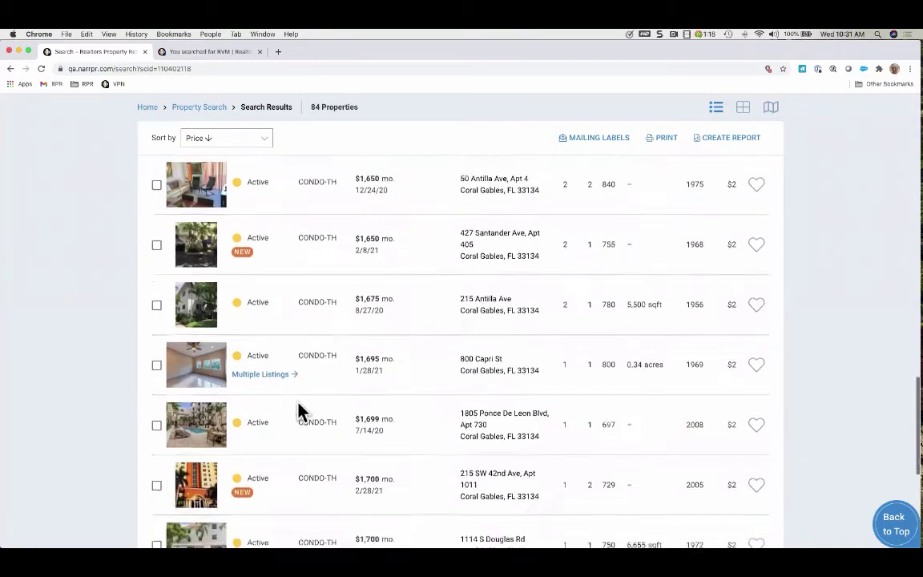
scroll(300, 412, down, 10)
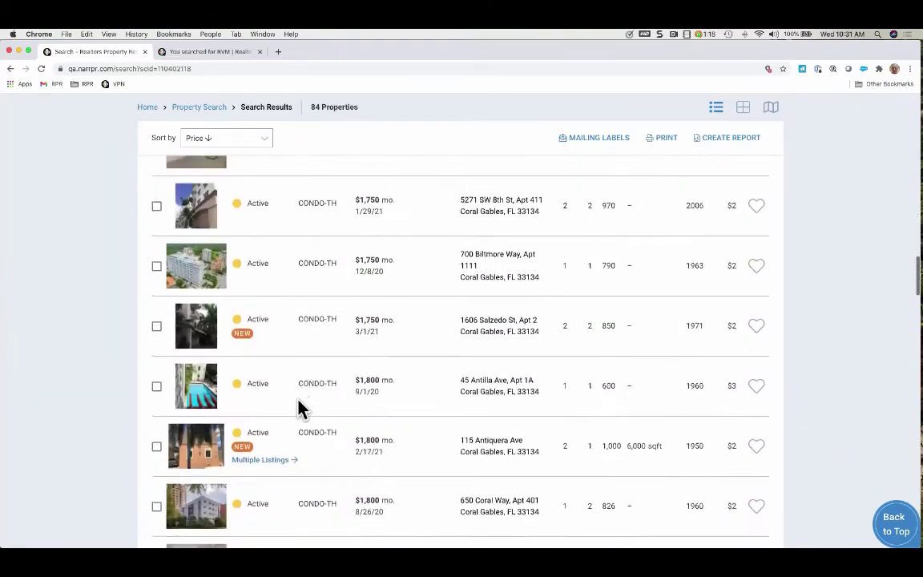
scroll(300, 408, down, 11)
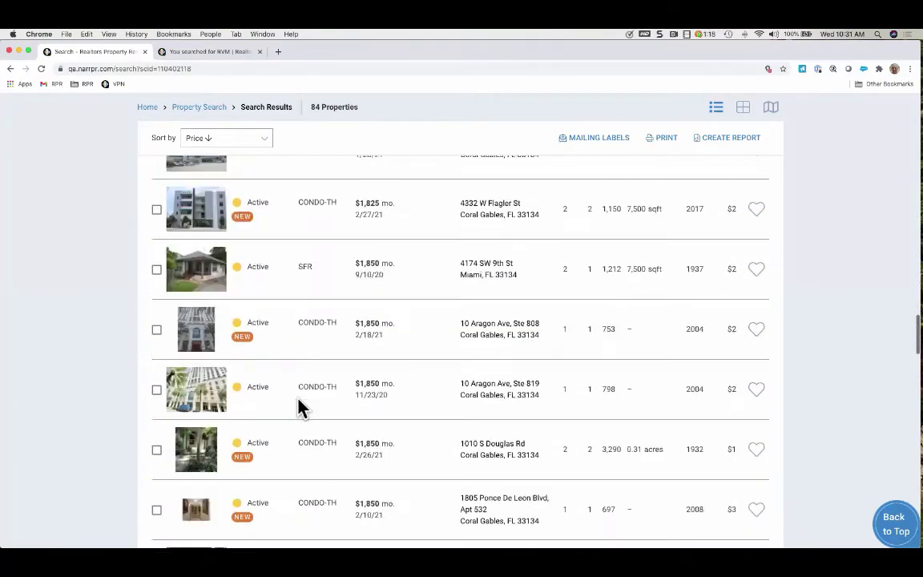
scroll(301, 409, down, 10)
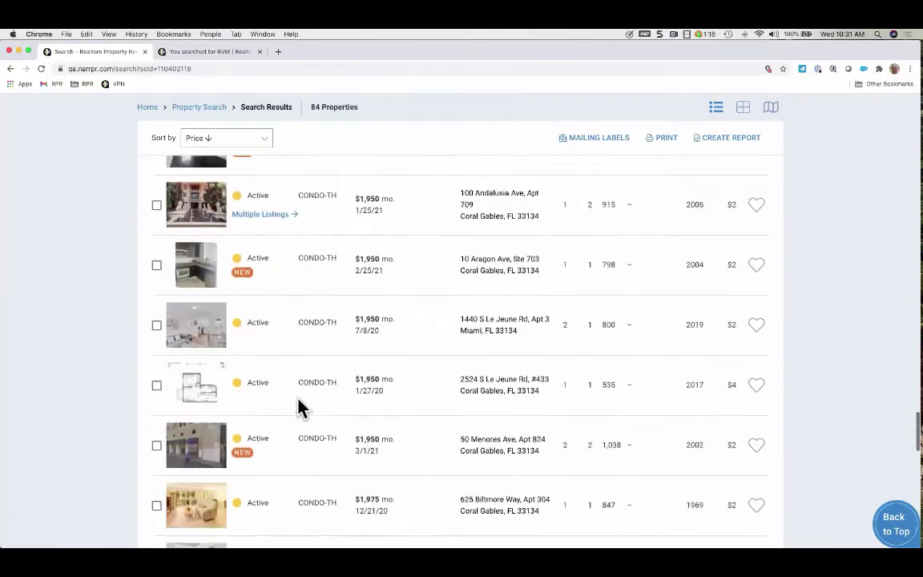
scroll(474, 235, up, 20)
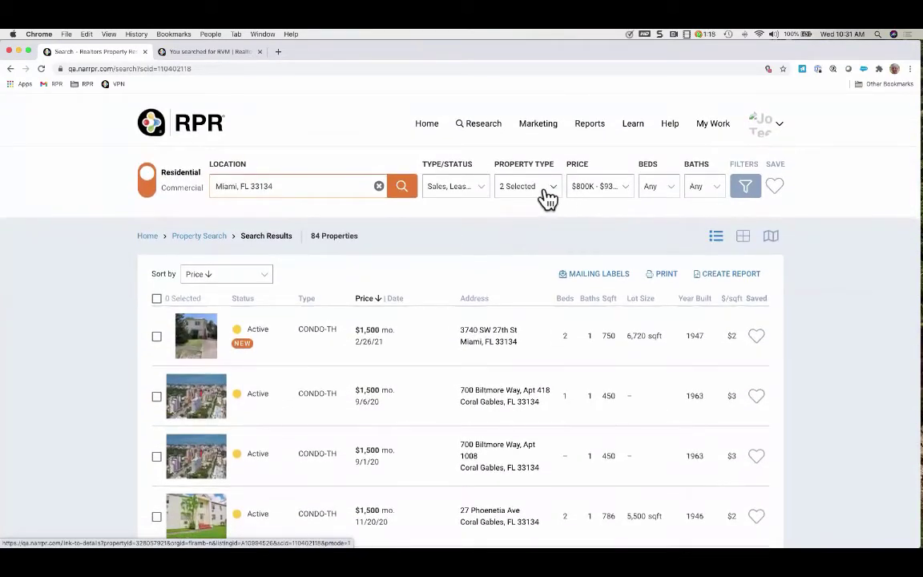
click(548, 190)
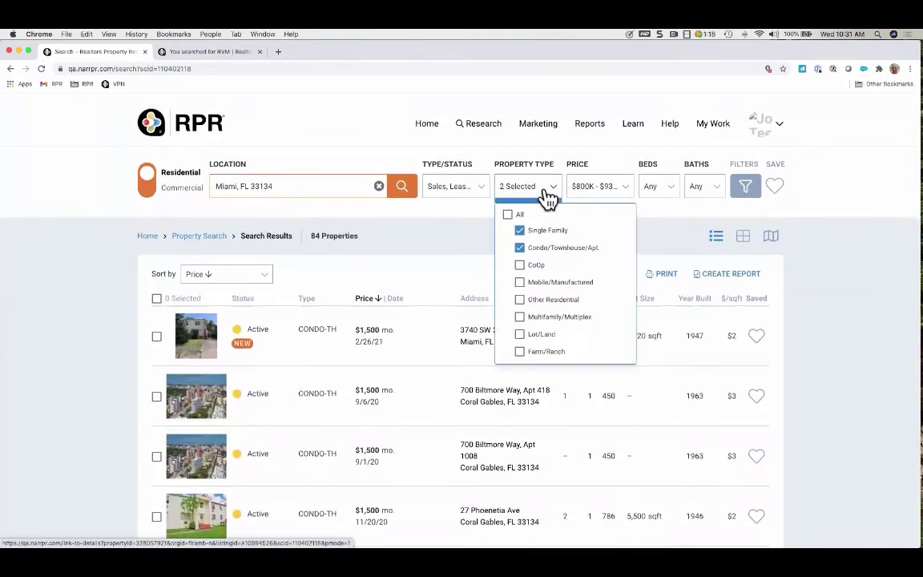
click(614, 193)
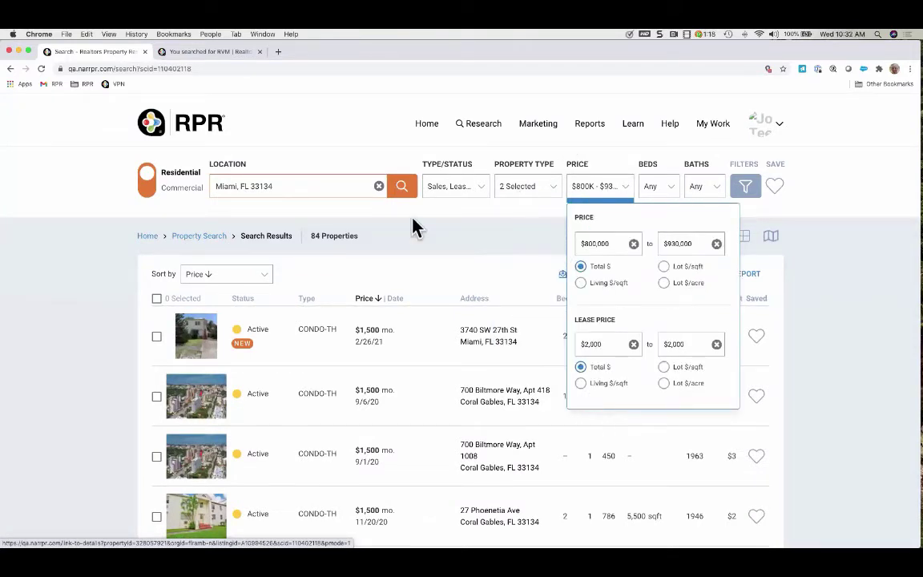
click(401, 191)
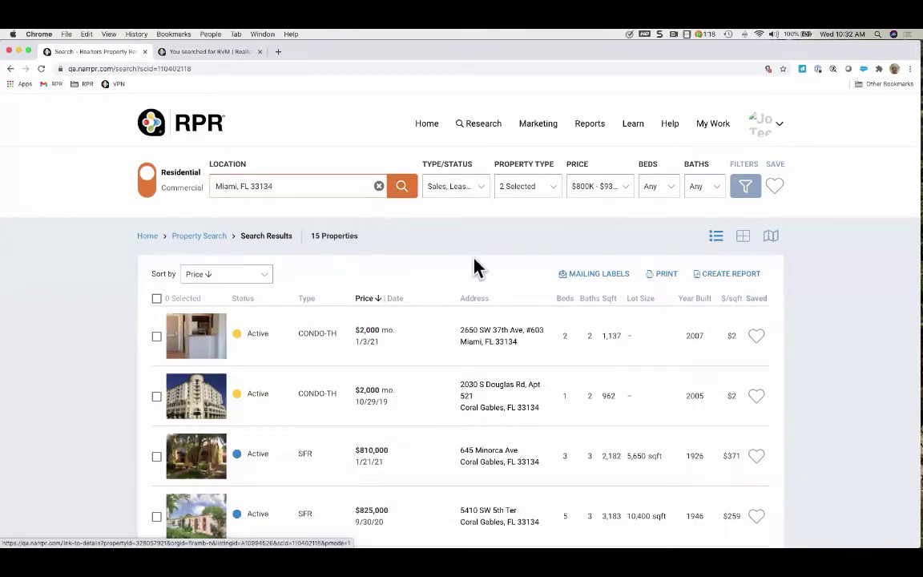
scroll(834, 375, down, 3)
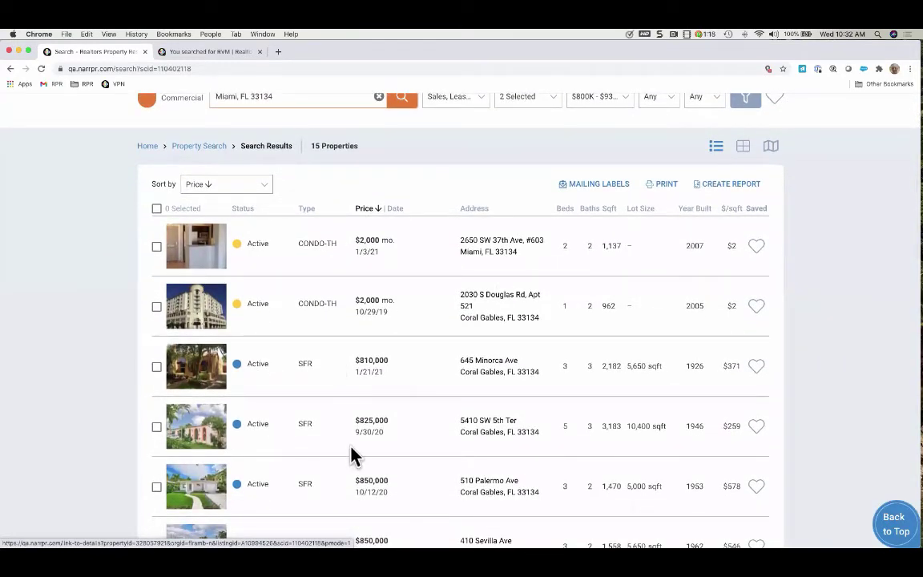
scroll(354, 457, down, 4)
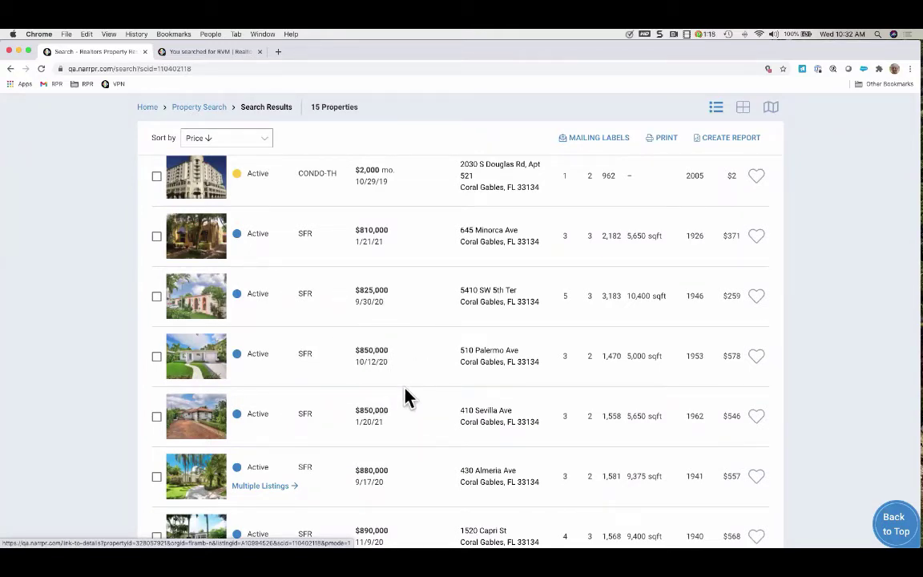
scroll(410, 440, down, 5)
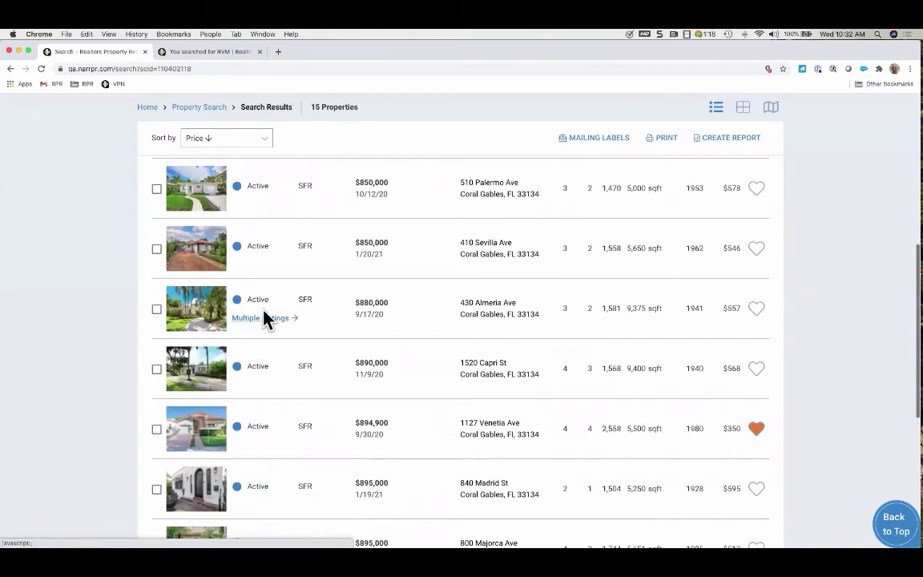
click(263, 318)
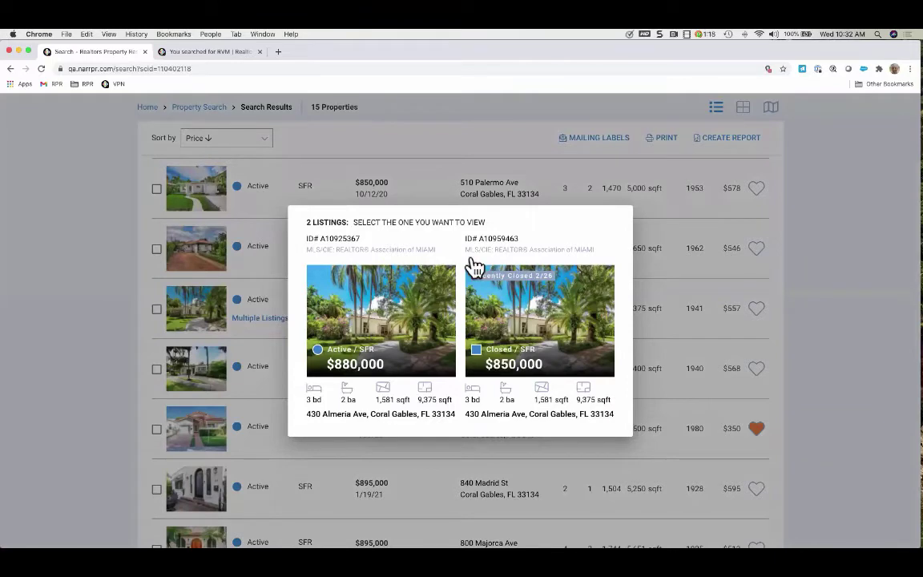
click(538, 178)
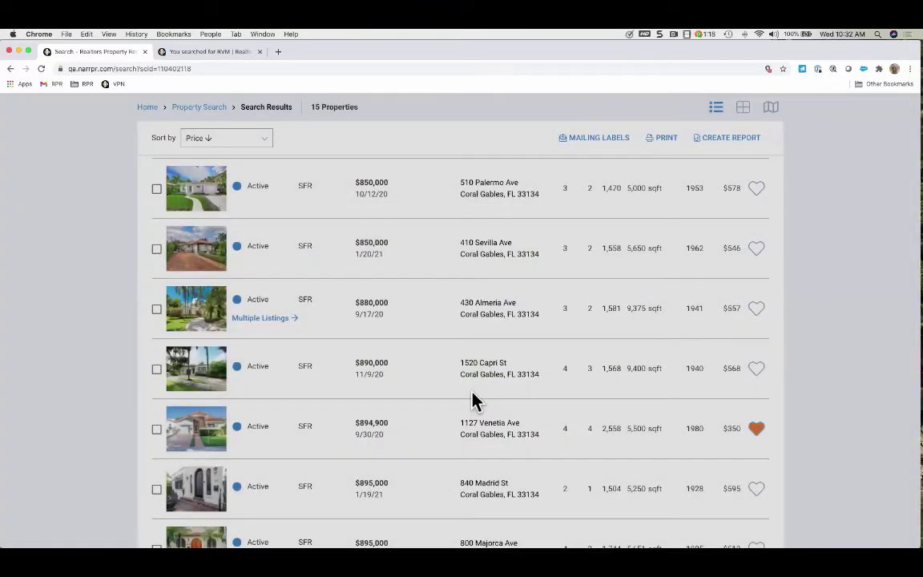
scroll(601, 409, down, 1)
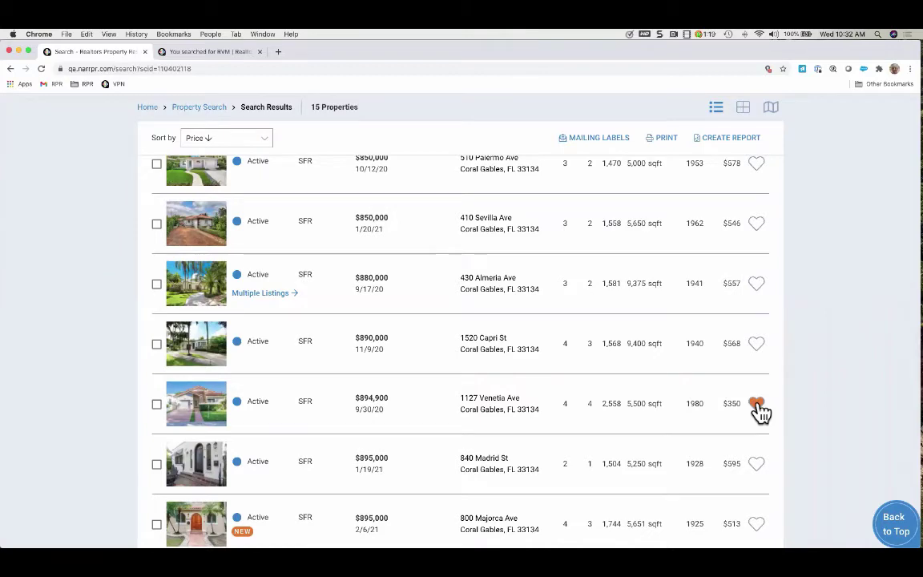
click(757, 344)
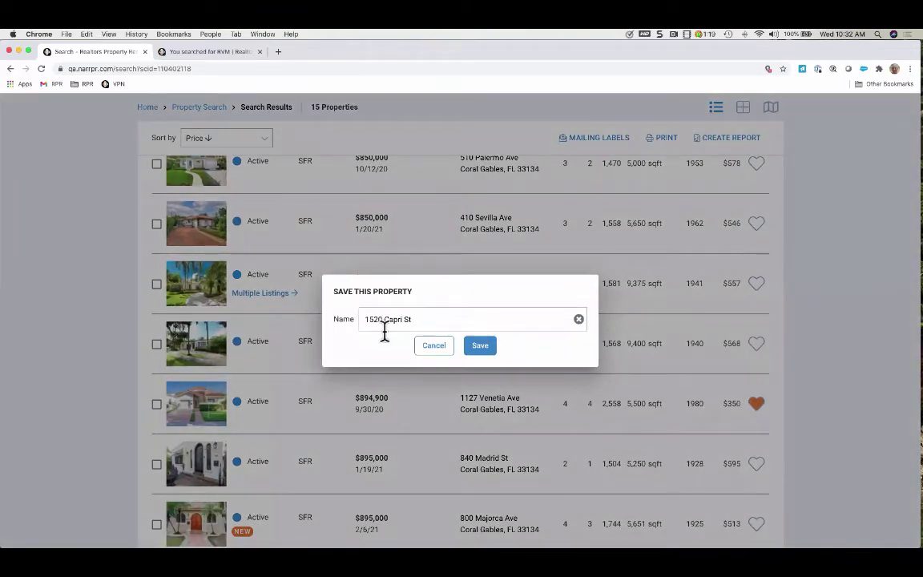
click(485, 350)
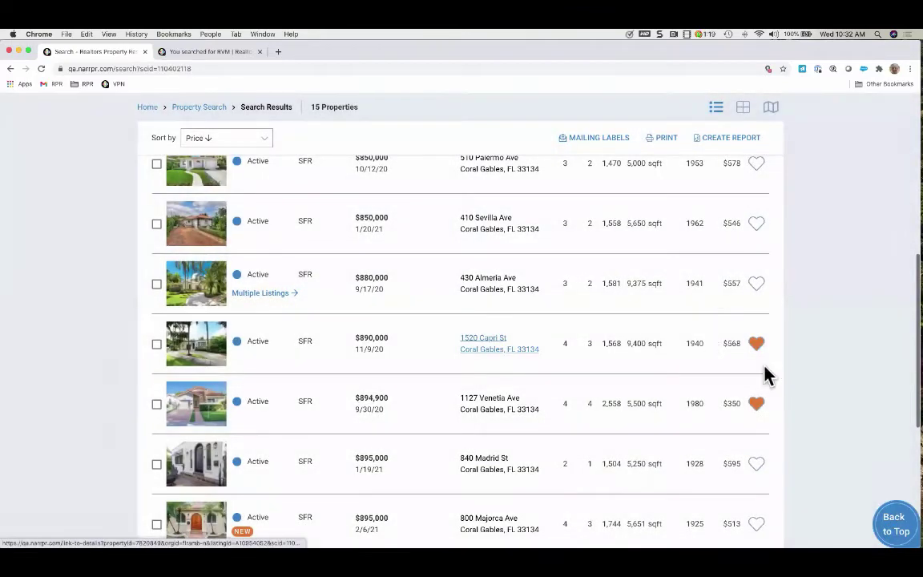
click(757, 285)
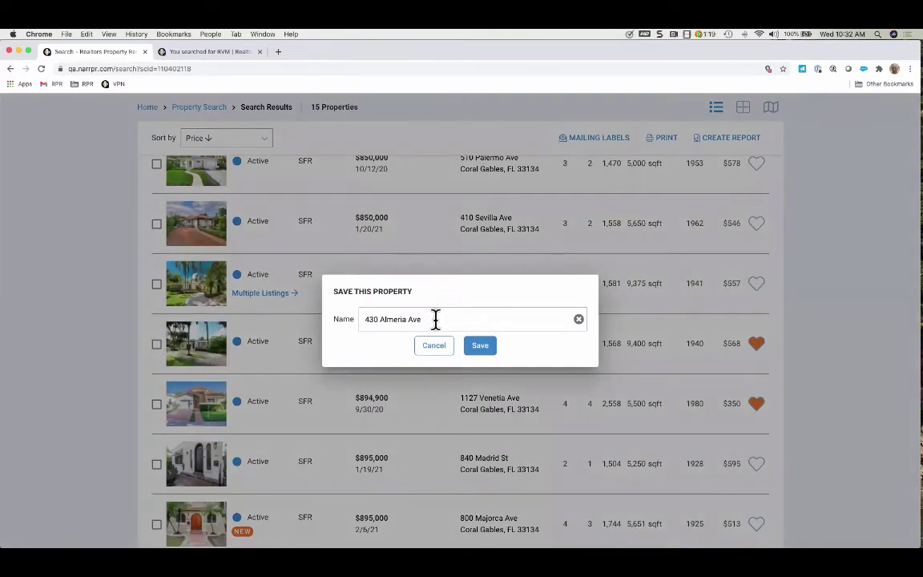
click(434, 319)
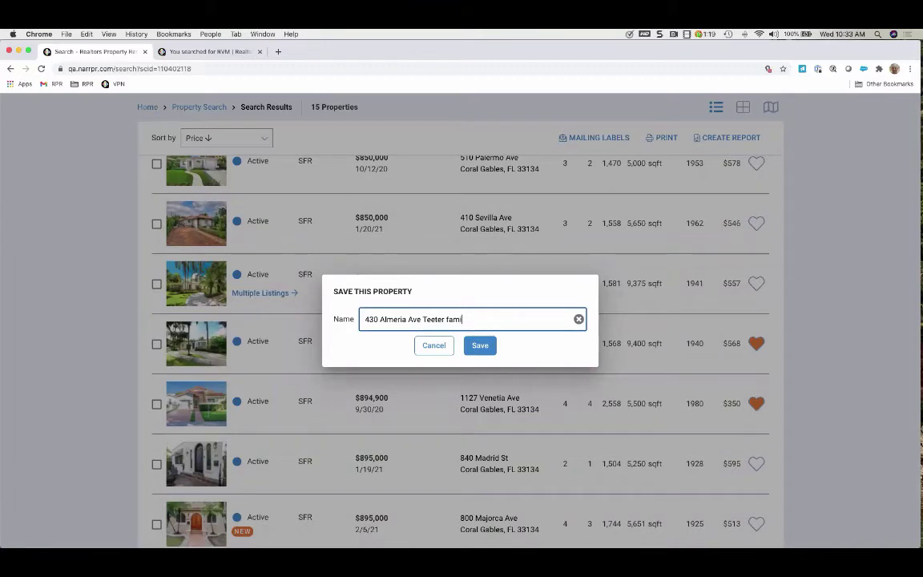
click(482, 348)
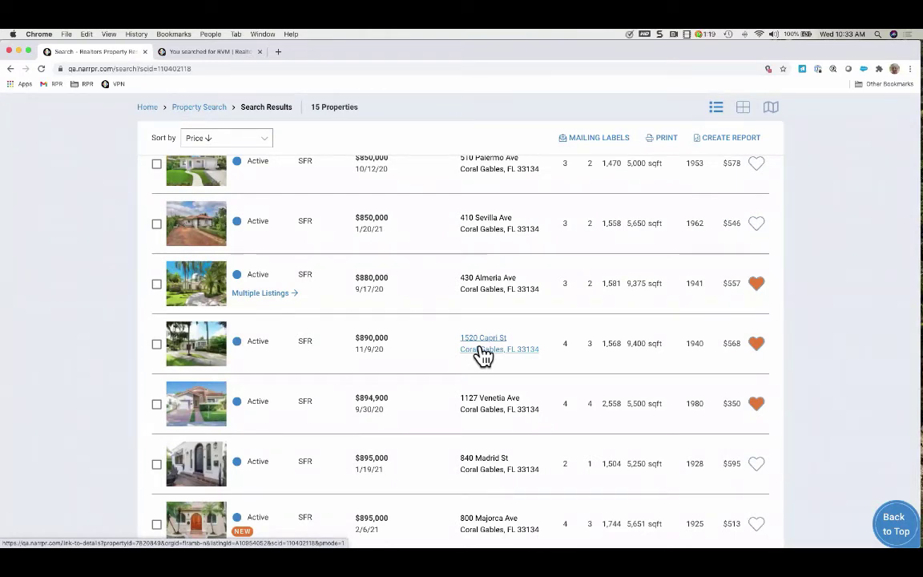
click(758, 283)
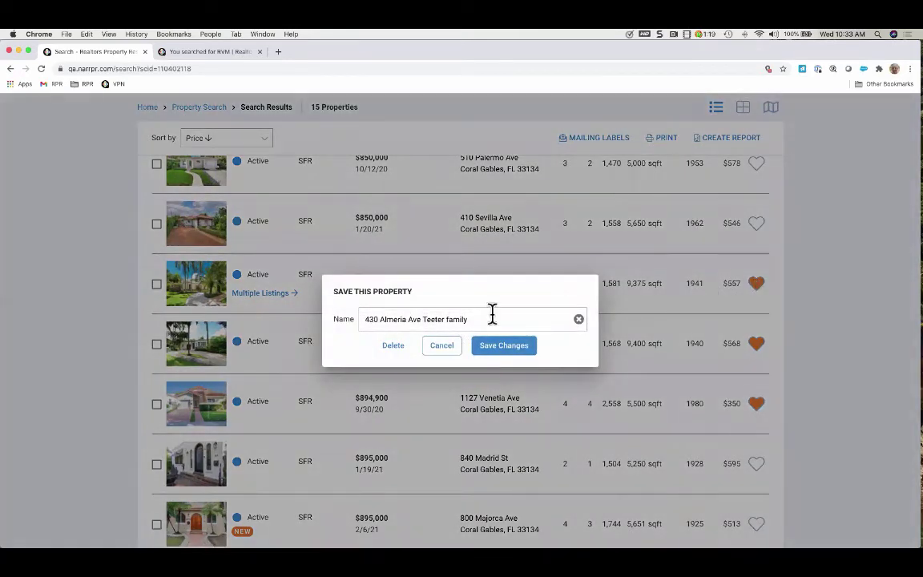
click(392, 347)
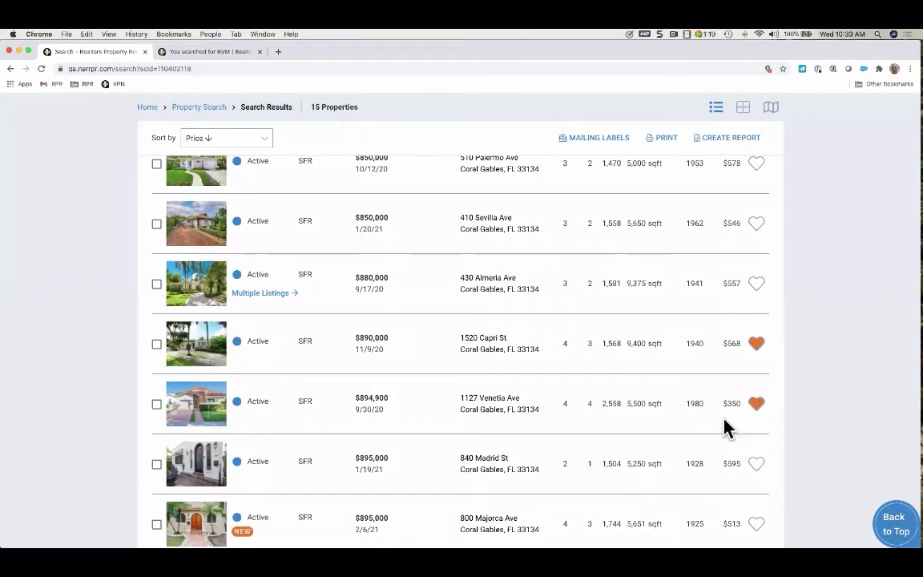
scroll(686, 346, up, 3)
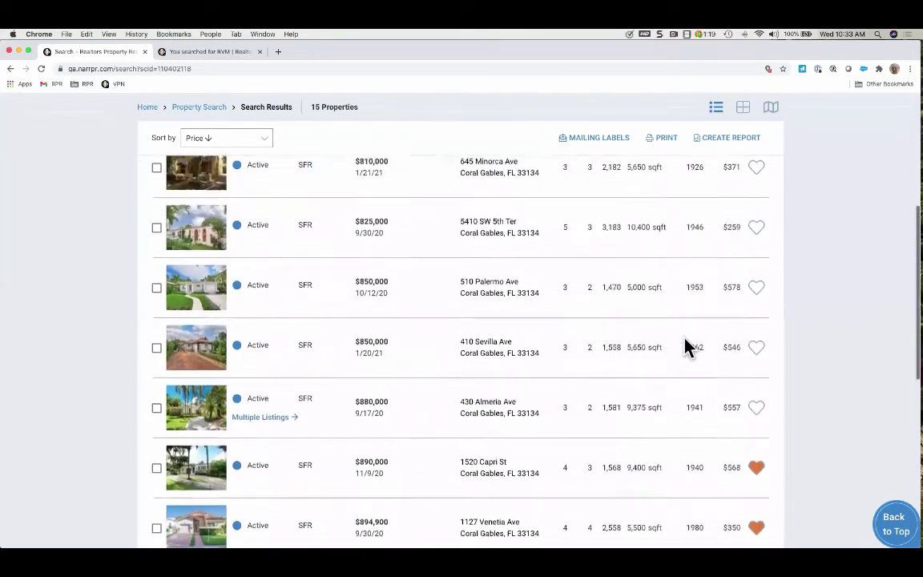
Switch the results to grid view, keeping the sort order by price
scroll(685, 346, up, 5)
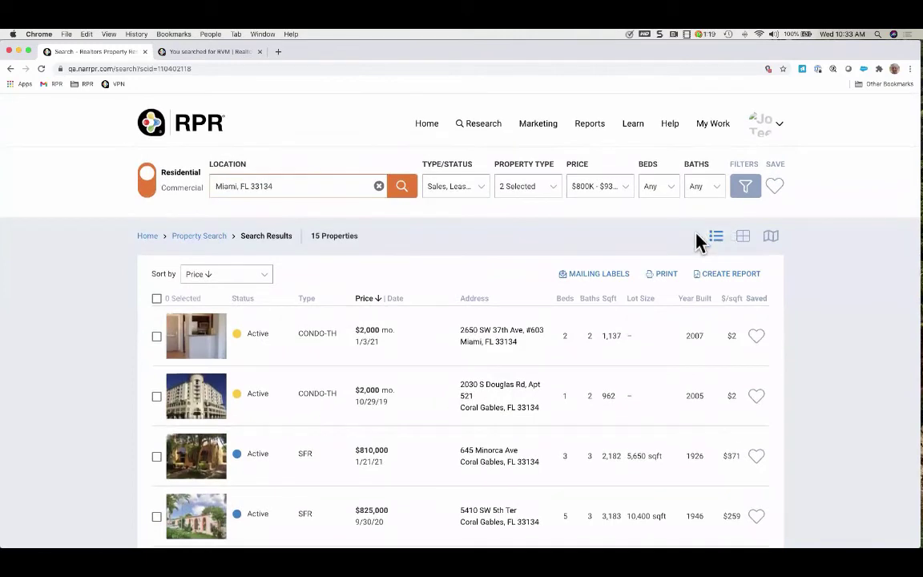
click(743, 237)
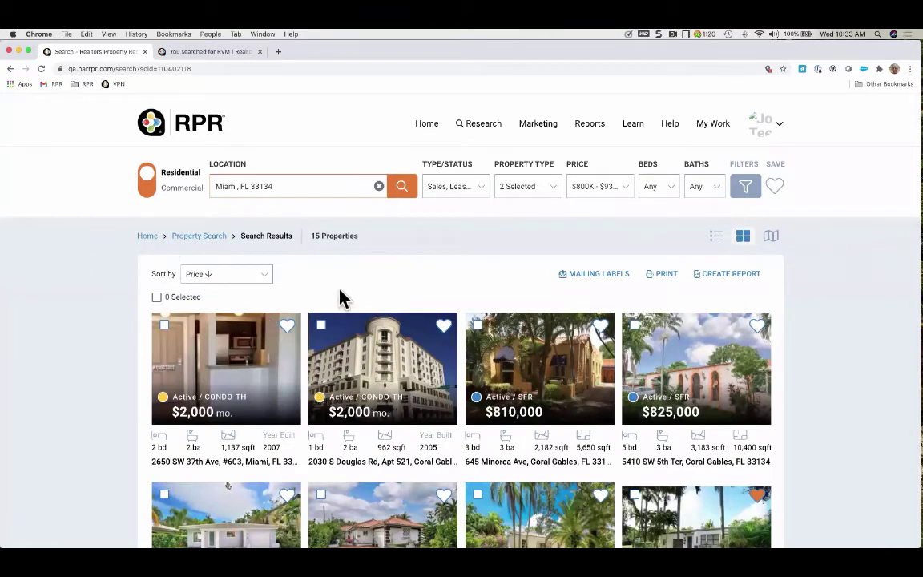
click(265, 279)
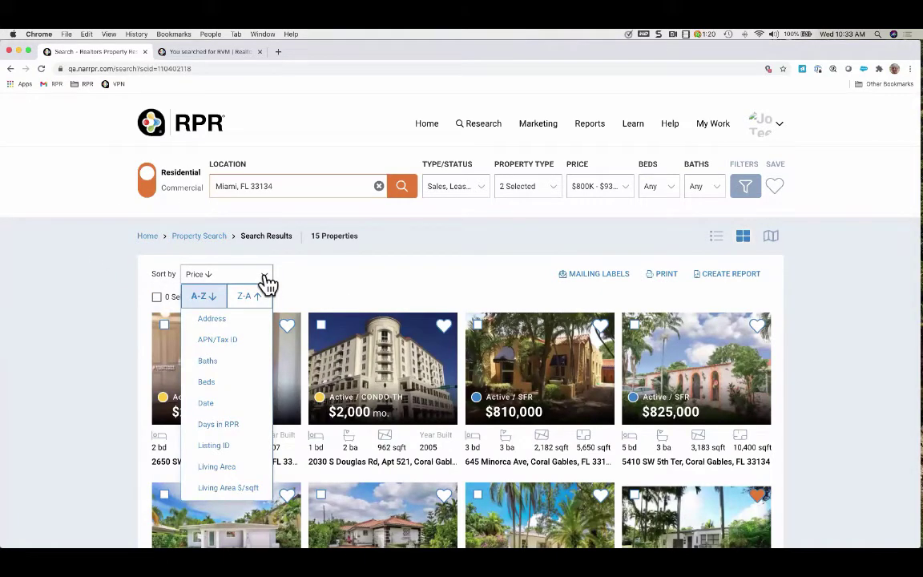
click(265, 280)
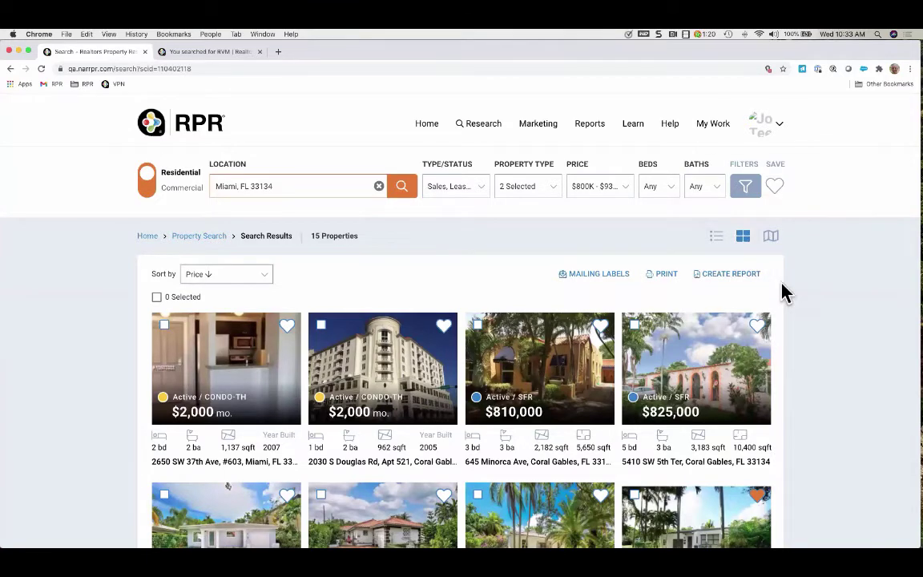
scroll(846, 327, down, 2)
scroll(801, 328, down, 1)
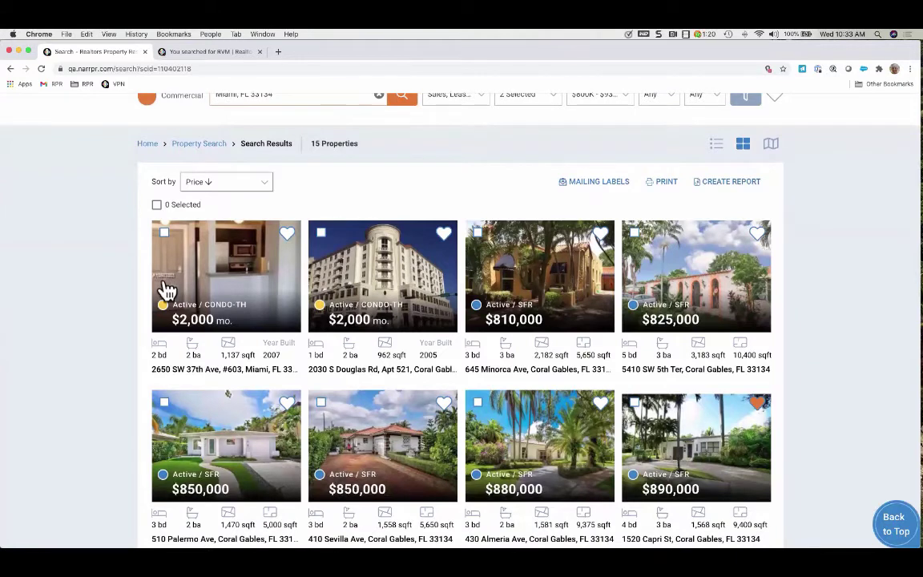
click(164, 234)
click(164, 235)
click(165, 235)
click(321, 234)
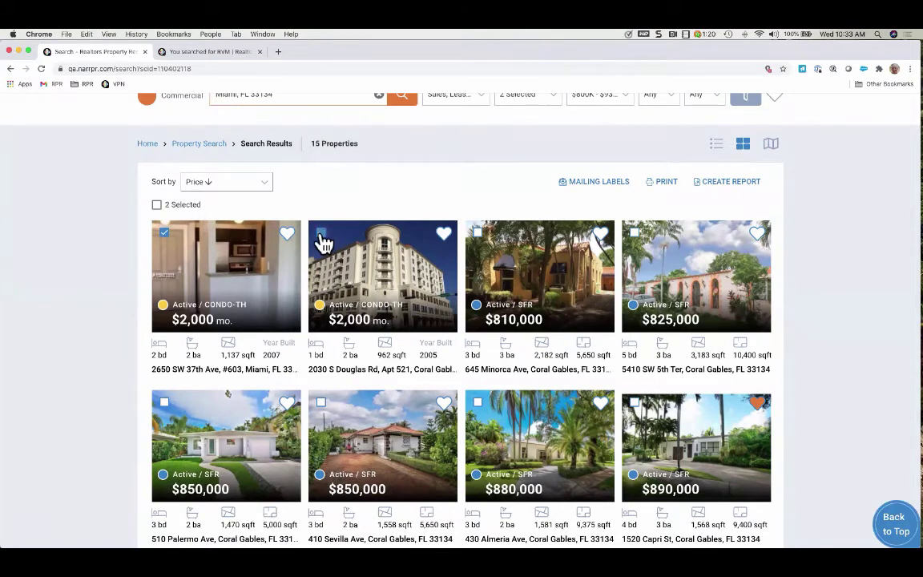
click(157, 205)
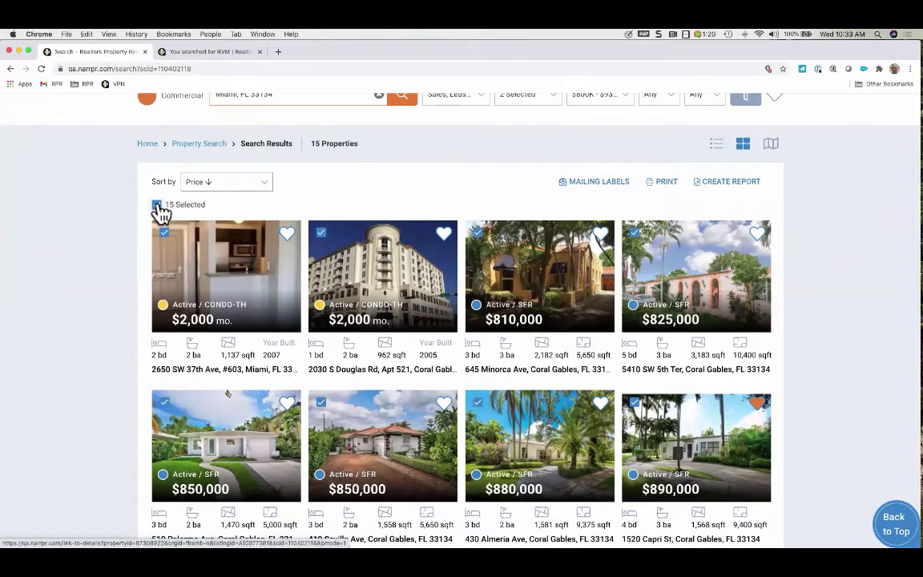
click(158, 205)
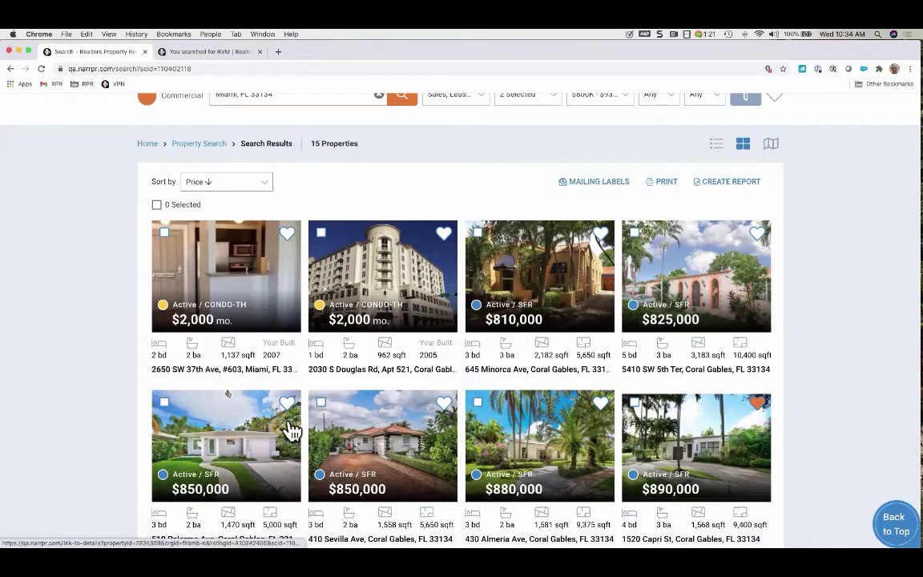
scroll(290, 430, down, 2)
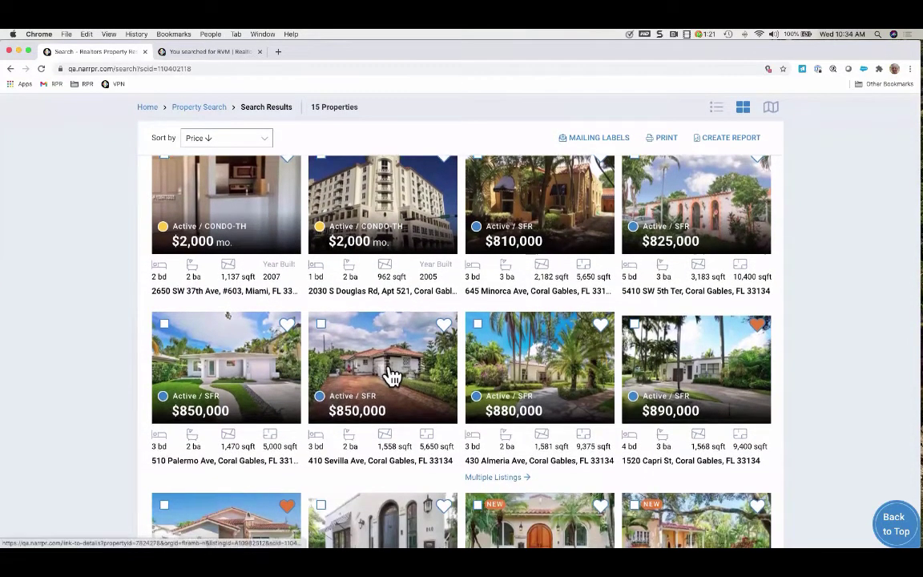
scroll(210, 432, down, 4)
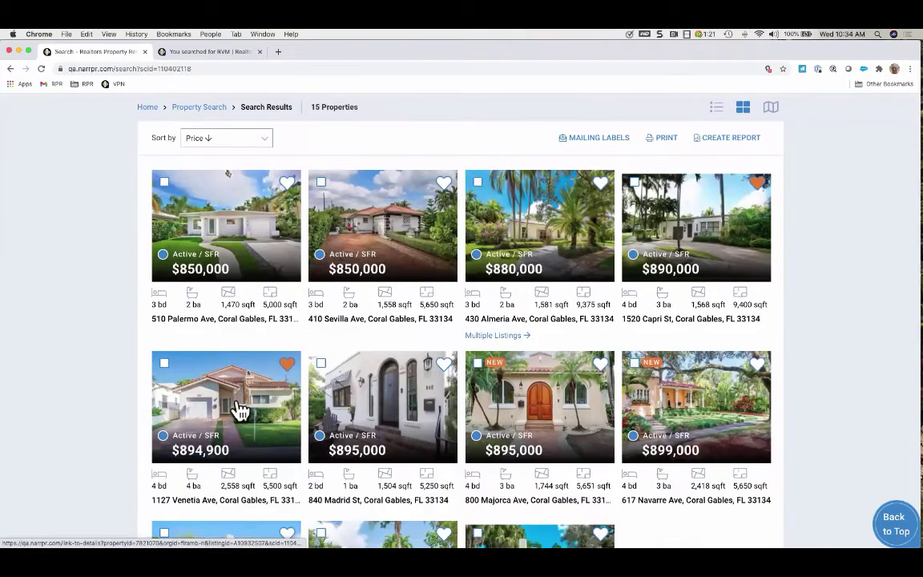
click(237, 413)
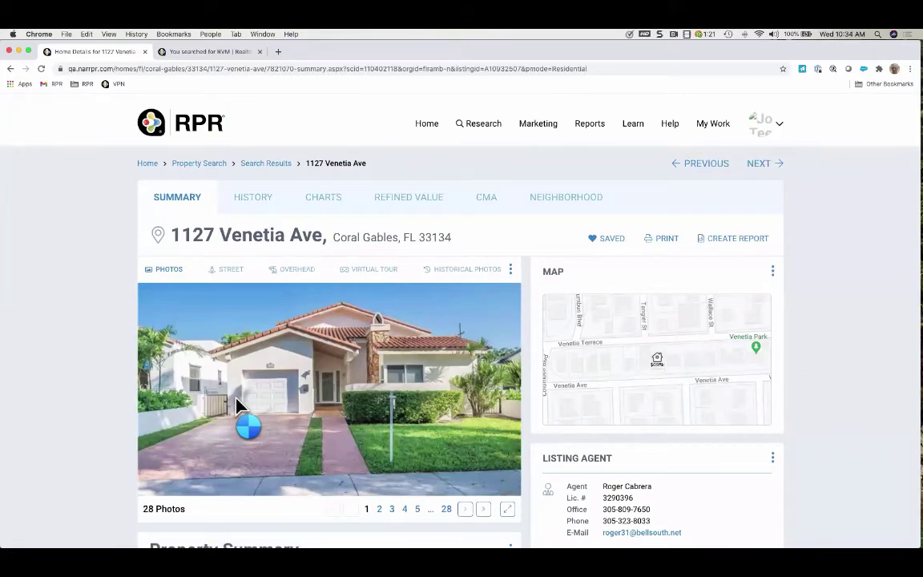
click(267, 164)
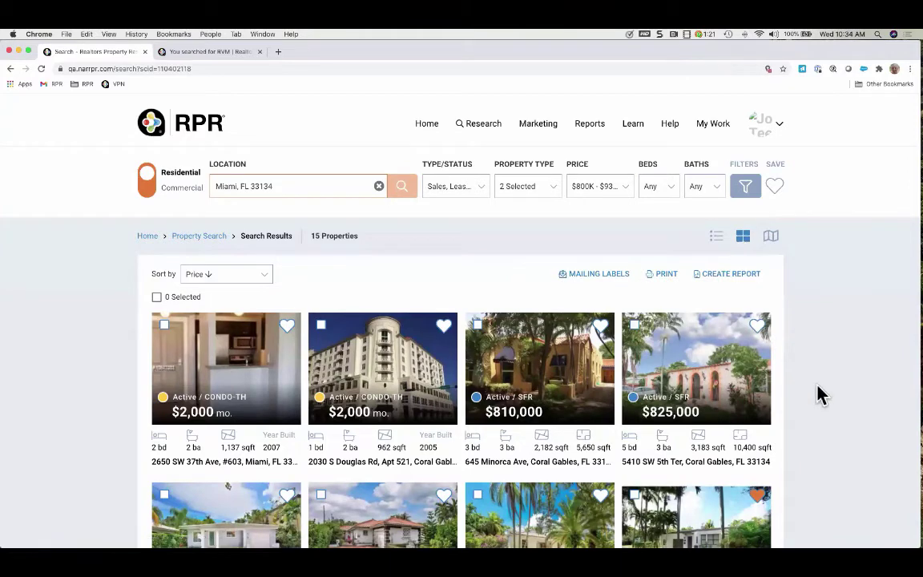
scroll(820, 396, down, 3)
scroll(820, 395, down, 5)
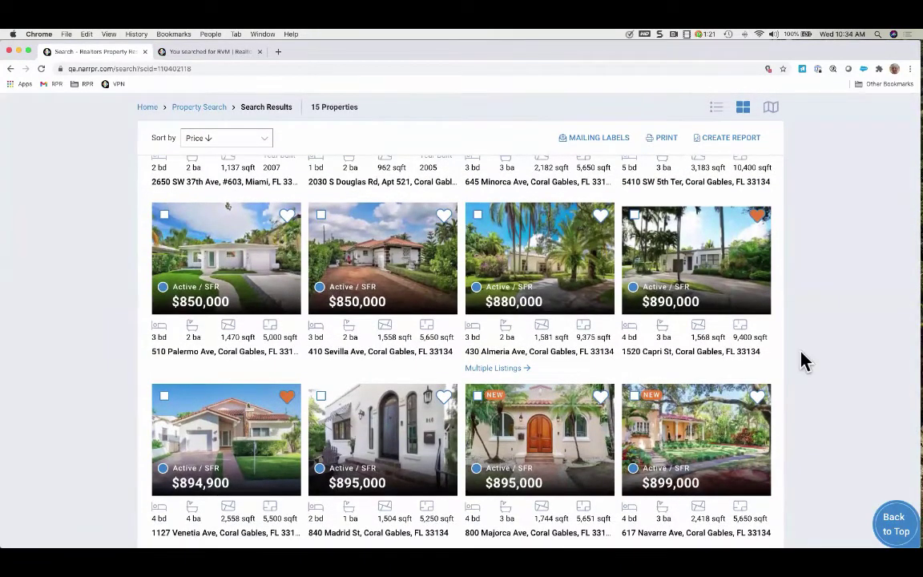
scroll(828, 301, up, 8)
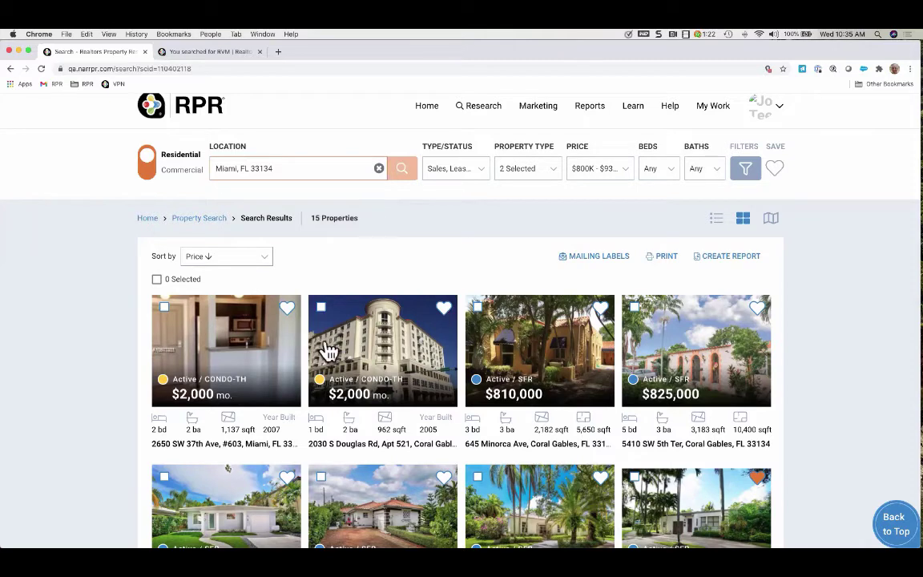
scroll(326, 350, down, 2)
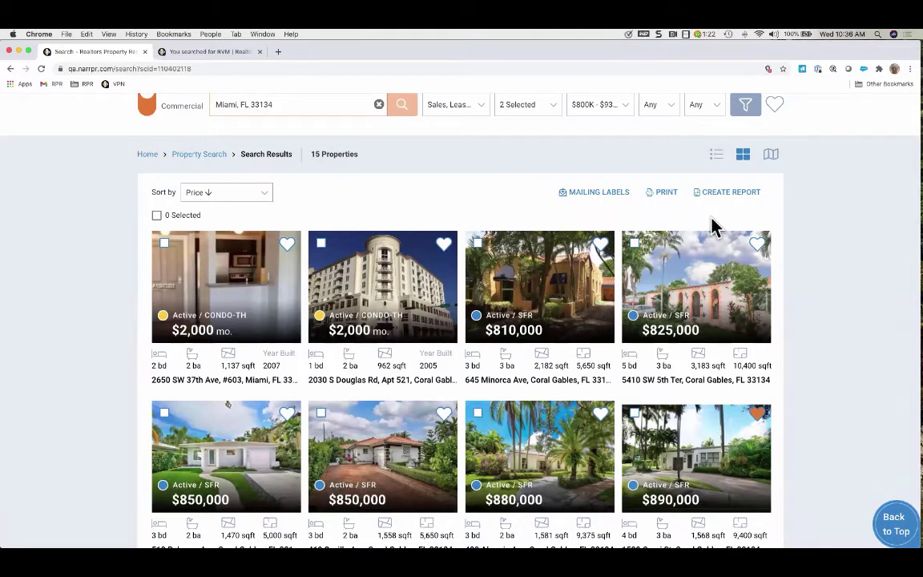
click(771, 156)
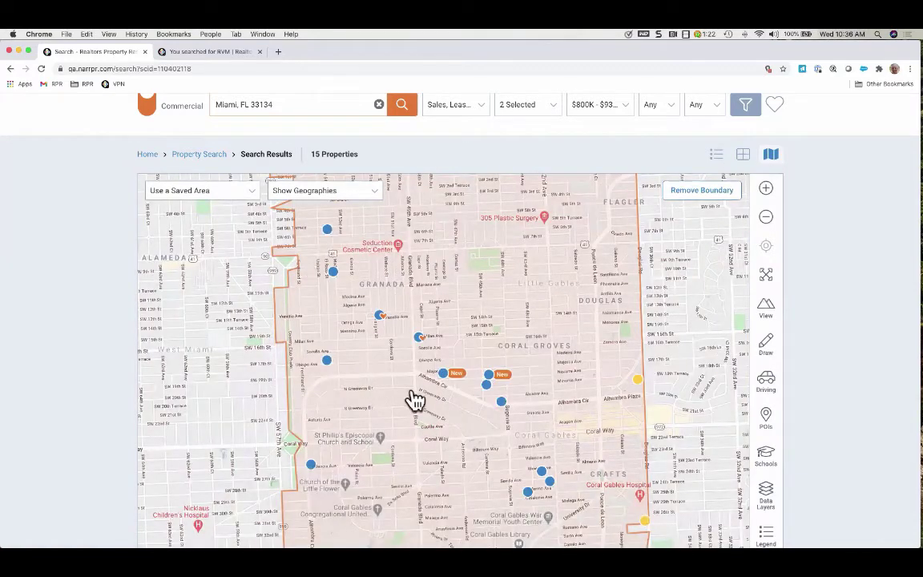
click(327, 233)
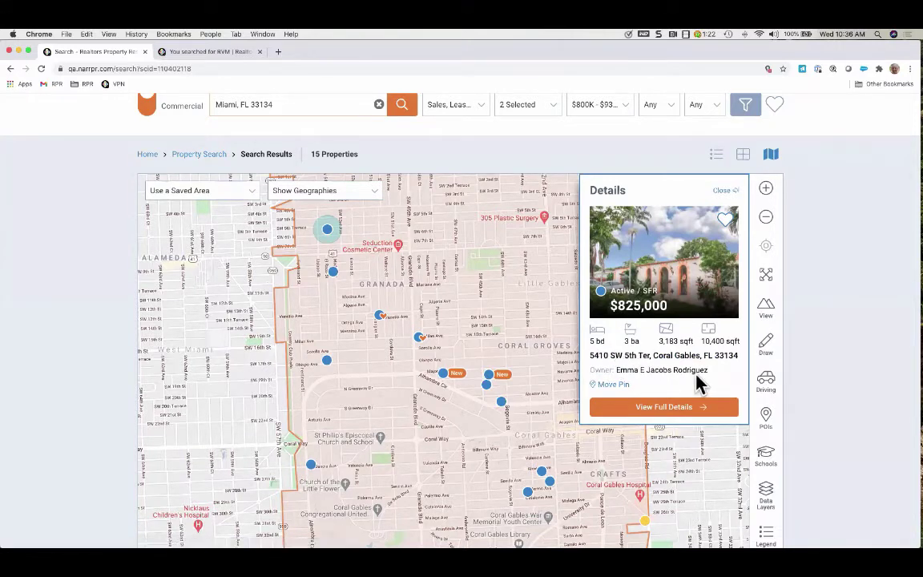
click(532, 304)
click(404, 258)
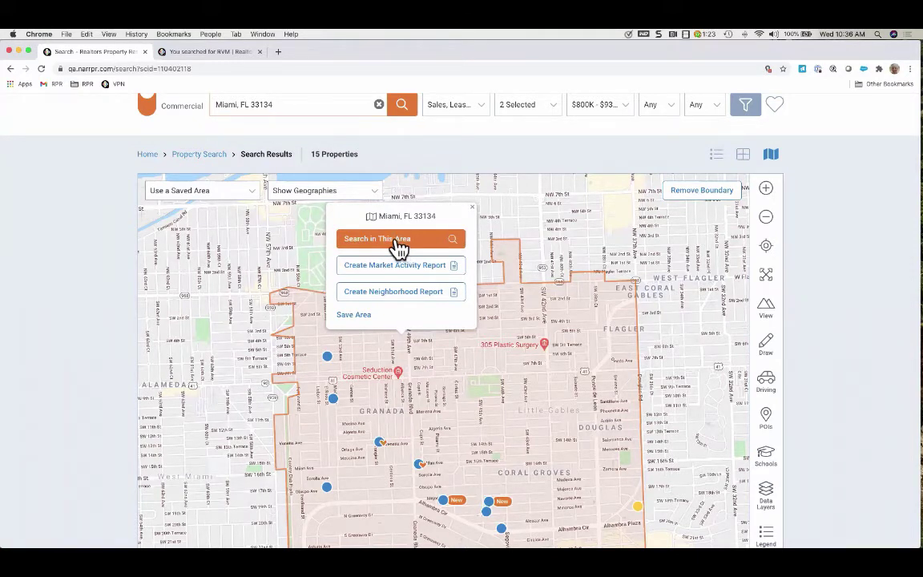
Save the 33134 search boundary as an area named after the client family
click(353, 315)
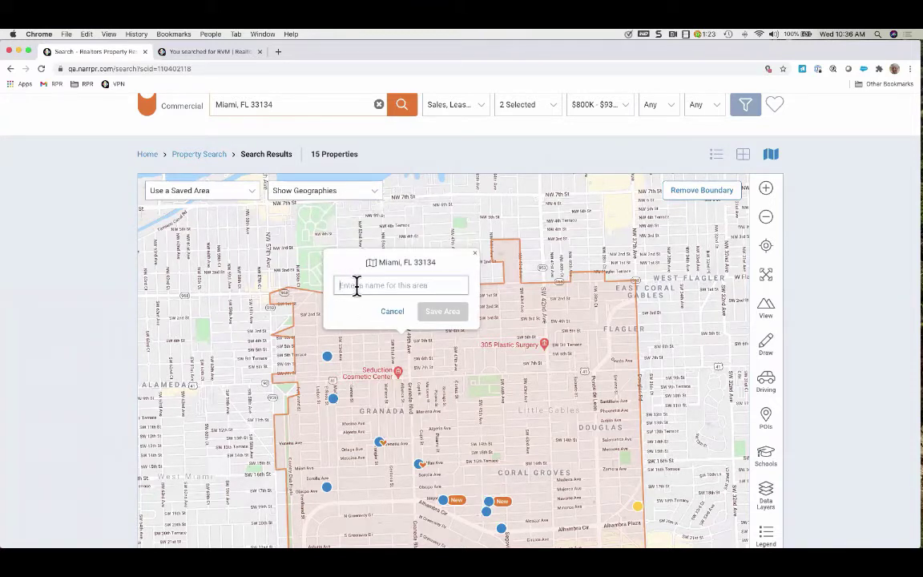
click(356, 287)
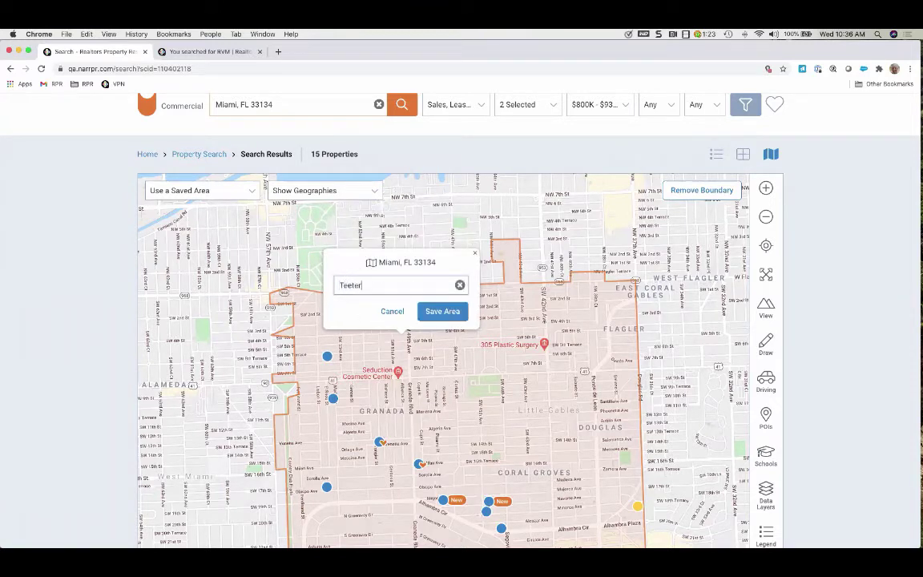
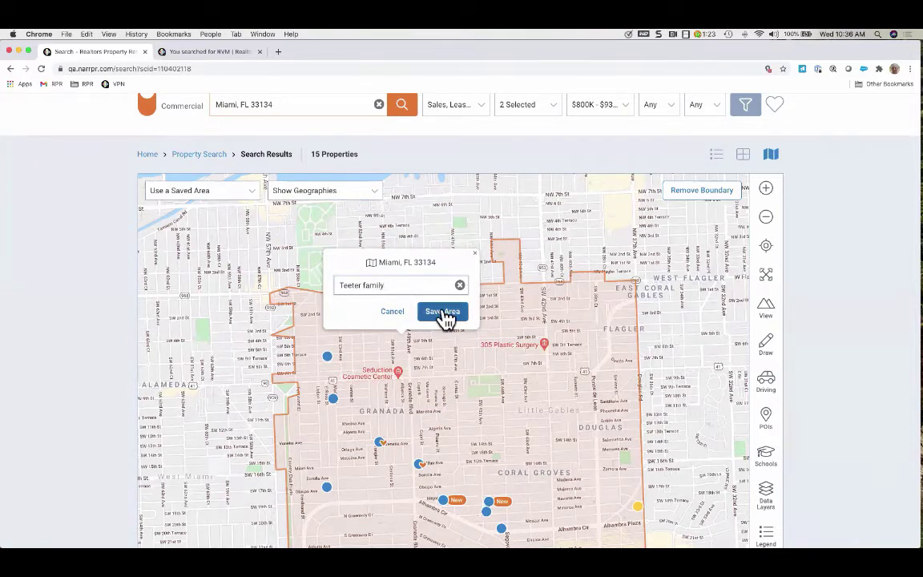
click(443, 313)
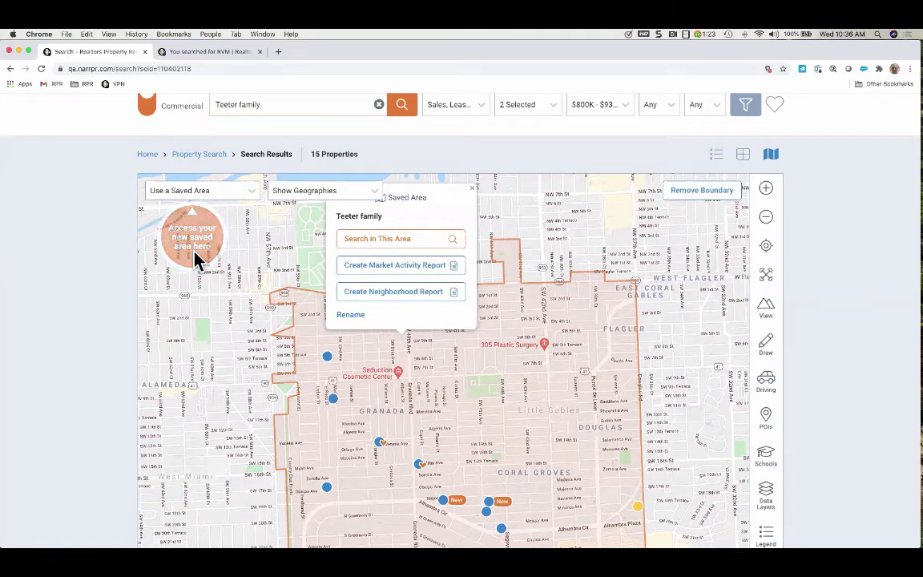
Apply the client-family saved area from the Use a Saved Area list and dismiss its popup
click(253, 192)
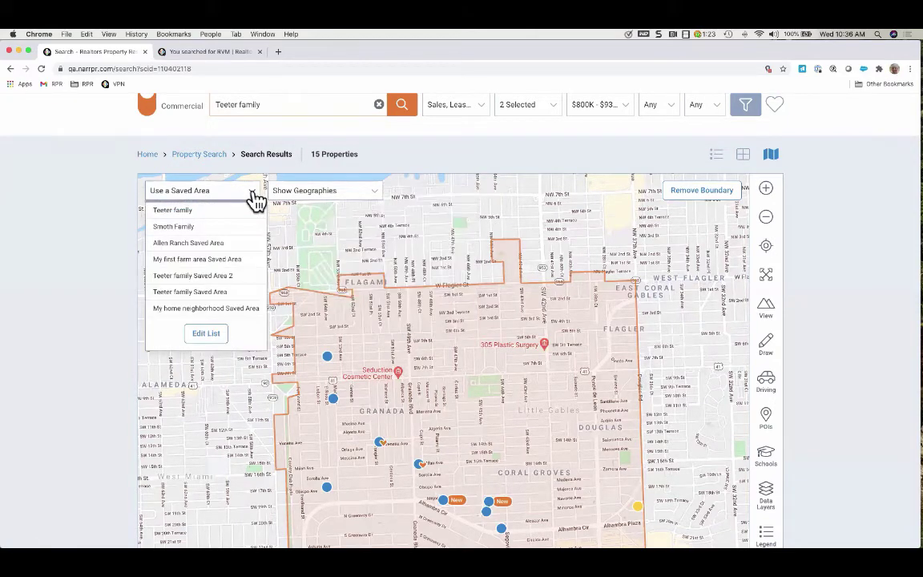
click(175, 212)
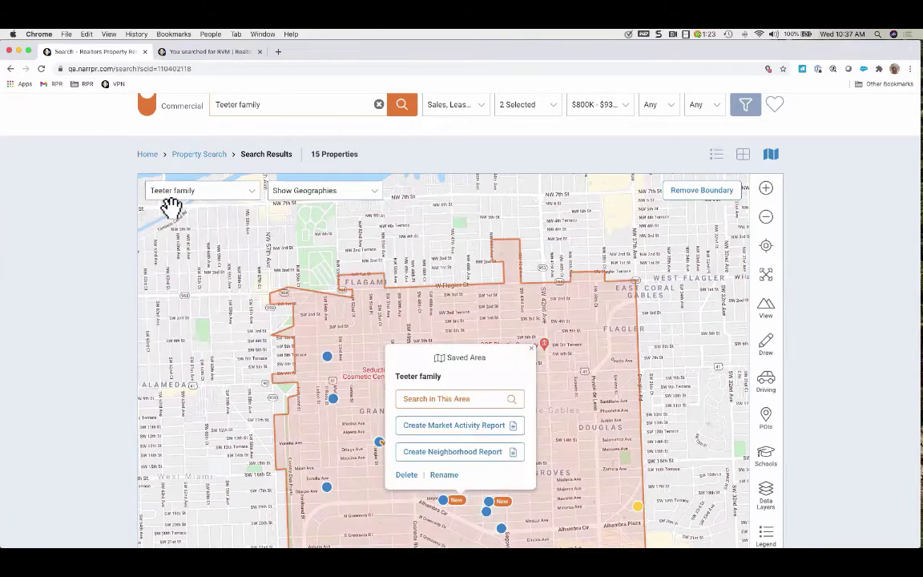
click(531, 349)
scroll(670, 350, down, 2)
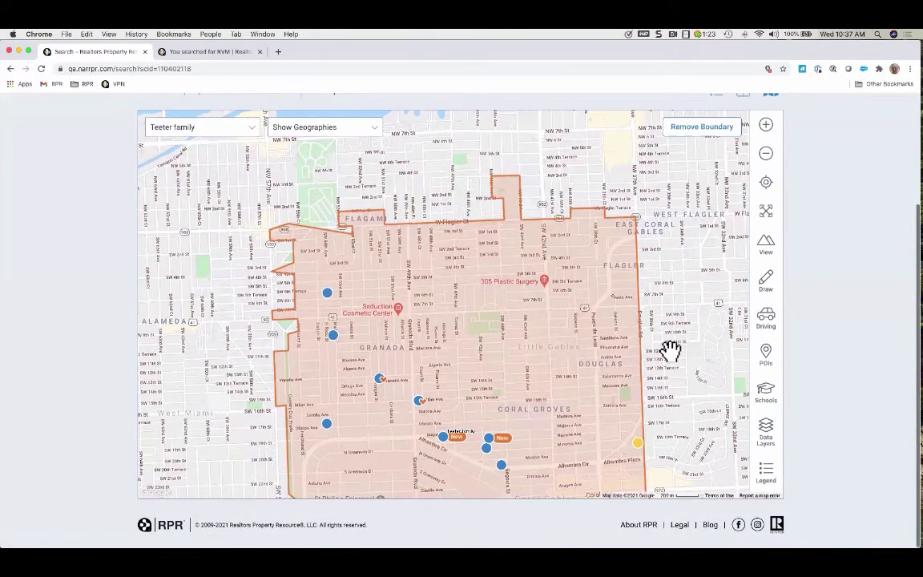
Check the saved areas list and the Show Geographies overlays, closing both without changes
click(253, 133)
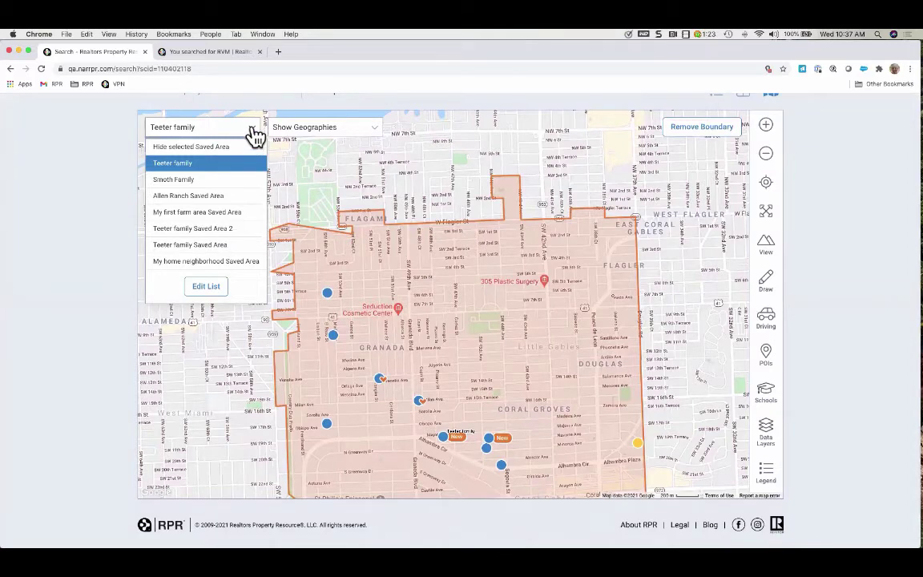
click(330, 126)
click(371, 130)
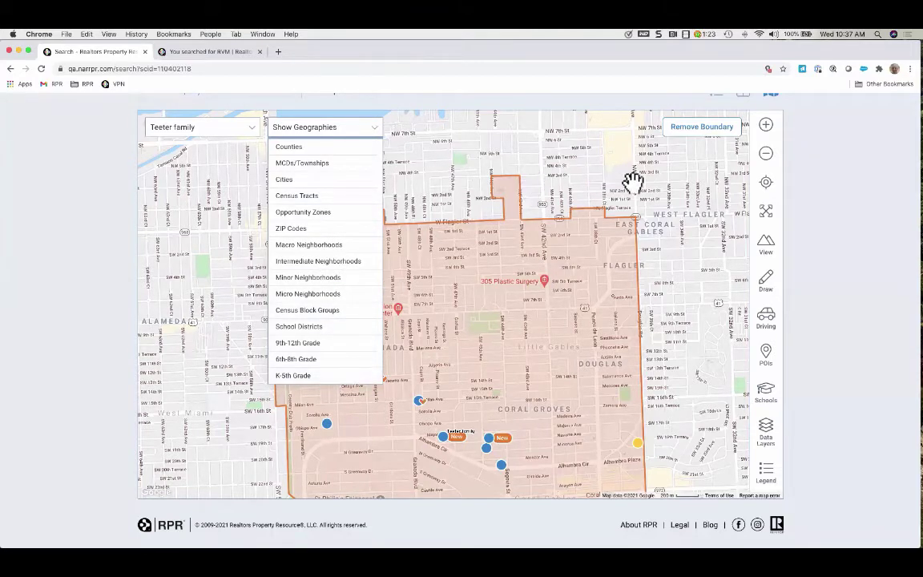
click(445, 181)
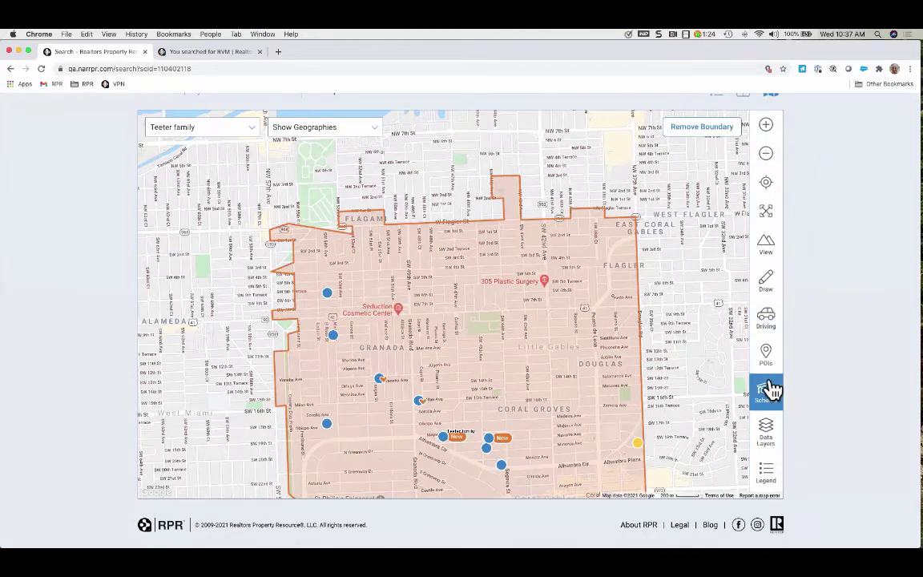
click(767, 128)
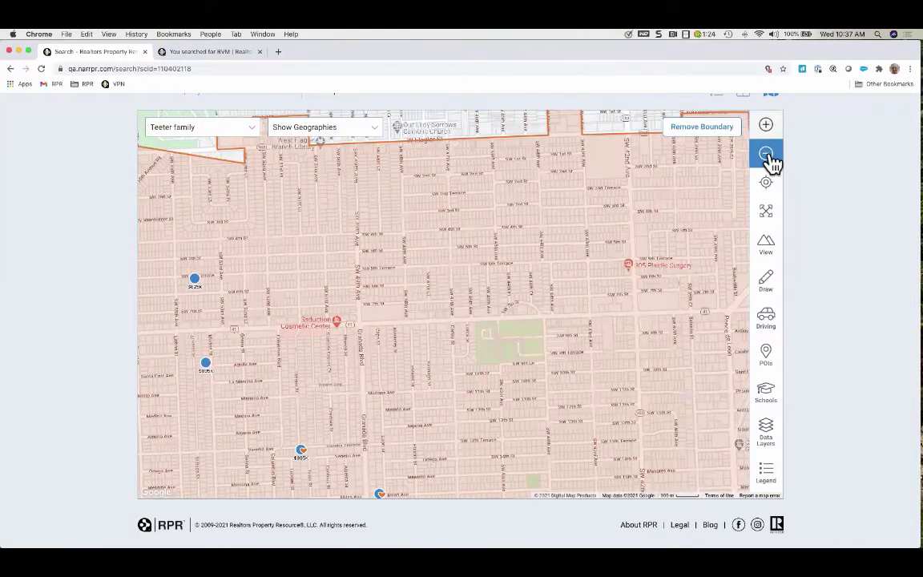
click(767, 155)
drag(690, 292, 407, 271)
drag(519, 287, 359, 311)
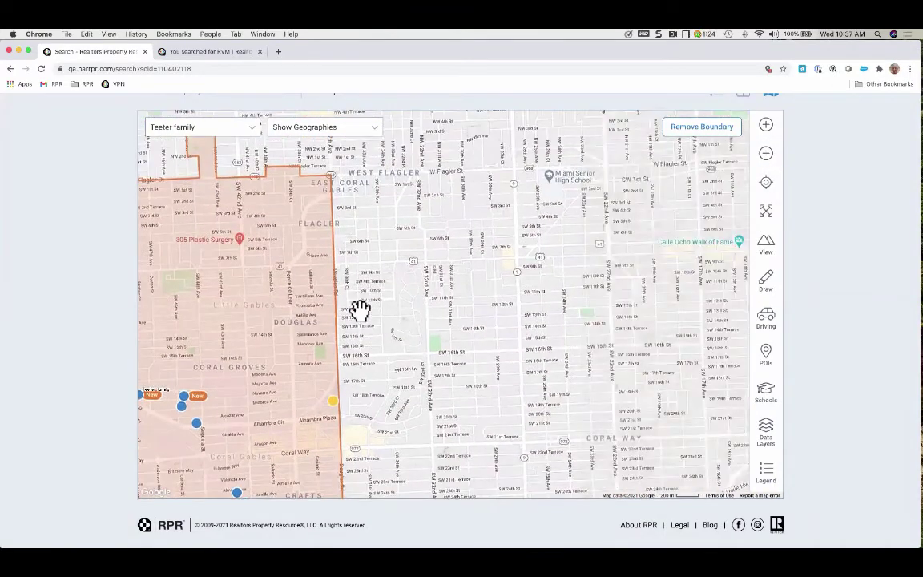
drag(534, 215, 384, 231)
drag(532, 235, 462, 344)
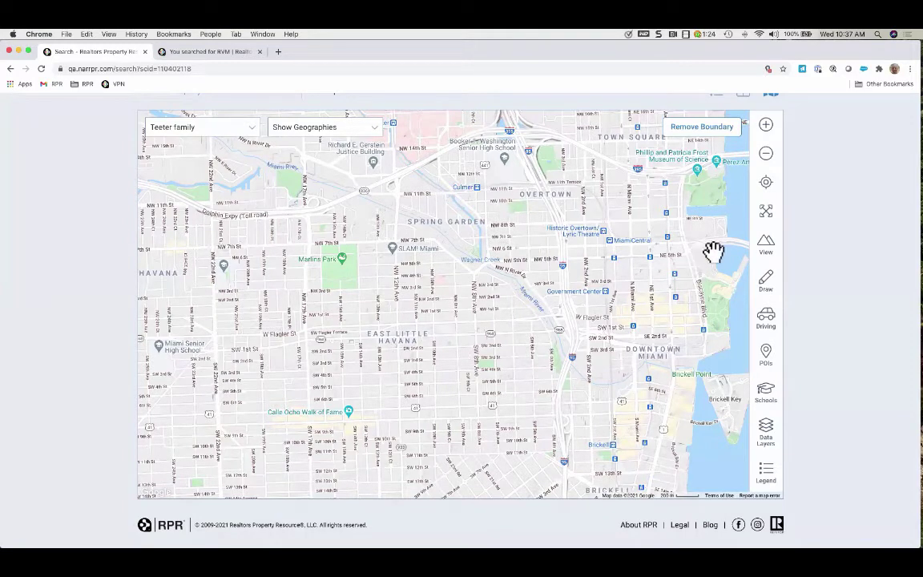
click(768, 189)
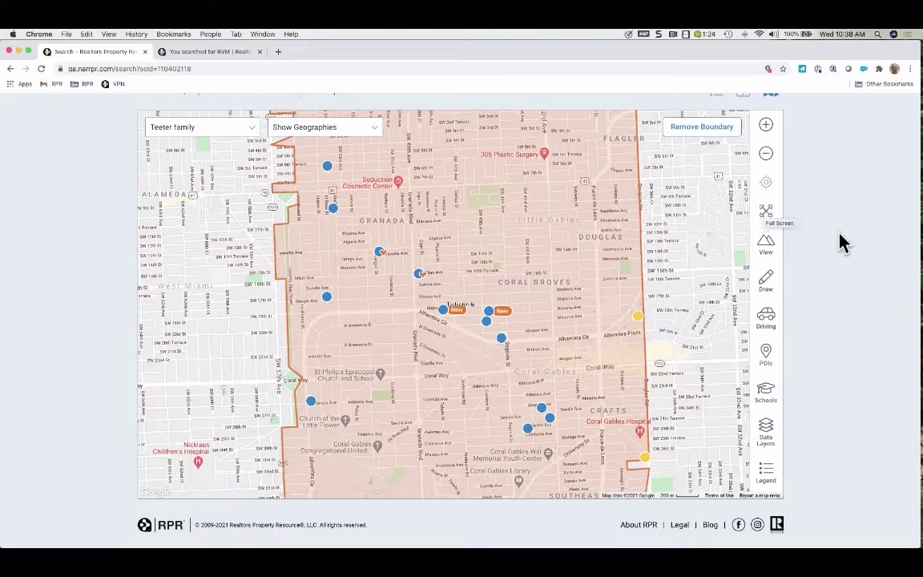
scroll(839, 242, up, 3)
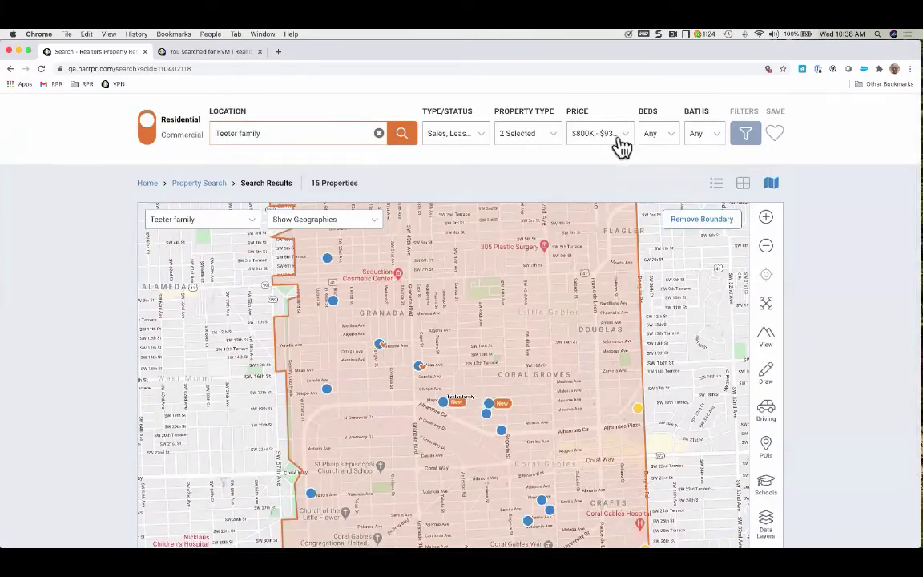
scroll(805, 276, down, 3)
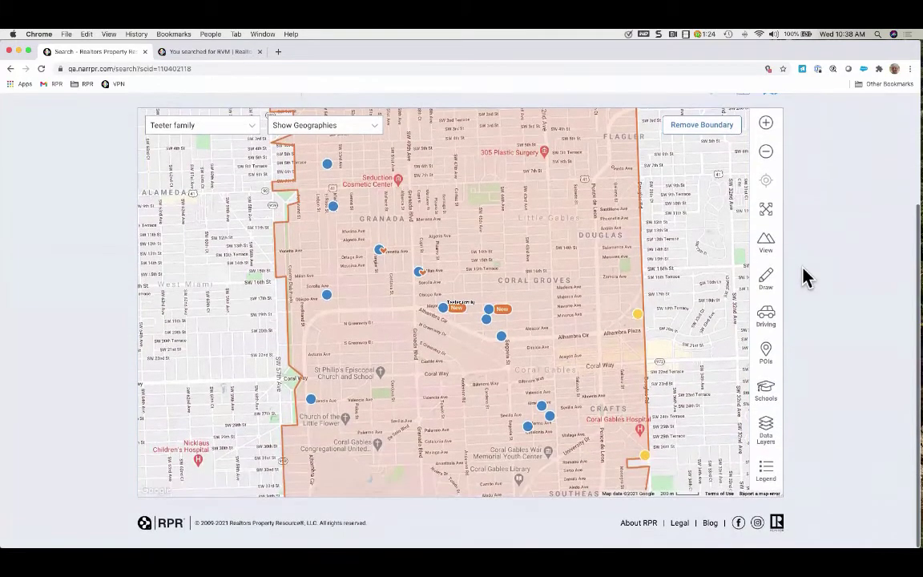
scroll(804, 275, up, 3)
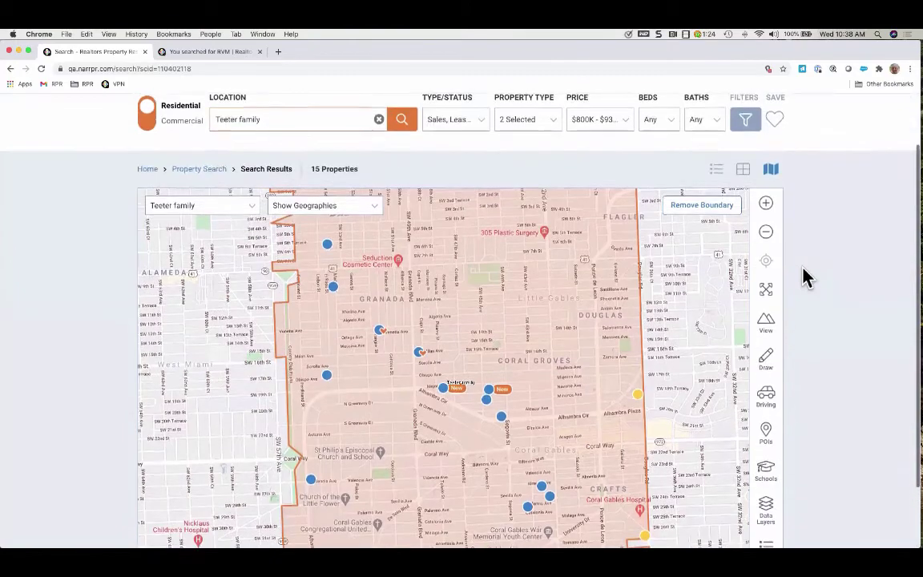
Make the map full screen and try Satellite, Aerial and Road styles before choosing Terrain
click(767, 290)
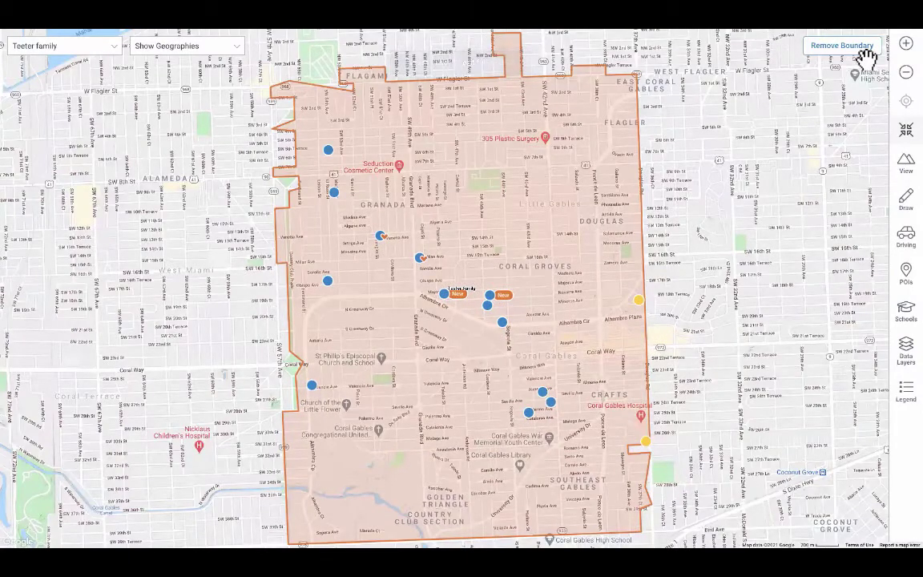
click(903, 387)
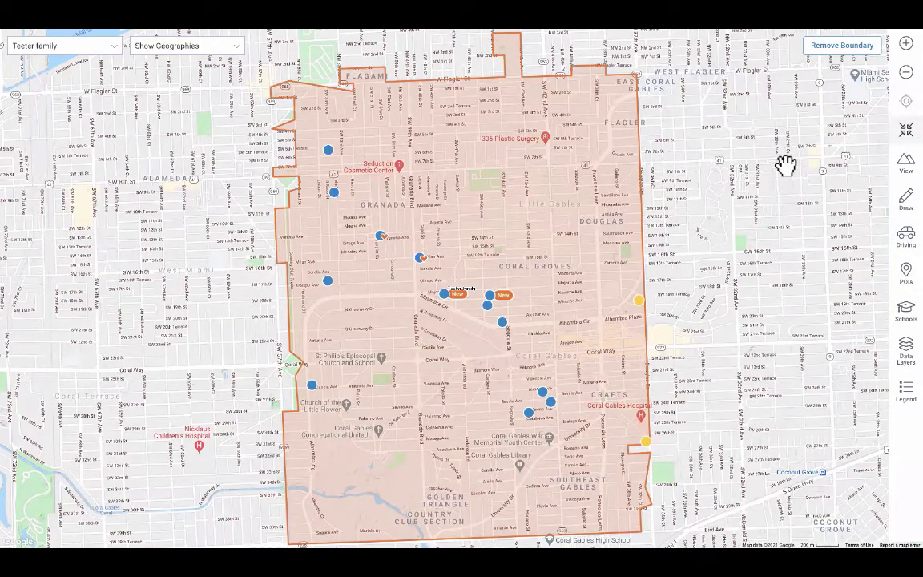
click(902, 170)
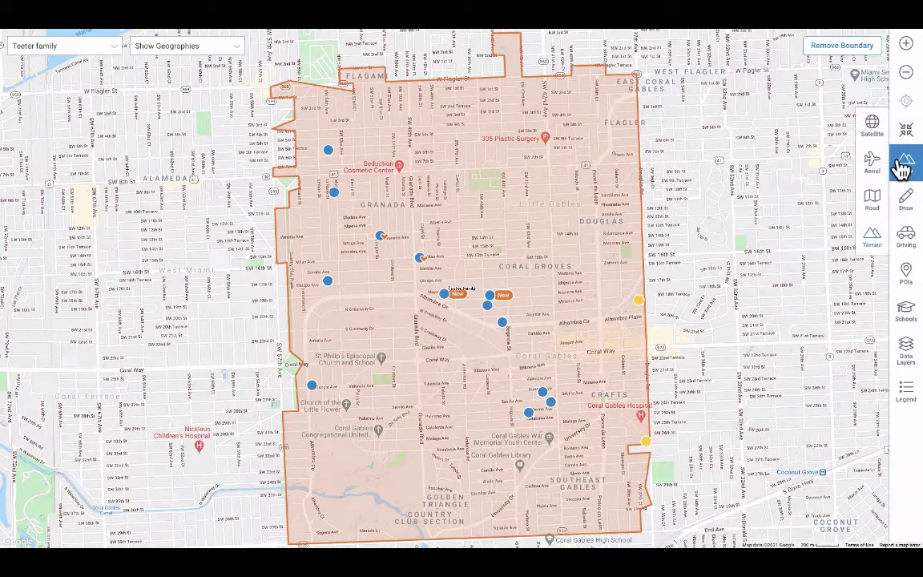
click(872, 124)
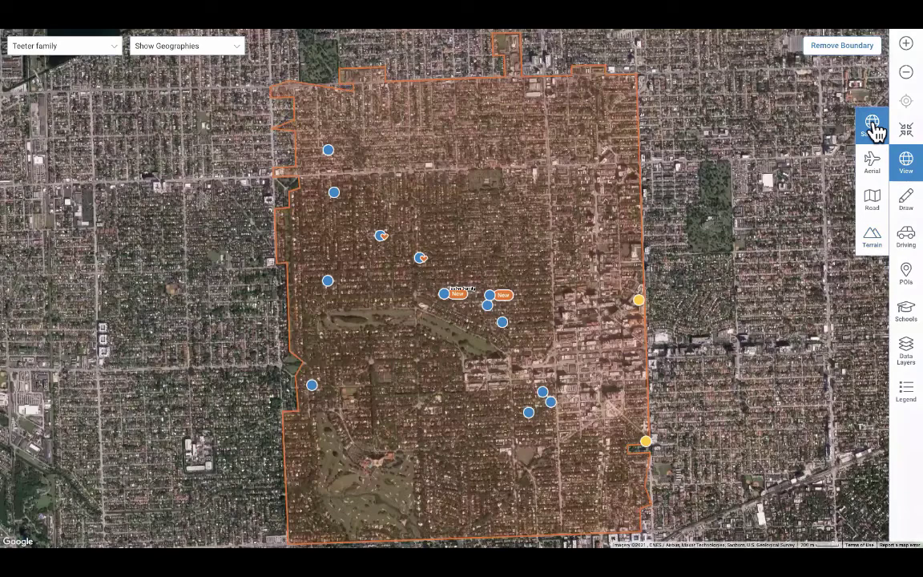
click(873, 162)
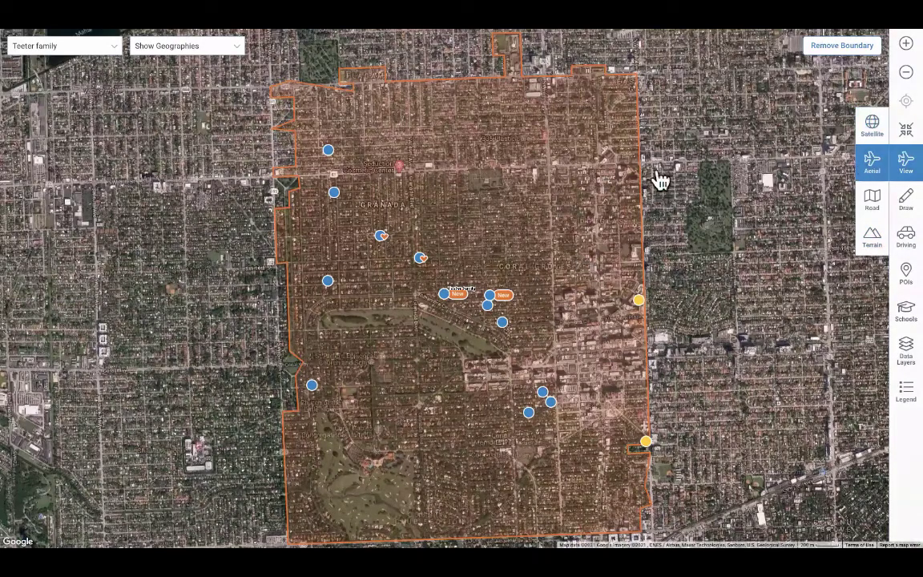
click(874, 205)
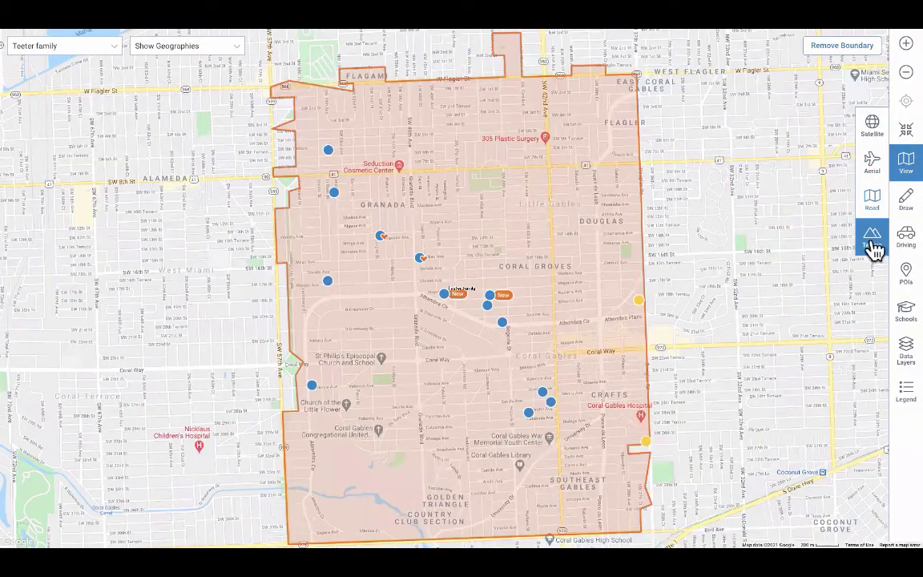
click(872, 241)
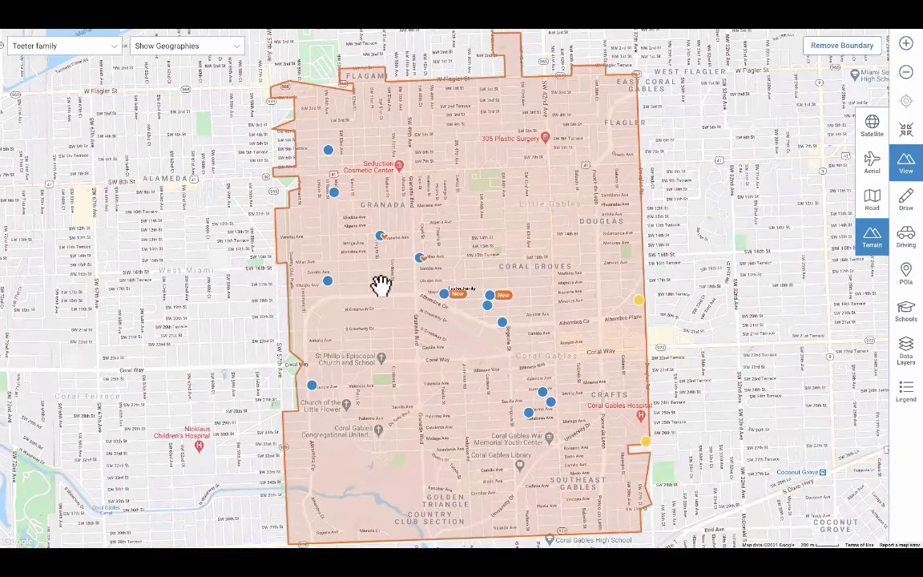
Pan out over Biscayne Bay, recenter on the saved boundary, and zoom out to show it entirely
drag(874, 176, 423, 252)
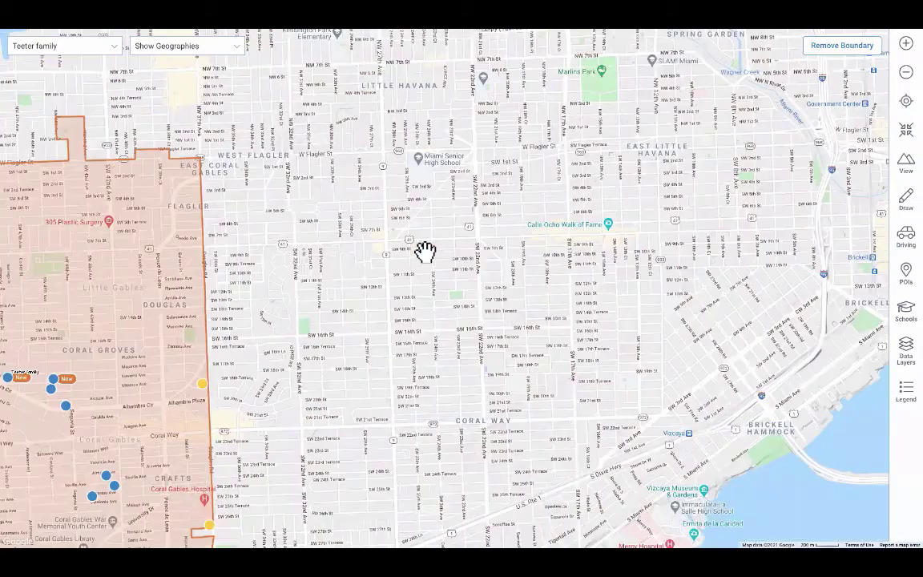
drag(531, 290, 291, 203)
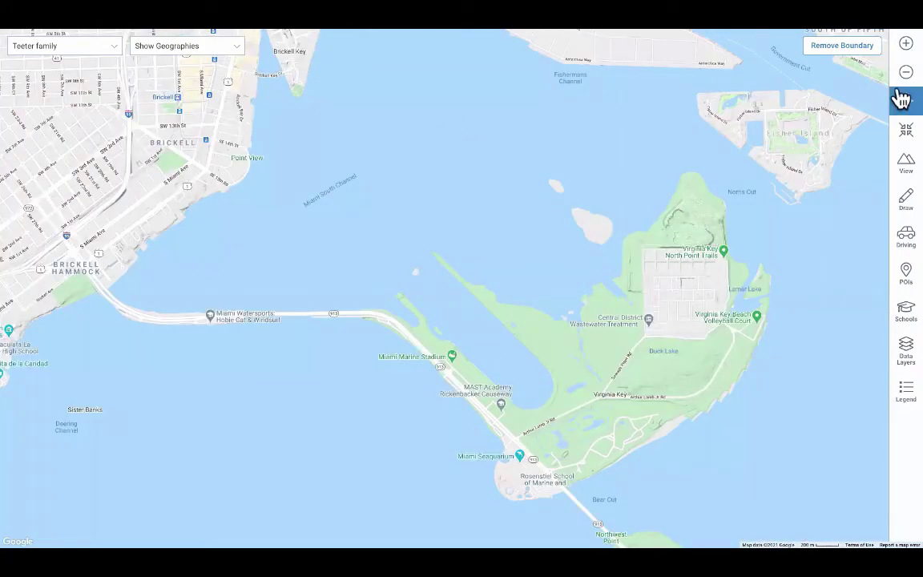
click(904, 45)
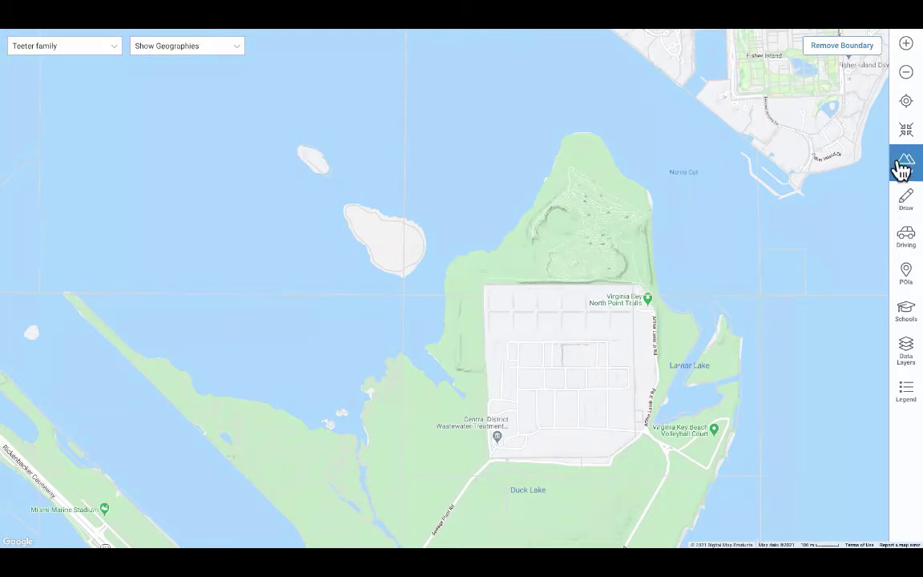
click(908, 104)
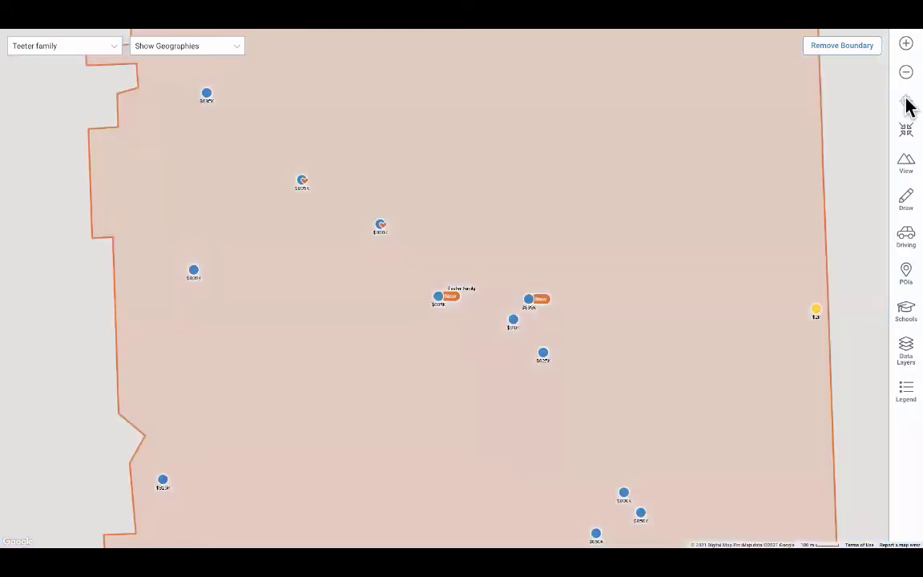
click(904, 166)
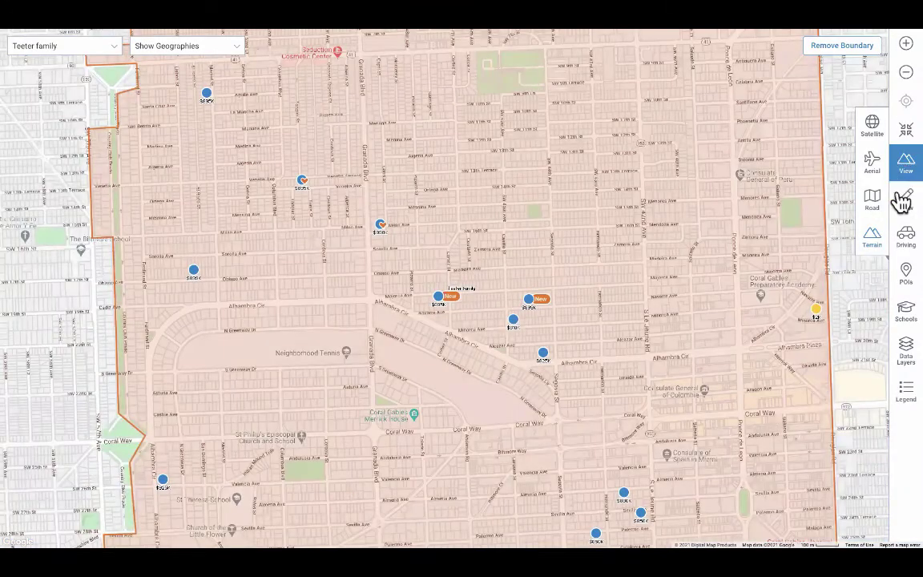
click(902, 80)
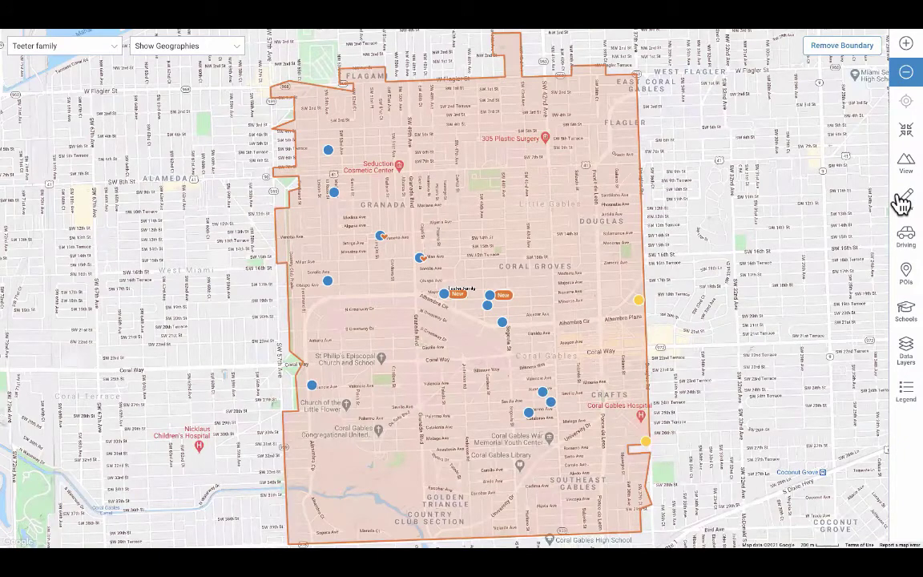
Try the box and radius drawing modes, then pick Freehand drawing
click(901, 202)
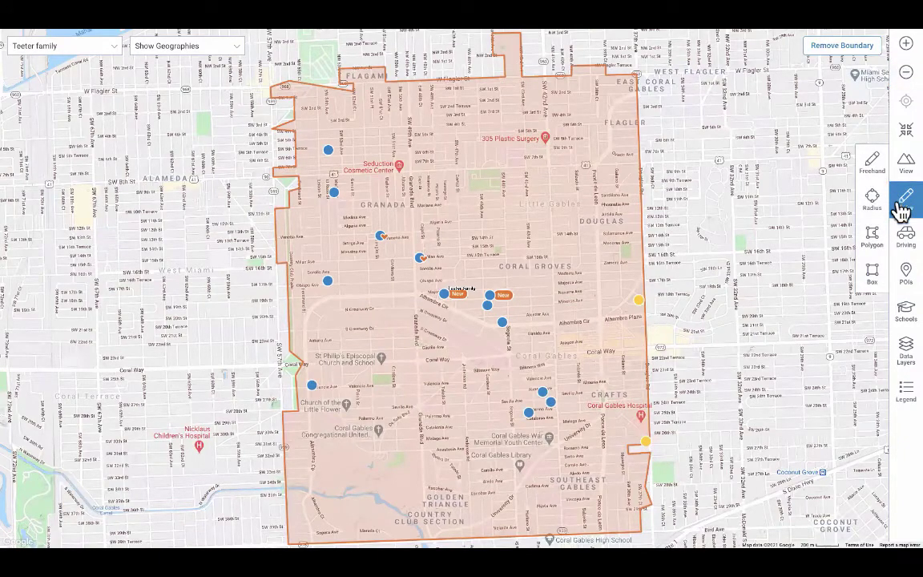
click(874, 275)
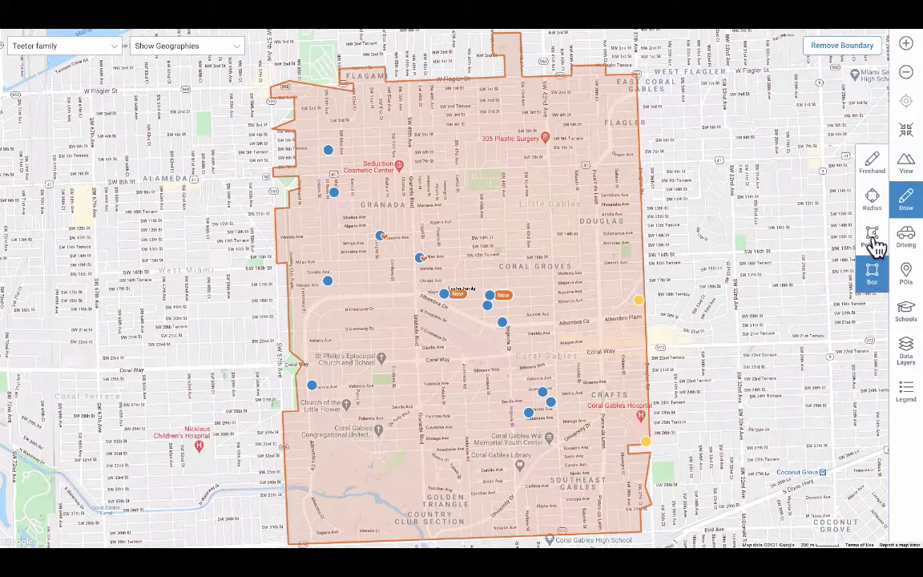
click(873, 202)
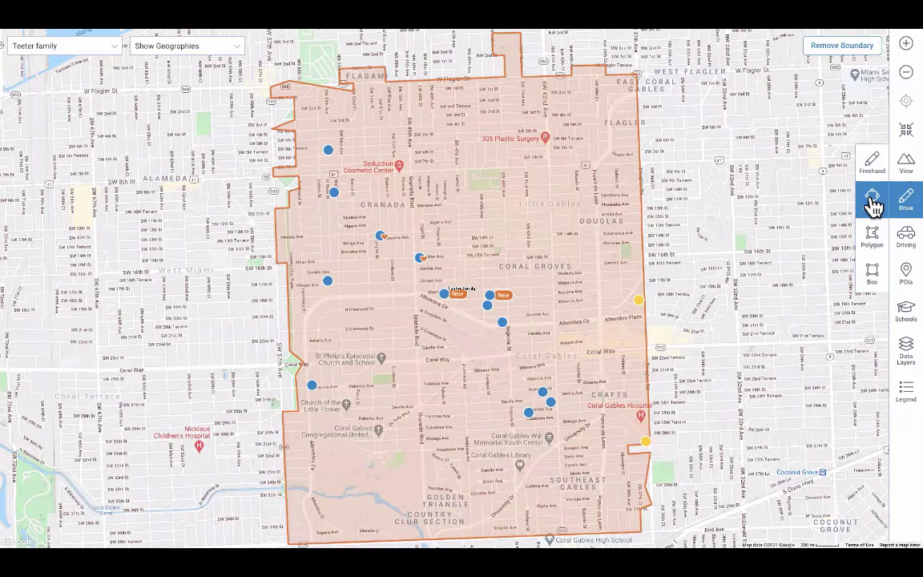
click(873, 204)
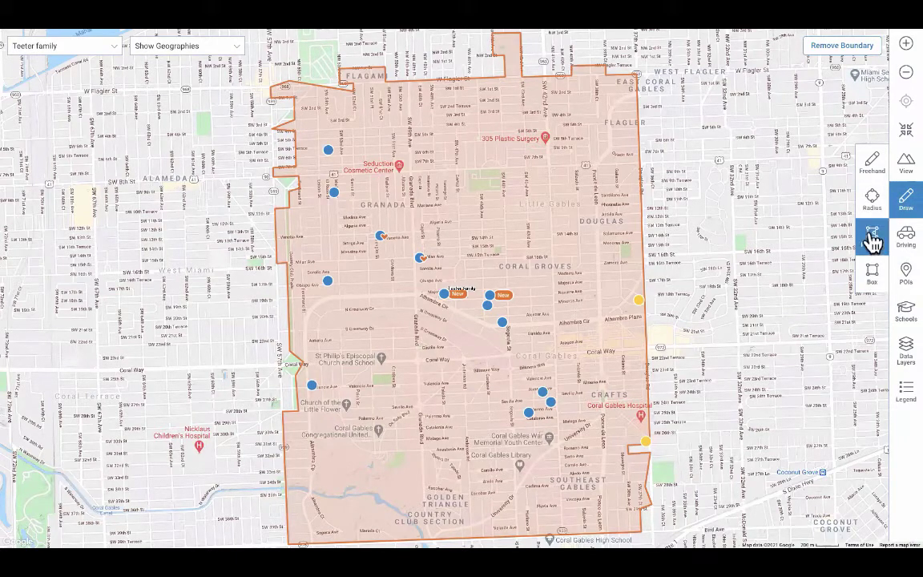
click(873, 204)
click(874, 170)
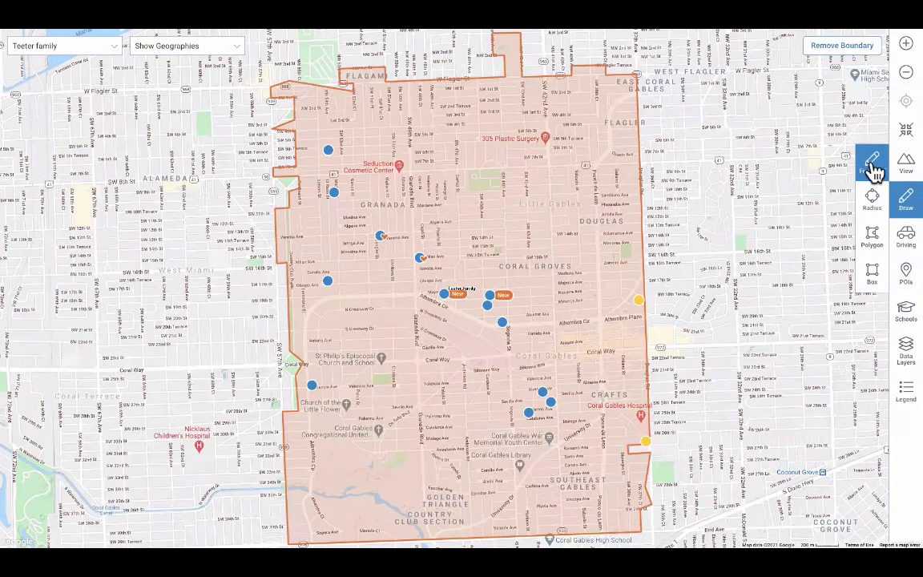
Trace a freehand area around Granada and Coral Groves and search within it
click(874, 169)
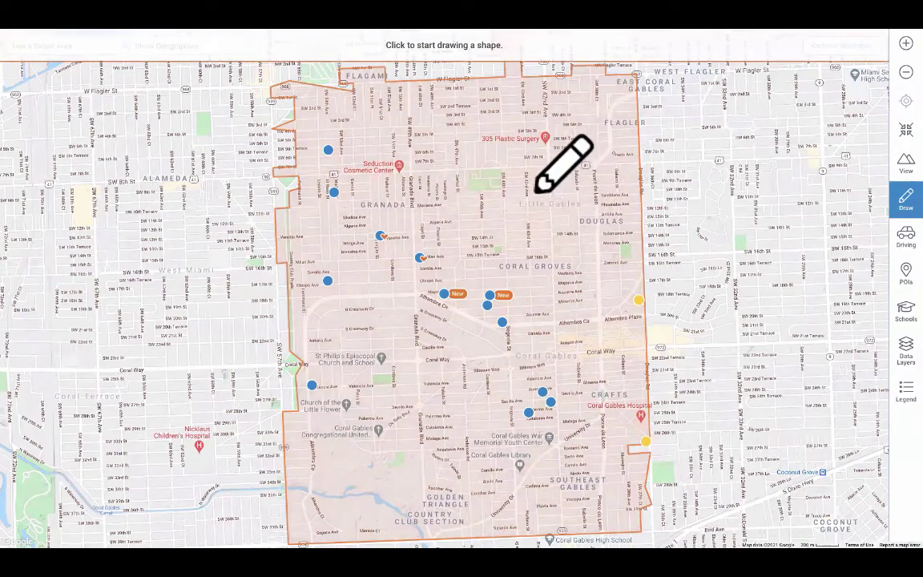
mouse_move(477, 187)
mouse_down()
mouse_move(325, 160)
mouse_move(315, 212)
mouse_move(324, 268)
mouse_move(313, 311)
mouse_move(321, 354)
mouse_move(440, 363)
mouse_move(476, 385)
mouse_move(566, 369)
mouse_move(557, 253)
mouse_move(534, 191)
mouse_up()
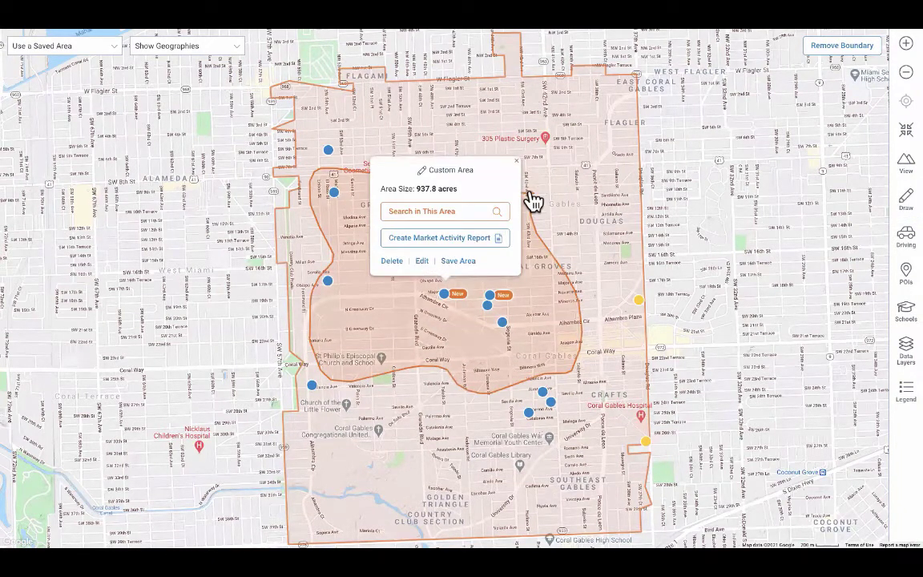
click(459, 213)
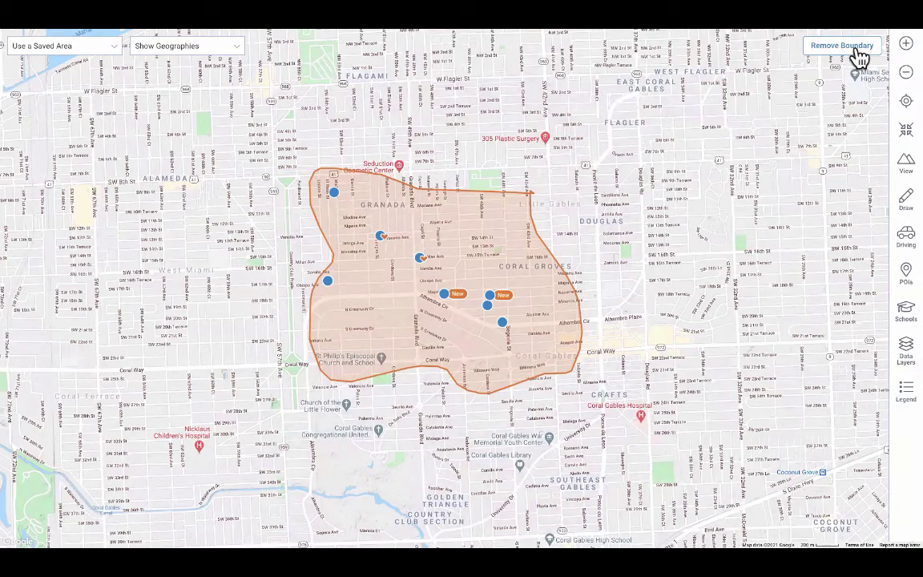
click(902, 202)
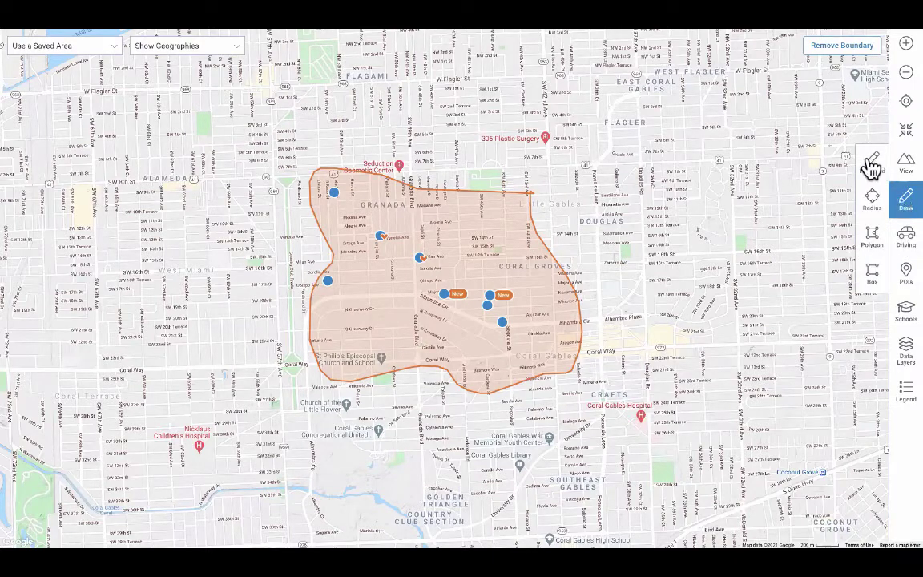
click(872, 165)
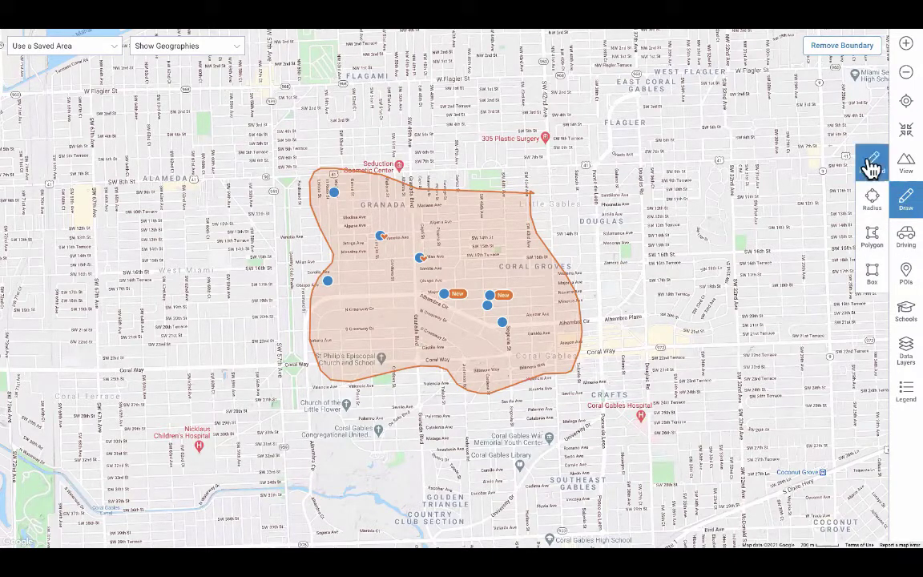
Start a Travel Time area with its starting pin near Coral Gables Hospital
click(903, 245)
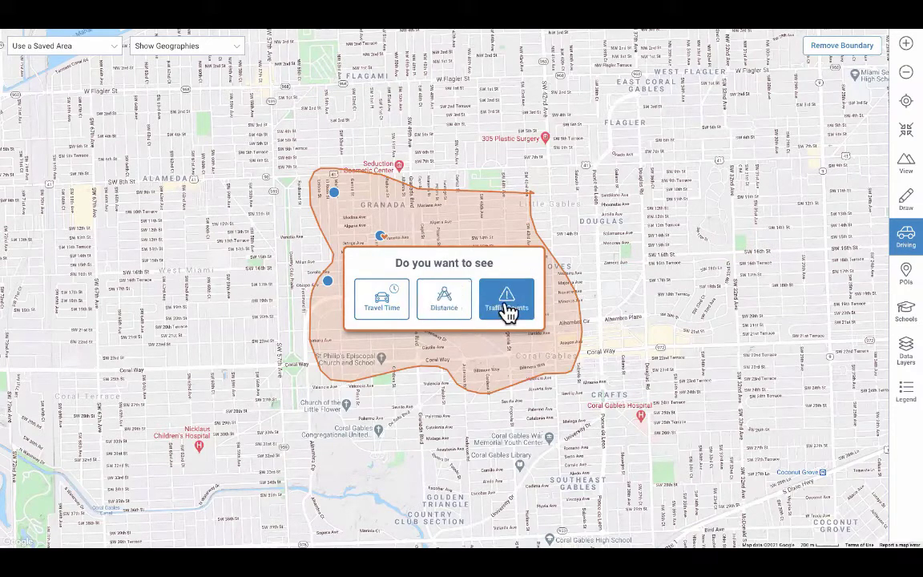
click(384, 296)
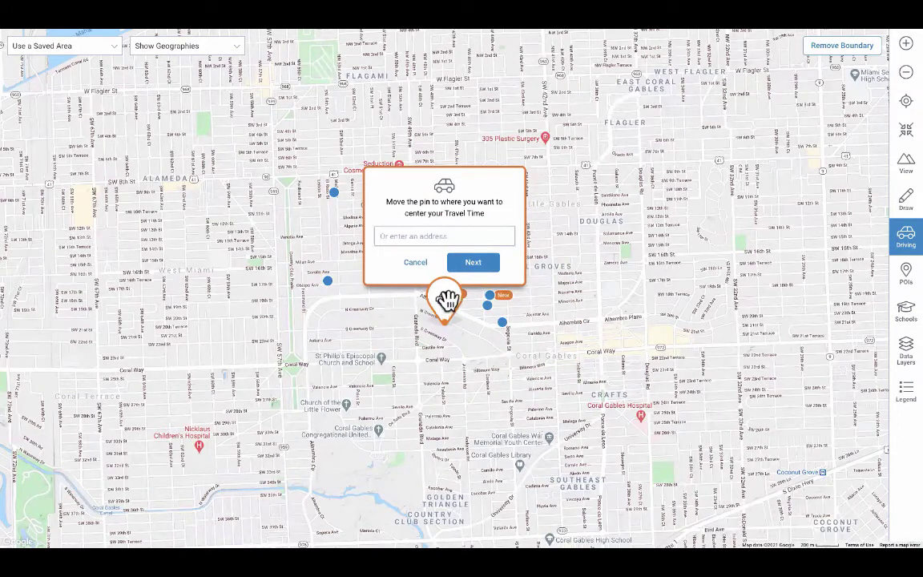
drag(447, 298, 636, 393)
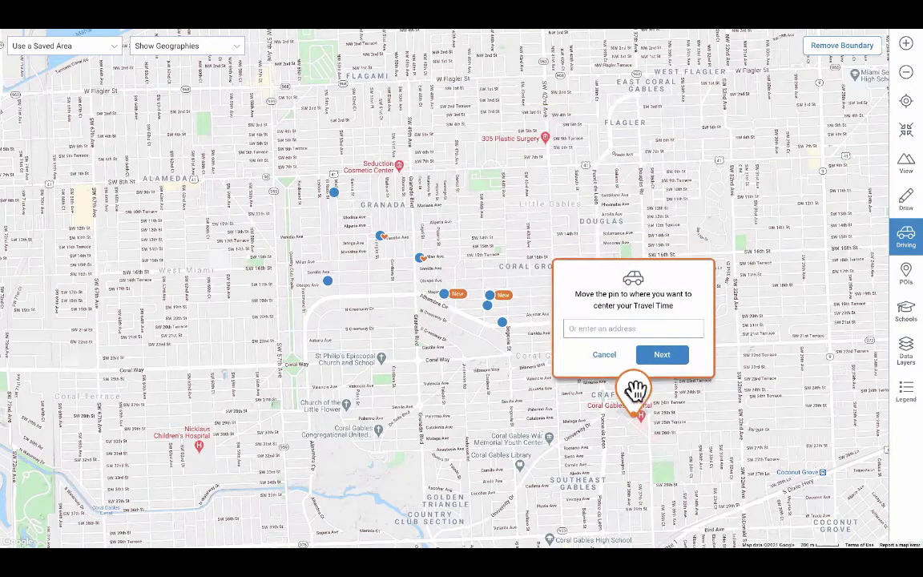
click(665, 356)
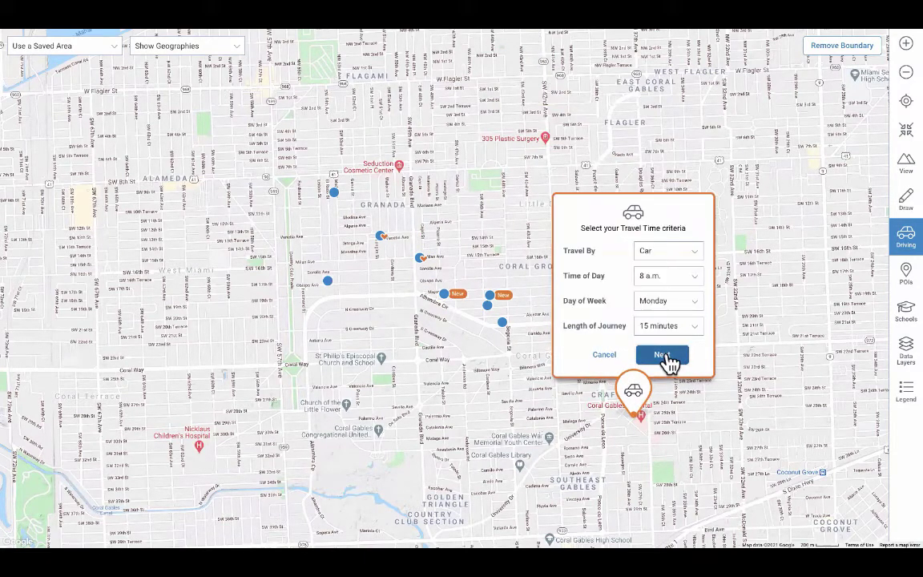
Generate a 10-minute Car drive-time area for Monday 8 a.m., then delete it
click(696, 255)
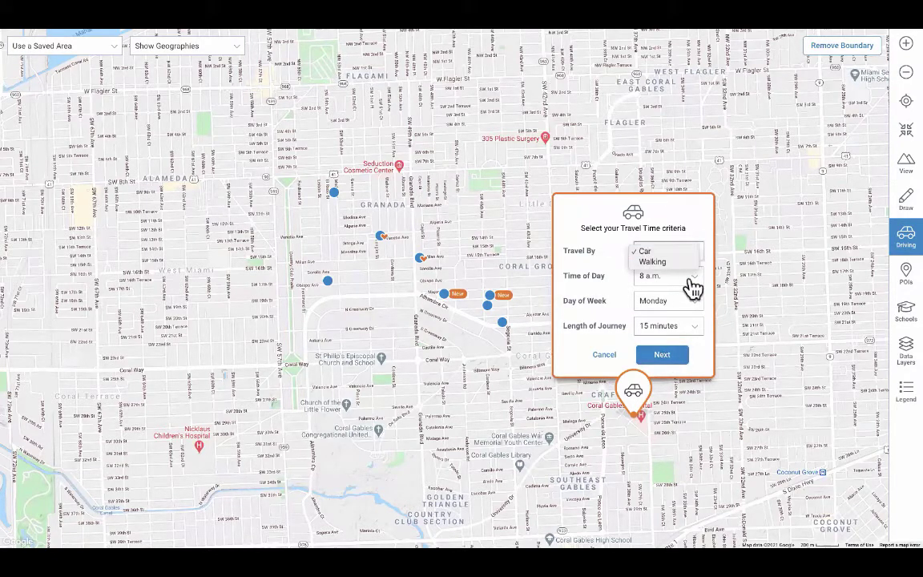
click(693, 278)
click(694, 283)
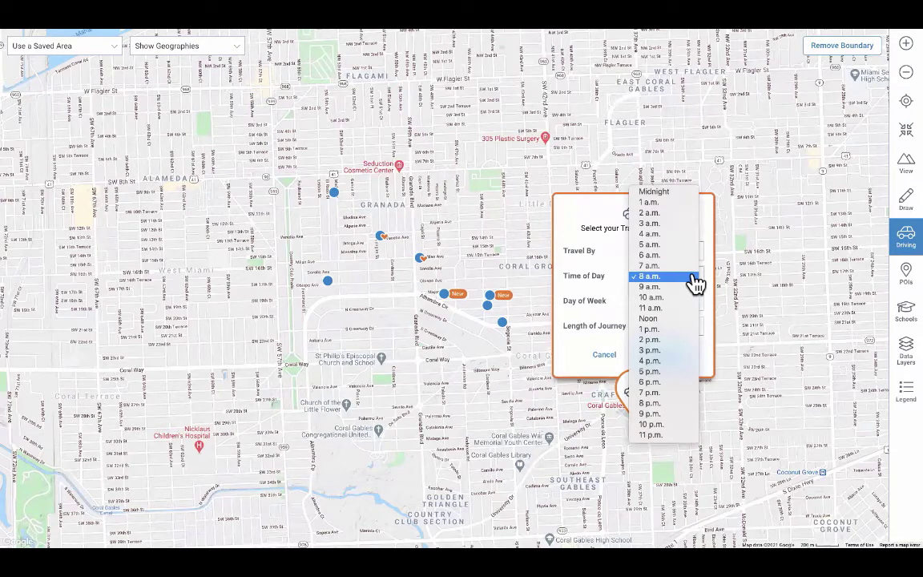
click(690, 307)
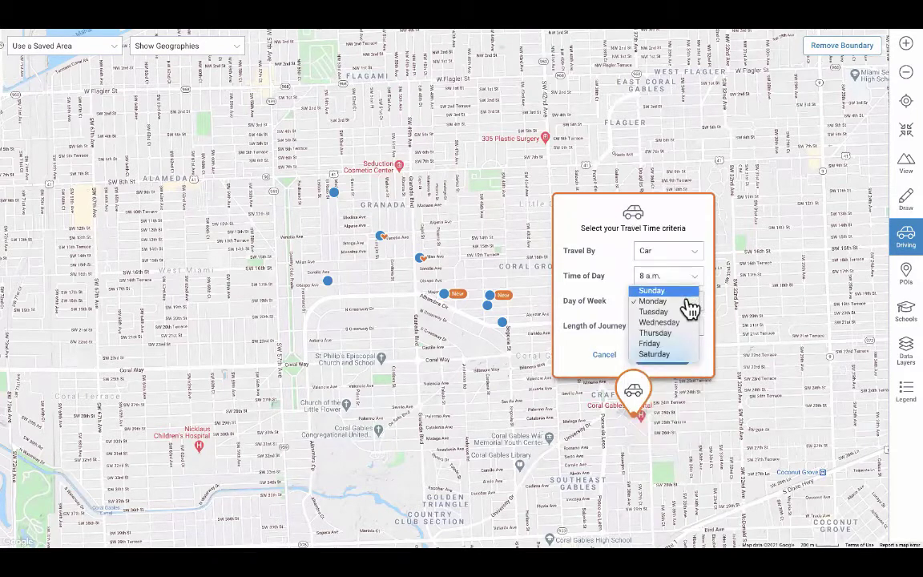
click(689, 303)
click(690, 328)
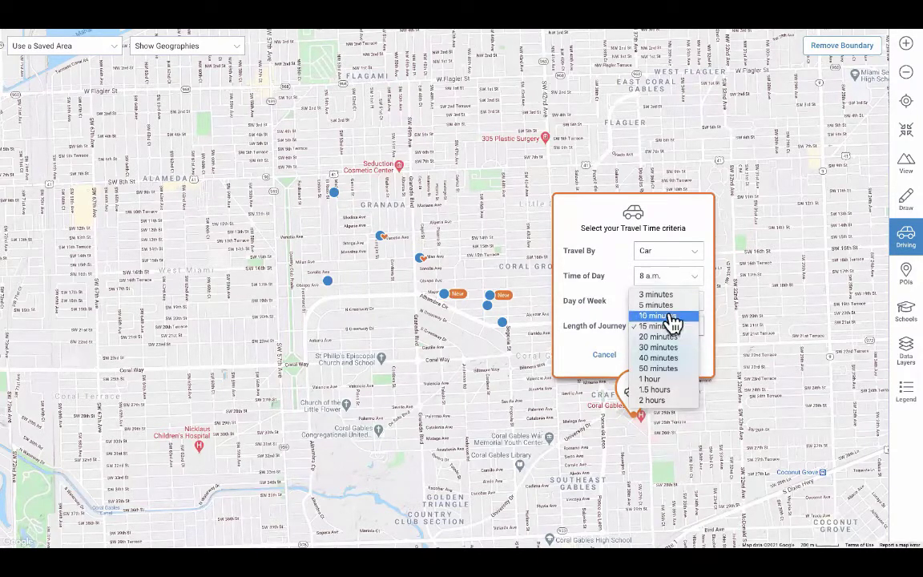
click(668, 319)
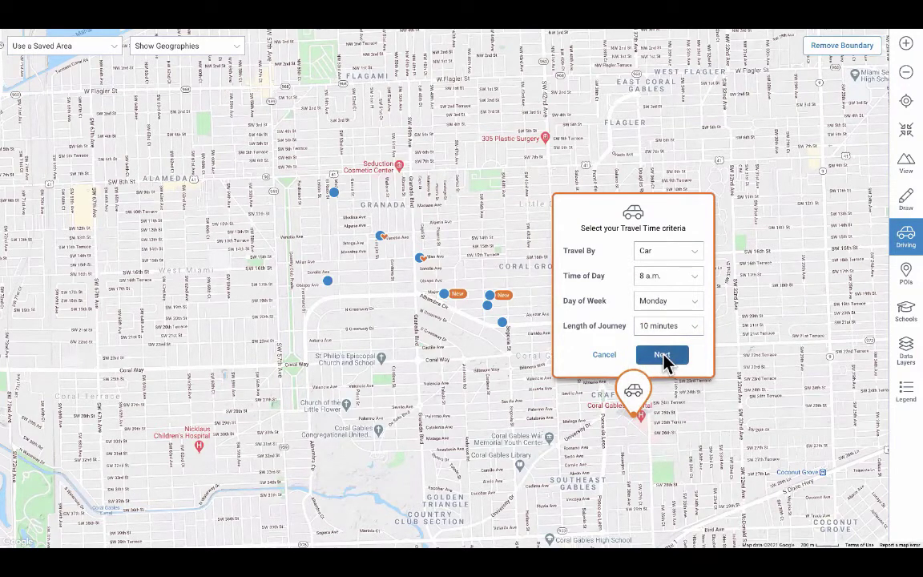
click(664, 359)
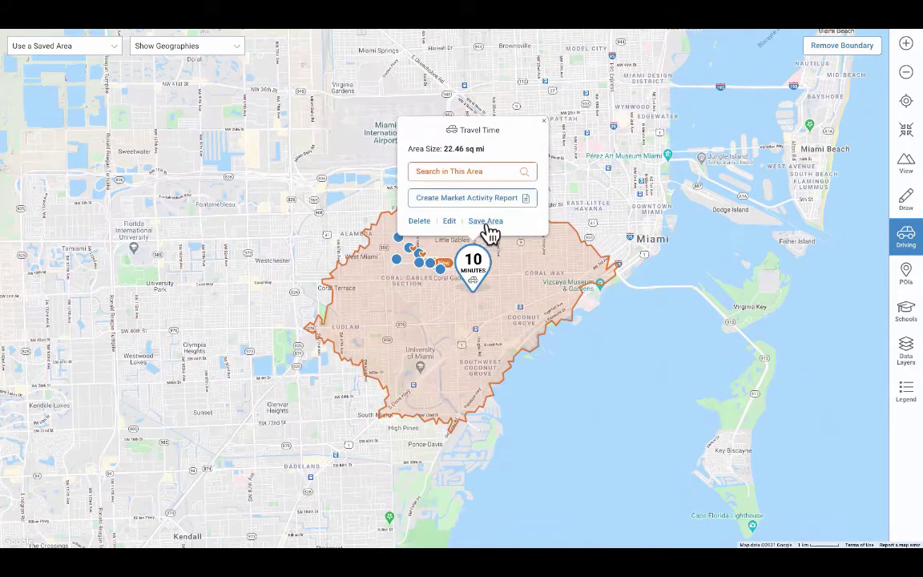
click(421, 221)
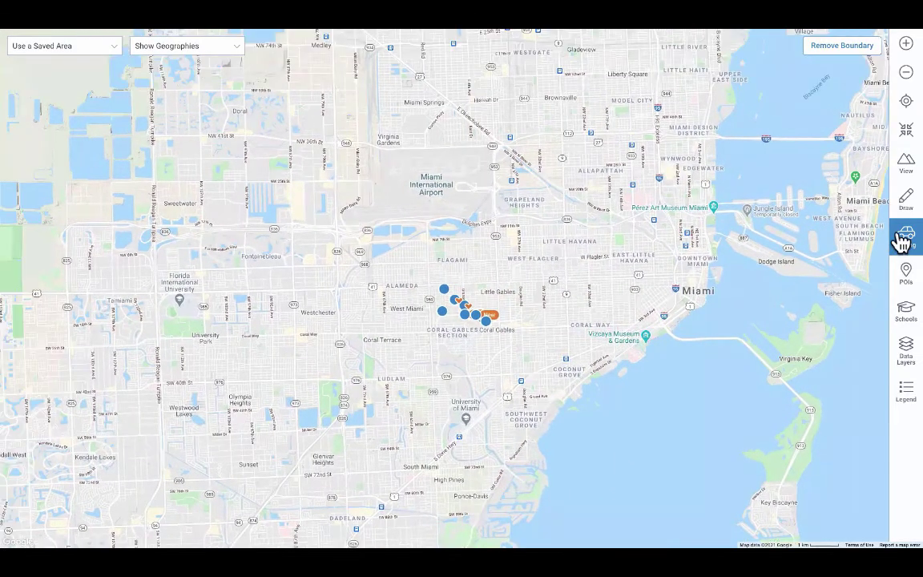
Set a distance-radius center point near the University of Miami
click(903, 239)
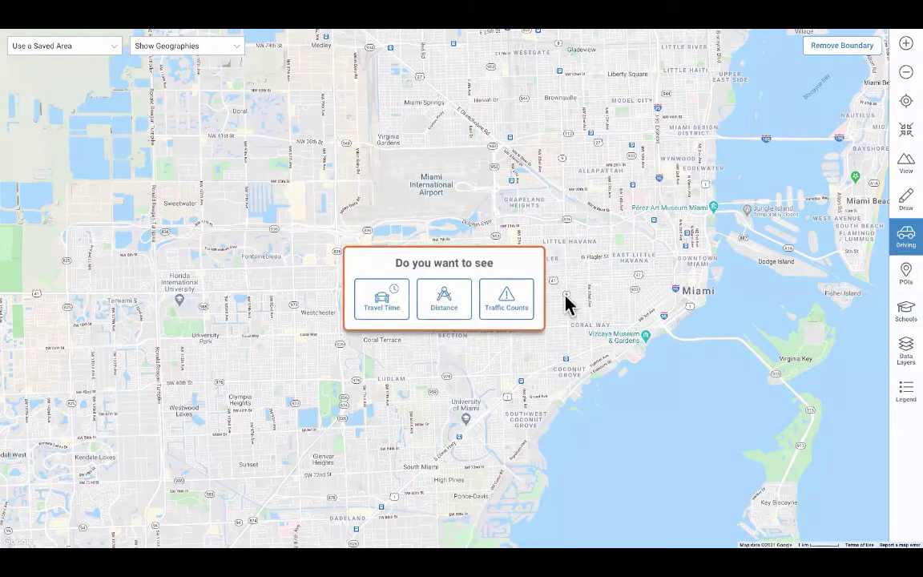
click(453, 313)
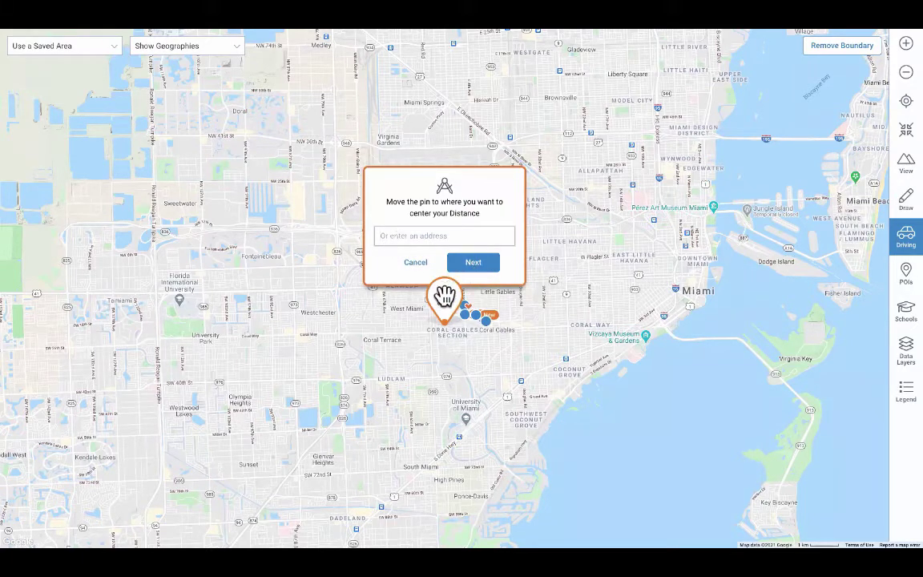
drag(441, 301, 460, 361)
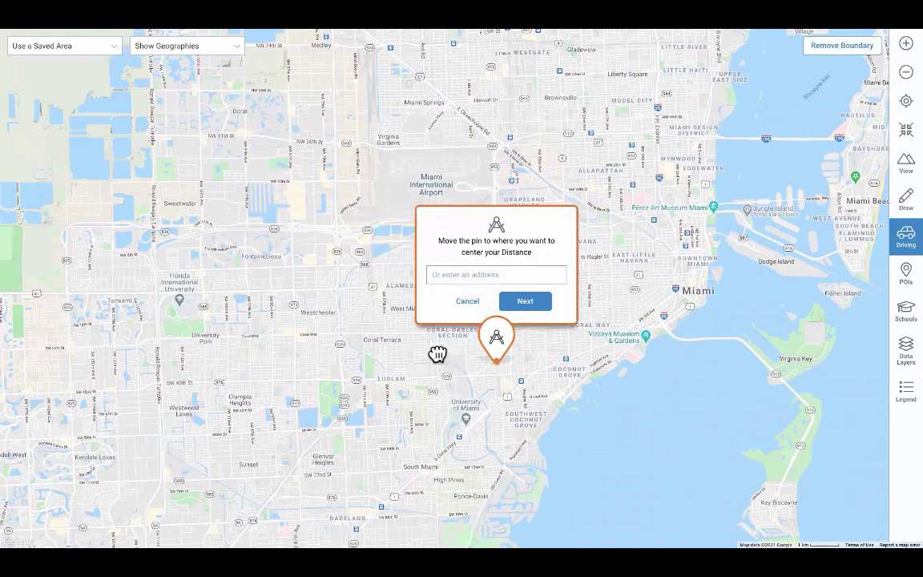
click(438, 354)
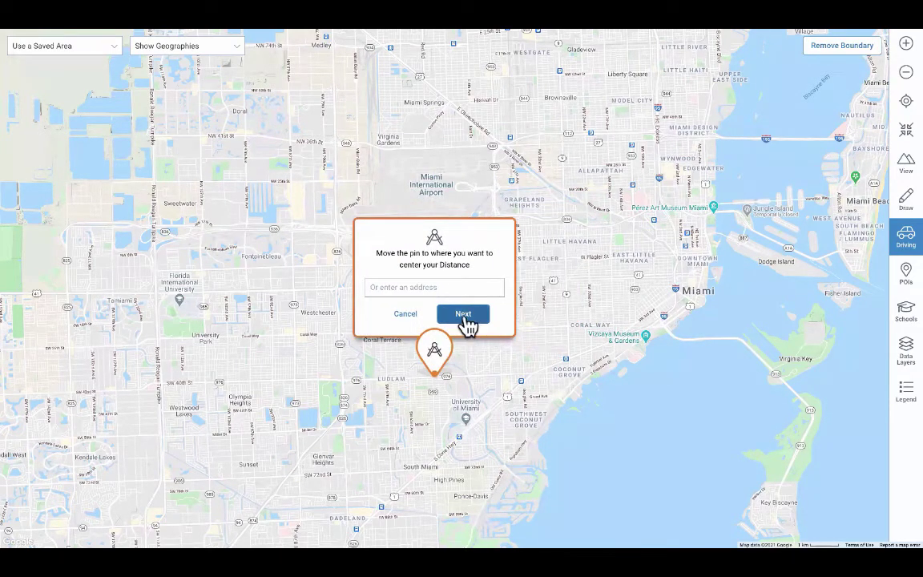
click(467, 320)
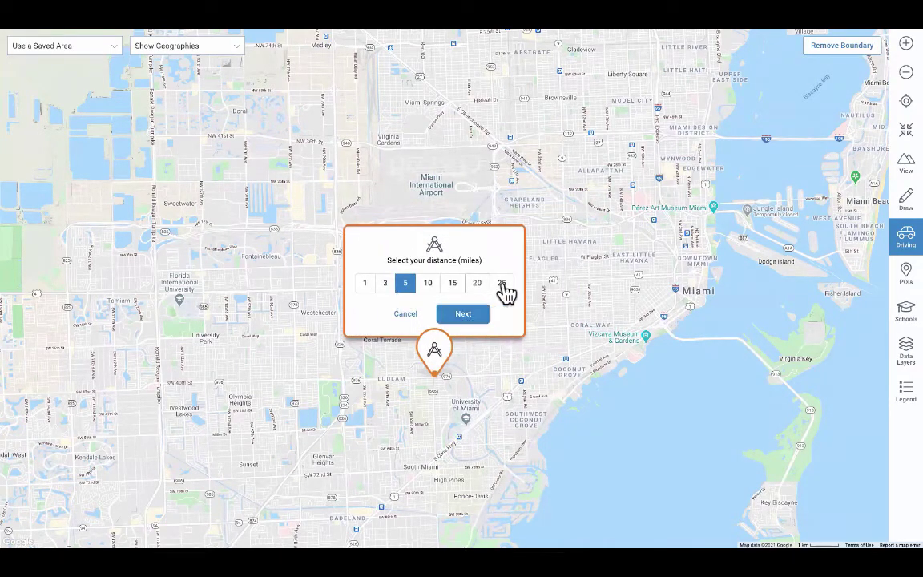
Draw a 3-mile radius area, close its info, then remove that search boundary
click(386, 284)
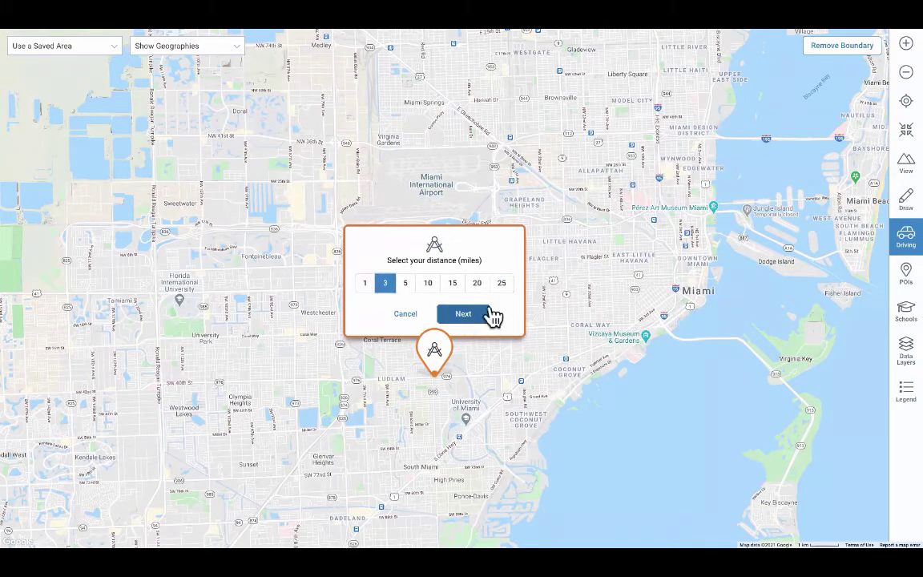
click(492, 315)
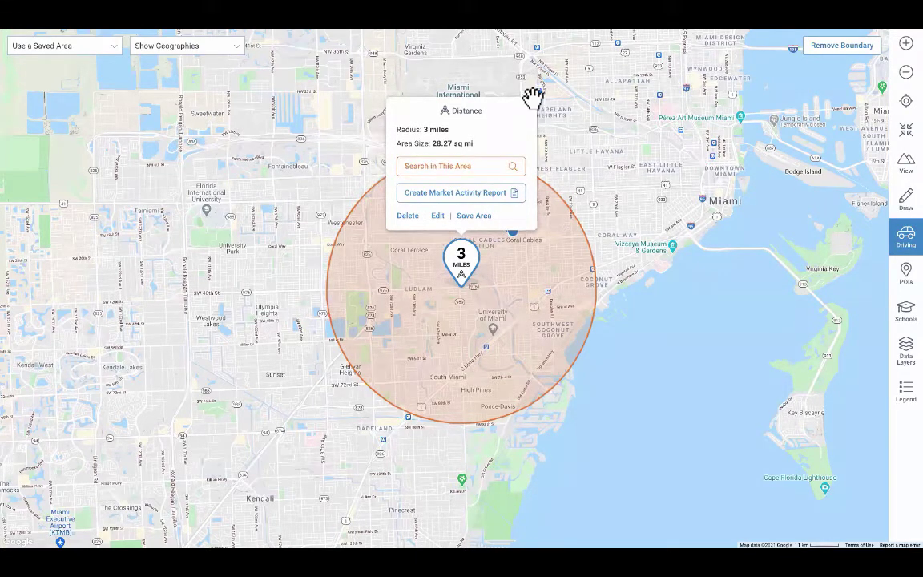
click(532, 102)
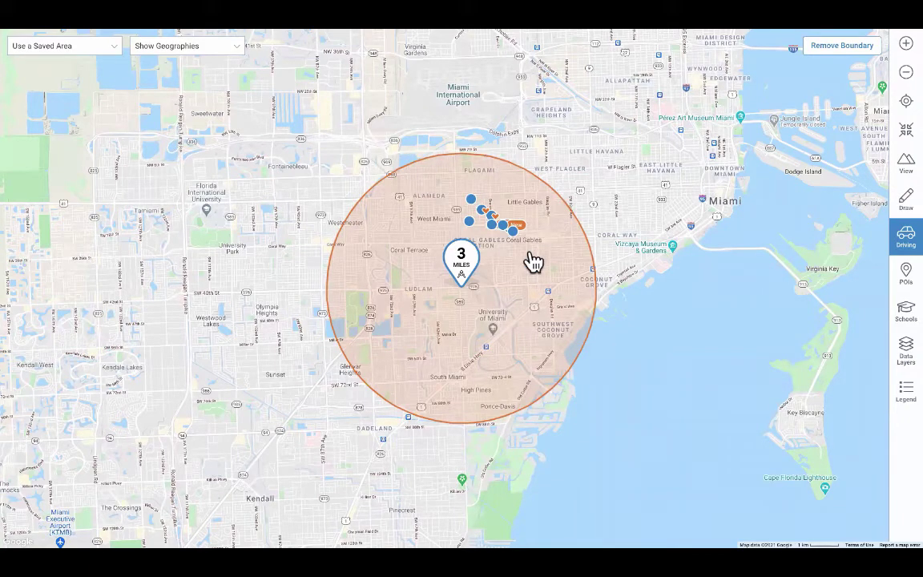
click(833, 50)
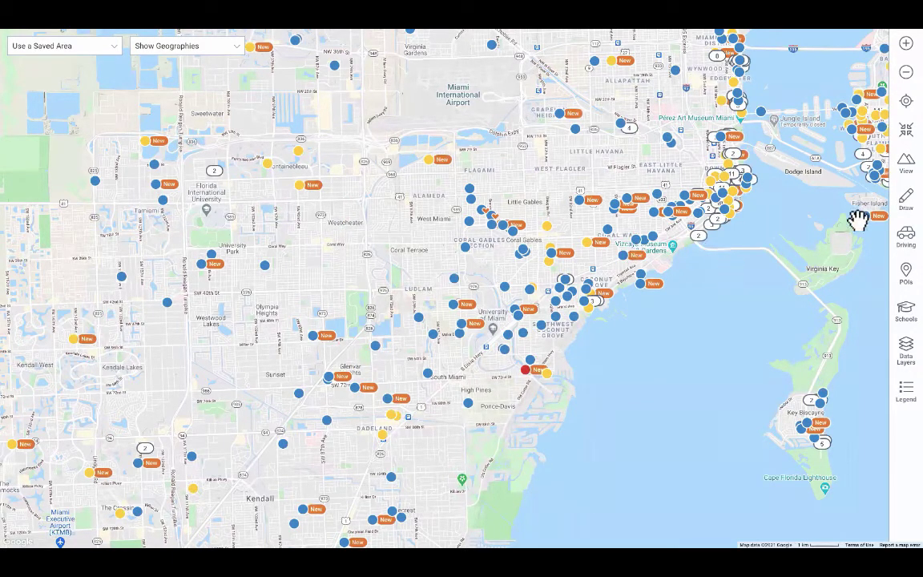
Draw a freehand loop around Coral Gables and search within that 2,071.81-acre area
click(903, 202)
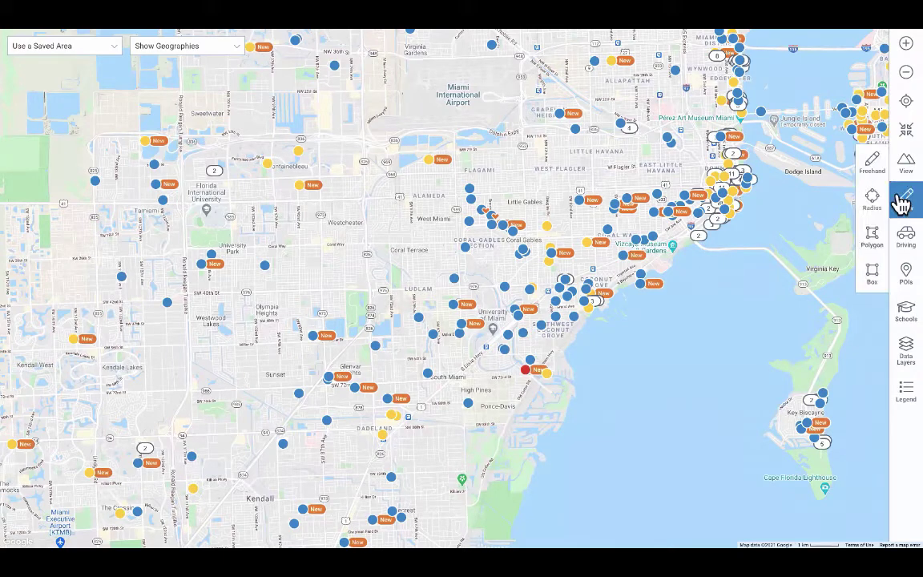
click(874, 164)
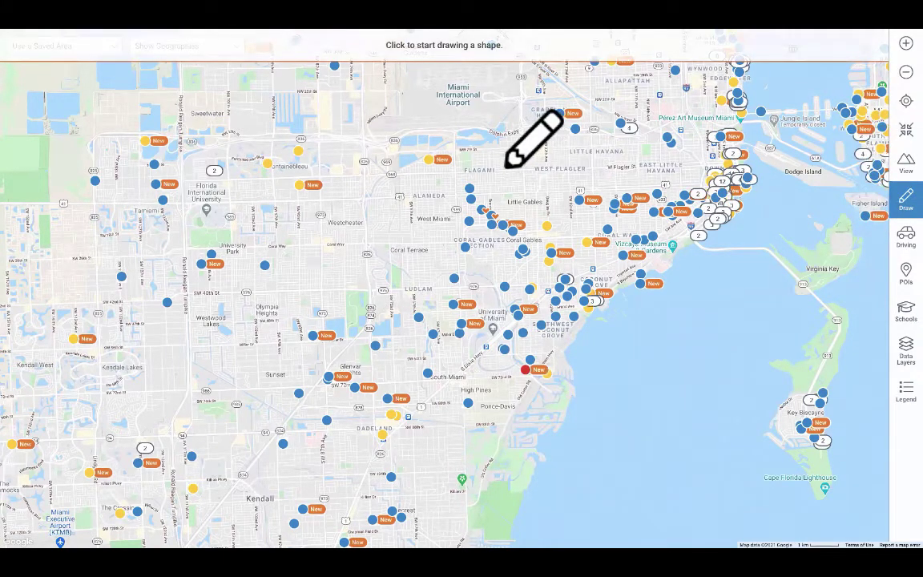
mouse_move(501, 169)
mouse_down()
mouse_move(445, 223)
mouse_move(507, 263)
mouse_move(521, 195)
mouse_move(494, 166)
mouse_up()
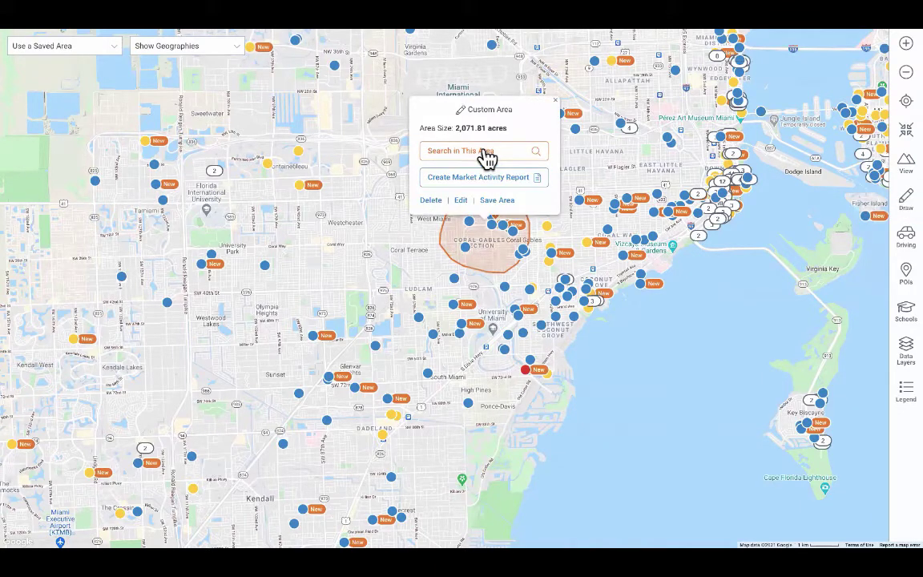
click(484, 152)
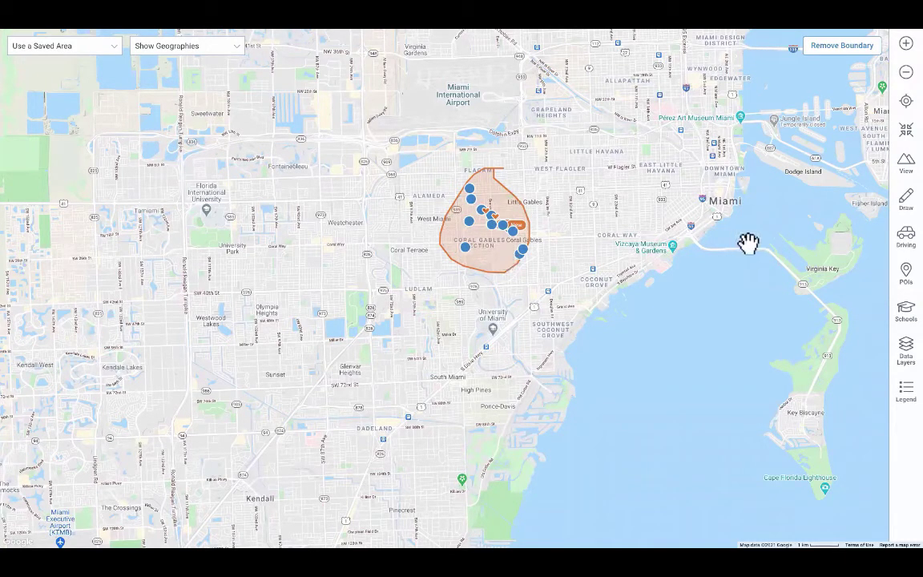
click(904, 200)
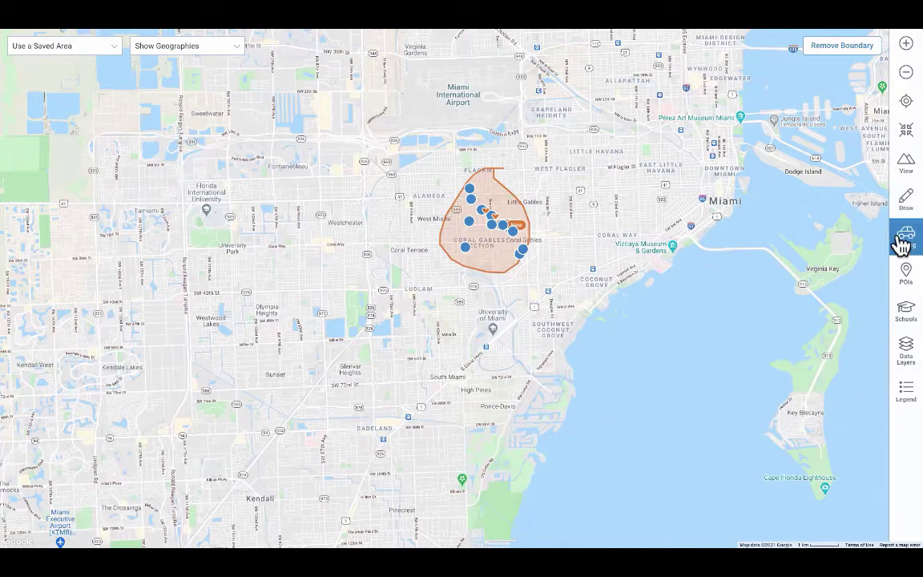
click(904, 238)
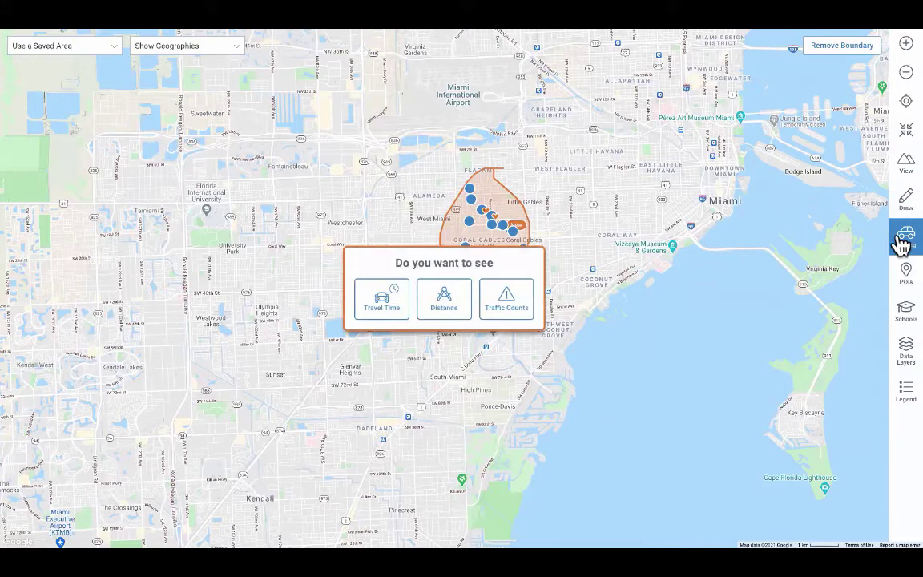
click(506, 309)
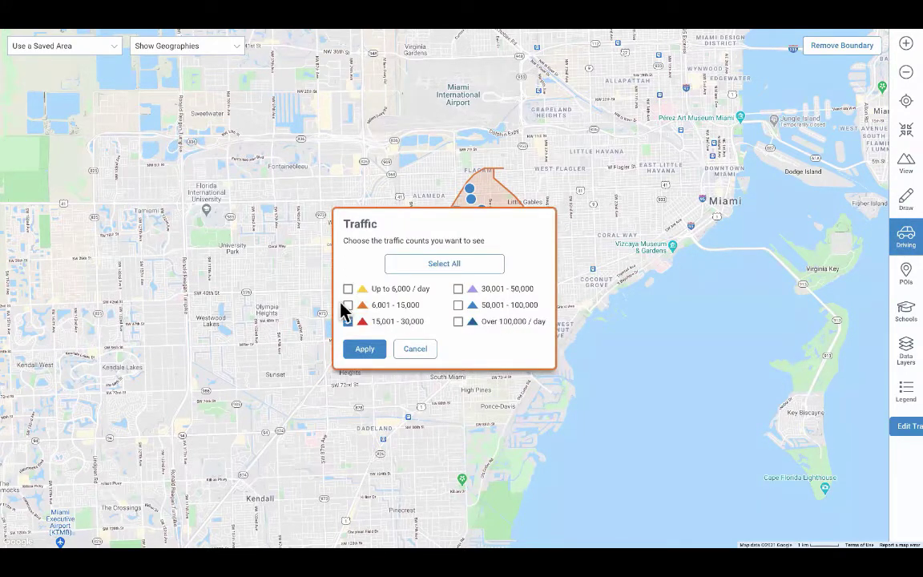
click(366, 351)
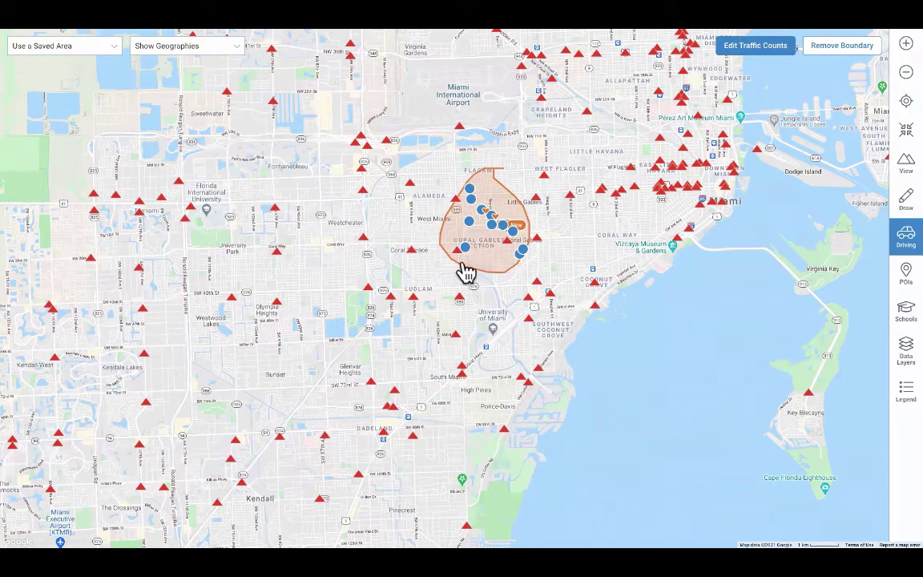
click(462, 254)
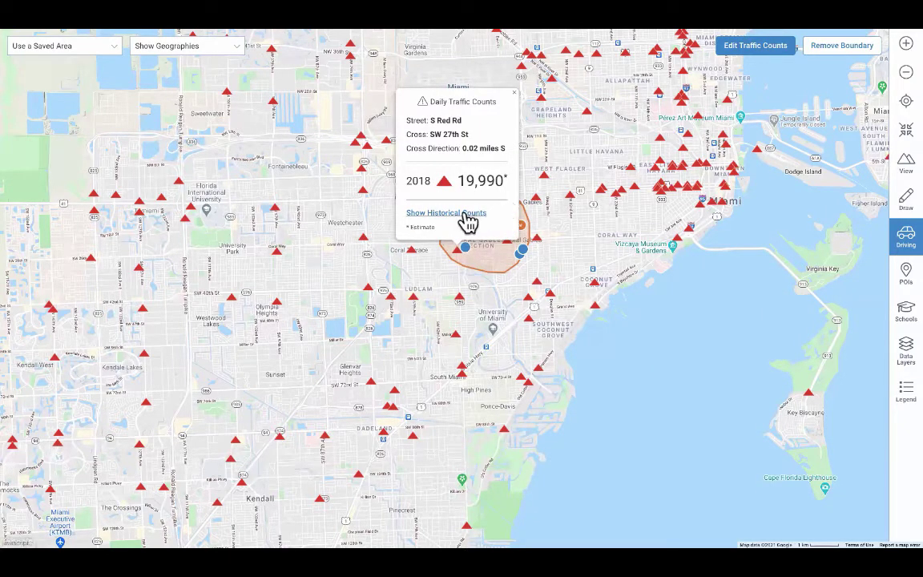
click(467, 219)
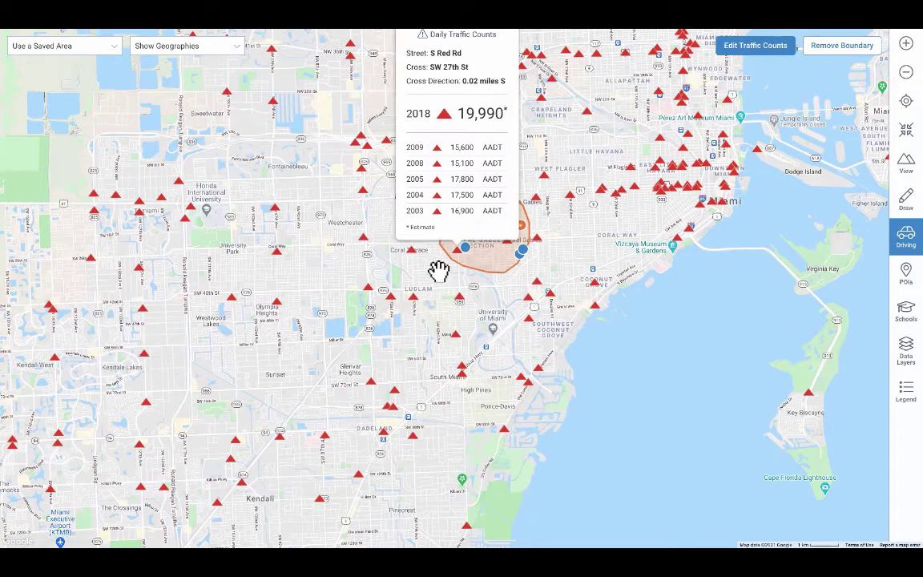
drag(459, 277, 461, 306)
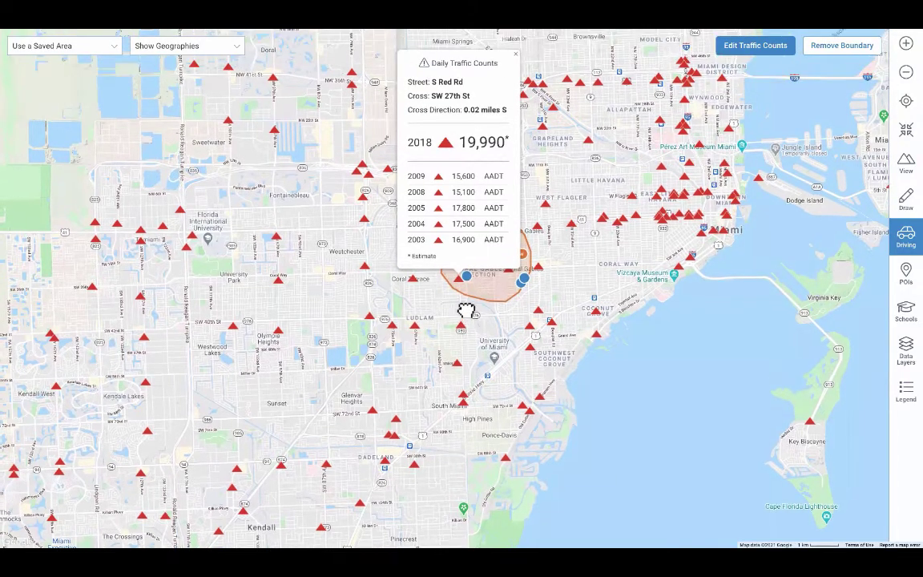
click(902, 243)
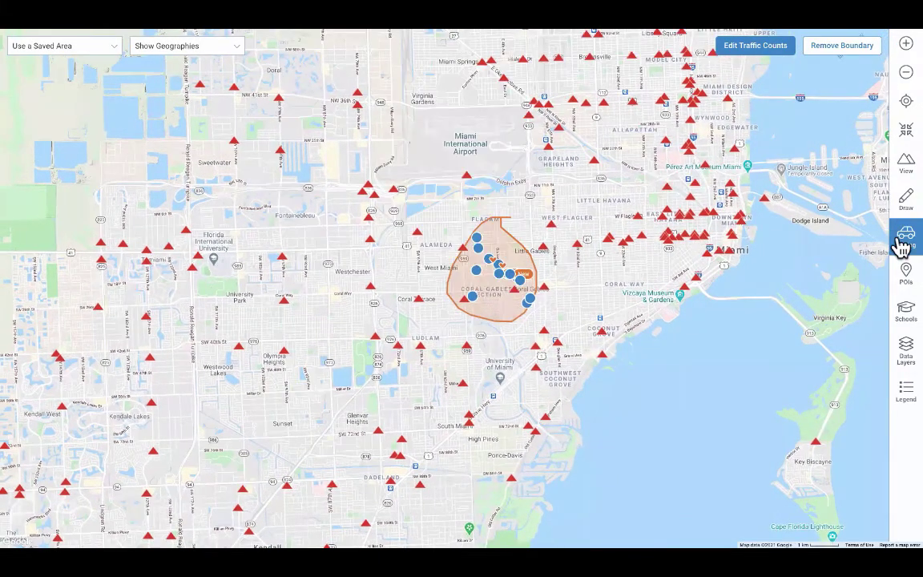
click(751, 46)
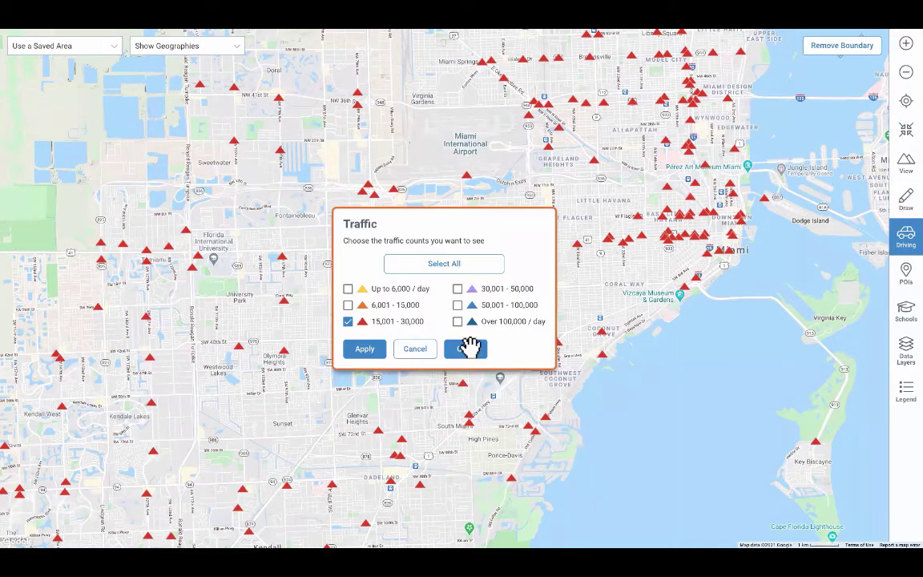
click(471, 349)
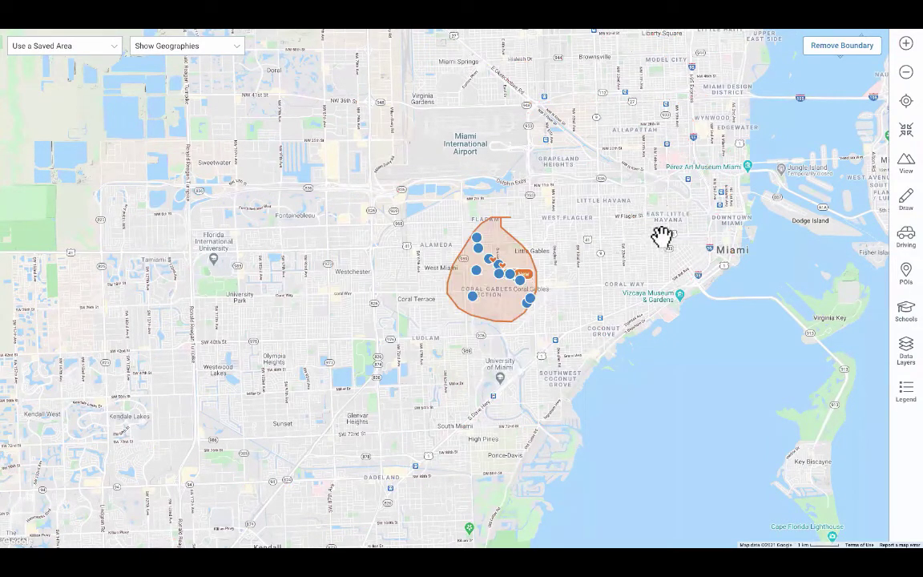
click(904, 277)
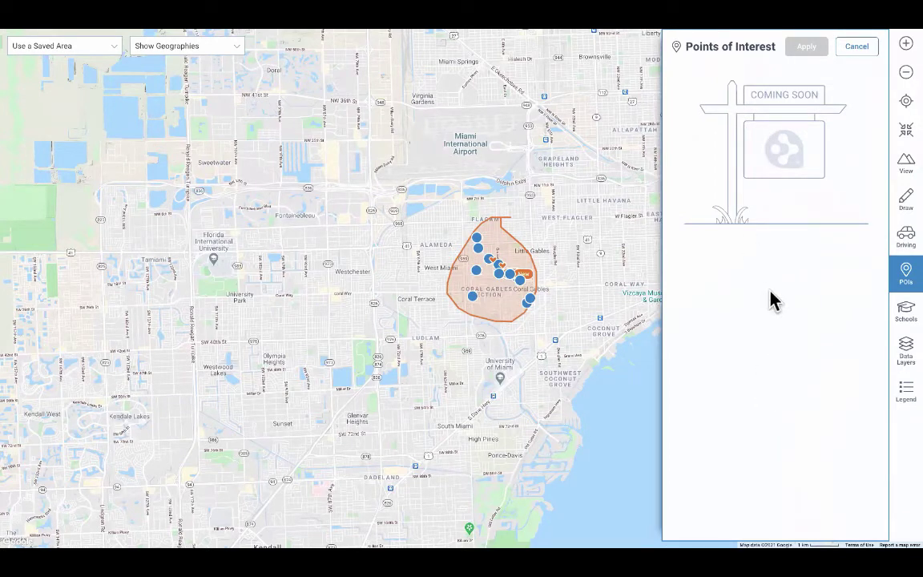
click(857, 48)
click(902, 322)
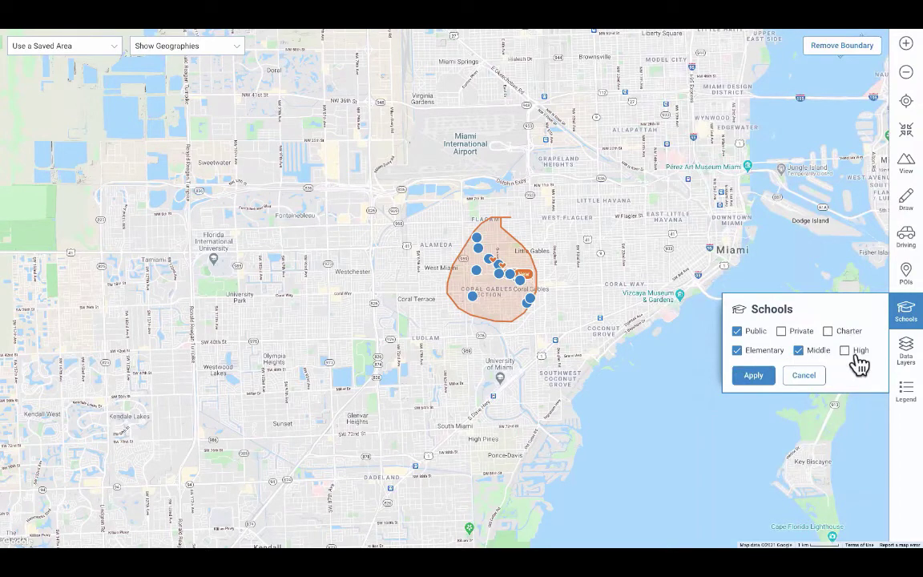
click(845, 353)
click(799, 353)
click(760, 379)
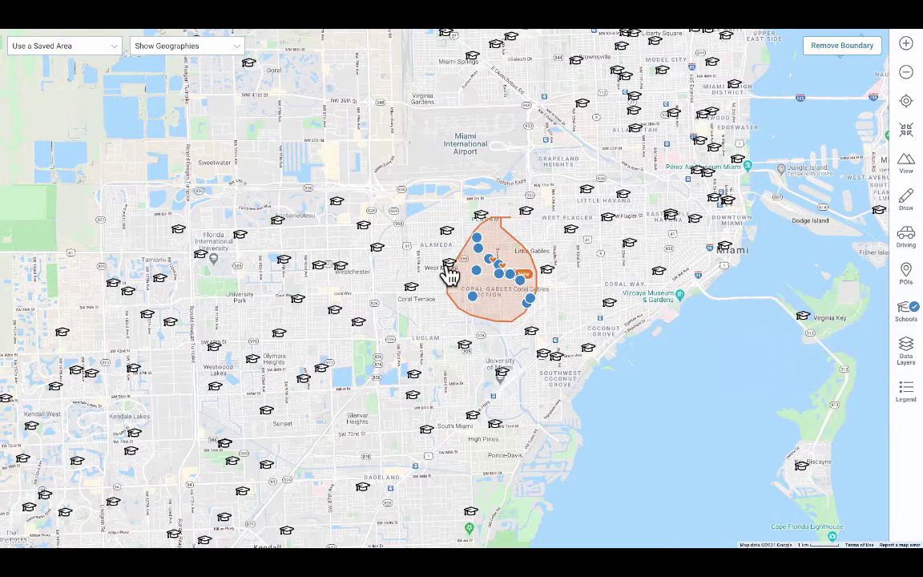
click(450, 273)
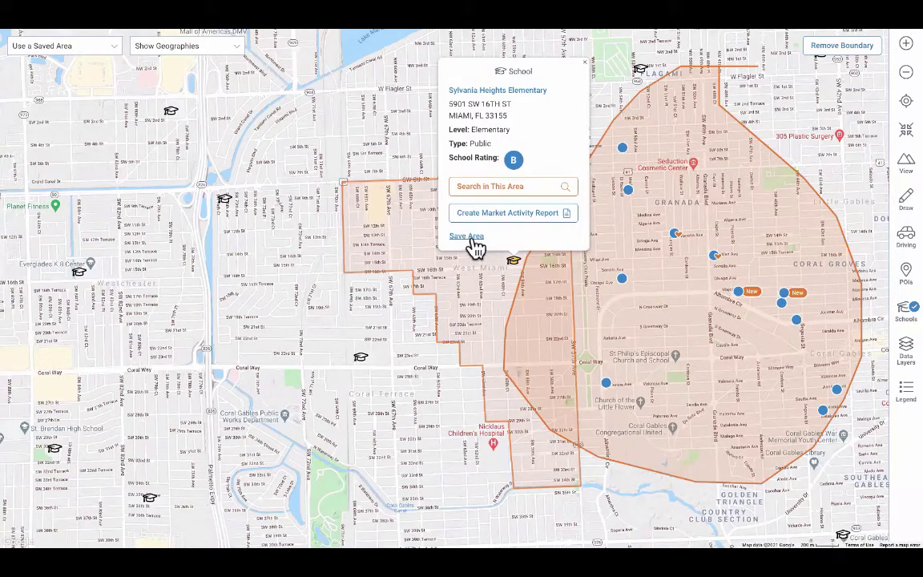
click(586, 62)
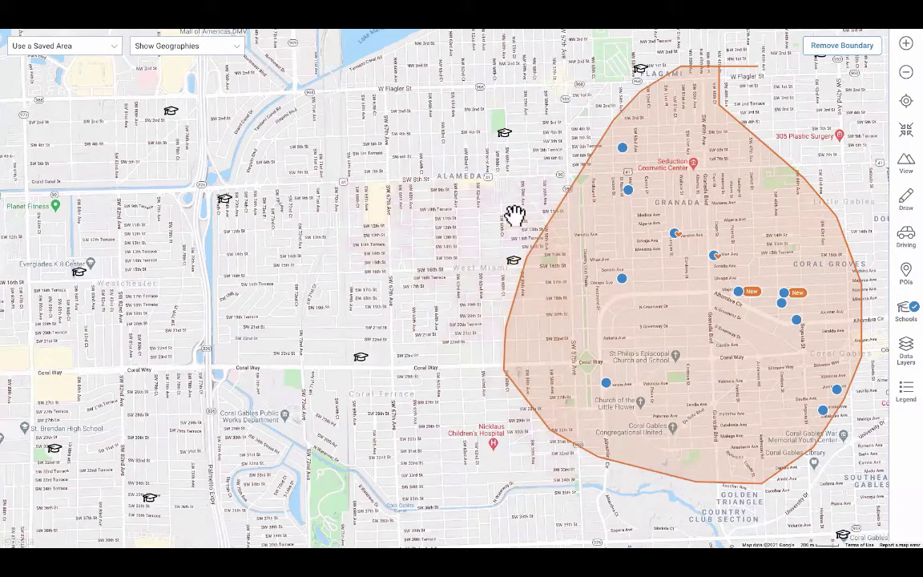
click(505, 138)
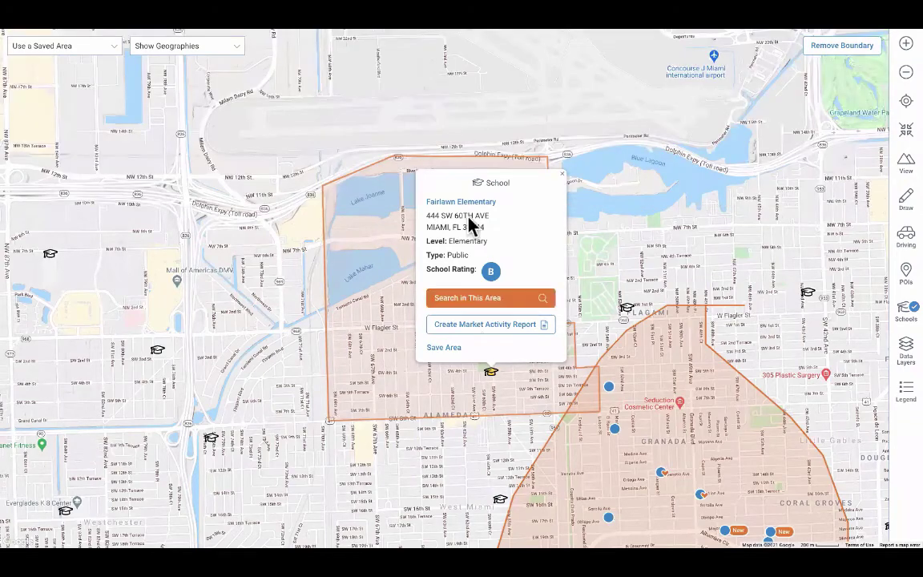
click(560, 174)
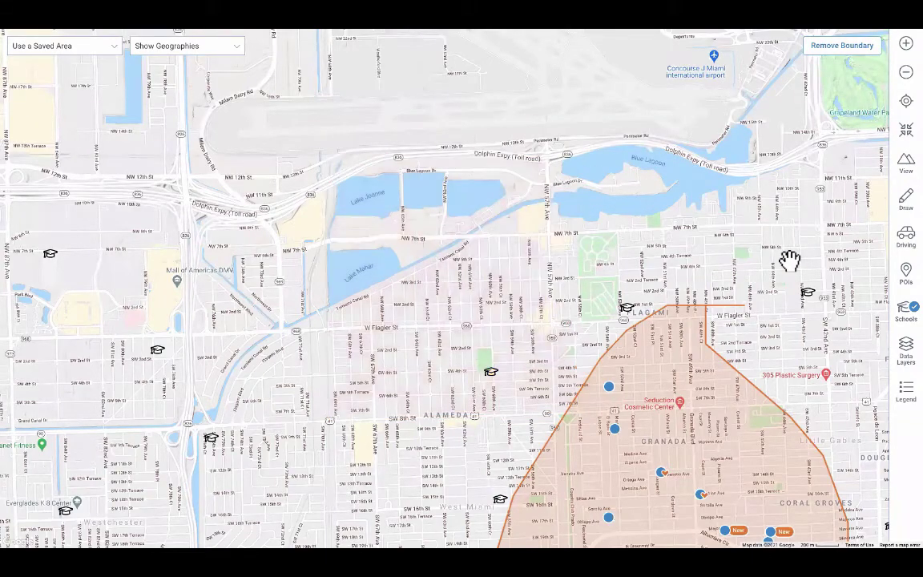
click(903, 313)
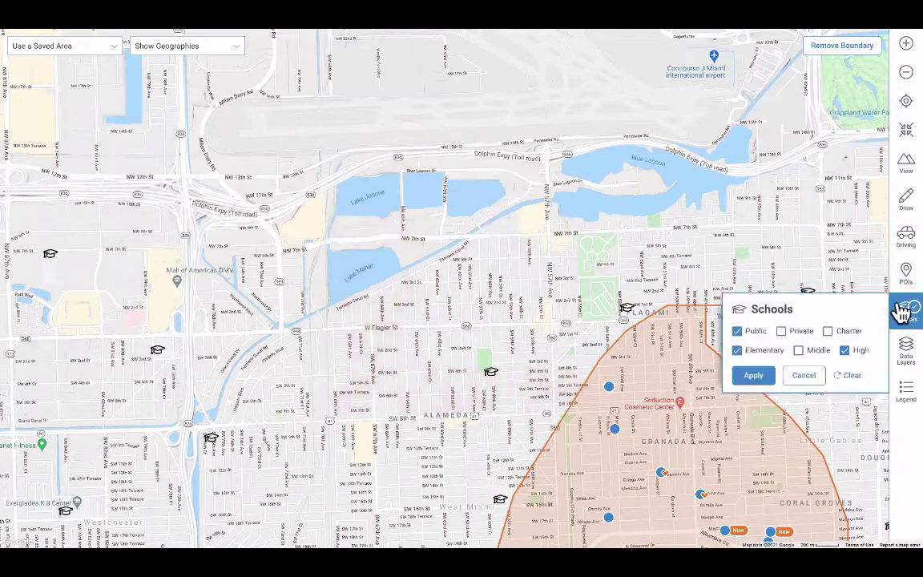
click(851, 374)
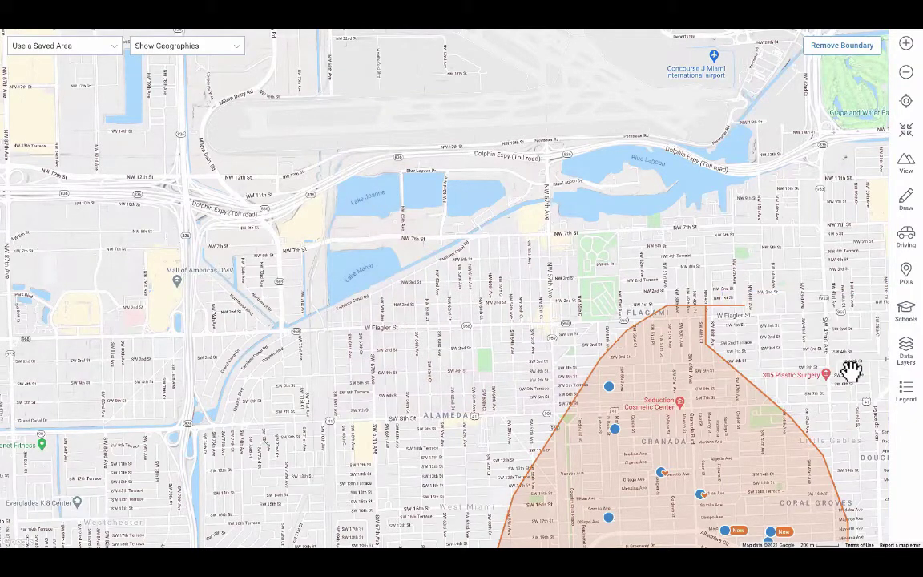
click(908, 104)
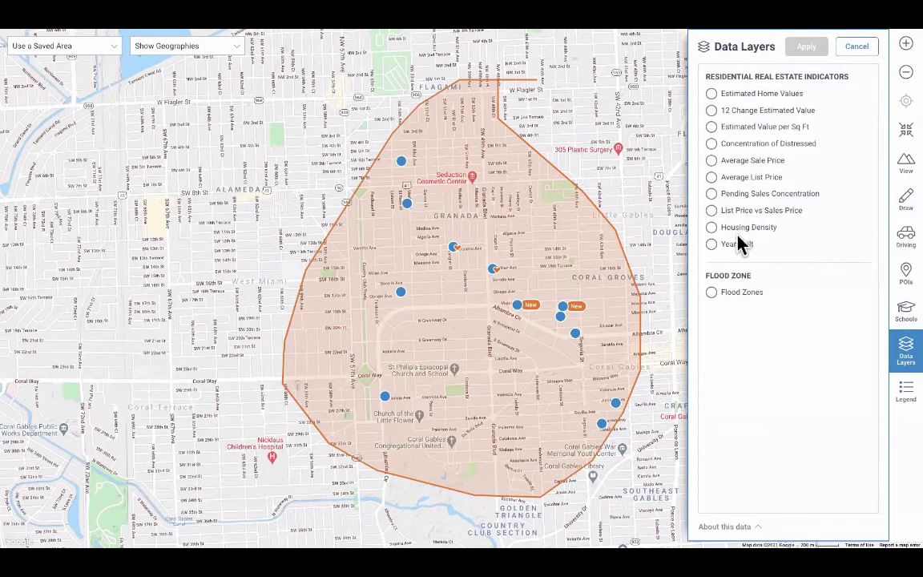
click(711, 145)
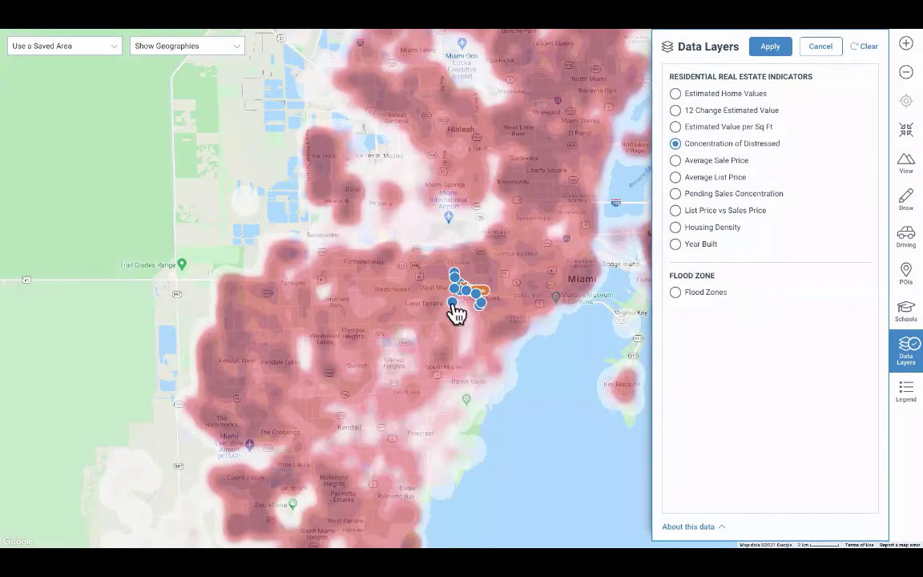
click(676, 113)
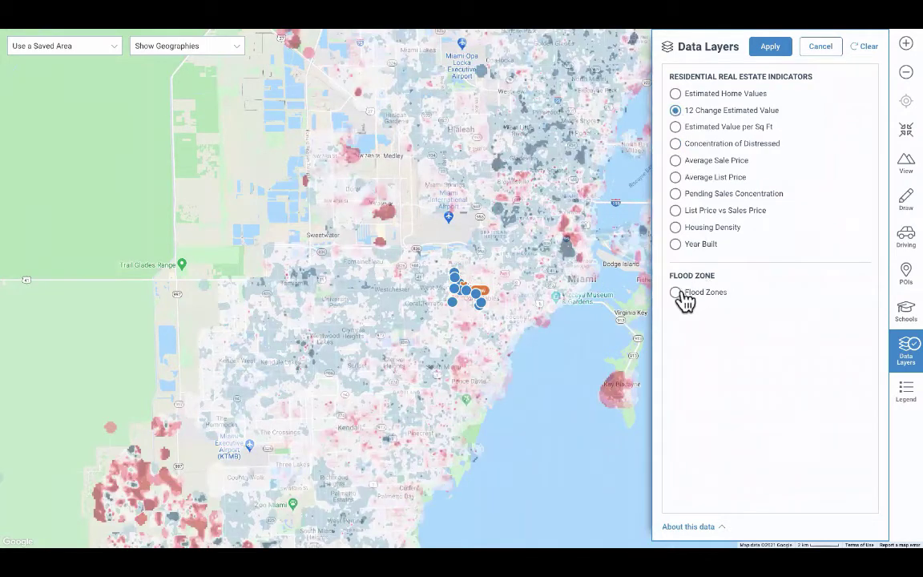
click(677, 293)
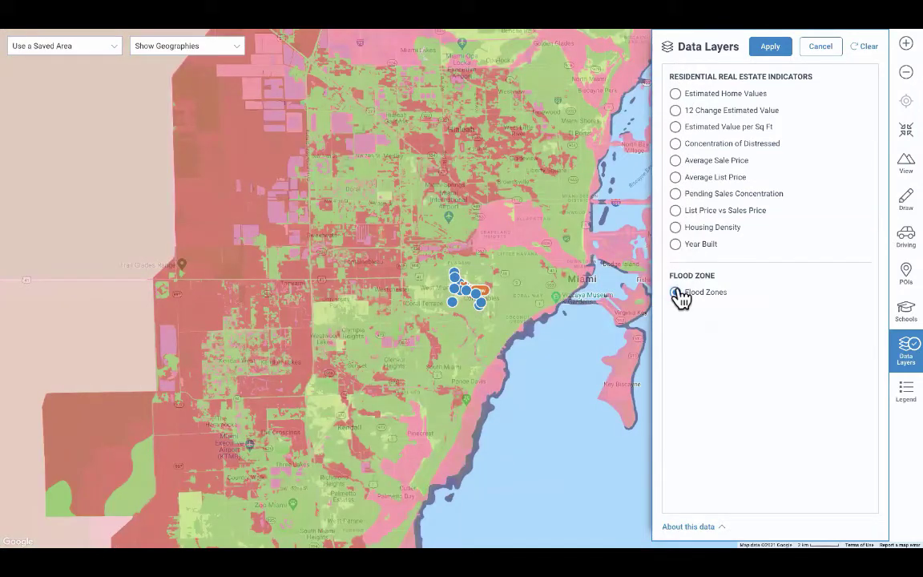
click(870, 55)
click(904, 397)
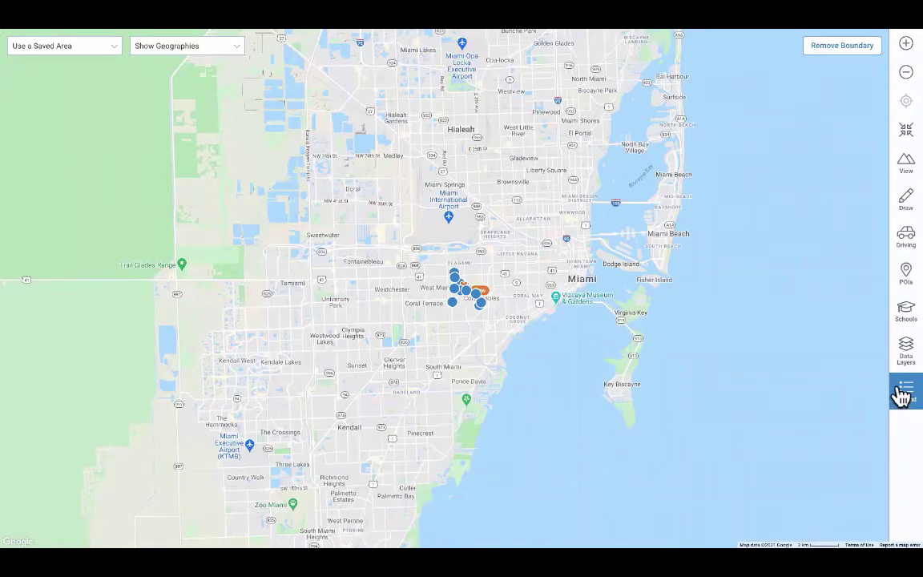
Show the map legend explaining on-market and off-market marker colours
click(903, 394)
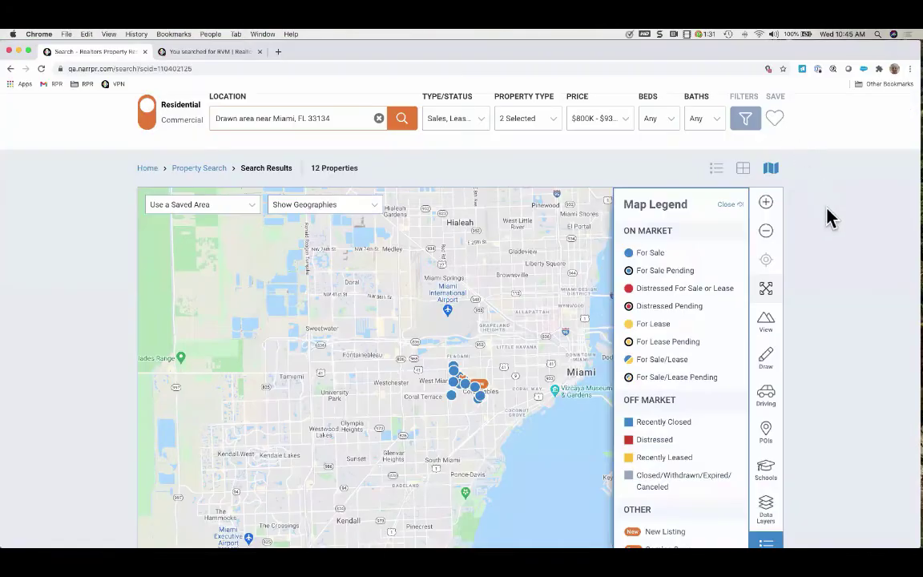
click(725, 203)
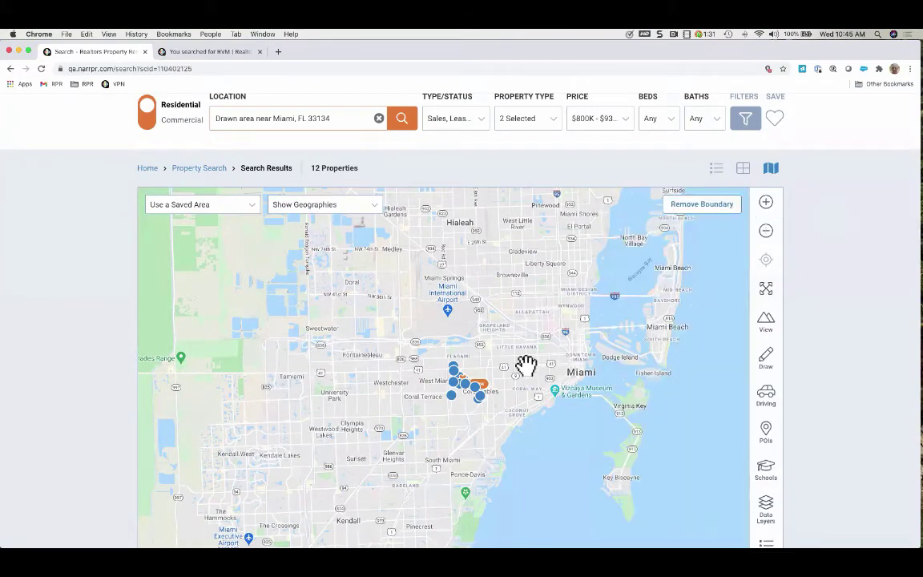
click(767, 207)
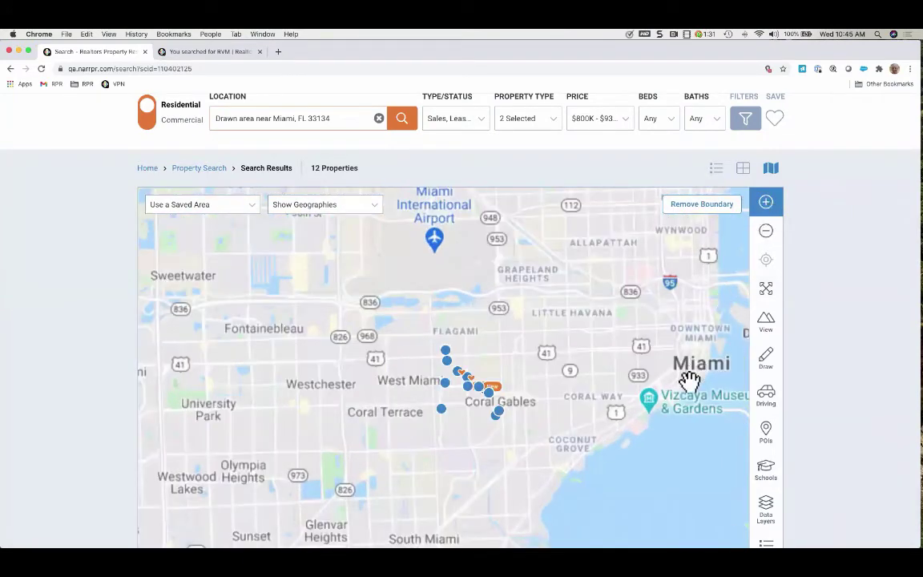
scroll(503, 350, up, 2)
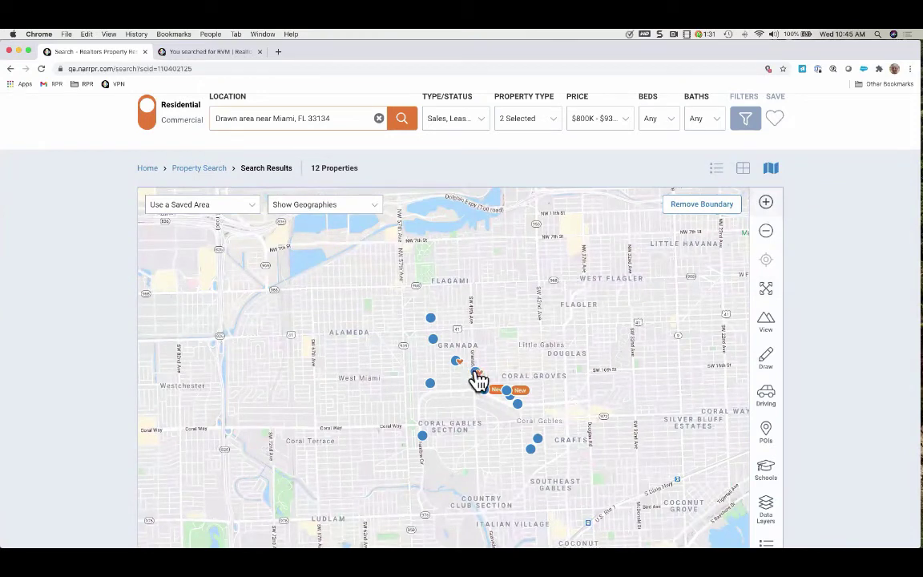
click(476, 374)
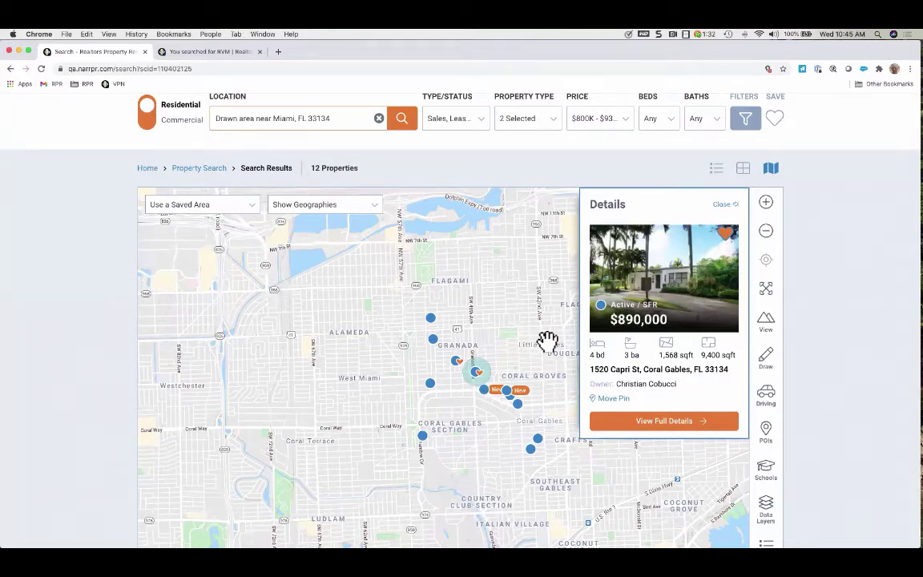
click(723, 207)
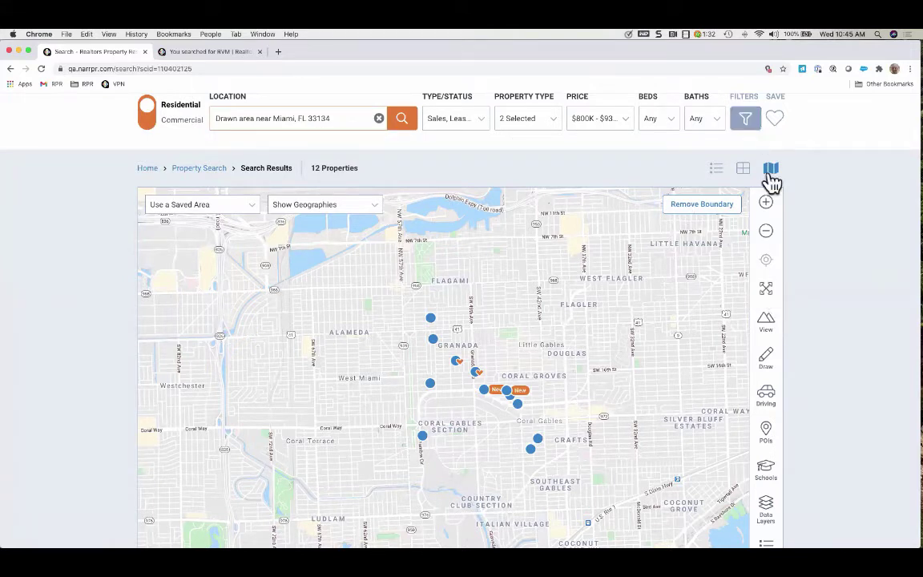
Expand the map to full screen with its legend shown, then return to the normal view
click(768, 295)
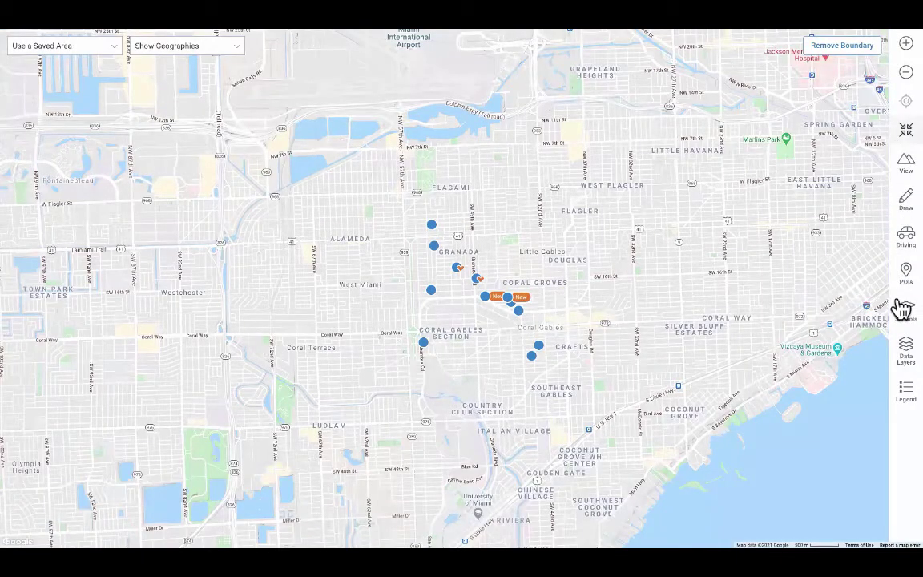
click(901, 394)
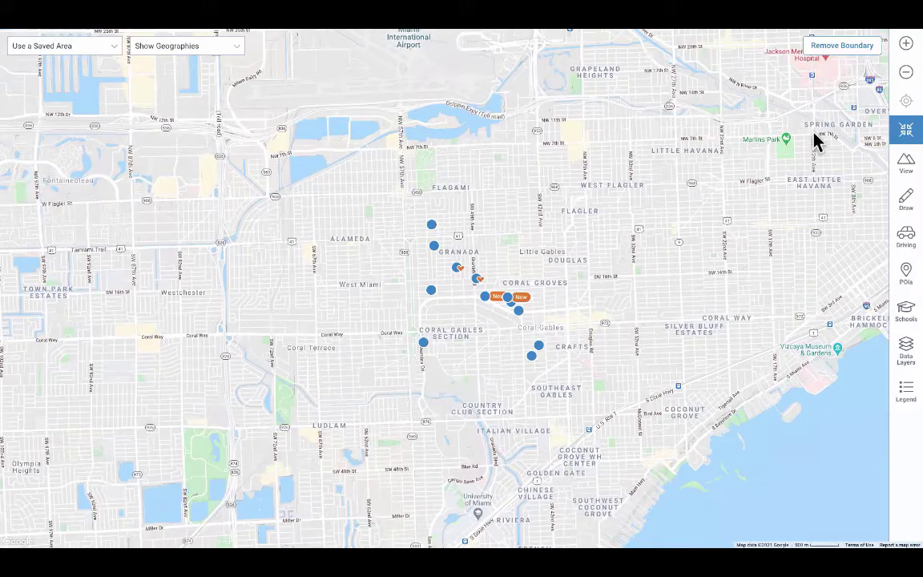
key(Escape)
scroll(842, 328, down, 2)
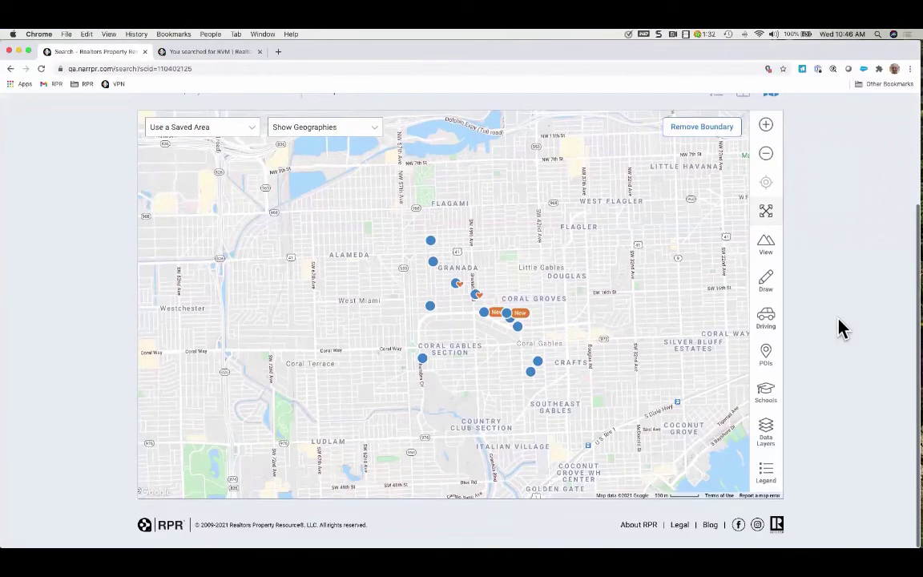
scroll(842, 329, up, 1)
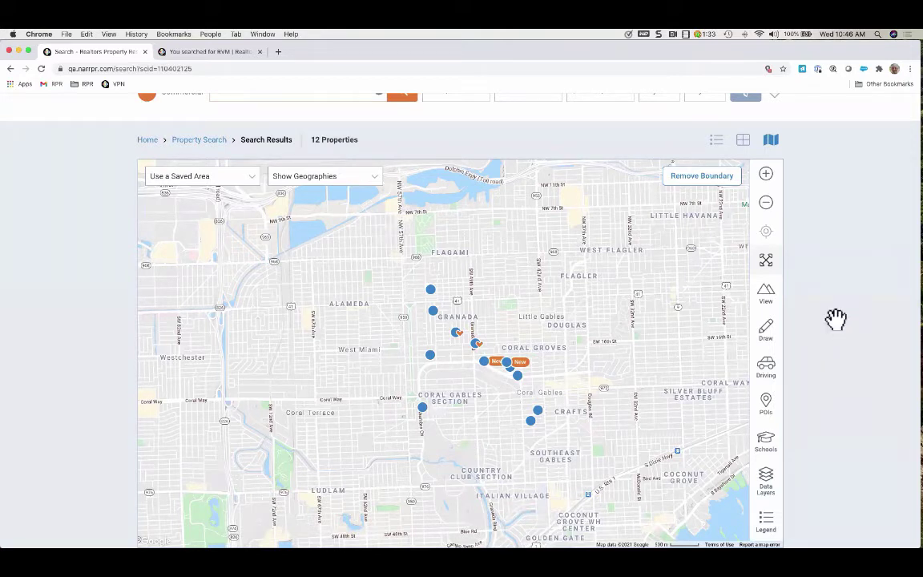
click(455, 336)
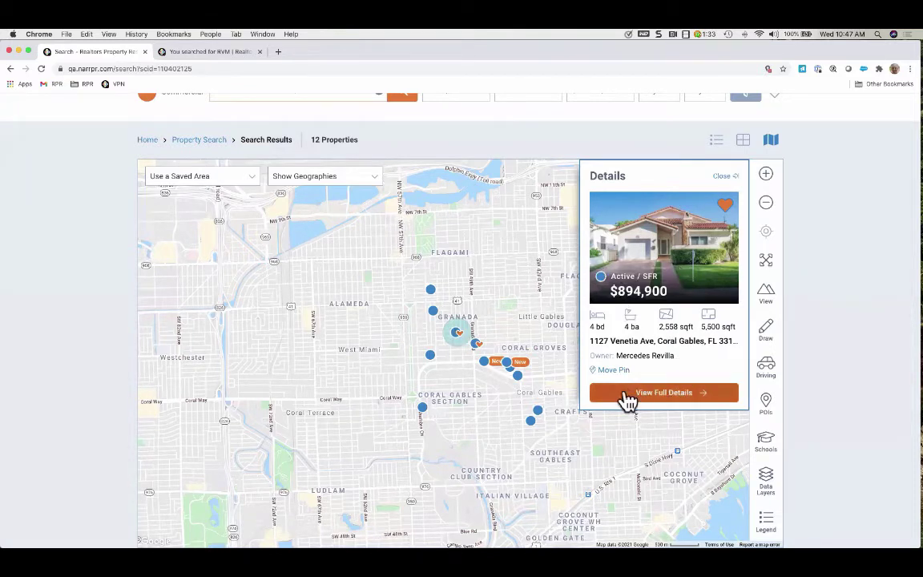
click(668, 393)
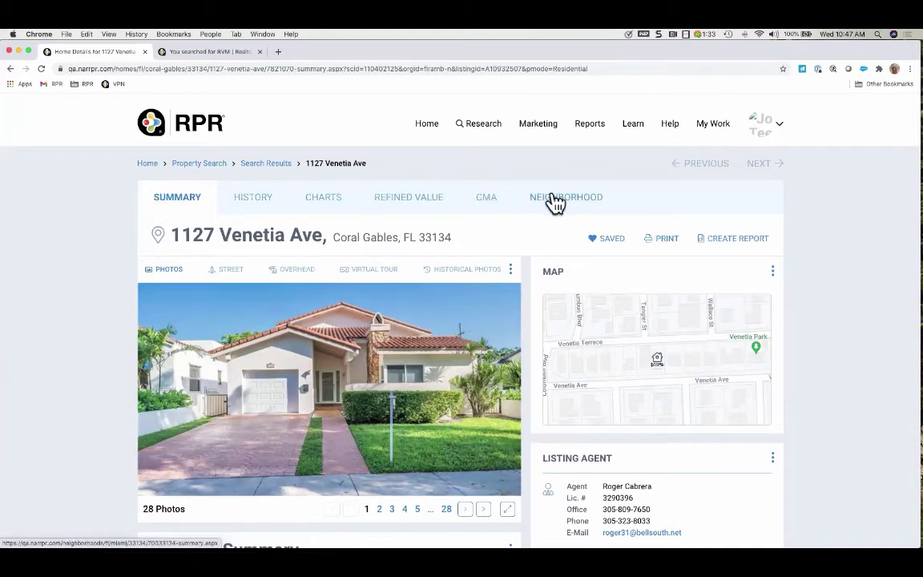
Review the property's History and Charts tabs, then return to the Summary
click(258, 200)
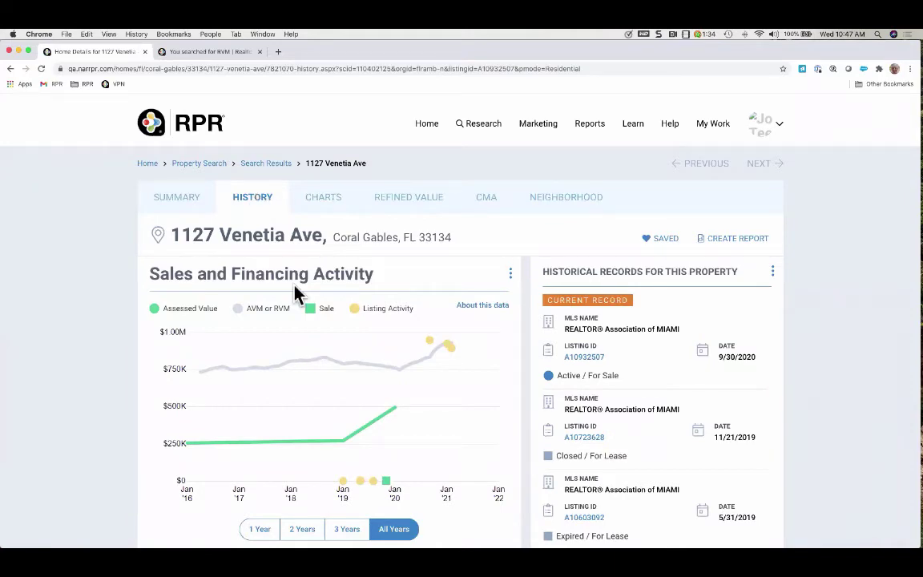
scroll(295, 295, down, 5)
scroll(295, 295, down, 3)
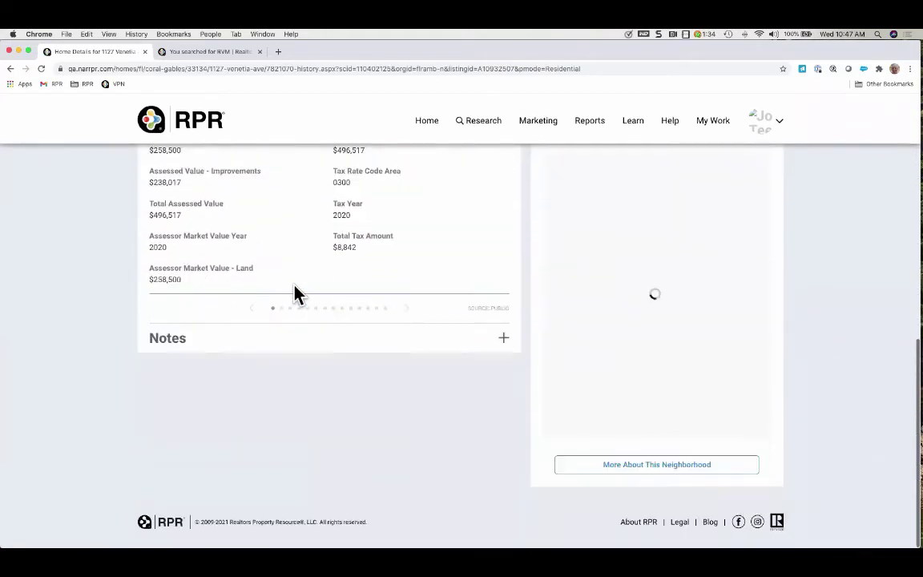
scroll(295, 295, up, 3)
scroll(295, 295, up, 5)
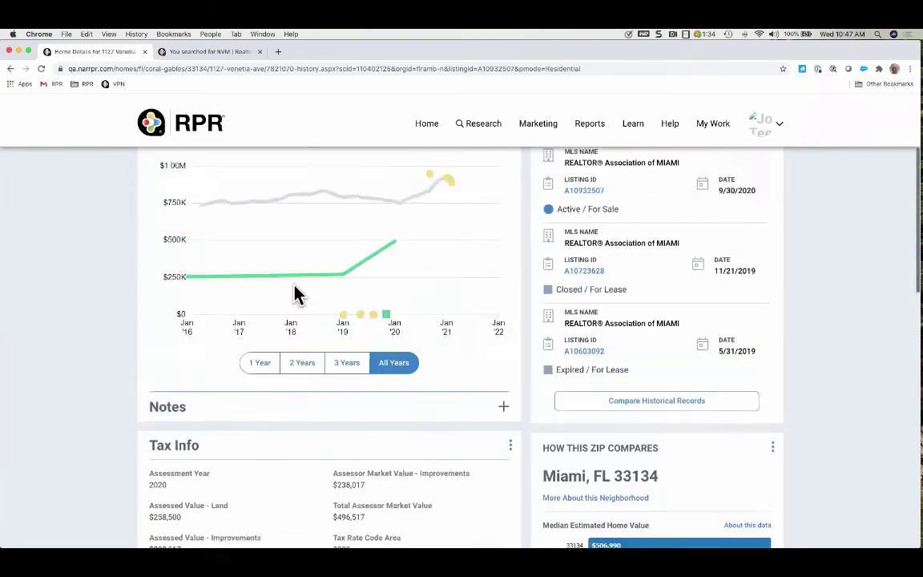
click(324, 198)
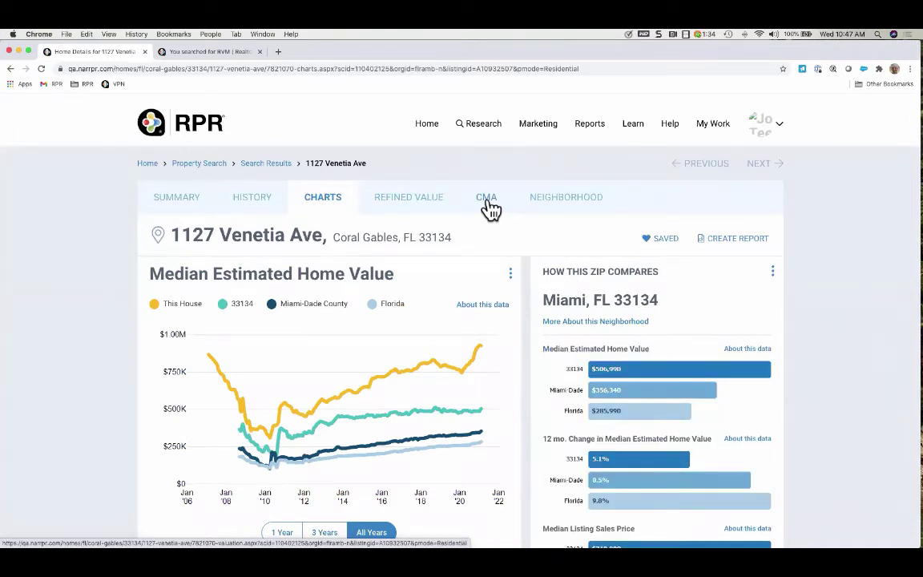
click(182, 203)
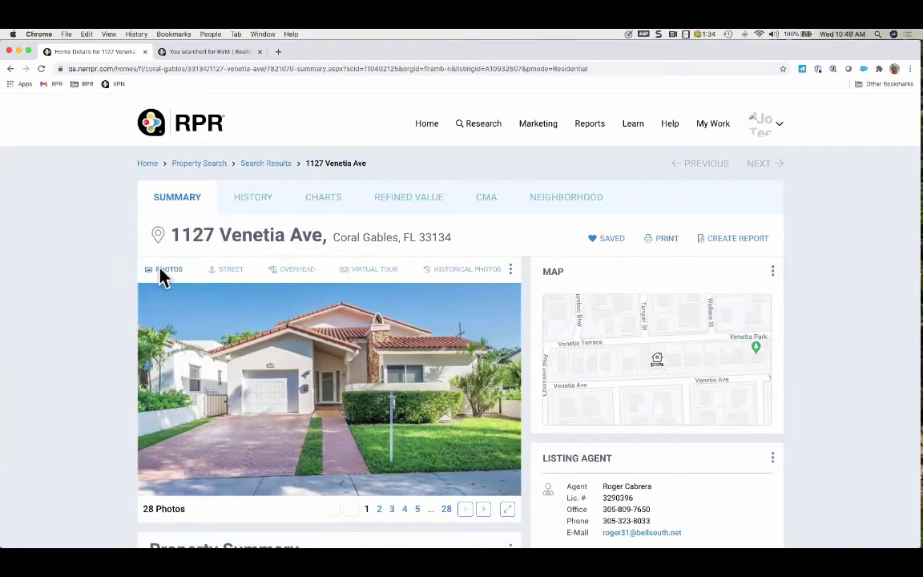
Switch the property image to street view, then to the overhead aerial view
click(238, 273)
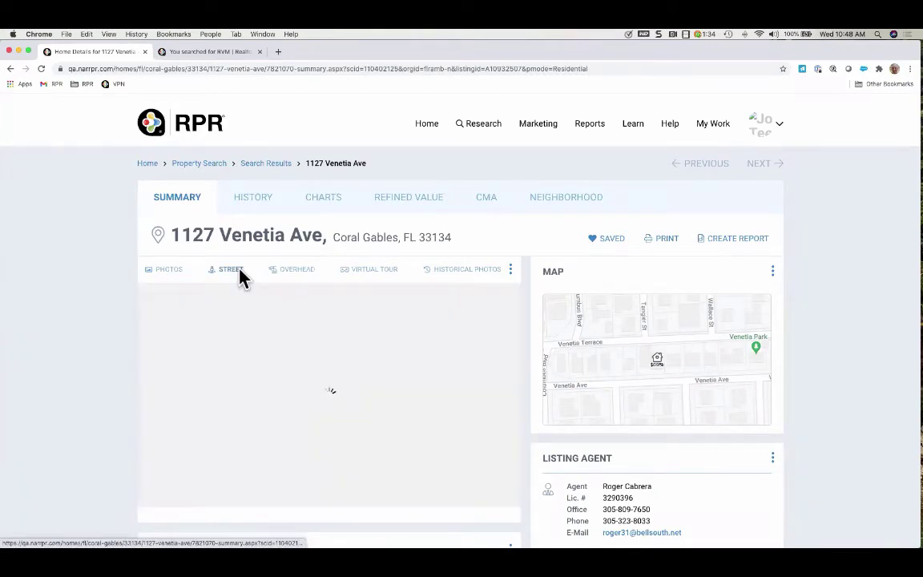
scroll(84, 255, down, 2)
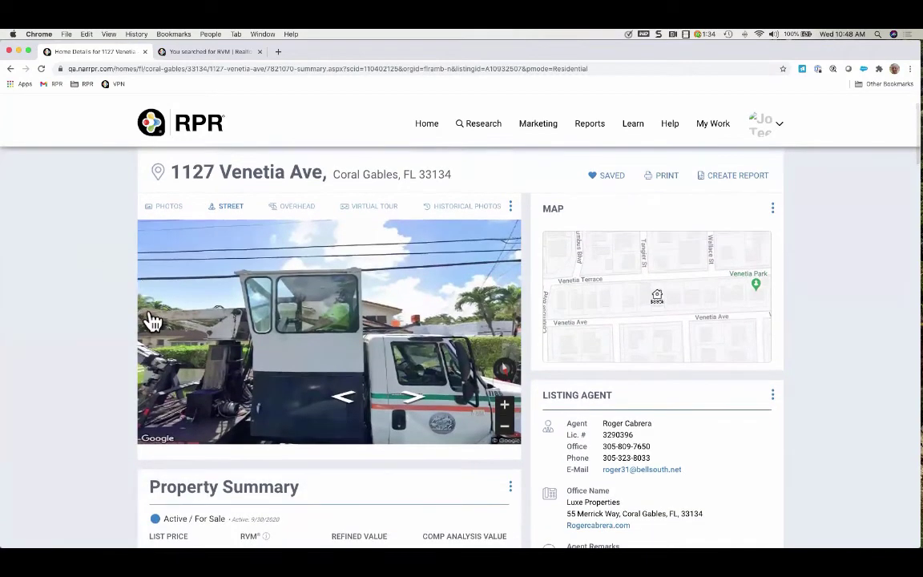
click(295, 213)
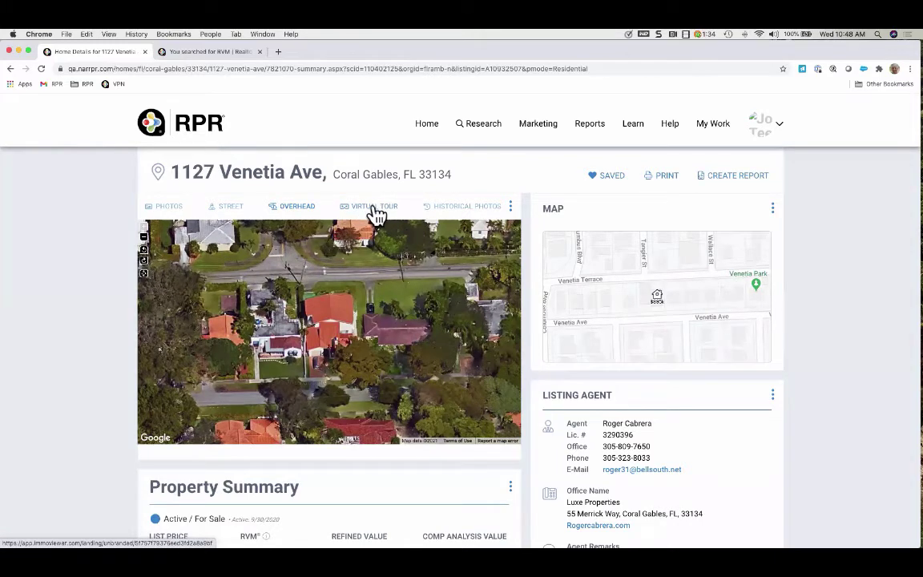
click(375, 210)
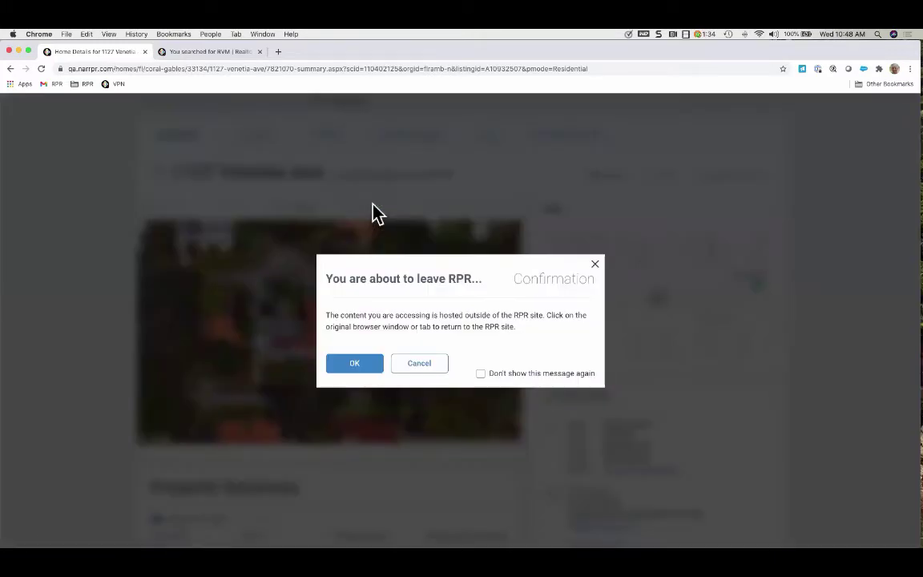
click(358, 370)
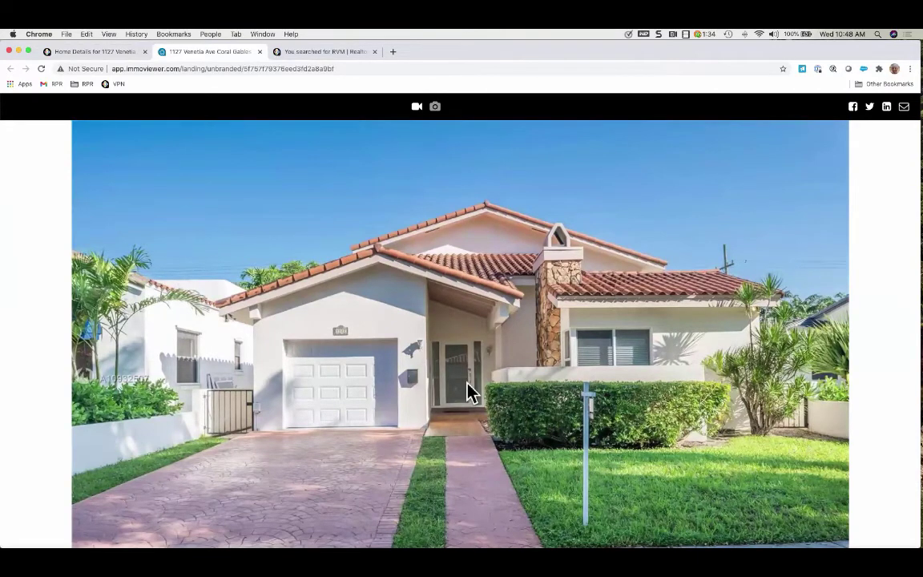
scroll(466, 392, down, 2)
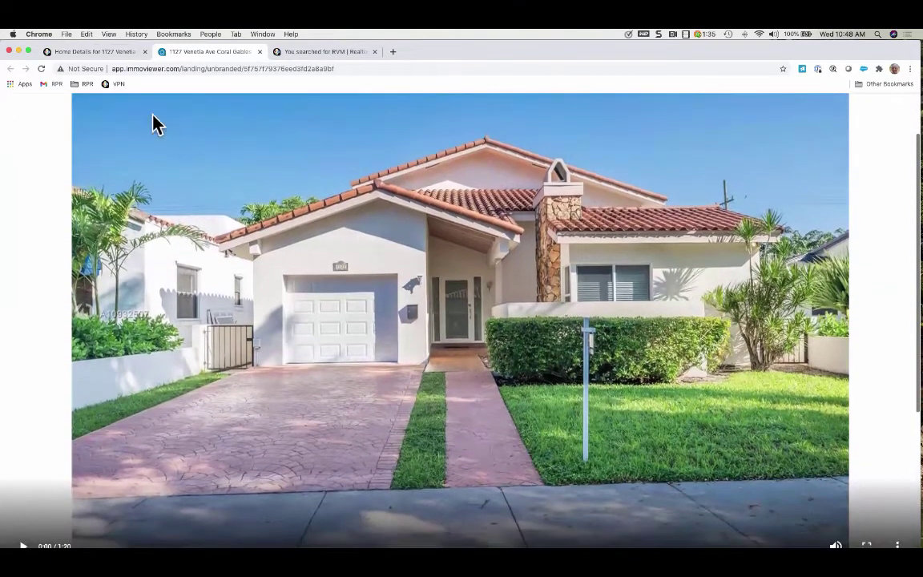
click(96, 52)
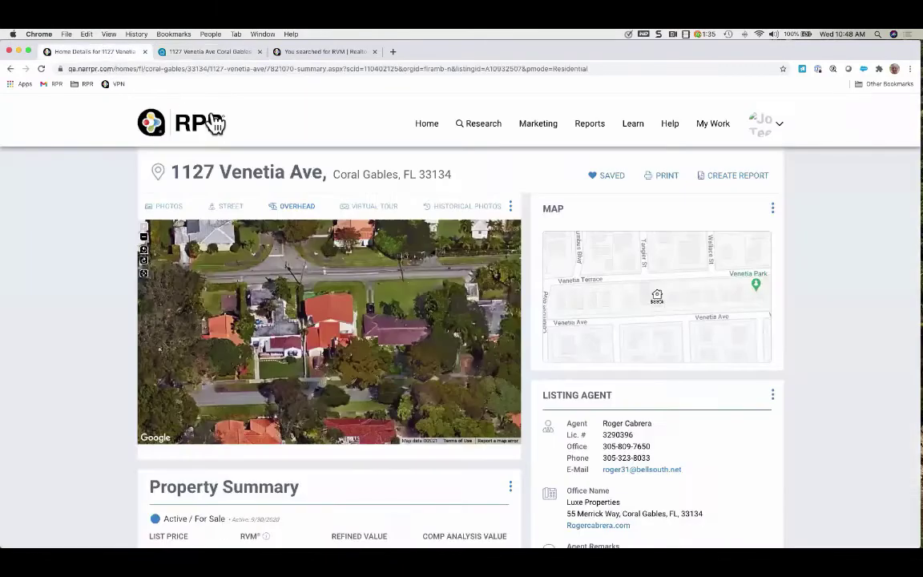
Browse the historical photos, keeping the 09.30.2020 set, then close them and show the photo gallery
click(485, 210)
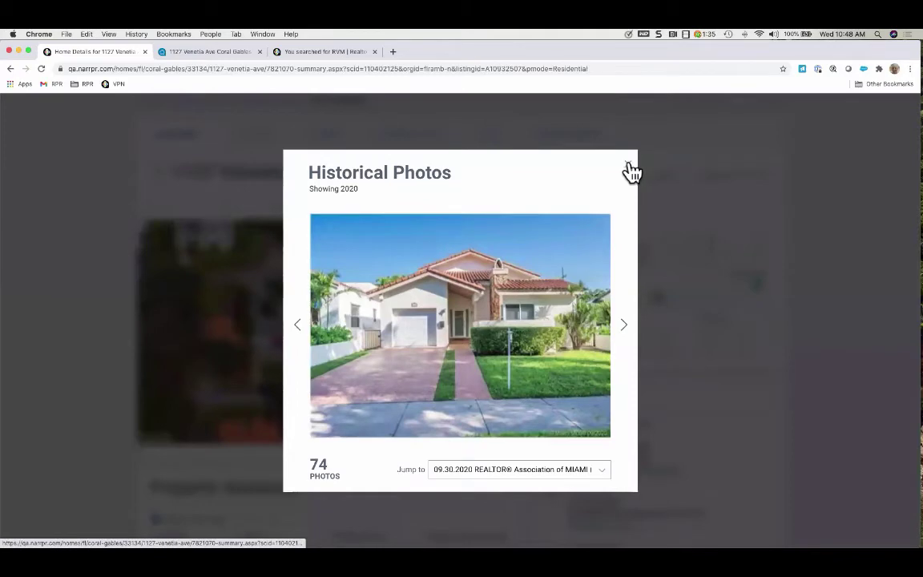
click(603, 473)
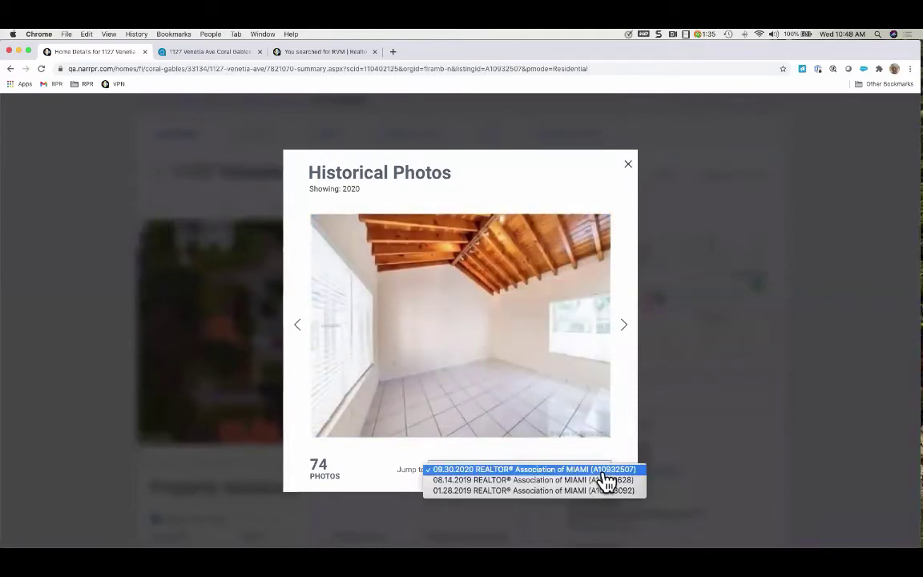
click(659, 149)
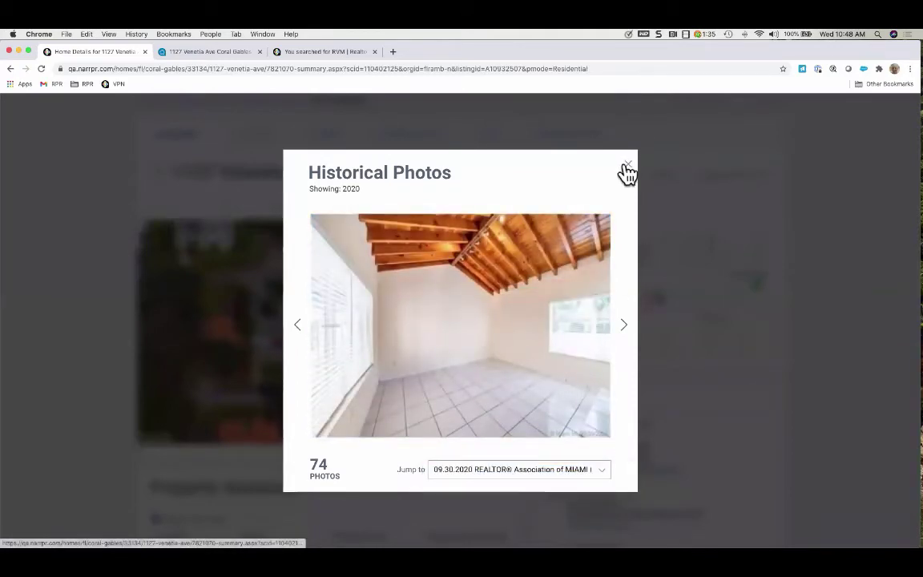
click(626, 170)
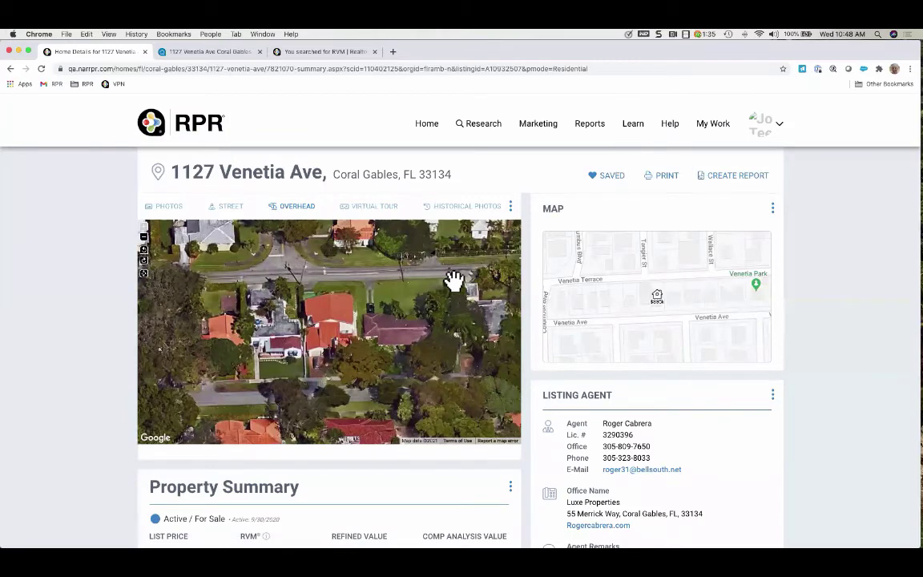
click(169, 207)
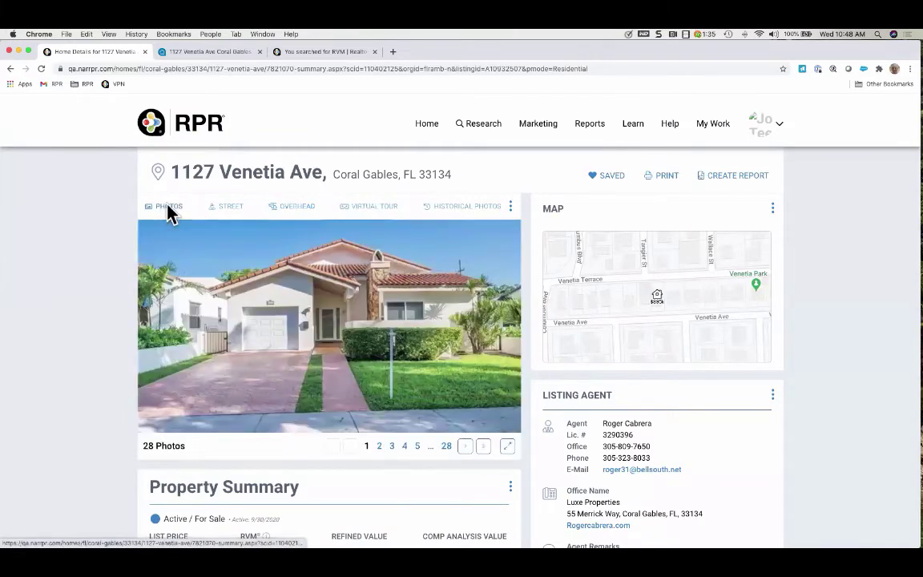
click(688, 298)
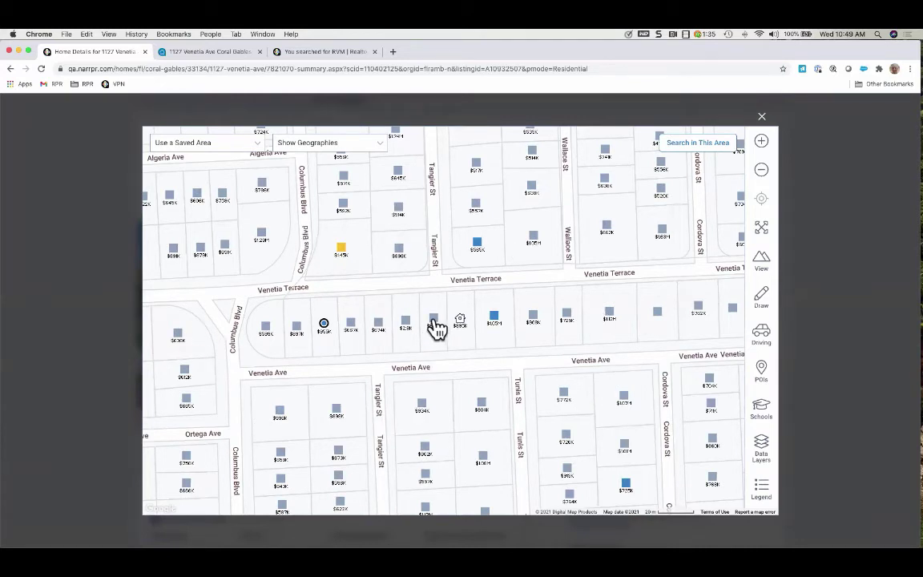
click(433, 322)
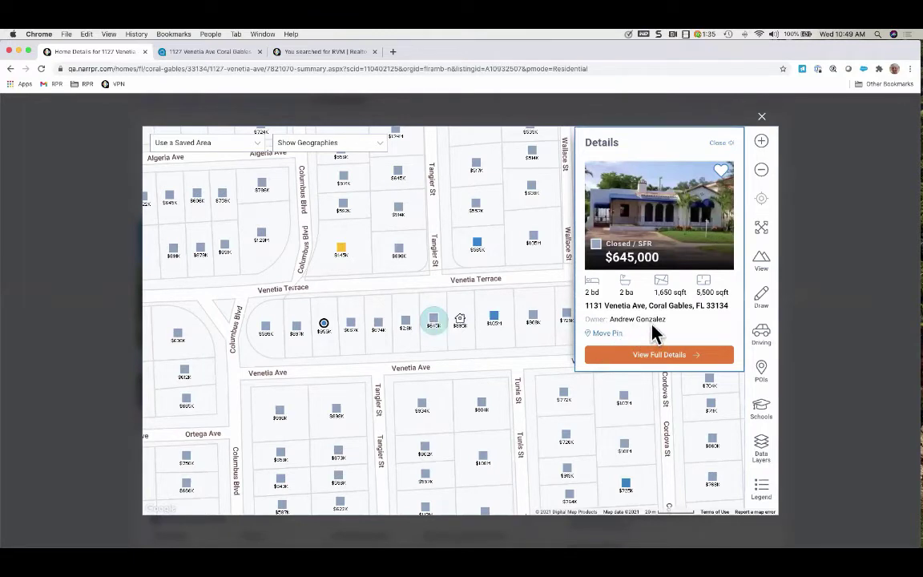
click(324, 327)
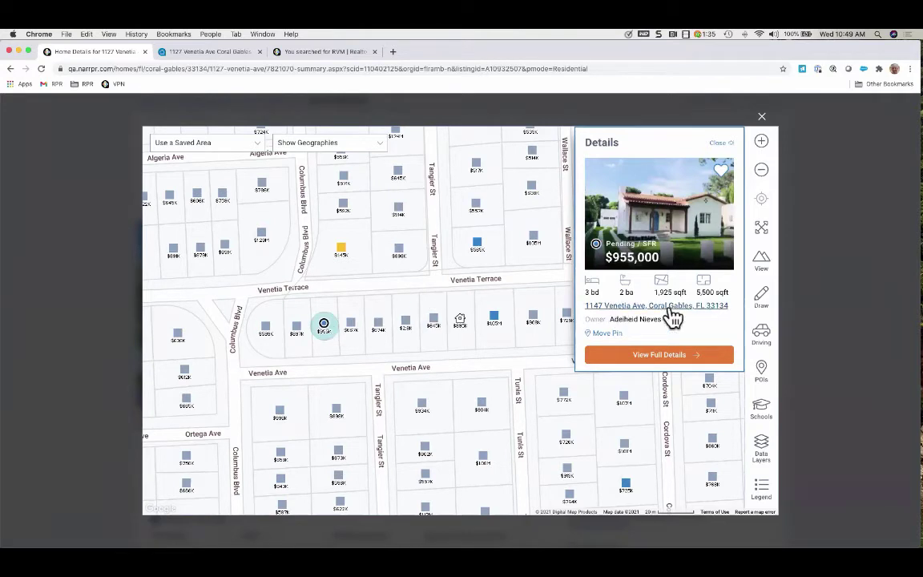
click(343, 255)
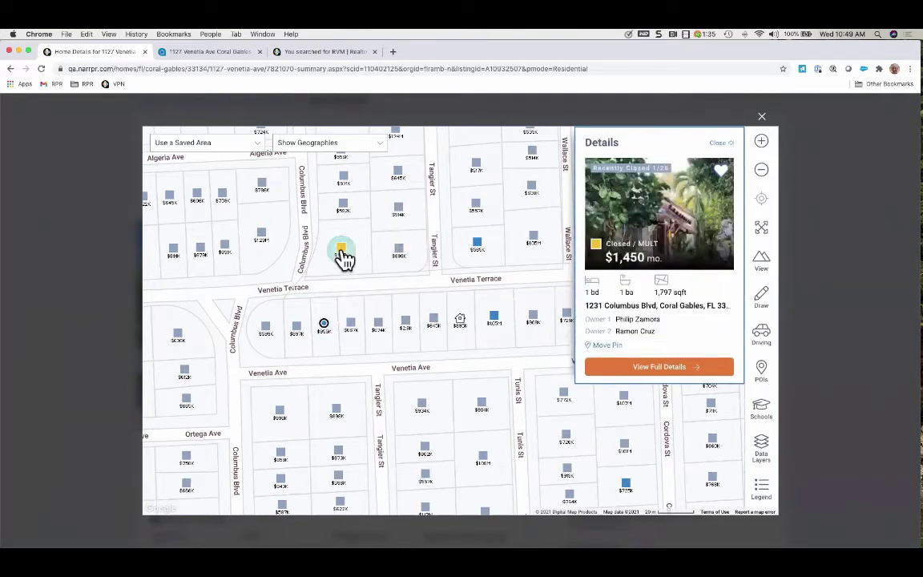
click(481, 248)
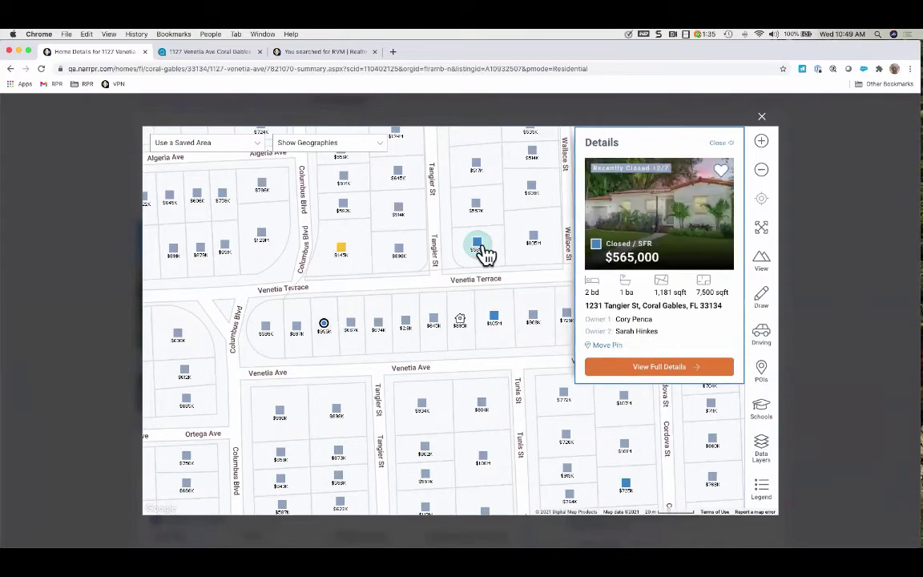
click(477, 206)
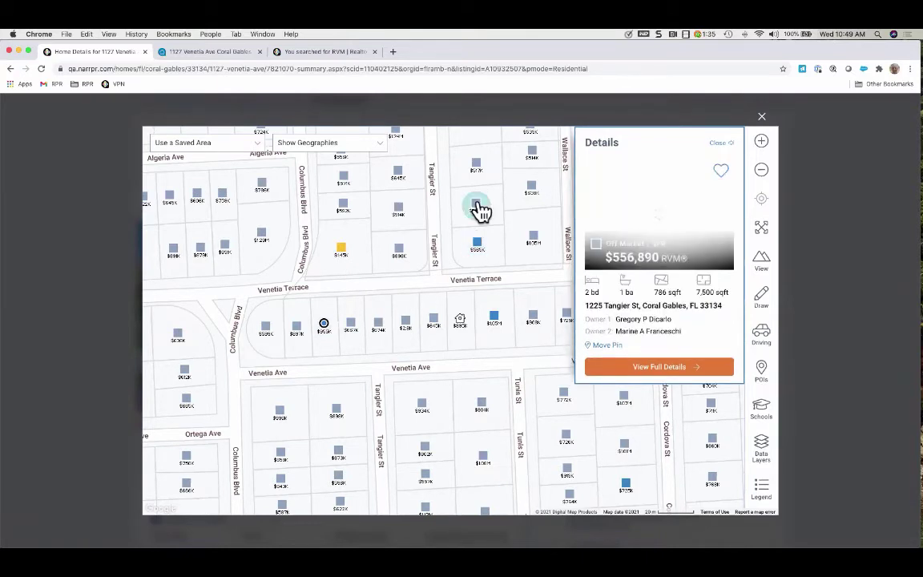
click(401, 215)
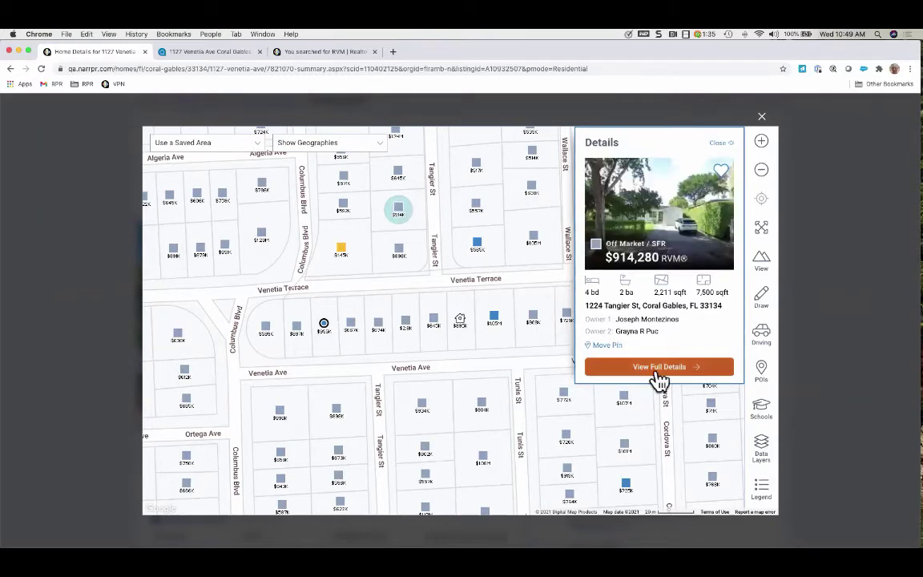
click(721, 144)
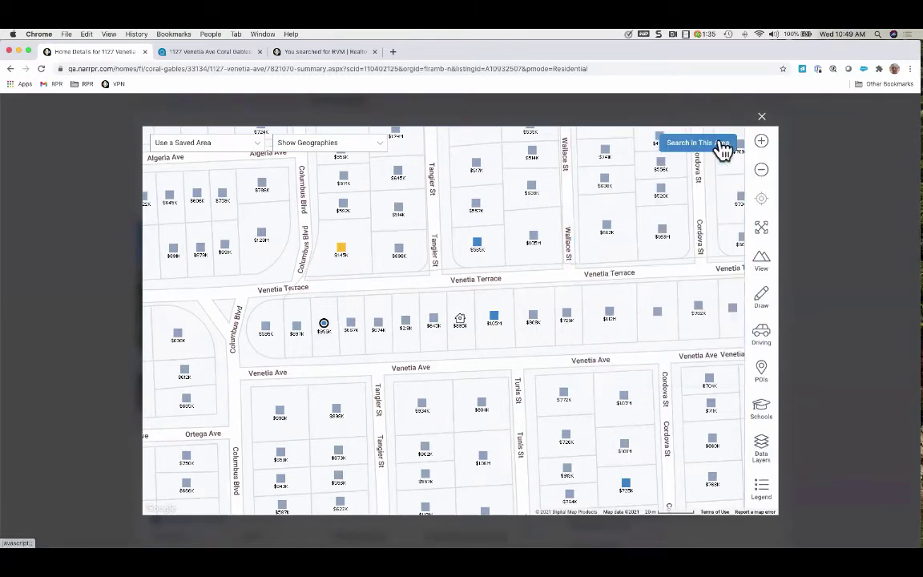
Close the neighbourhood map and advance the property photos to interior photo 3
click(763, 123)
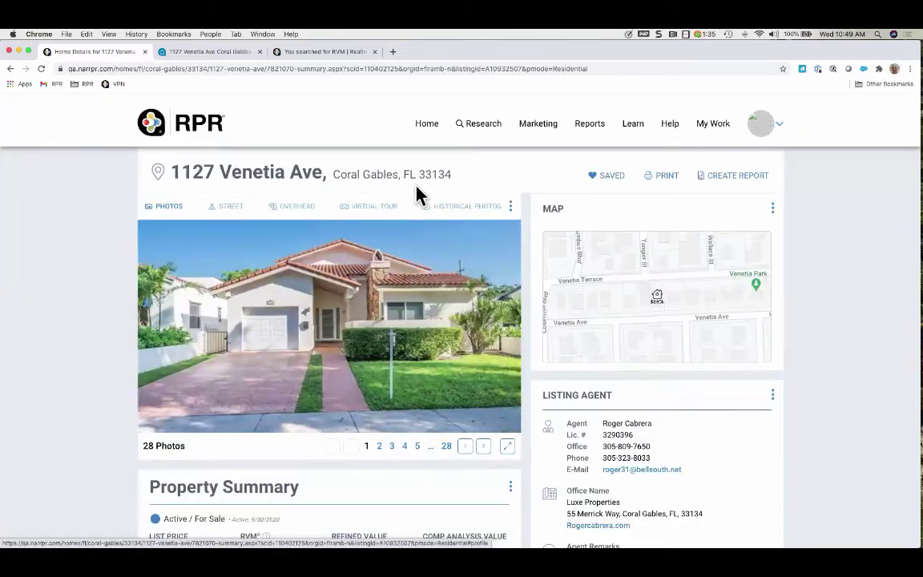
scroll(111, 383, down, 1)
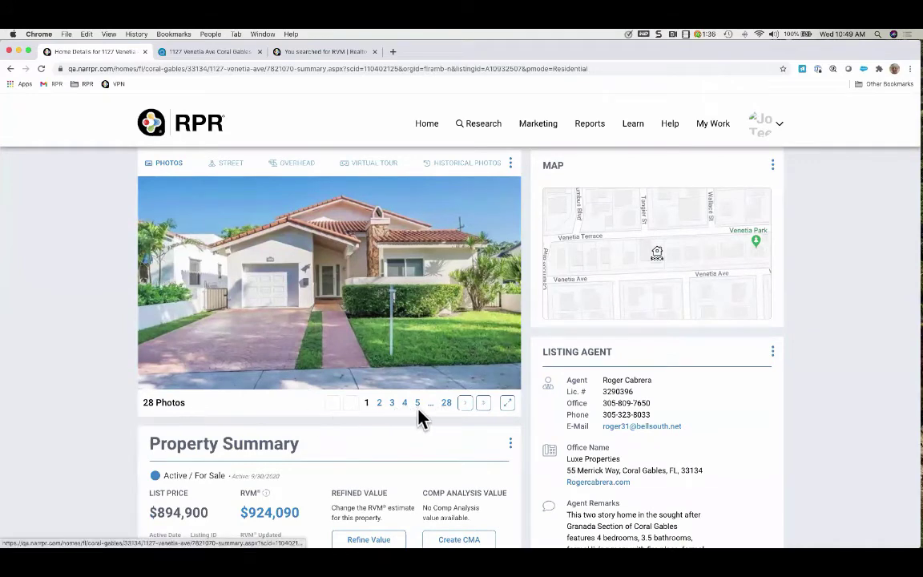
click(465, 409)
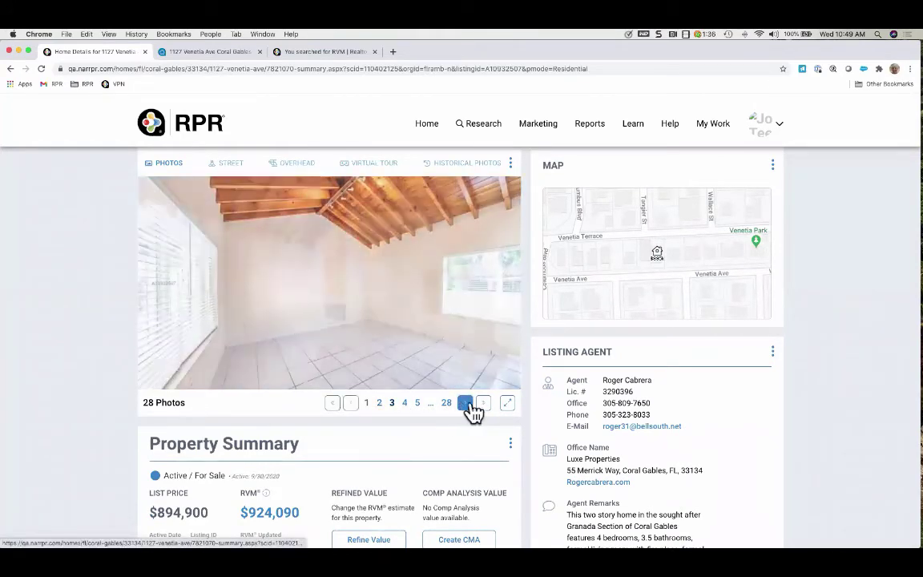
click(469, 410)
View the photos in the full-screen gallery, close it, and scroll to Property Summary
click(508, 404)
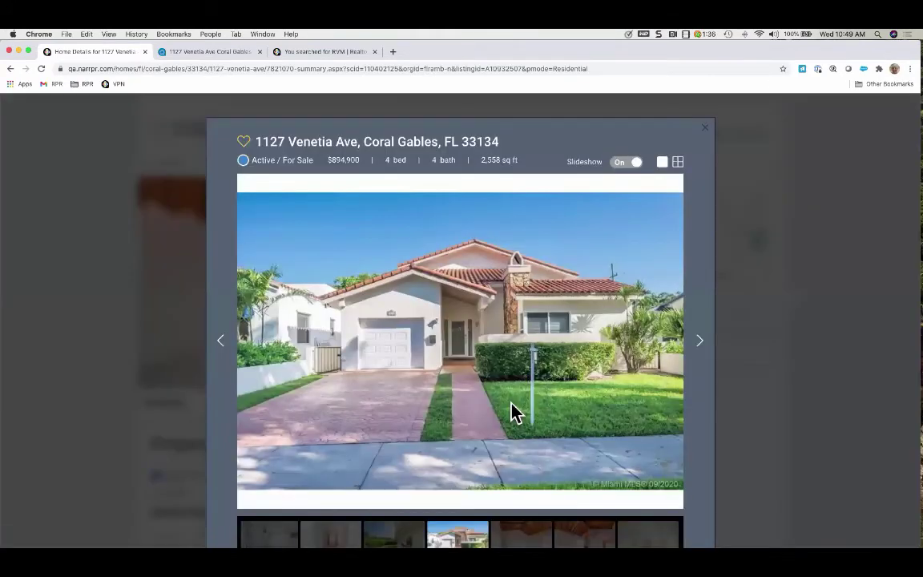
scroll(513, 412, down, 1)
scroll(511, 412, up, 1)
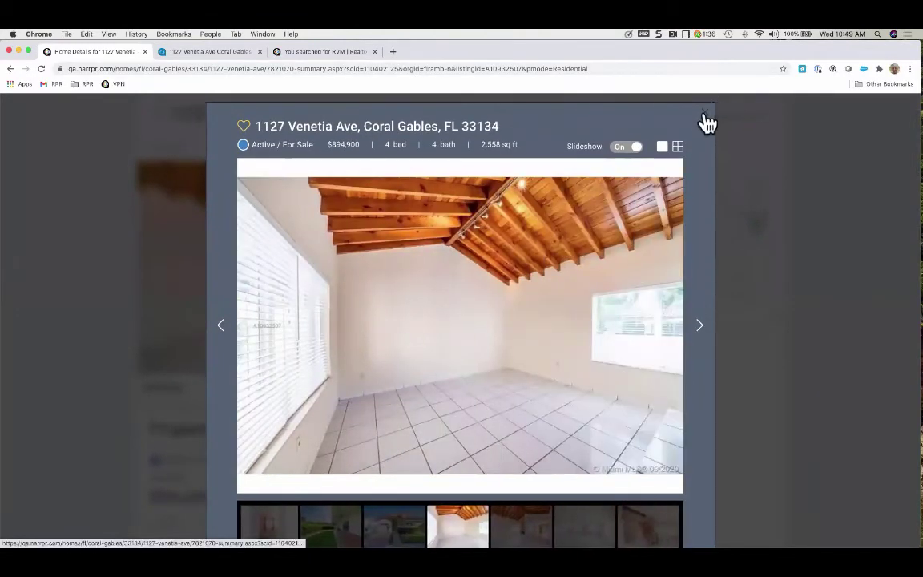
click(704, 112)
scroll(93, 403, down, 4)
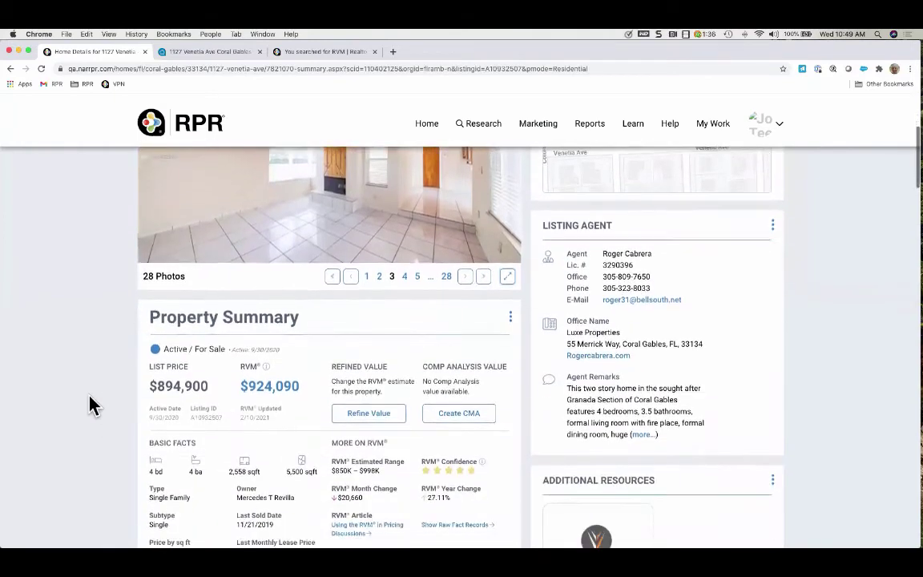
scroll(93, 402, down, 2)
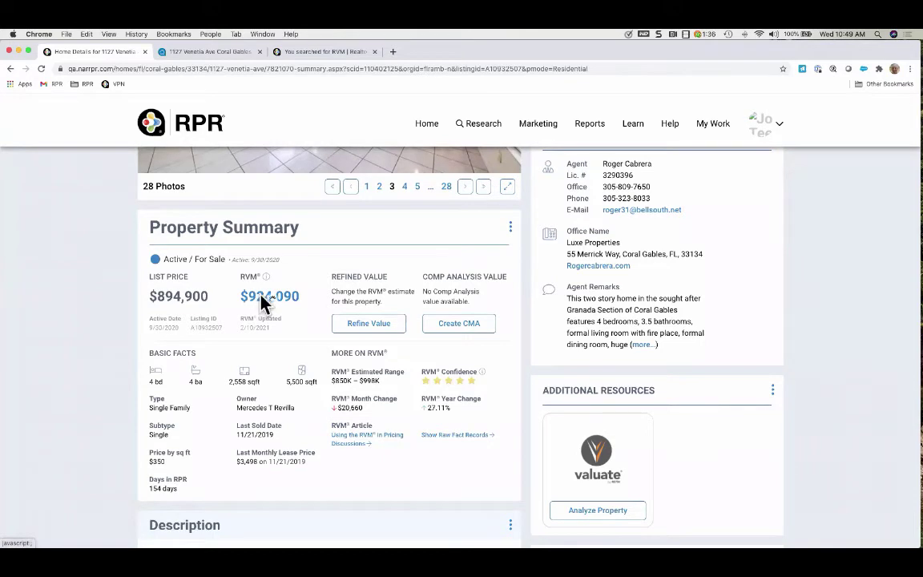
click(264, 302)
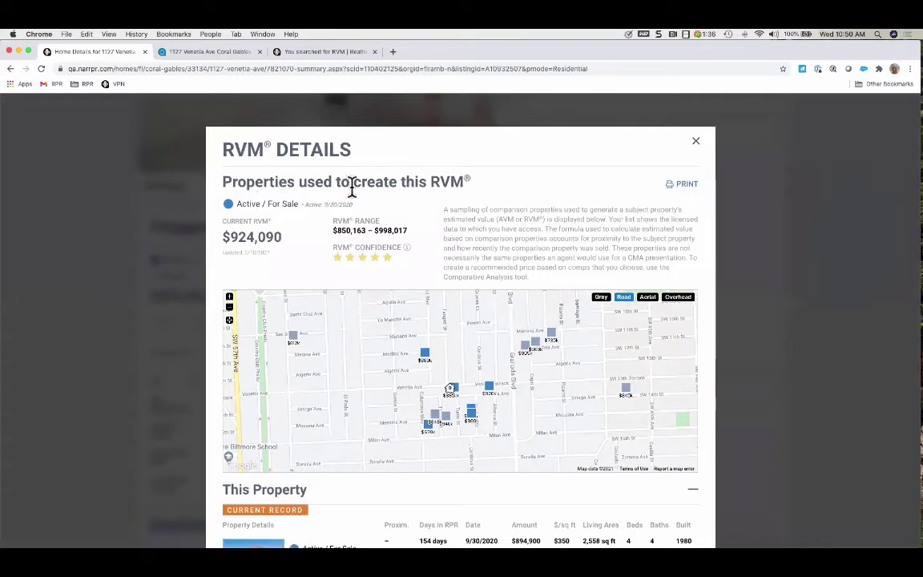
scroll(377, 313, down, 2)
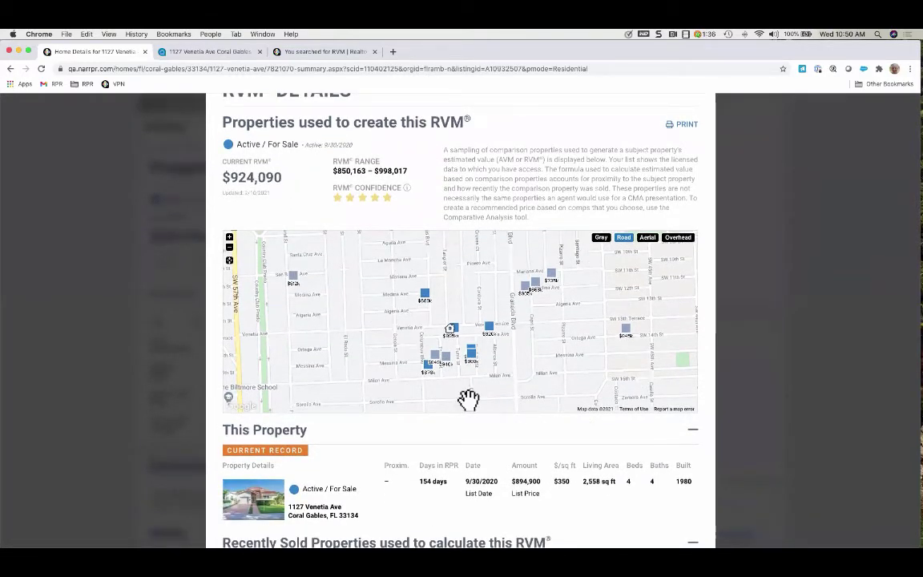
scroll(474, 268, down, 3)
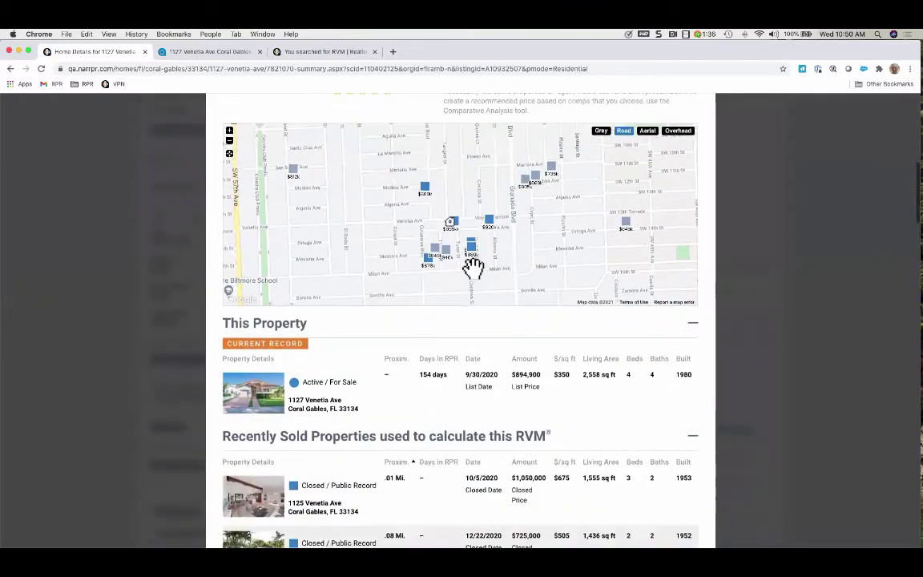
scroll(474, 267, down, 10)
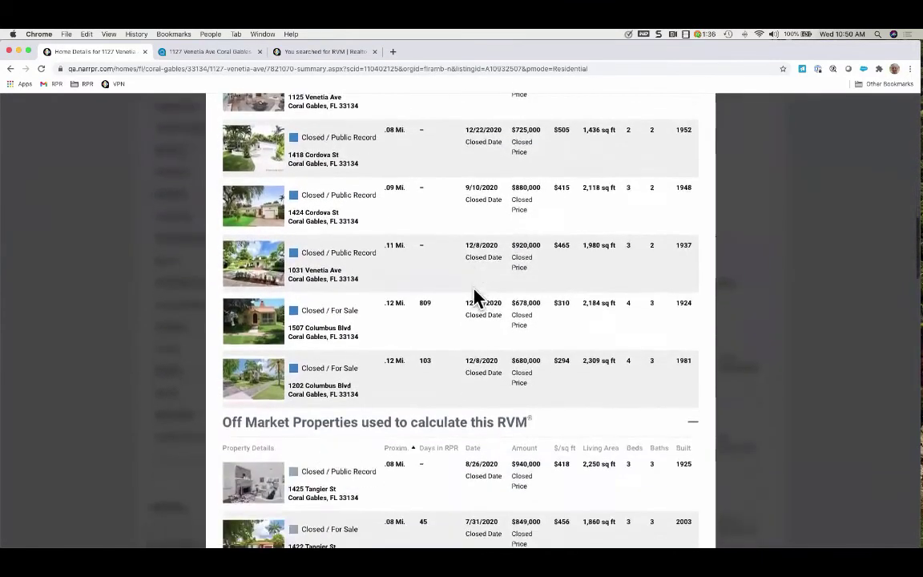
scroll(474, 295, down, 5)
scroll(475, 295, up, 7)
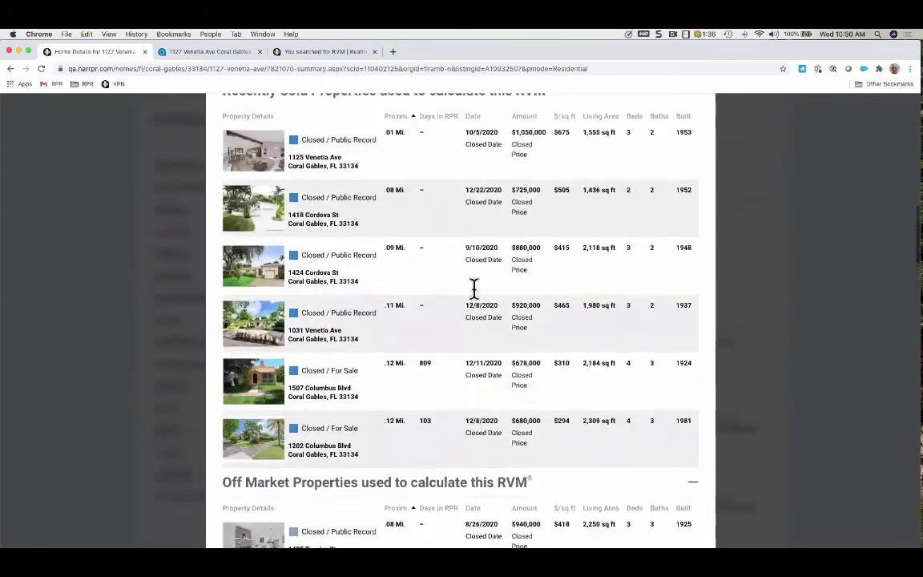
scroll(474, 287, up, 10)
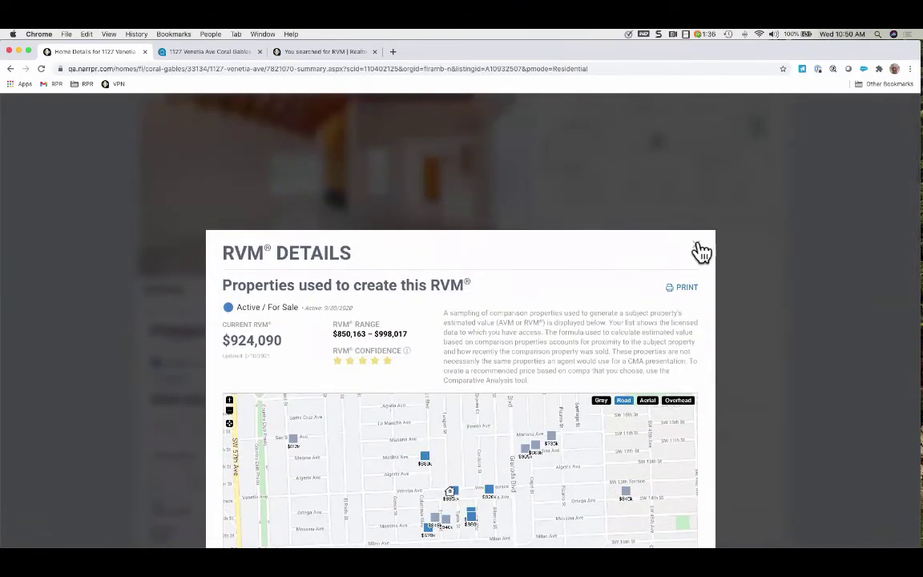
click(697, 248)
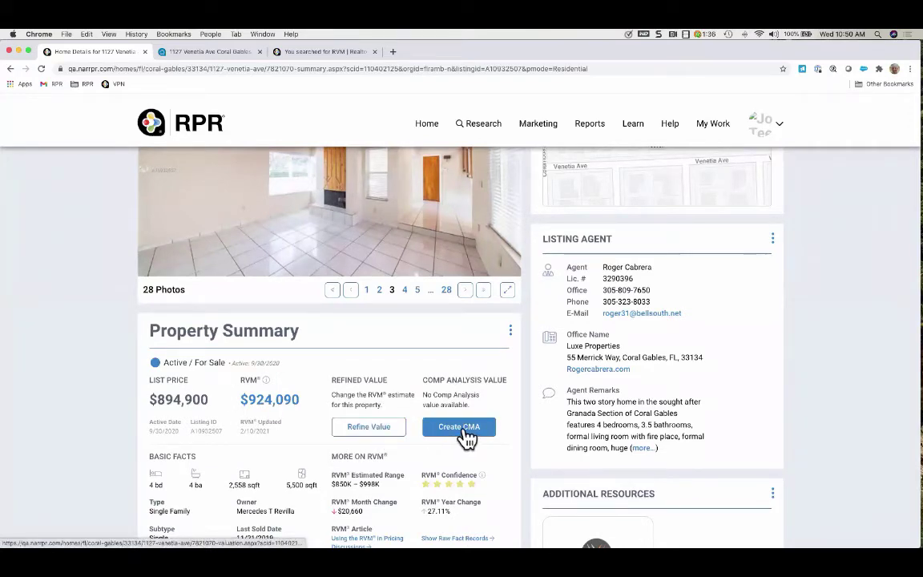
scroll(467, 437, up, 5)
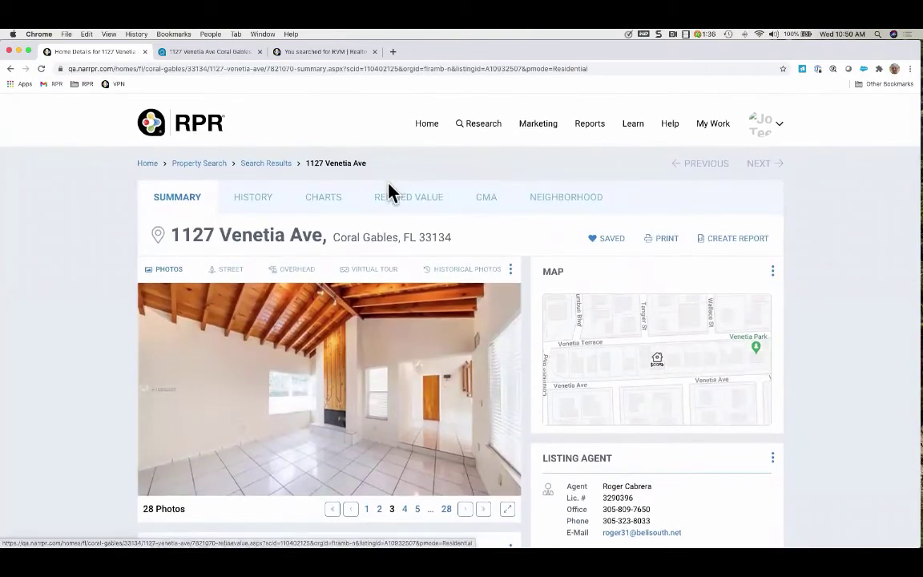
scroll(97, 350, down, 3)
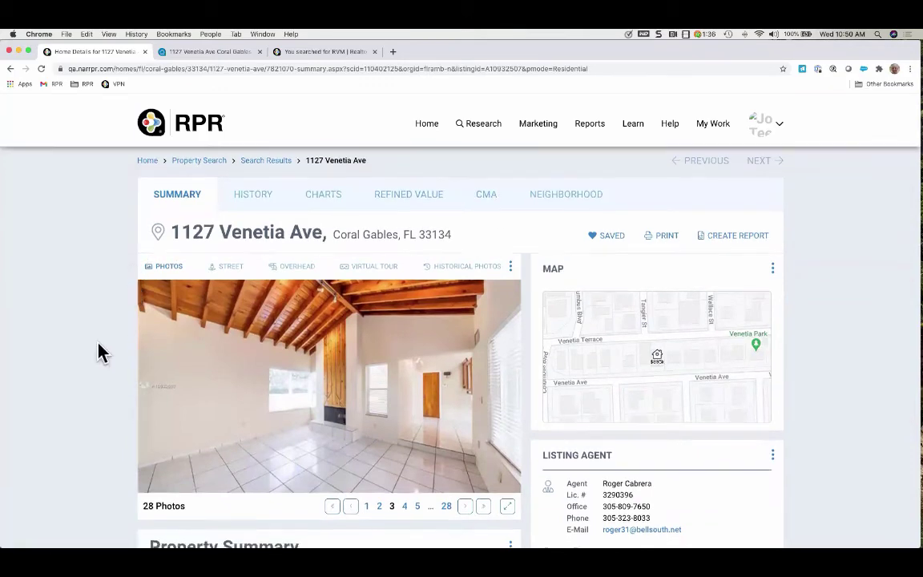
scroll(98, 347, down, 3)
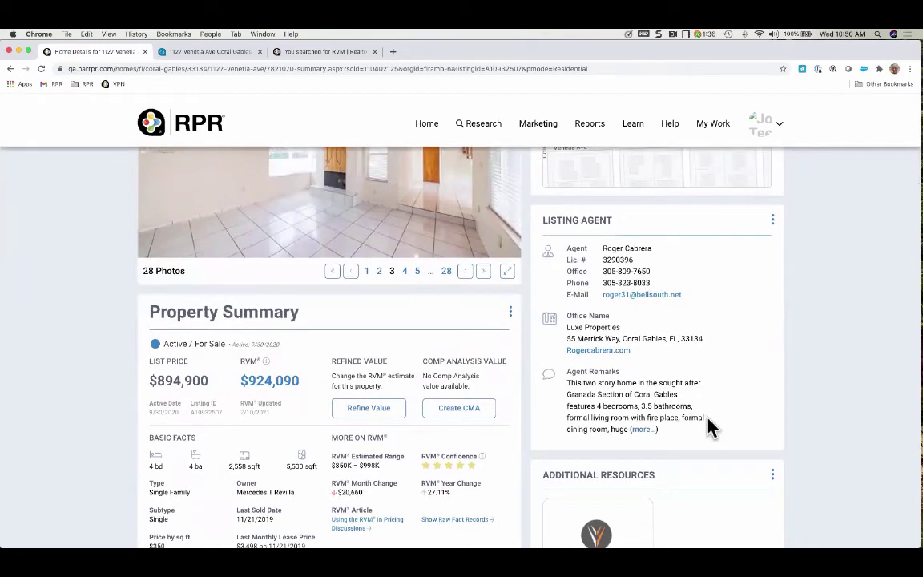
scroll(709, 427, down, 5)
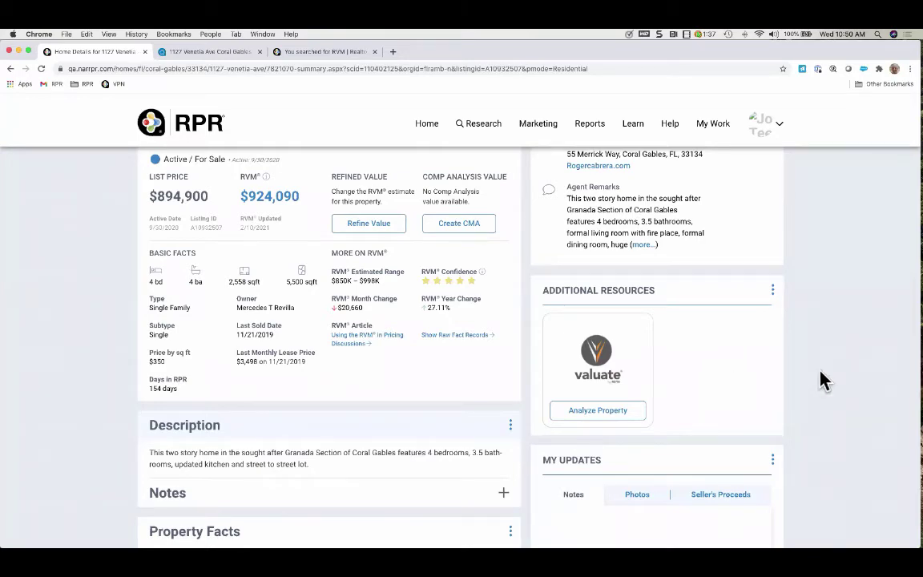
scroll(382, 413, down, 5)
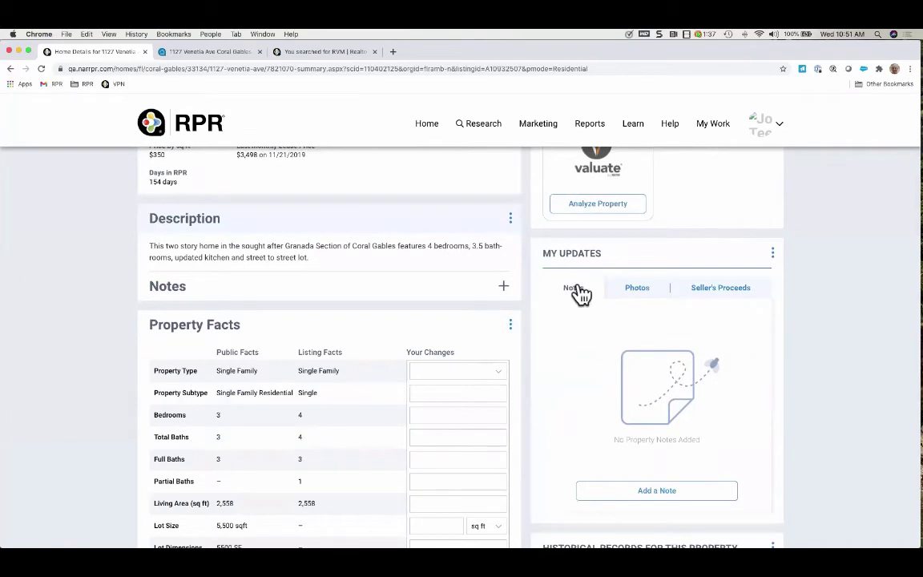
scroll(580, 314, down, 1)
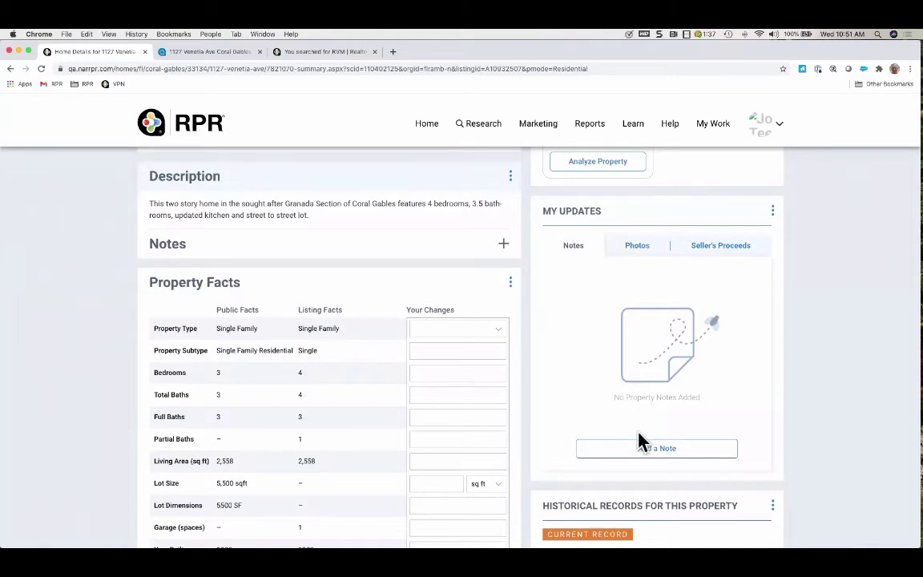
Save a My Updates note saying the property is perfect for a client family
click(674, 455)
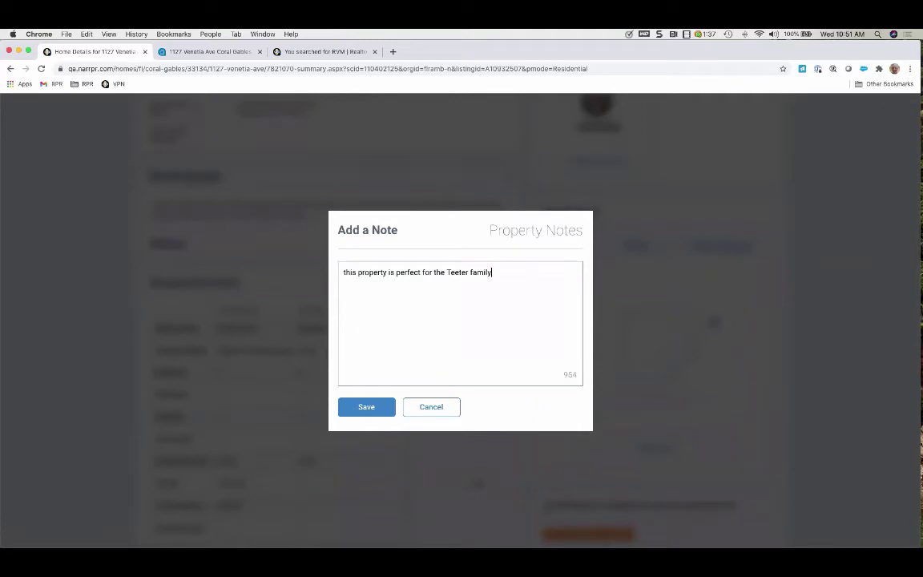
click(373, 410)
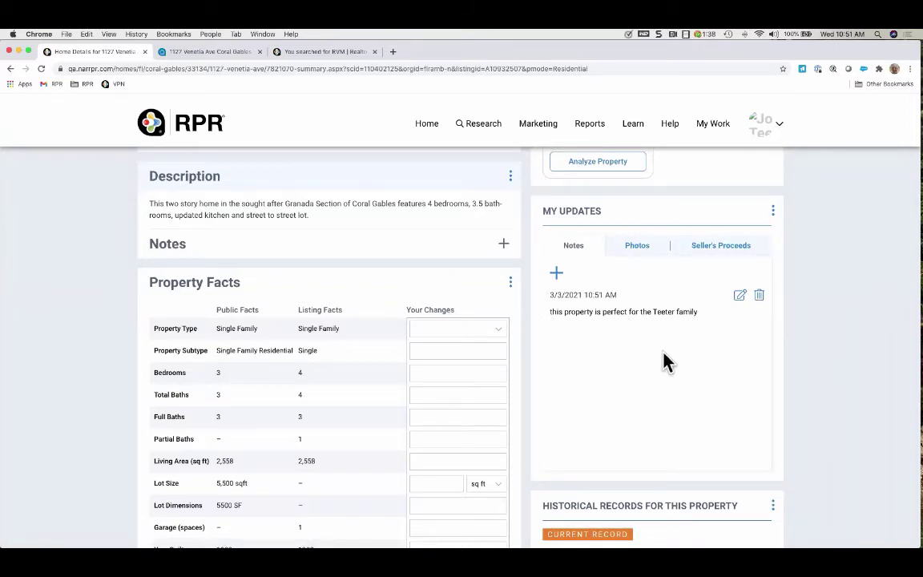
scroll(467, 392, down, 5)
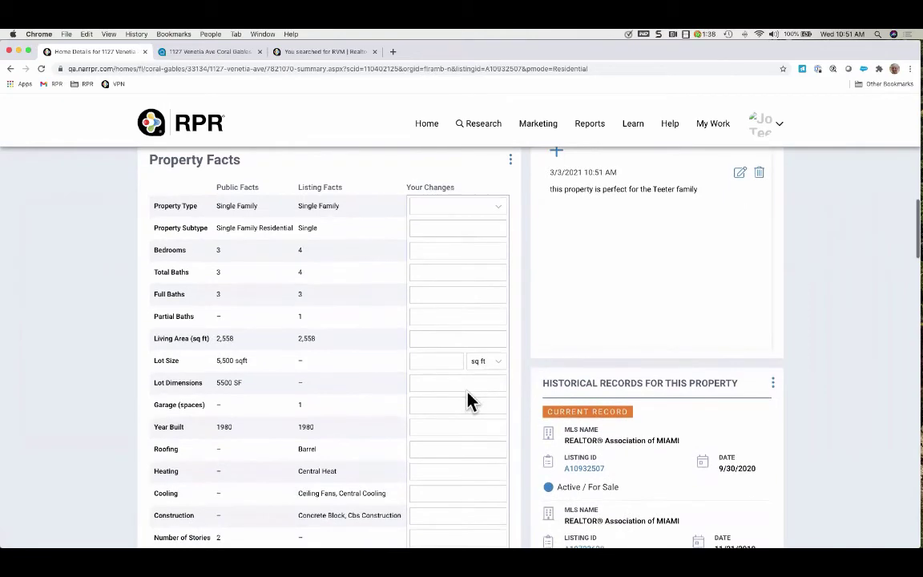
Open the 2019 lease listing record in a new tab and return to the details page
scroll(467, 401, down, 3)
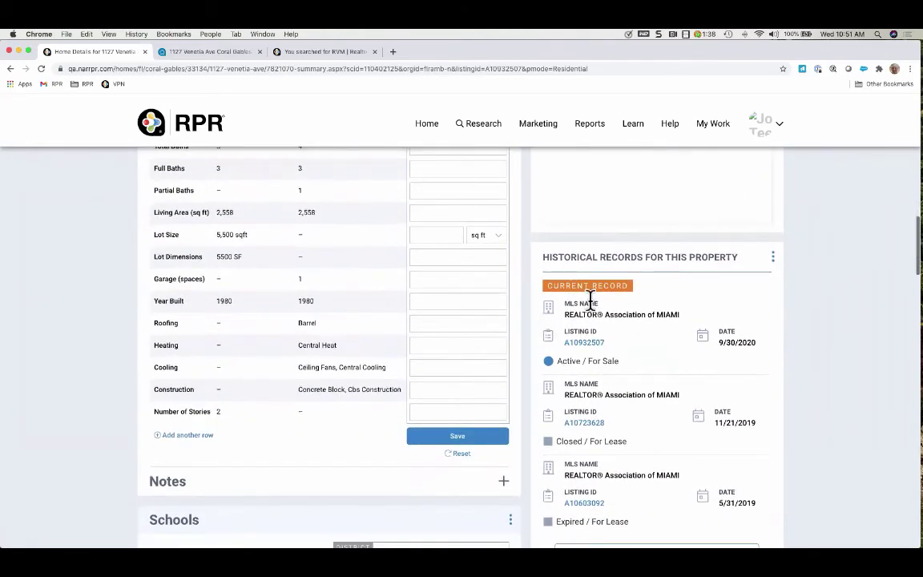
scroll(600, 341, down, 3)
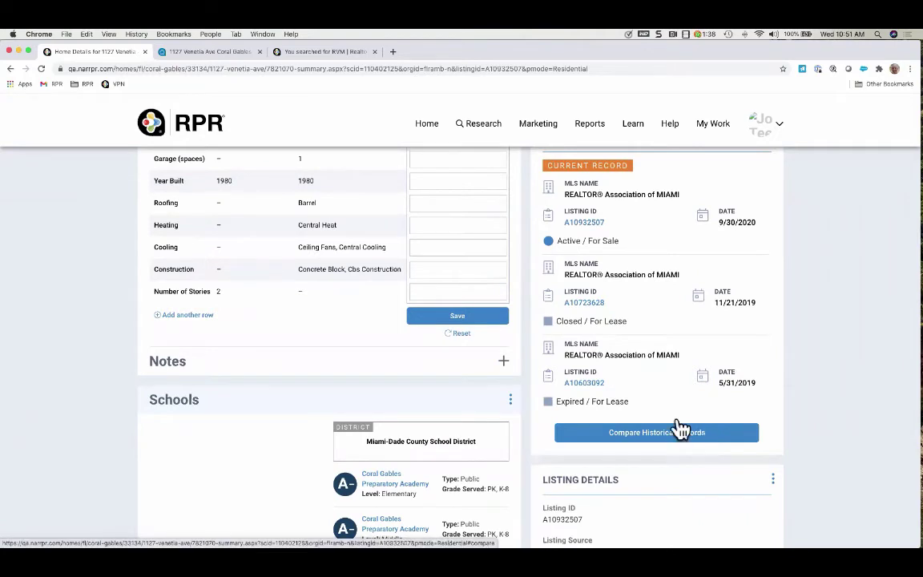
click(590, 306)
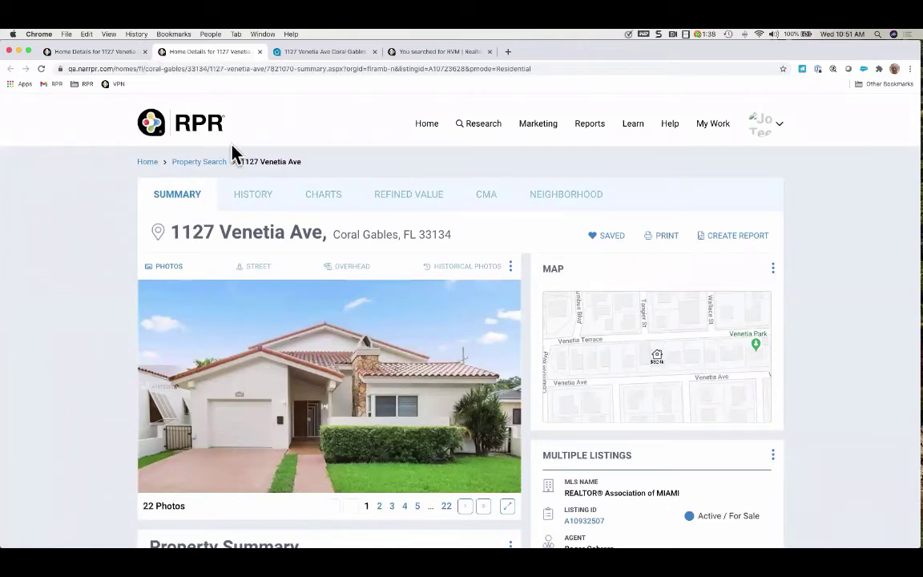
click(114, 52)
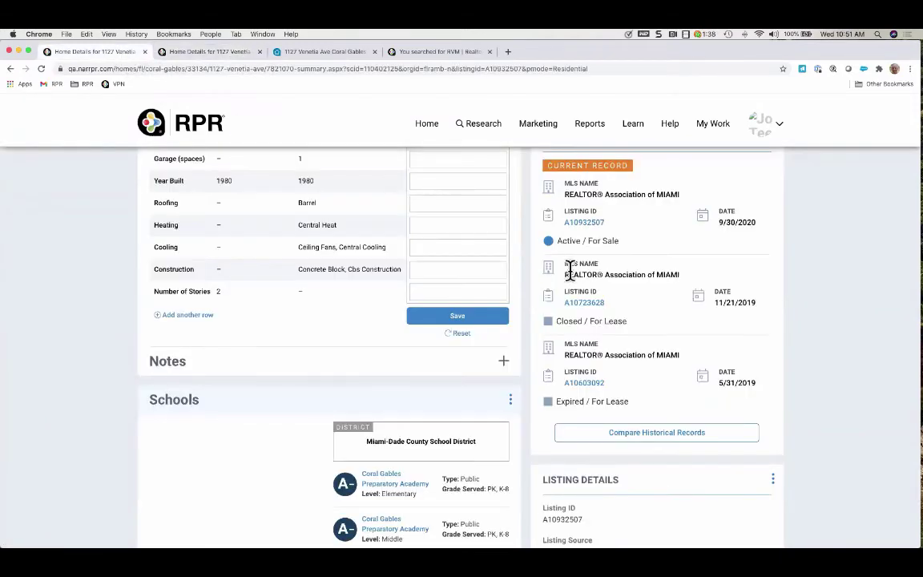
Read down the page to the tax information and Legal Description, leaving the Other Details card unchanged
scroll(643, 340, down, 6)
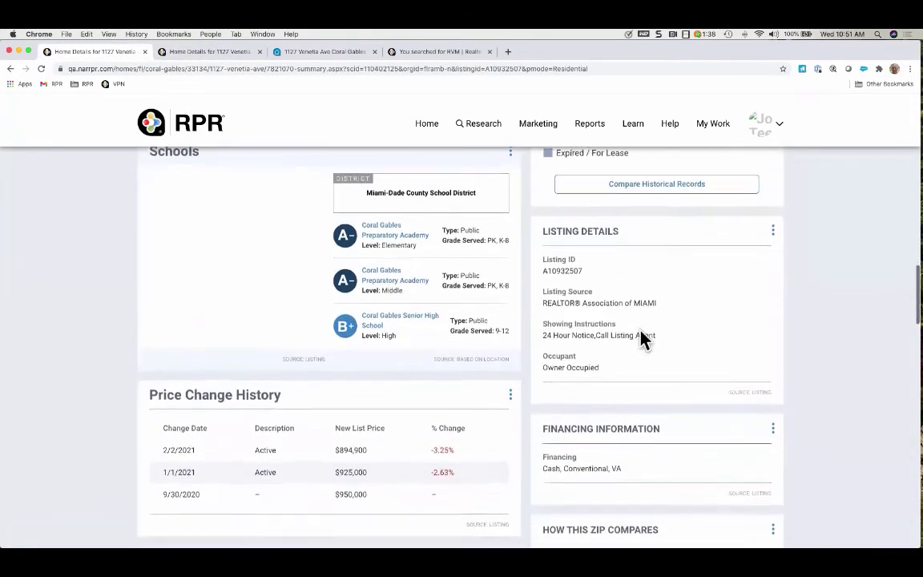
scroll(643, 340, down, 8)
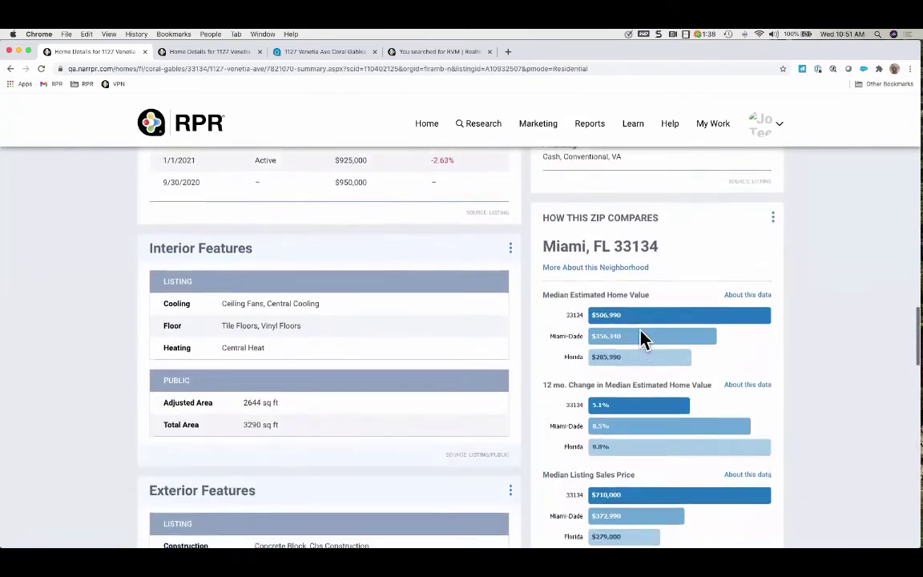
scroll(643, 340, down, 10)
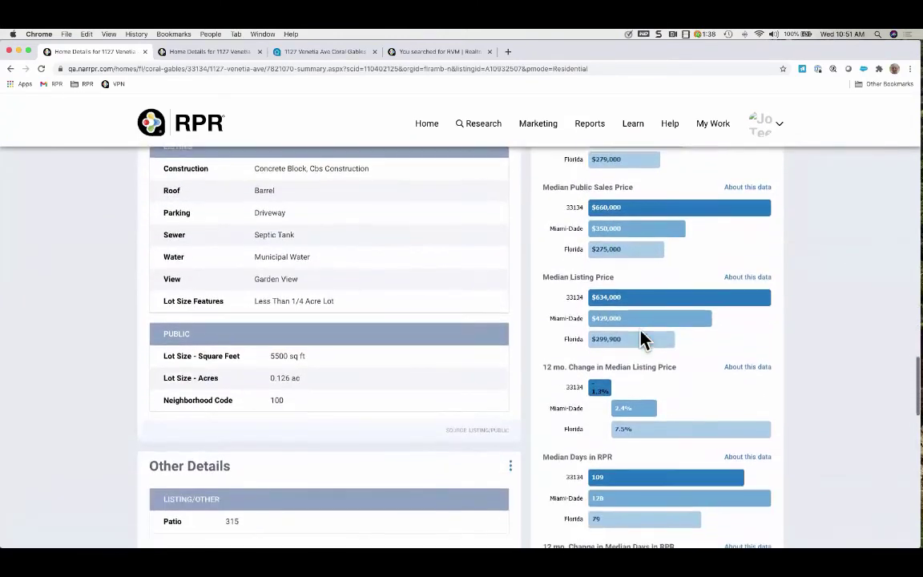
scroll(643, 339, down, 7)
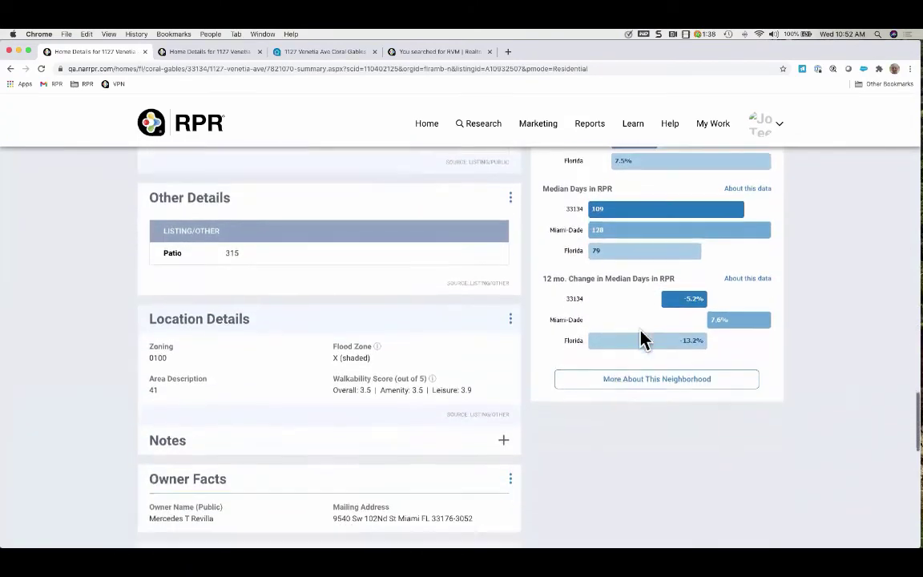
scroll(643, 339, down, 1)
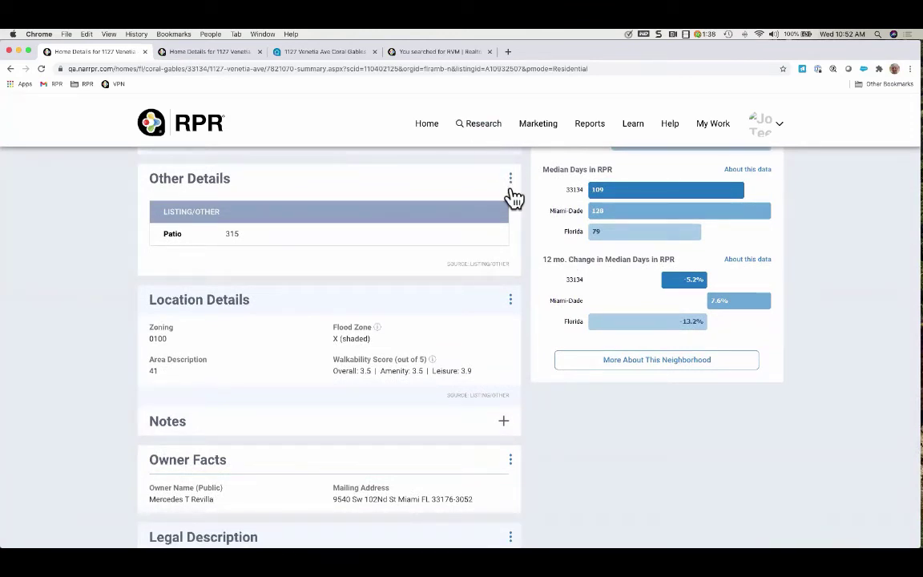
click(510, 183)
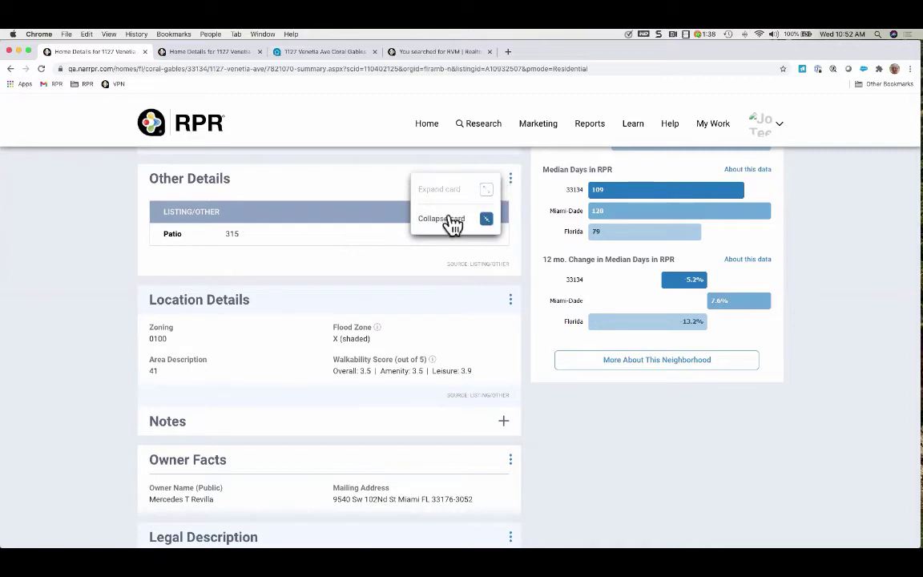
click(512, 190)
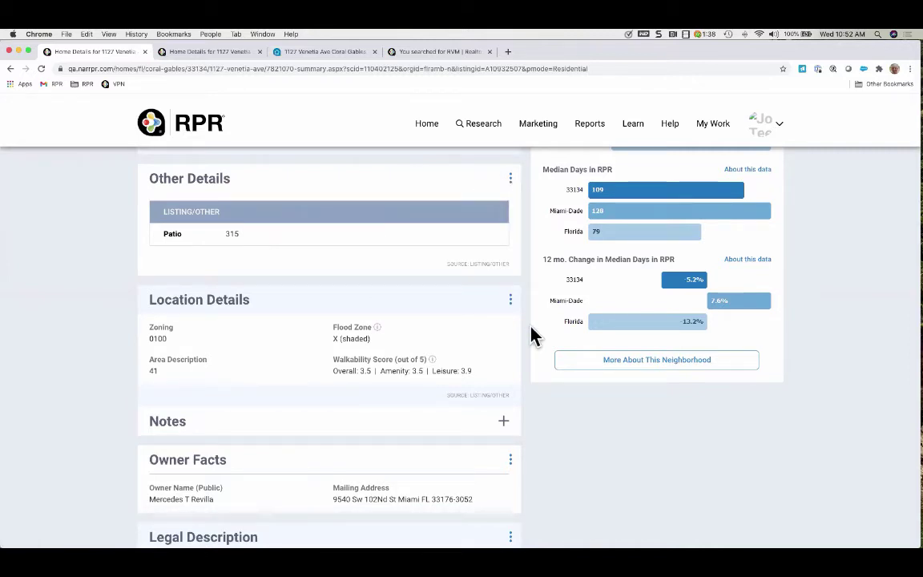
scroll(533, 335, down, 5)
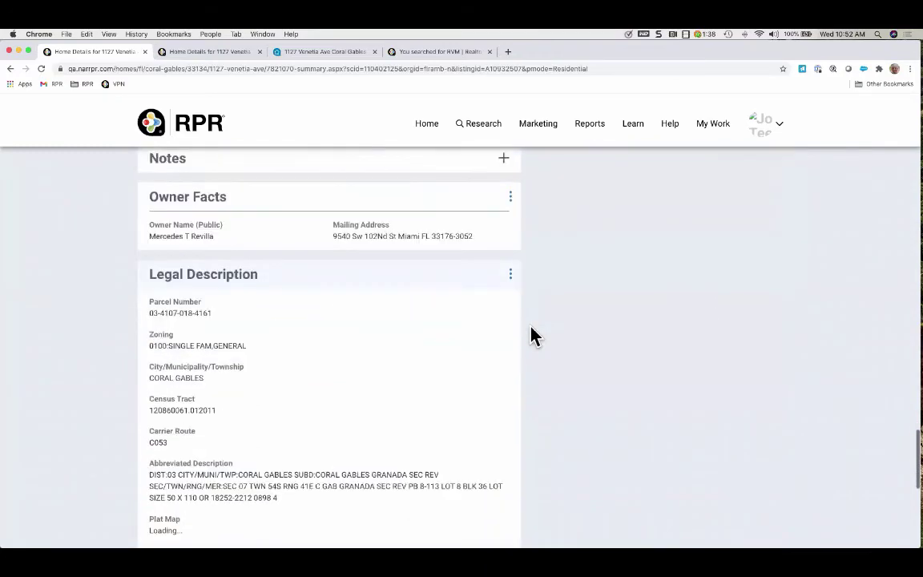
scroll(533, 335, down, 6)
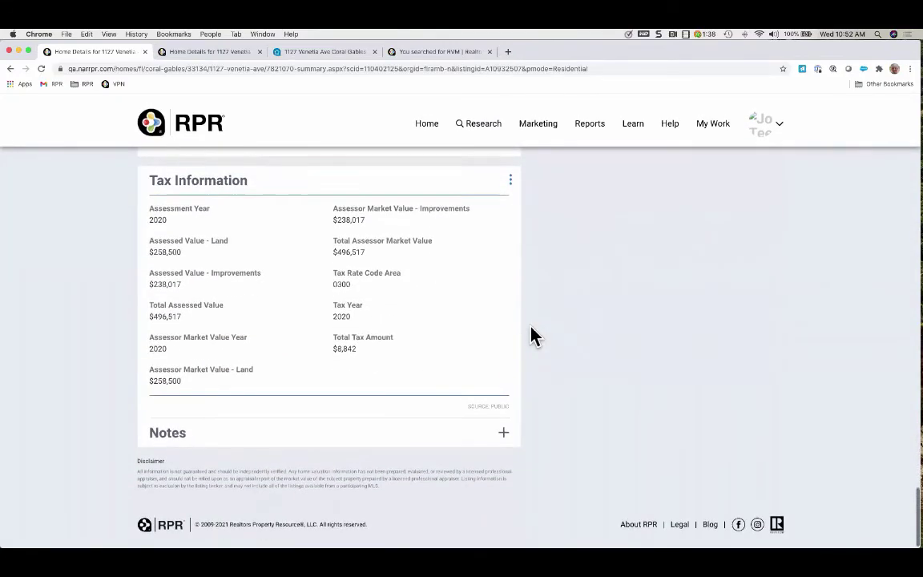
scroll(533, 335, up, 10)
scroll(533, 335, up, 15)
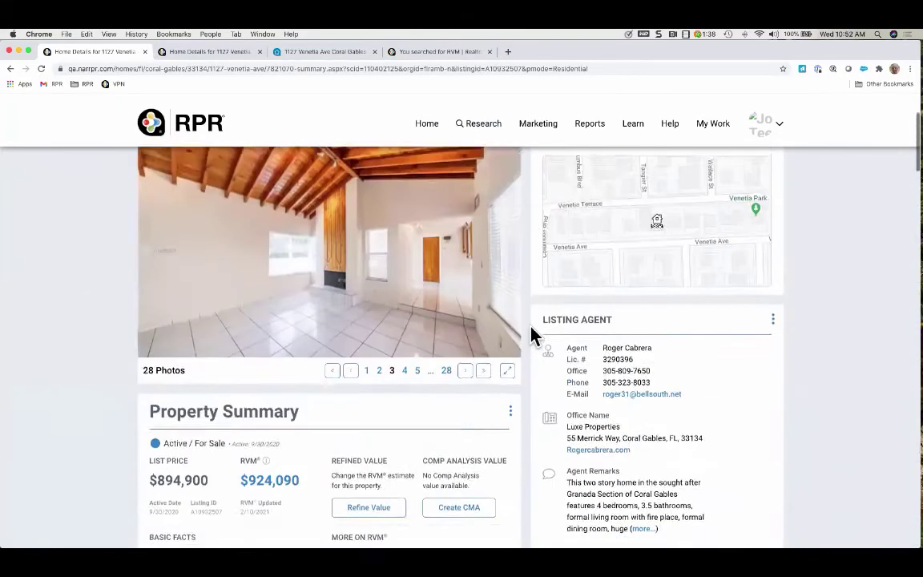
scroll(533, 336, up, 1)
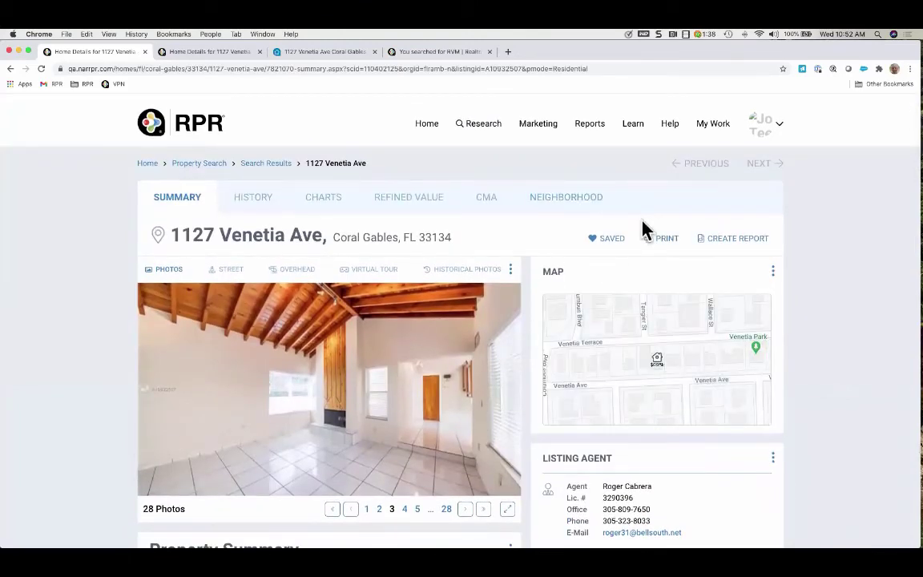
click(595, 244)
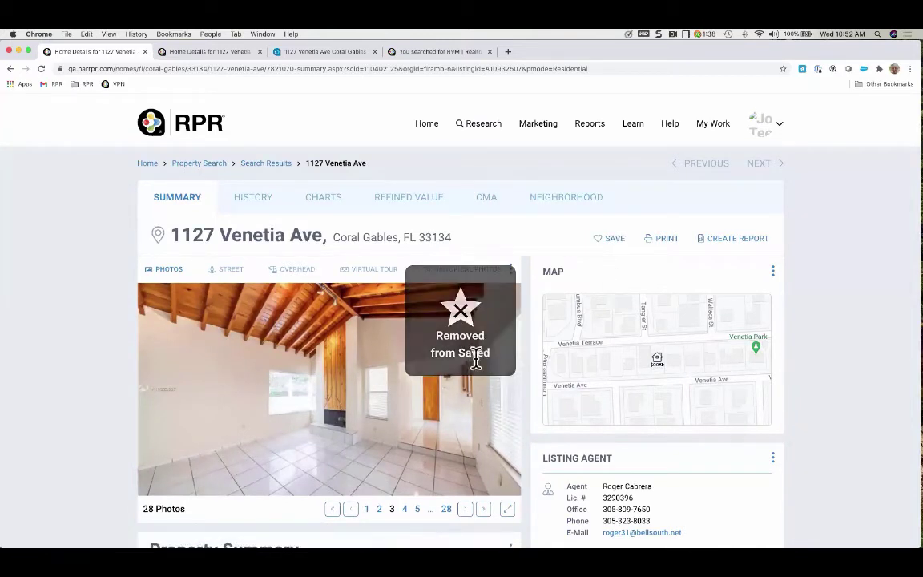
click(601, 242)
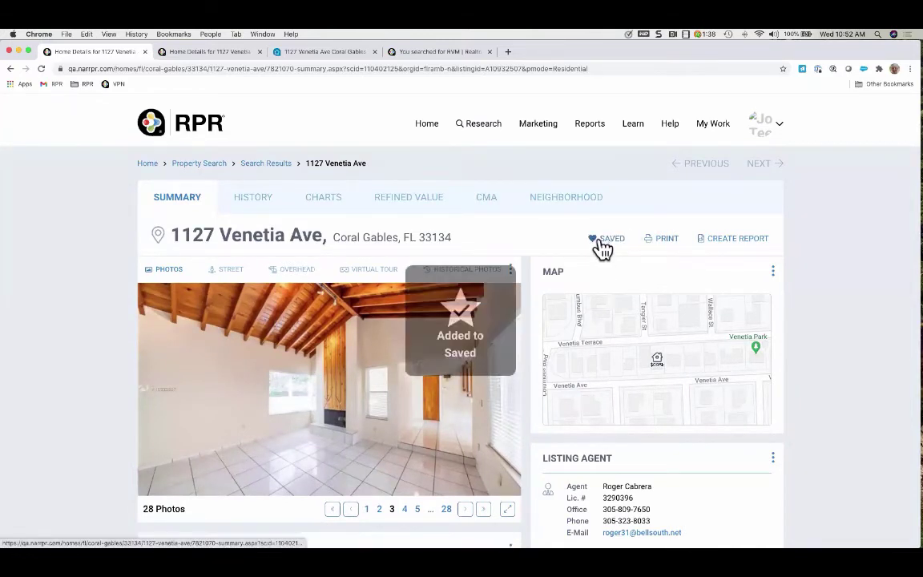
click(672, 240)
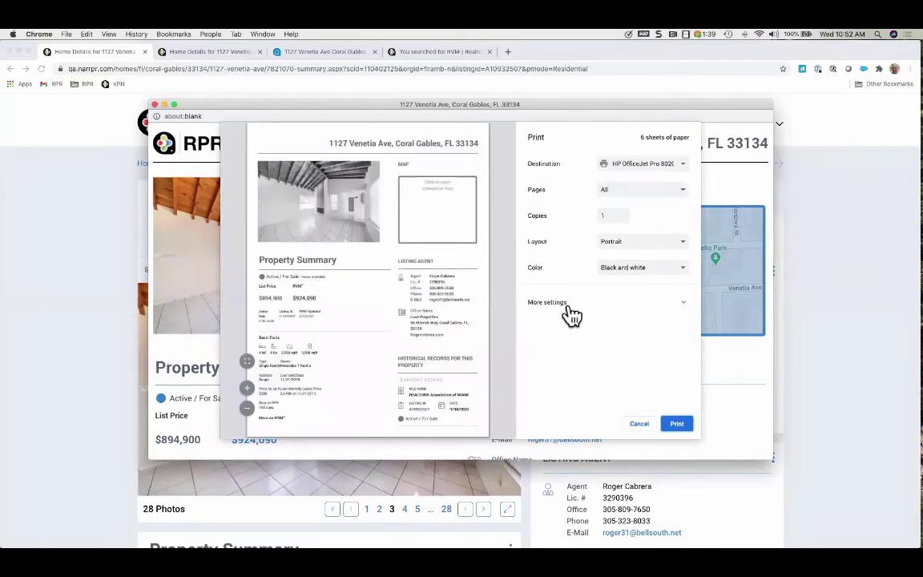
Switch the print colour to Color, then cancel printing and close the leftover about:blank window
click(676, 268)
click(657, 286)
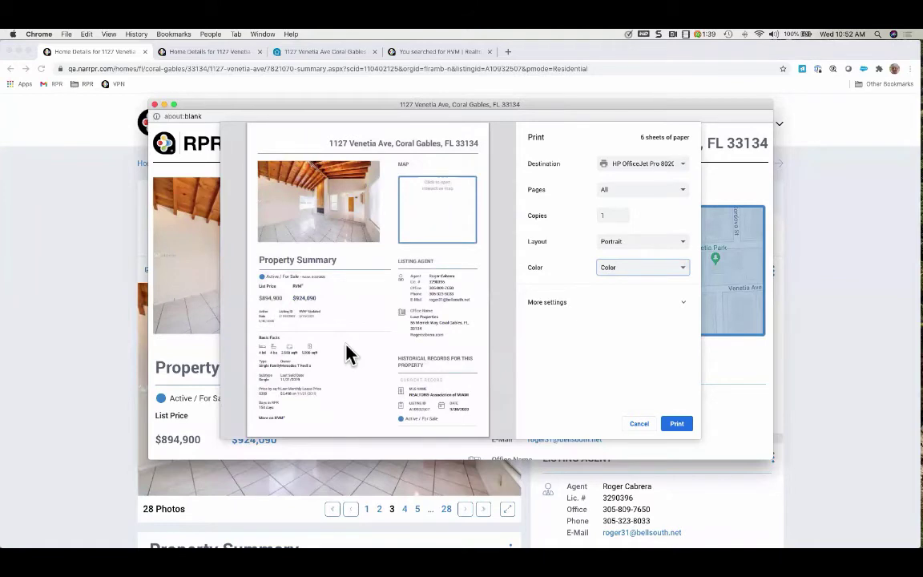
scroll(349, 352, down, 10)
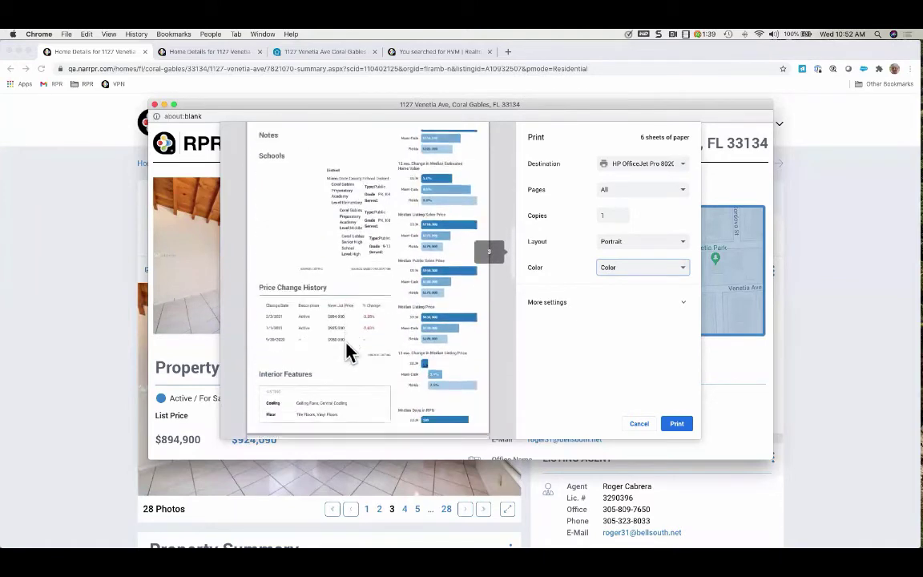
scroll(348, 353, down, 10)
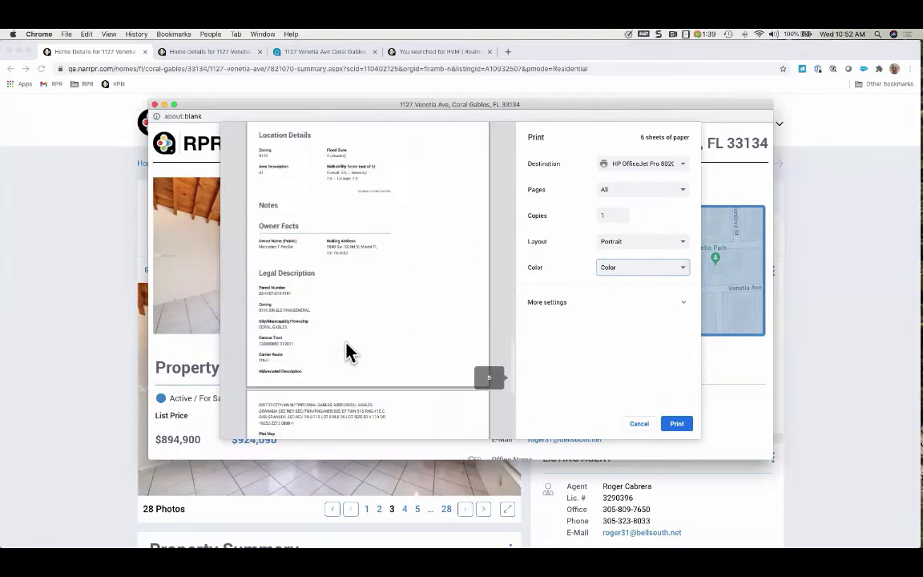
click(642, 425)
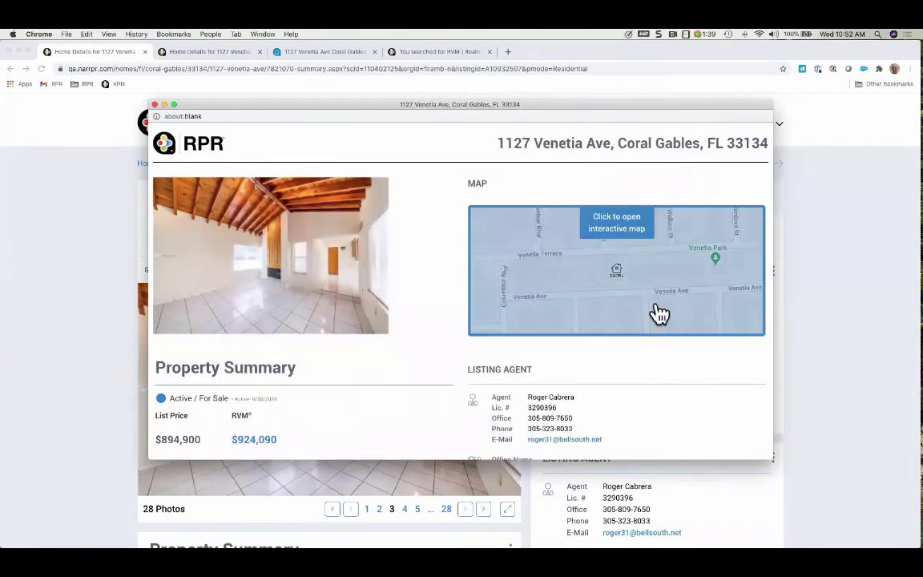
click(154, 105)
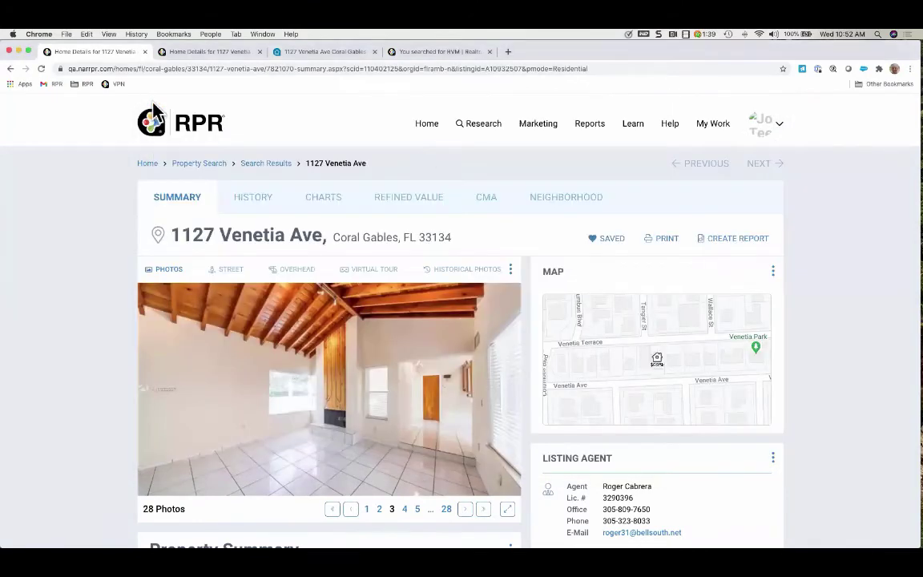
click(731, 243)
scroll(732, 240, down, 2)
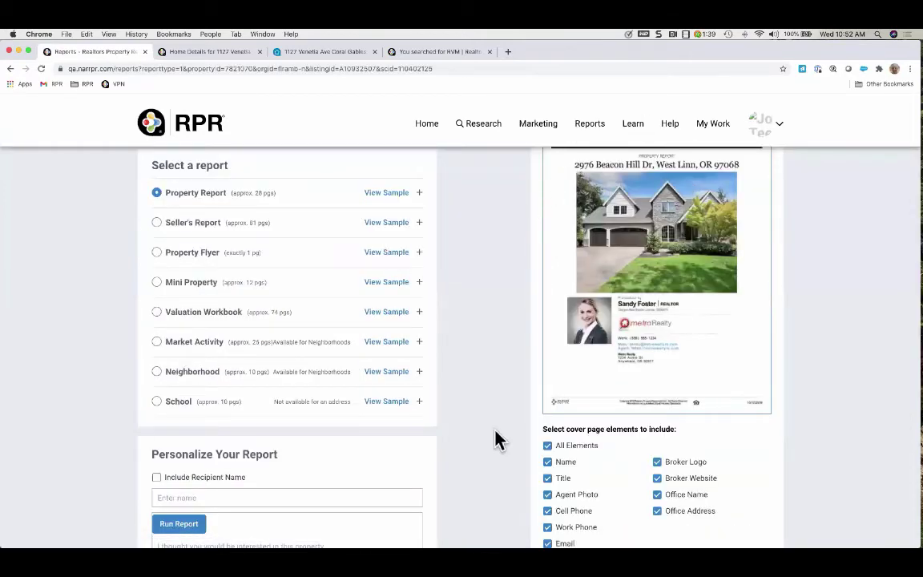
scroll(494, 437, down, 3)
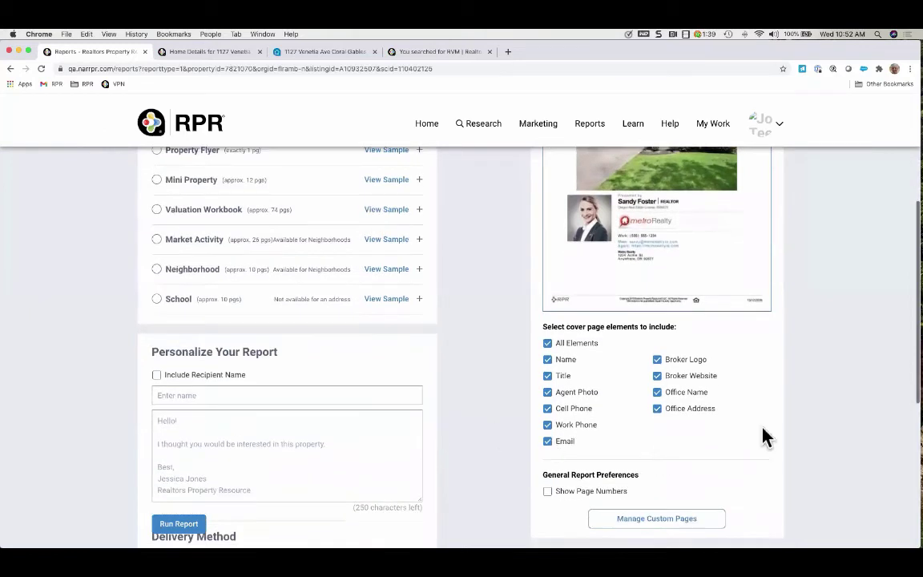
scroll(740, 444, down, 3)
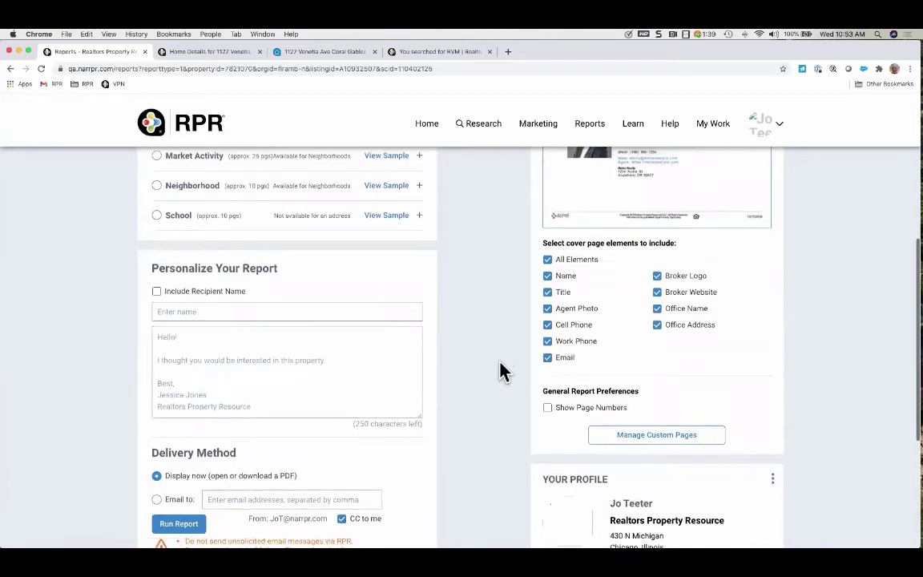
scroll(498, 371, up, 5)
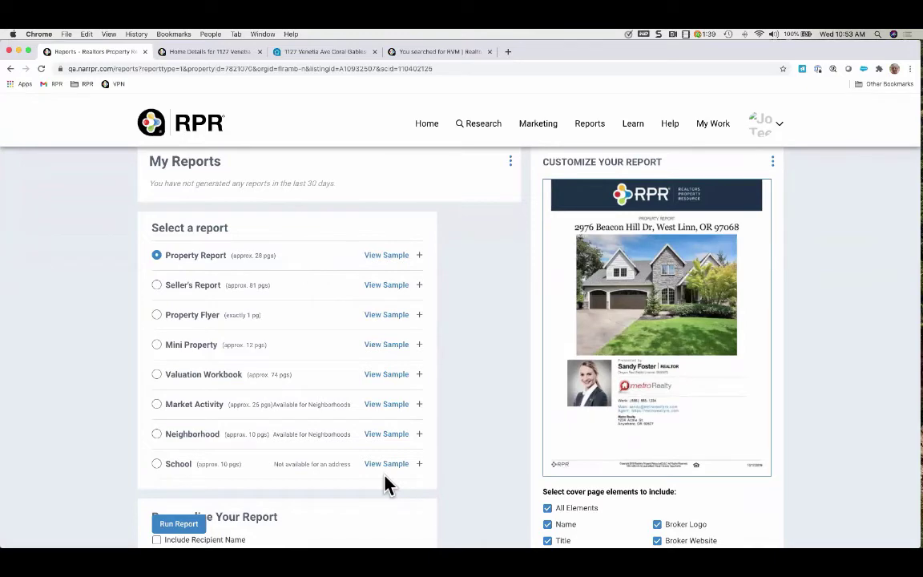
Expand the Property Report's element list and review its sections
click(419, 256)
scroll(441, 361, down, 5)
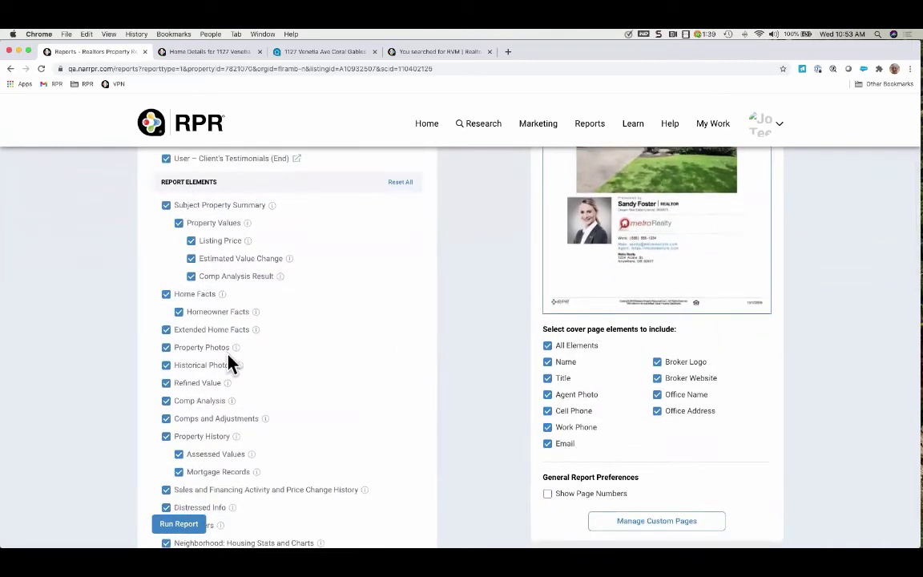
mouse_move(275, 213)
scroll(370, 385, down, 4)
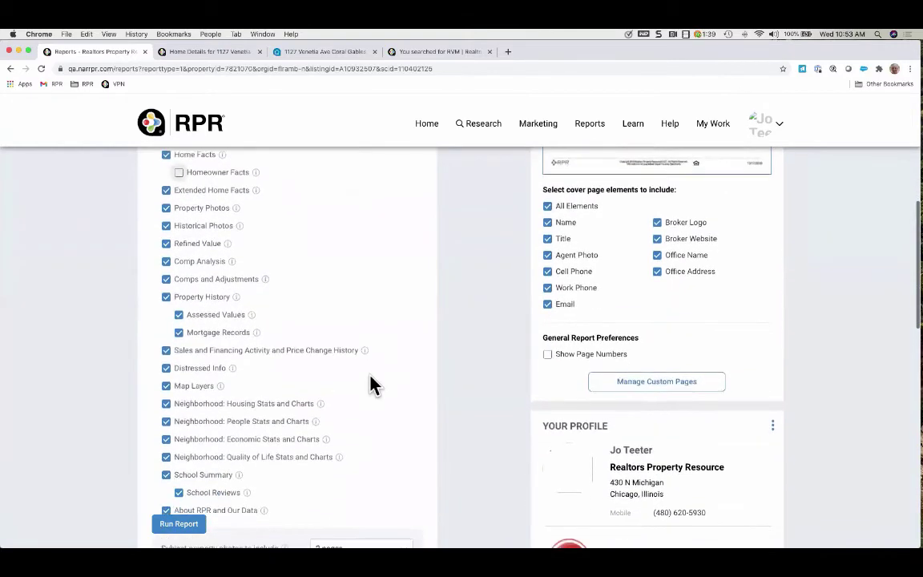
scroll(370, 385, down, 5)
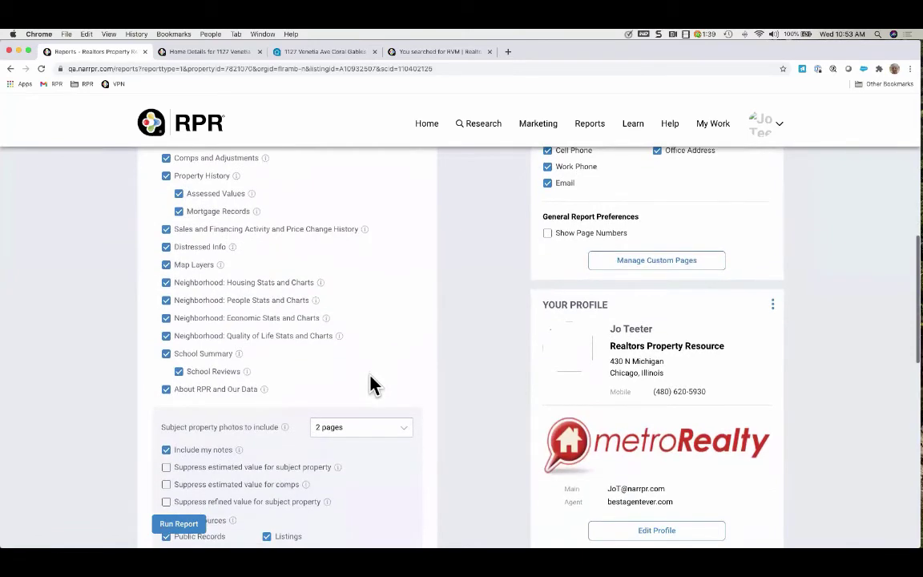
scroll(370, 385, down, 4)
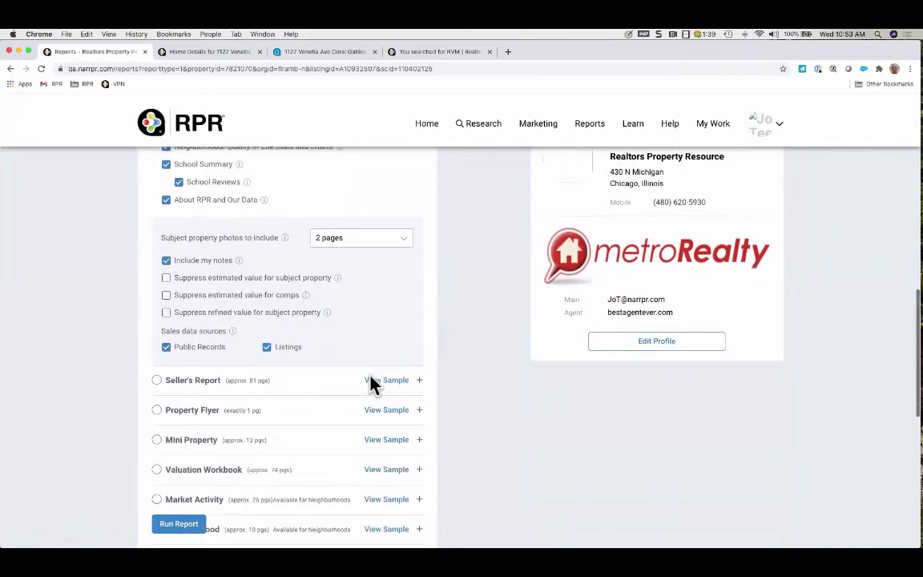
scroll(371, 384, down, 10)
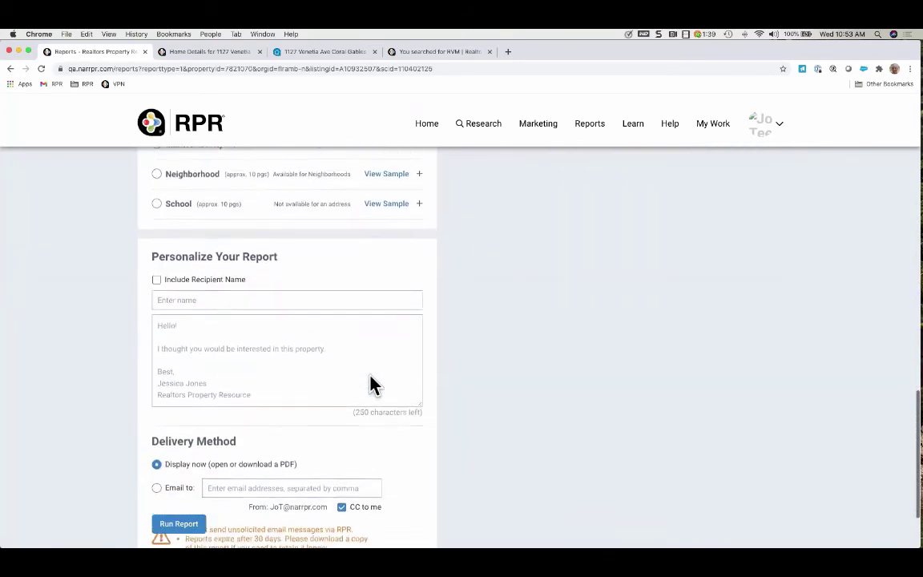
scroll(370, 377, down, 3)
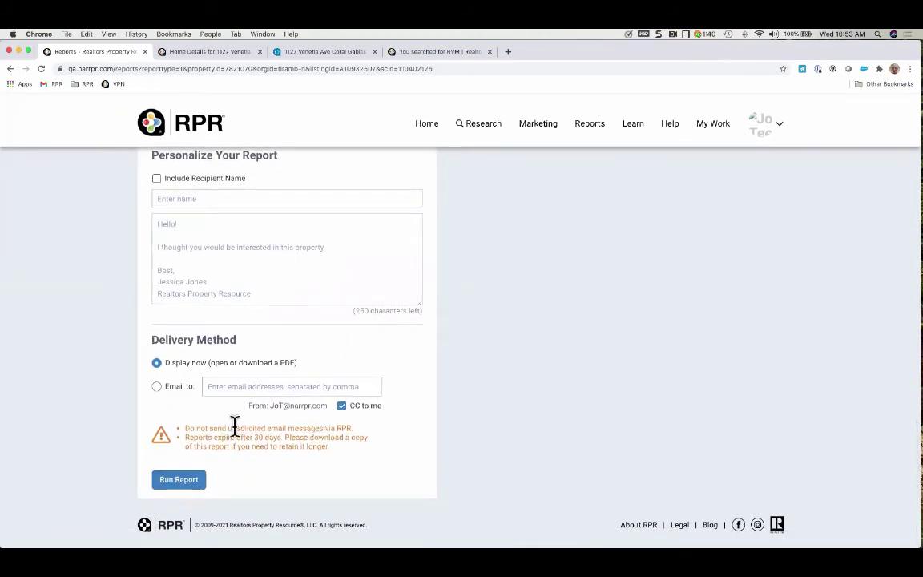
scroll(246, 465, up, 10)
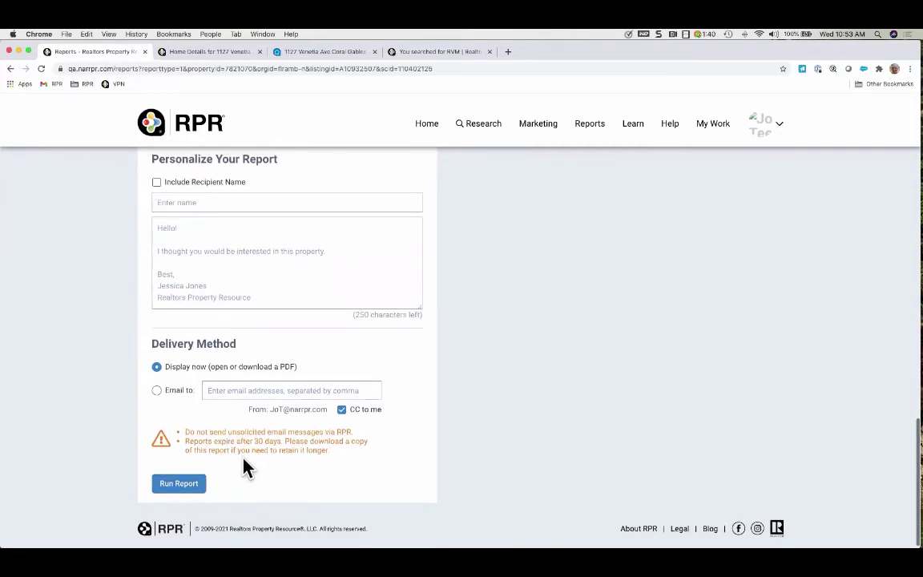
scroll(246, 465, up, 5)
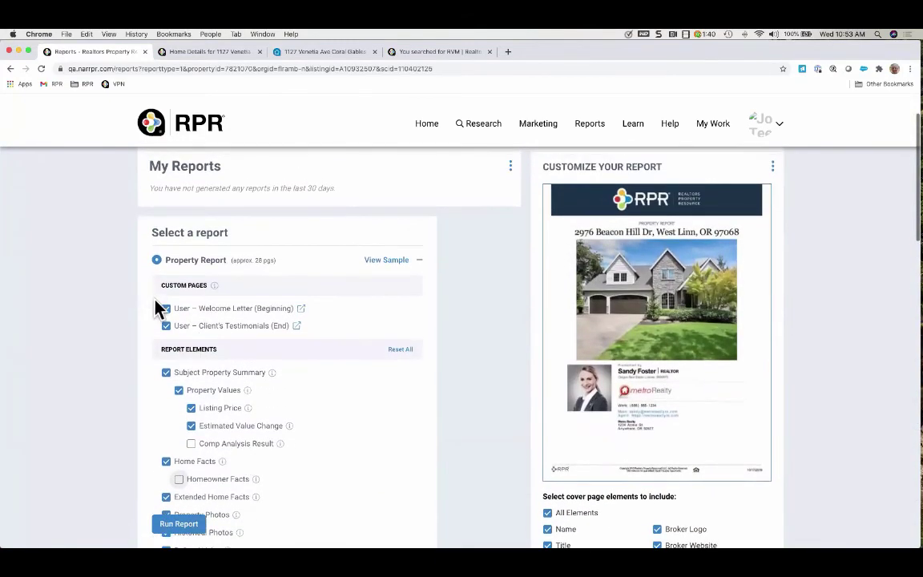
Run the Property Report without the Welcome Letter and Client's Testimonials pages, dismissing the generation notice
click(165, 307)
click(166, 326)
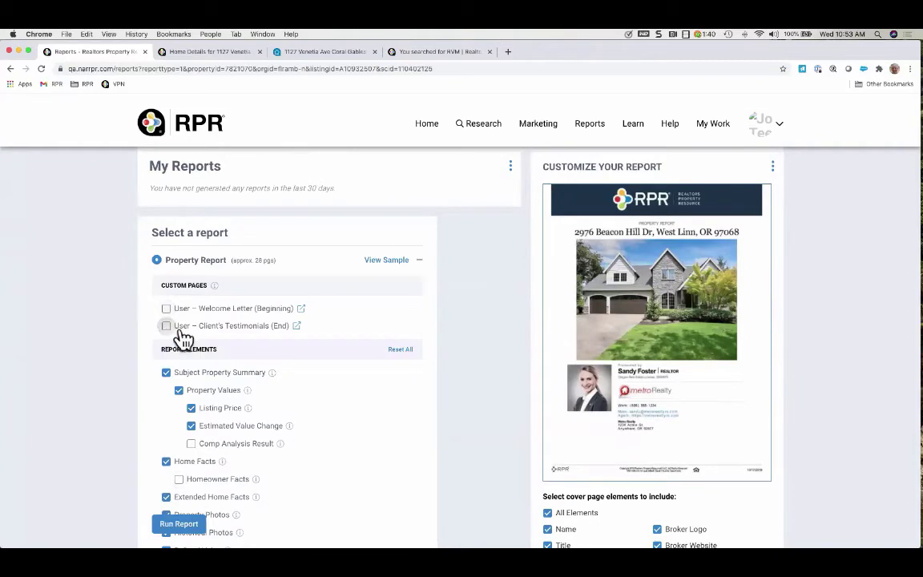
scroll(243, 396, down, 10)
scroll(243, 389, down, 5)
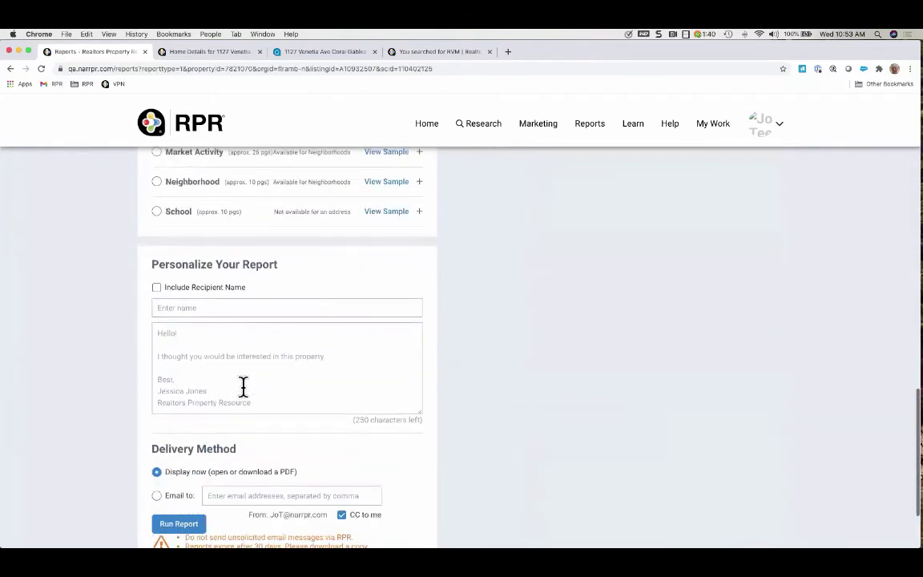
click(192, 489)
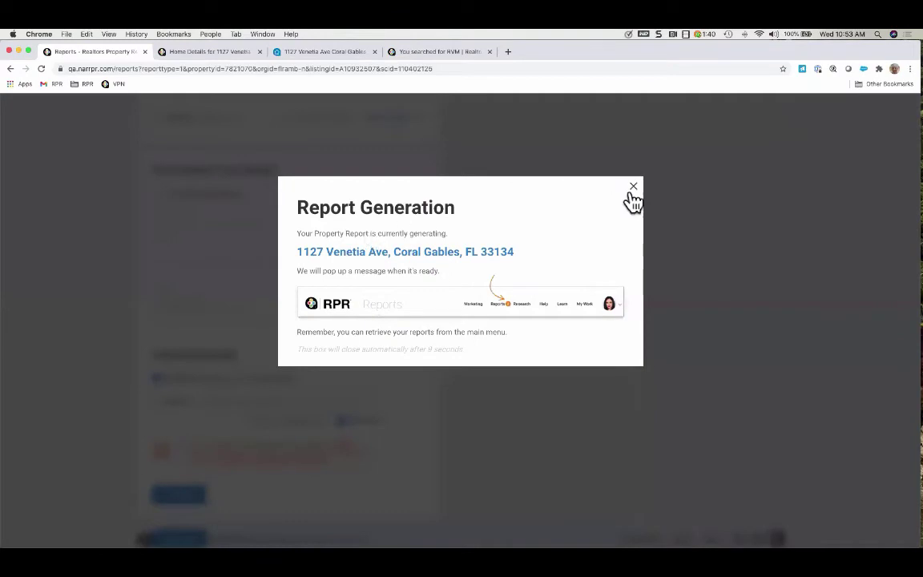
click(634, 187)
Collapse and re-expand the My Reports card, then return to the Home page
scroll(308, 244, up, 15)
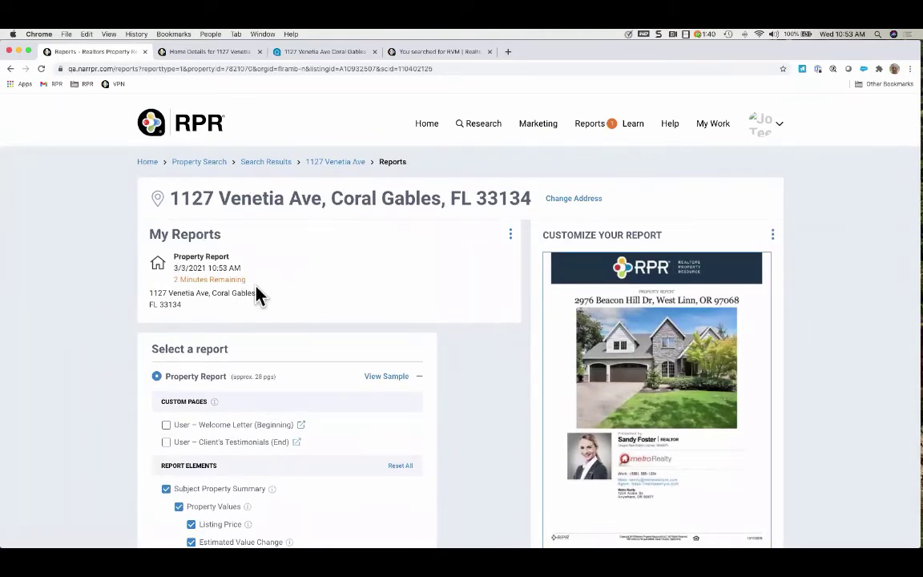
click(511, 237)
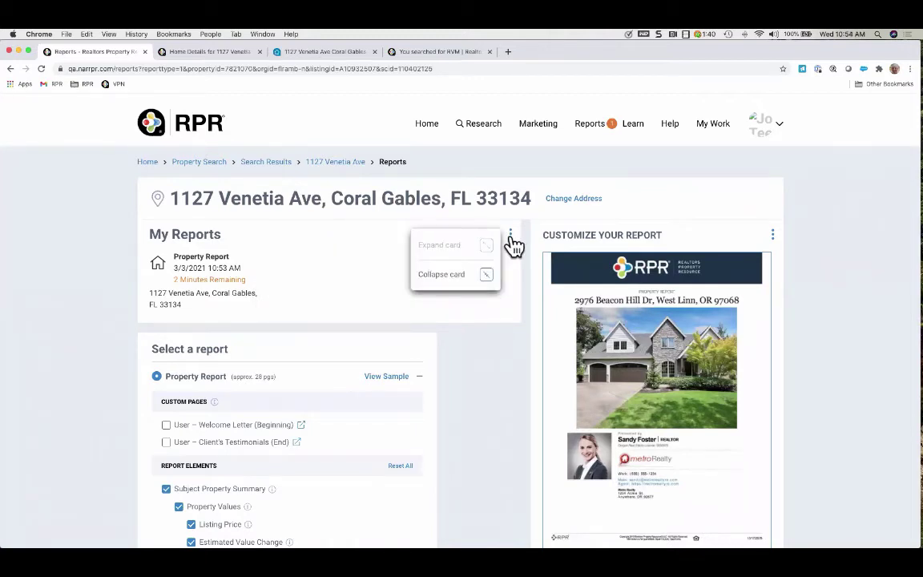
click(429, 276)
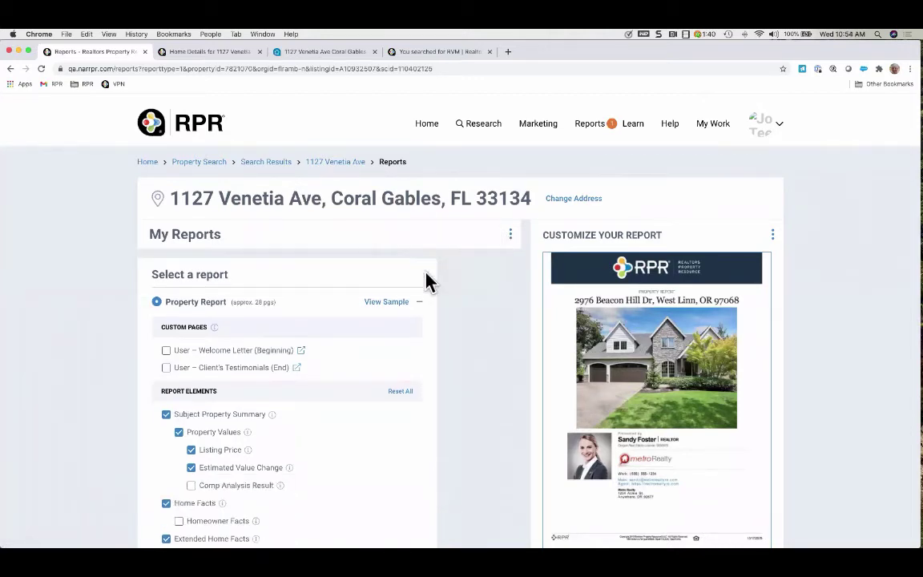
click(511, 237)
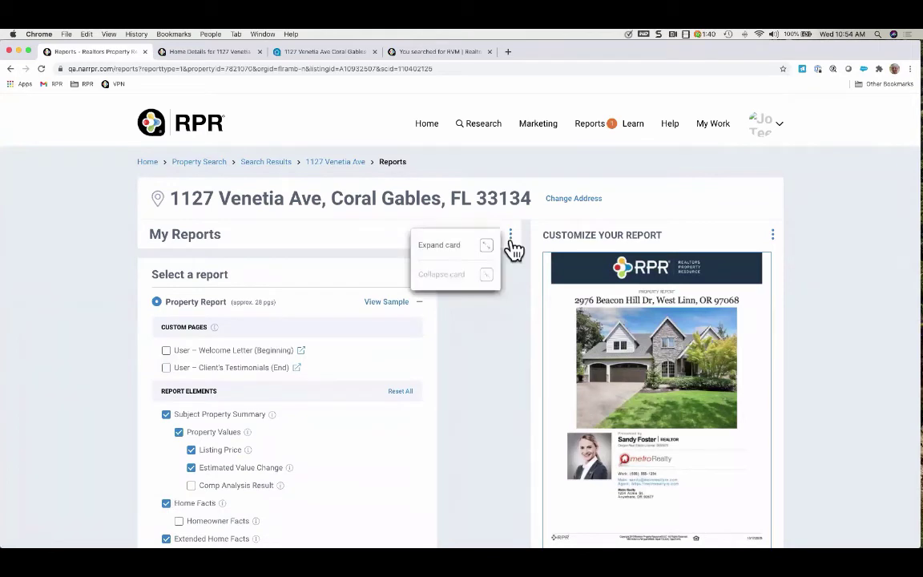
click(453, 246)
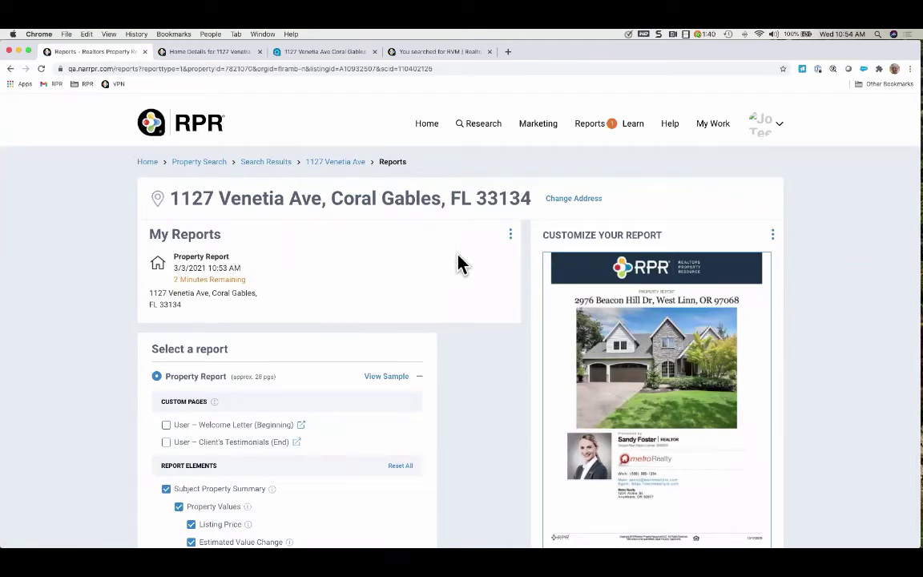
click(429, 130)
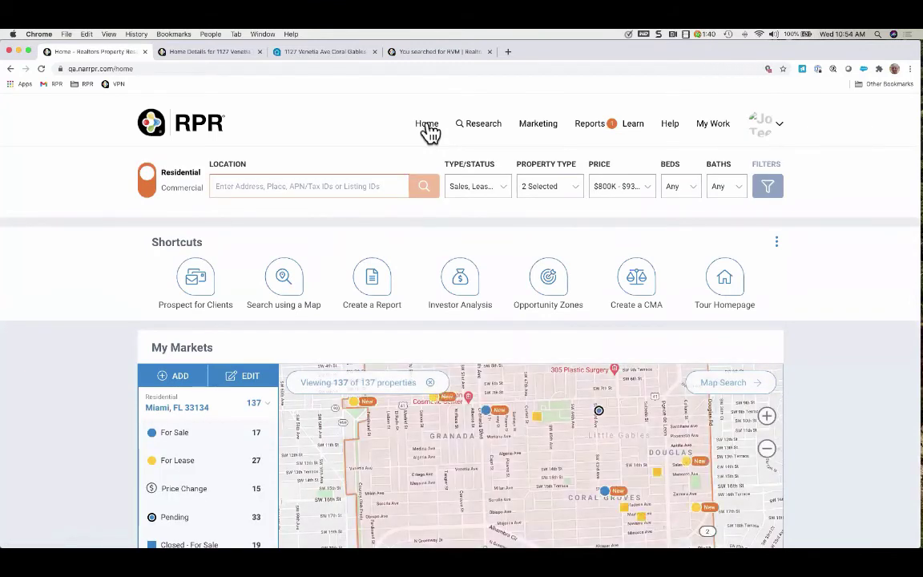
Start a Market Activity Search for Miami, FL 33134
click(486, 127)
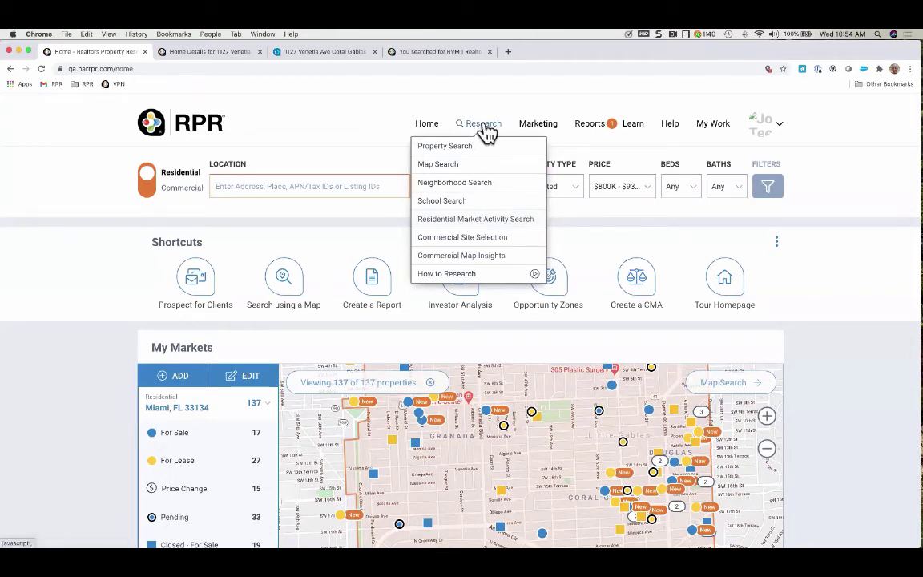
click(481, 221)
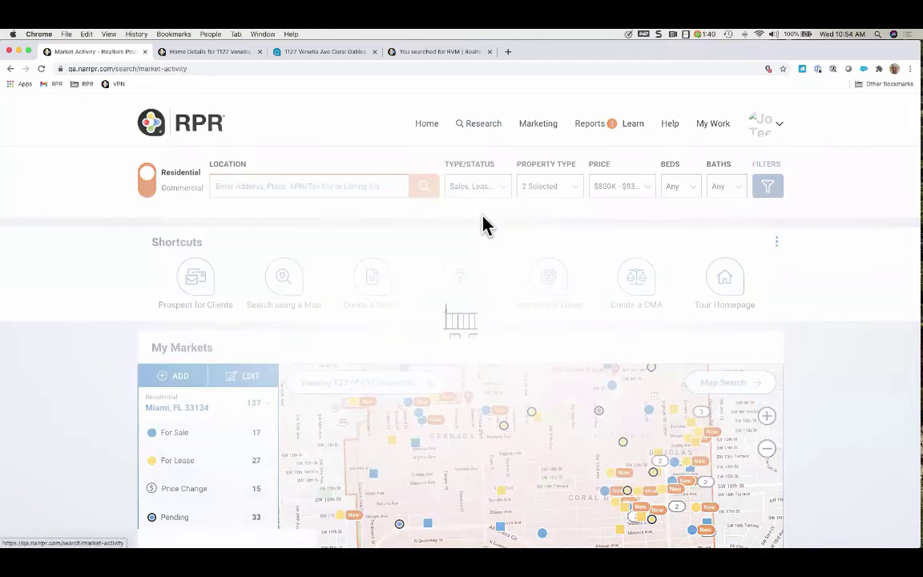
click(226, 188)
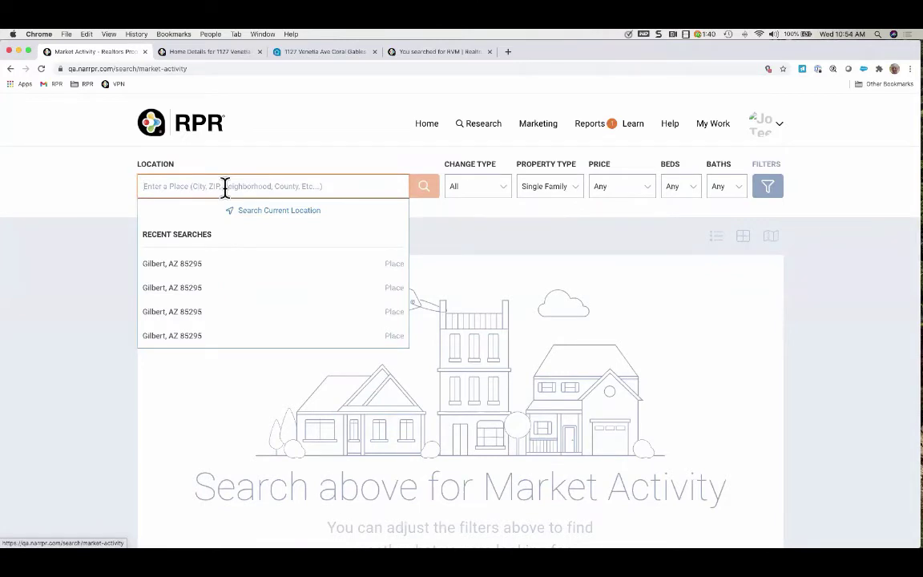
text(Miami, )
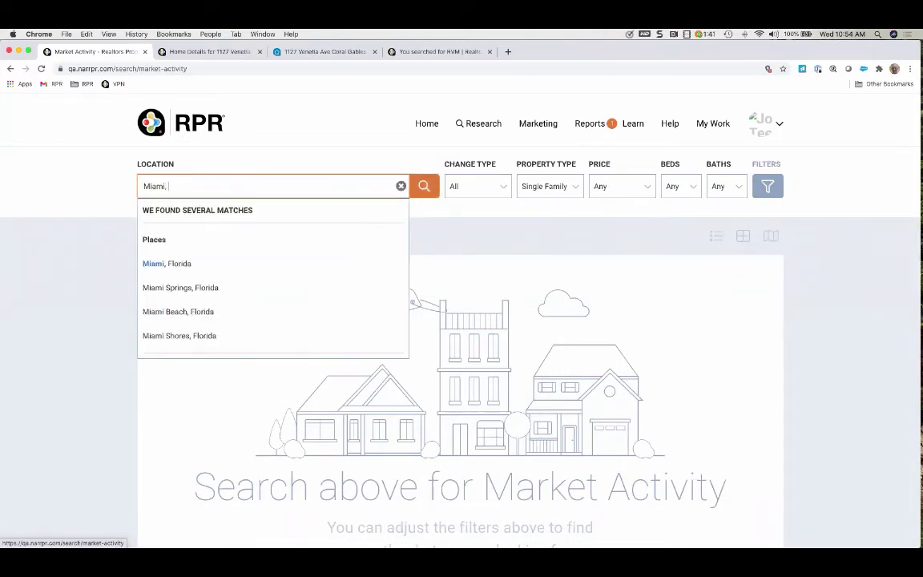
text(FL 33134)
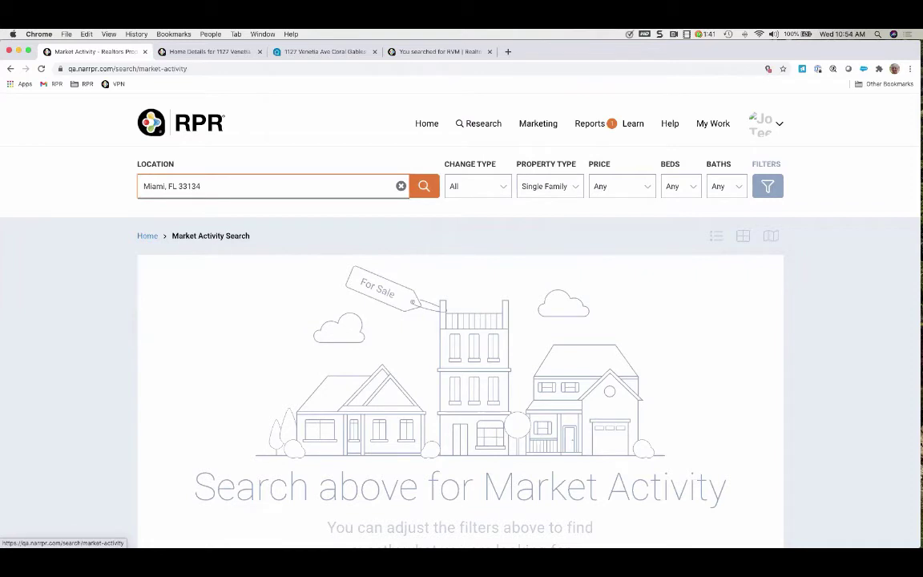
Keep changes limited to the Last 3 Months, review property type and price, and run the search
click(503, 193)
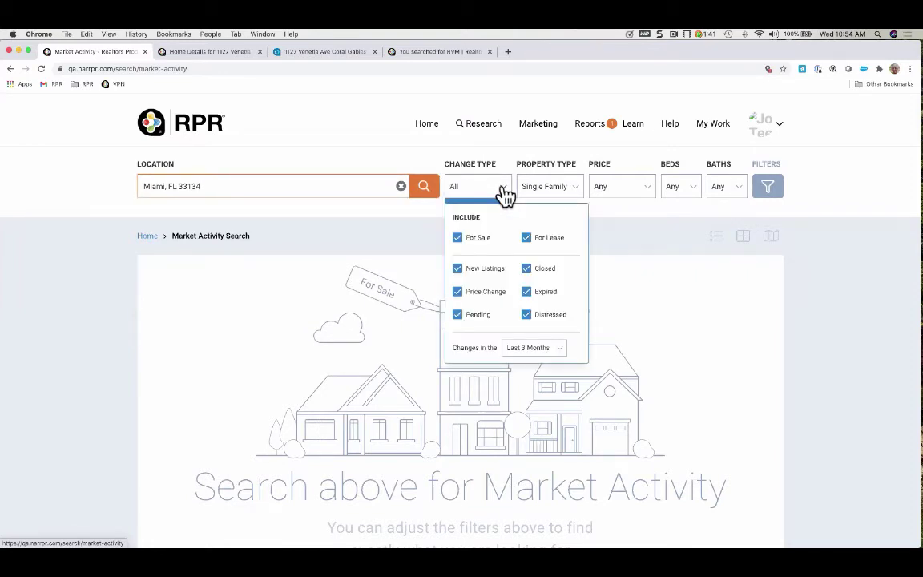
click(563, 352)
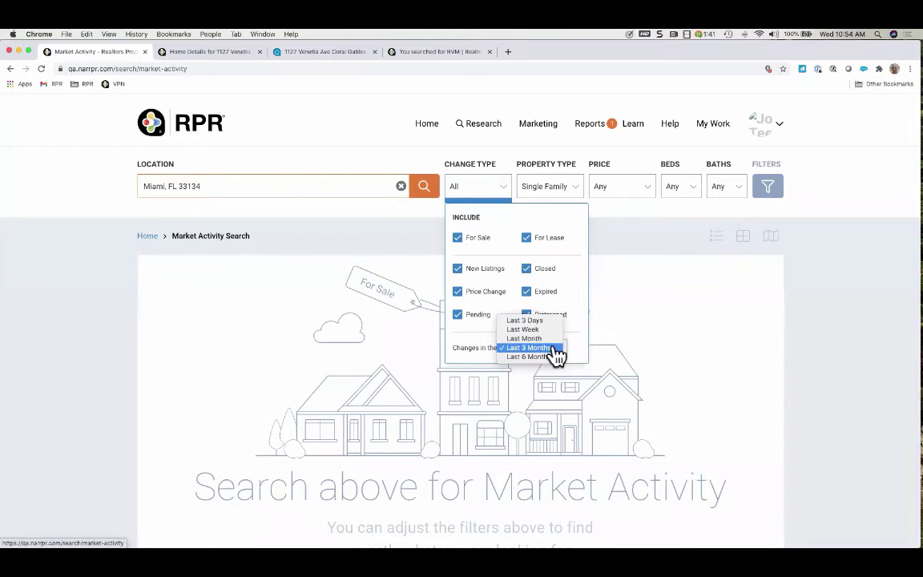
click(553, 348)
click(577, 193)
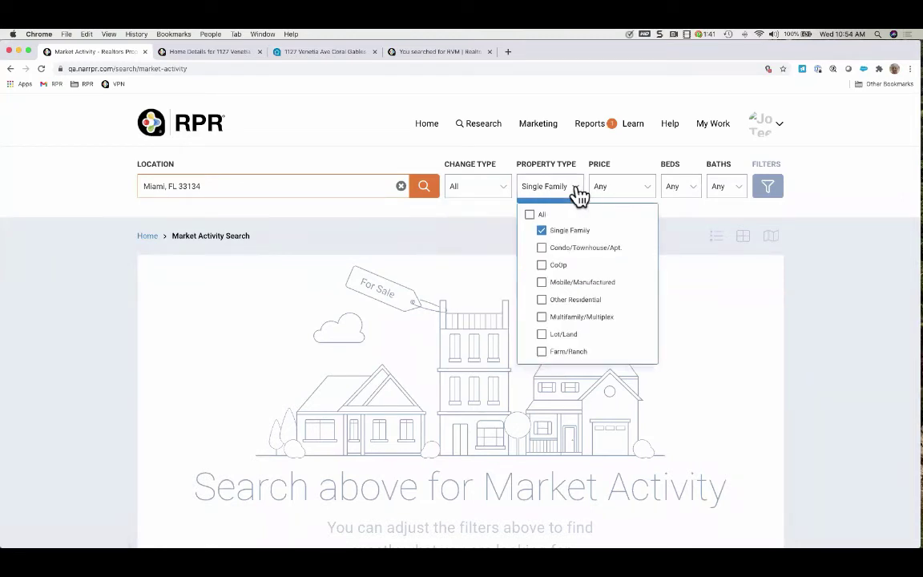
click(651, 189)
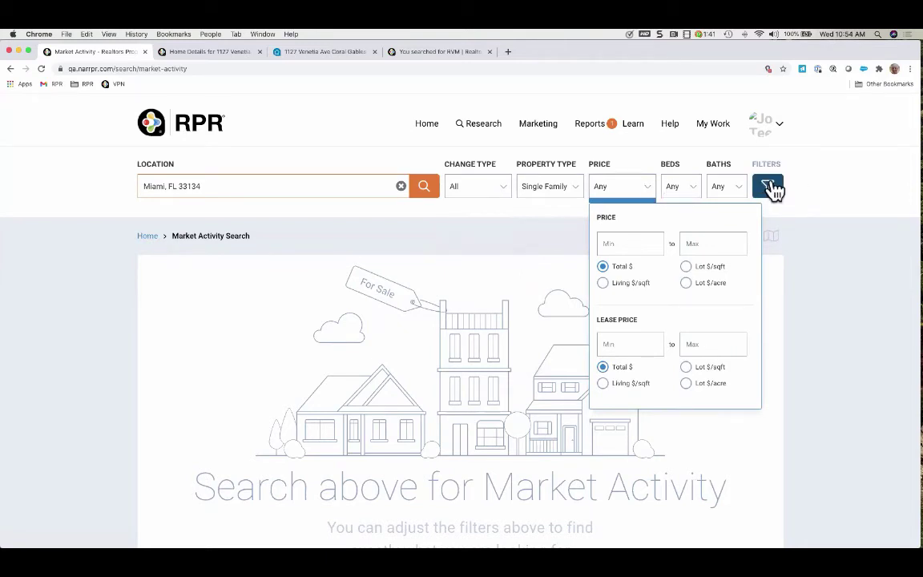
click(428, 192)
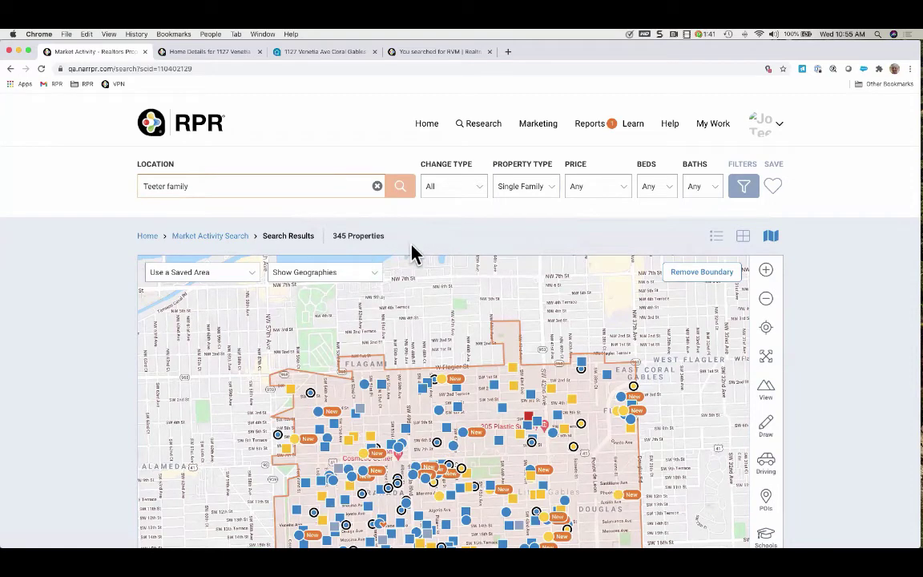
Show the 345 results as property cards, close the report-ready message, and go Home
scroll(410, 246, down, 3)
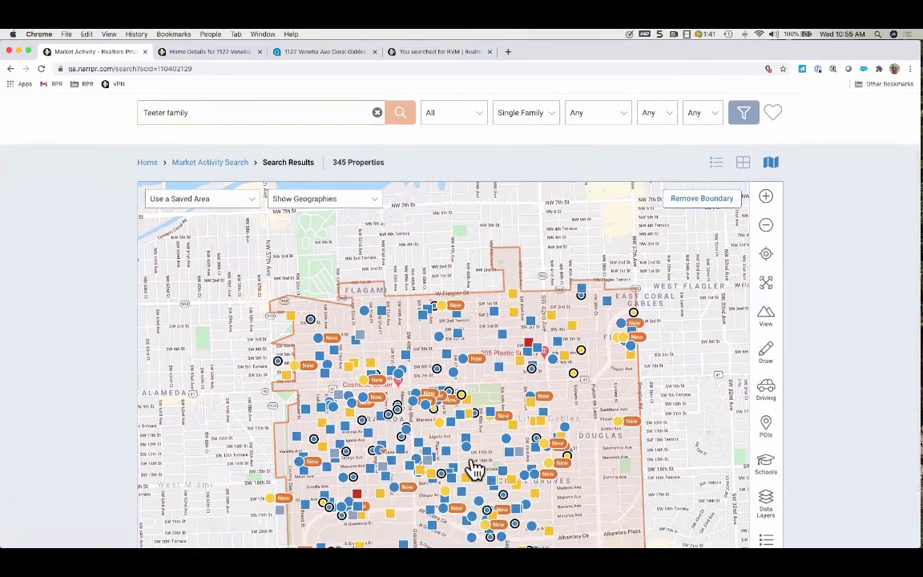
scroll(684, 309, down, 2)
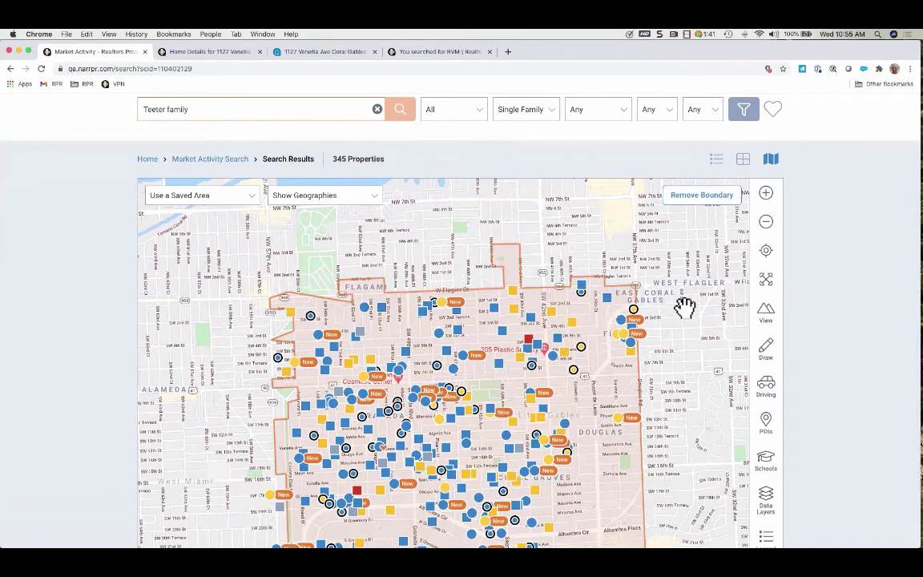
scroll(701, 296, up, 5)
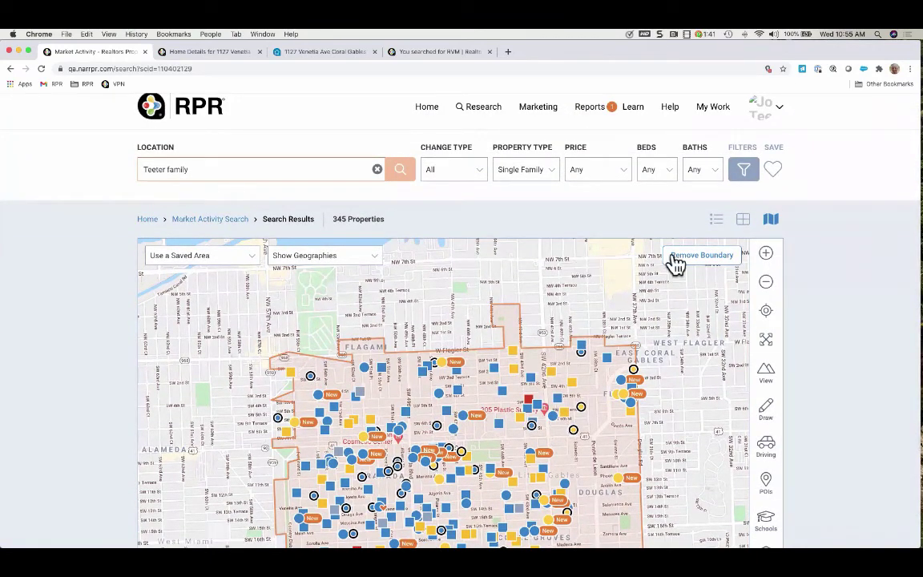
click(746, 221)
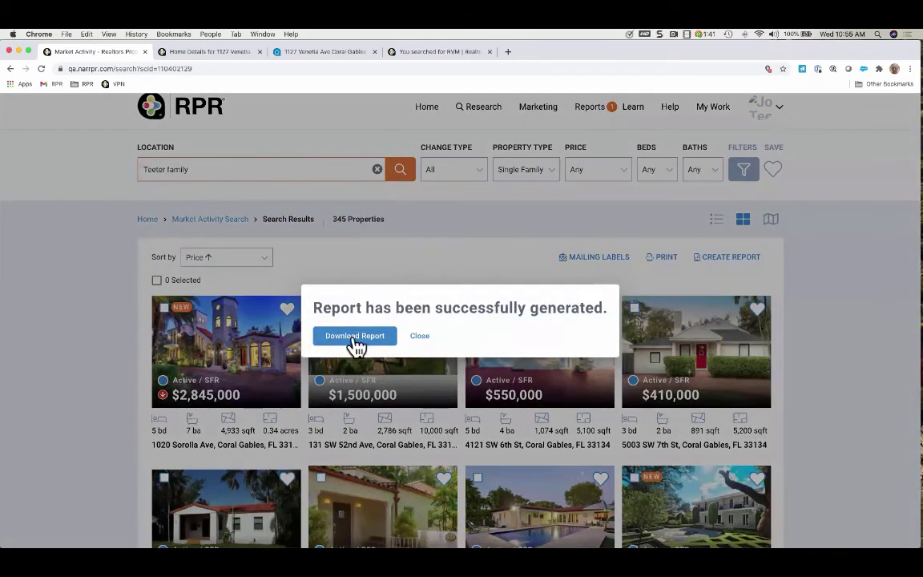
click(419, 336)
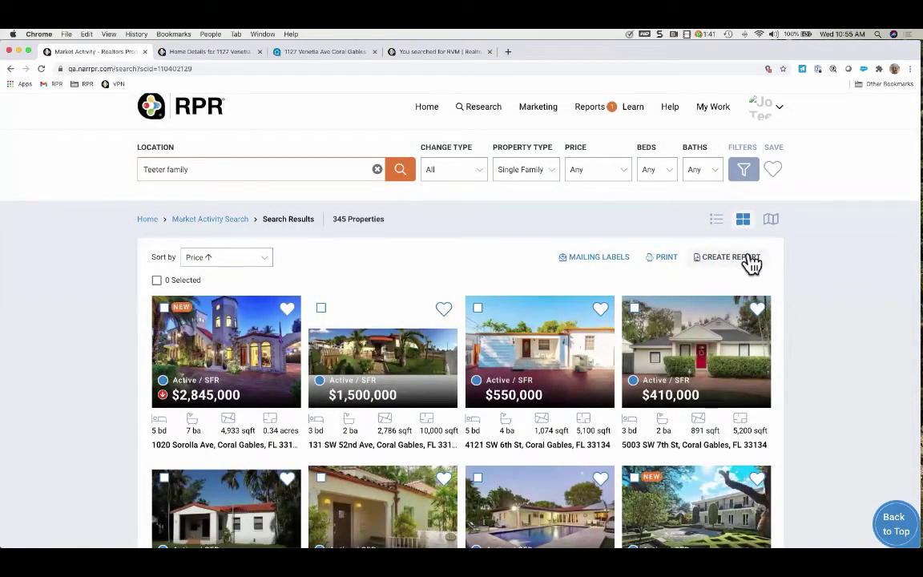
click(430, 109)
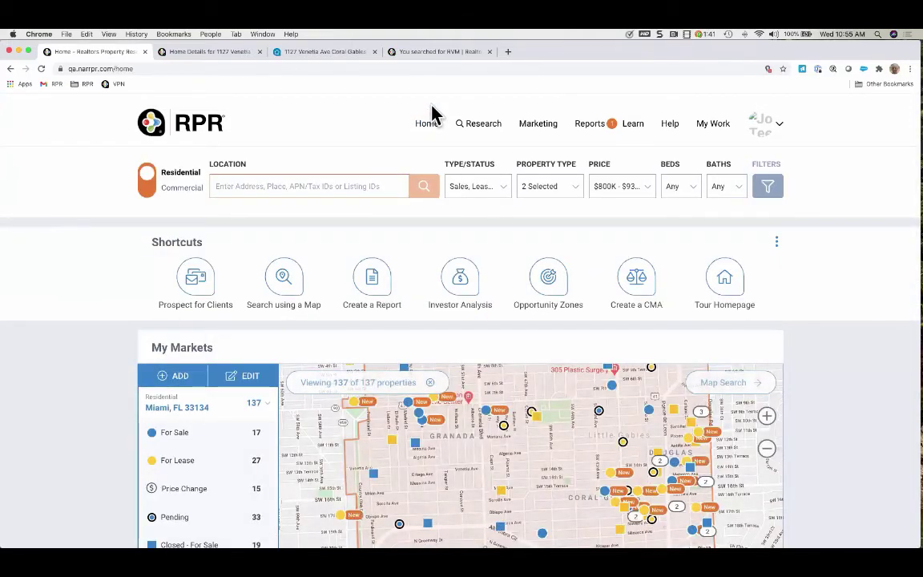
Switch the home search to Commercial and enter Miami, Fl 33134 as the location
click(151, 200)
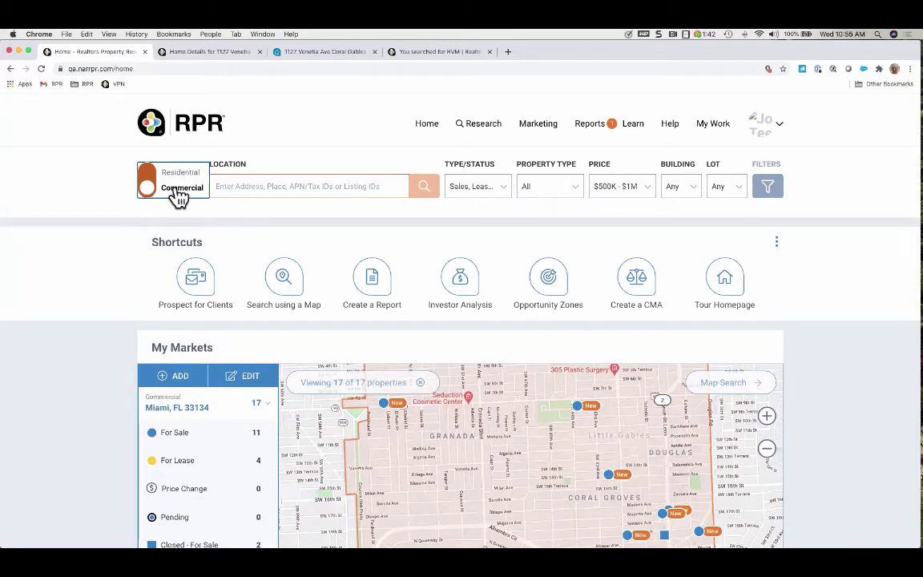
click(225, 186)
text(Miami, Fl 33134)
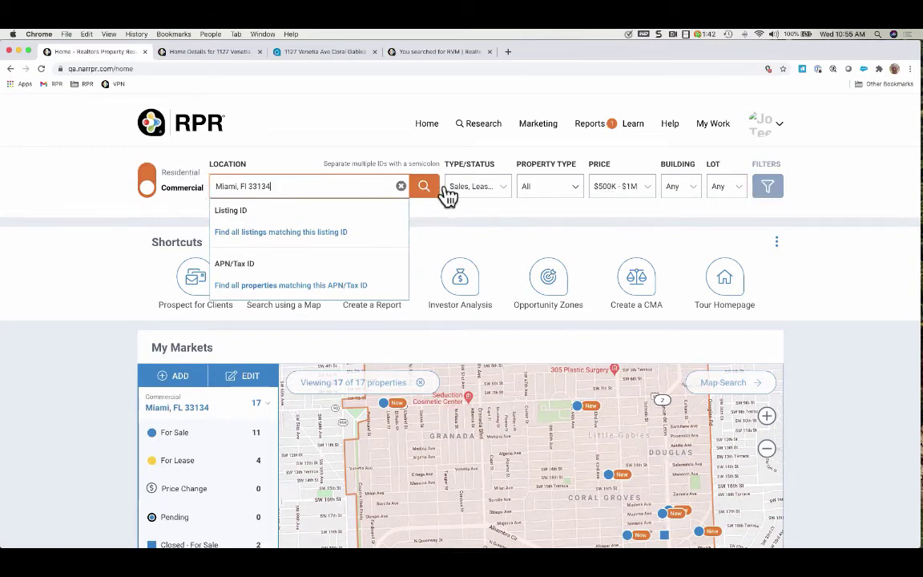
Review the type/status, commercial property type, price, building size and lot size filters
click(503, 189)
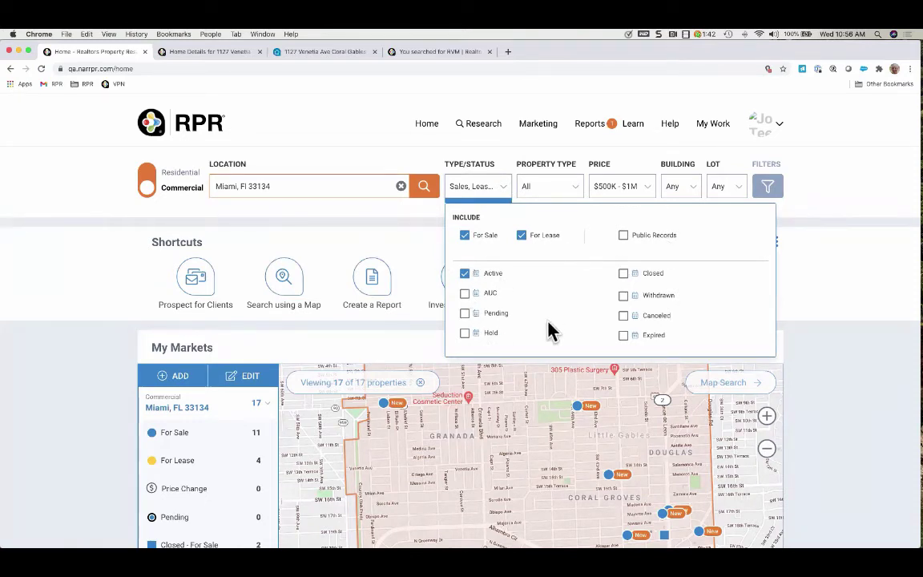
click(577, 191)
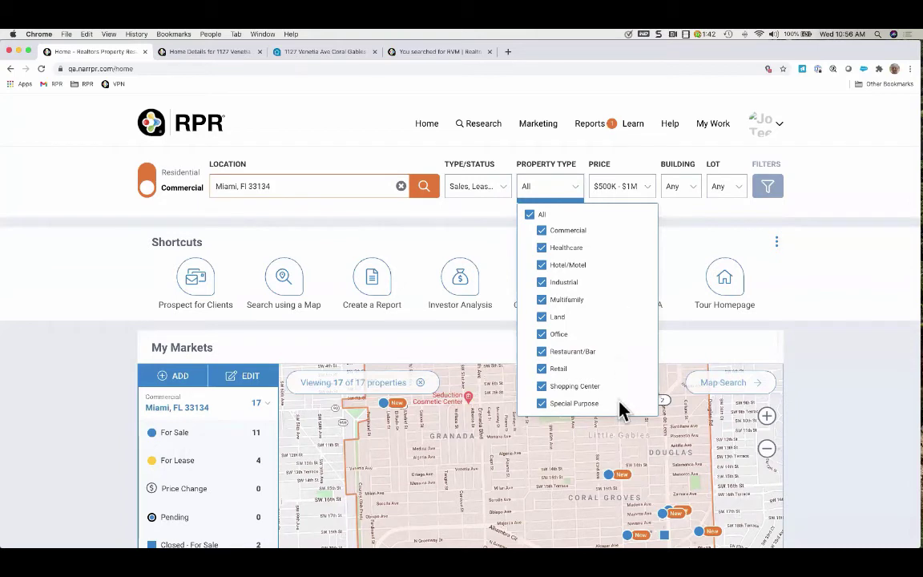
click(650, 191)
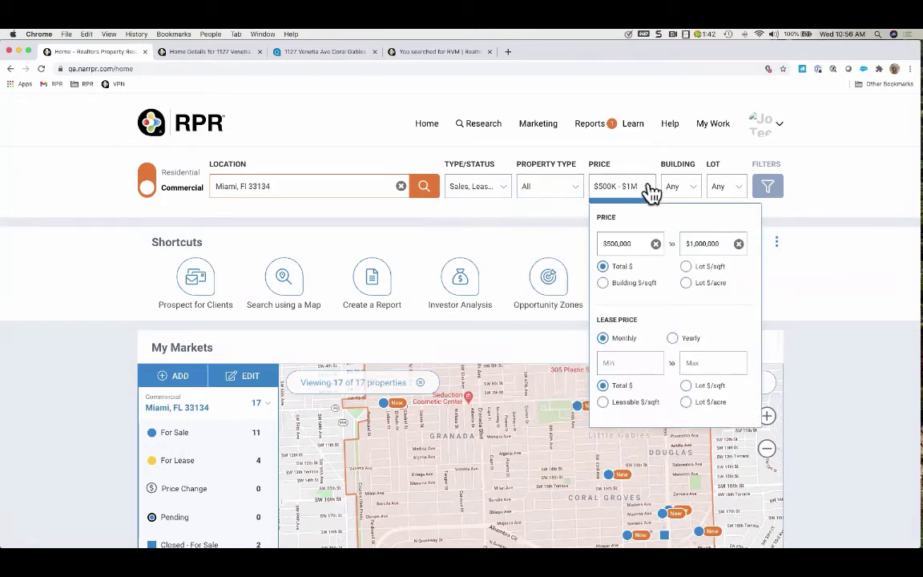
click(681, 189)
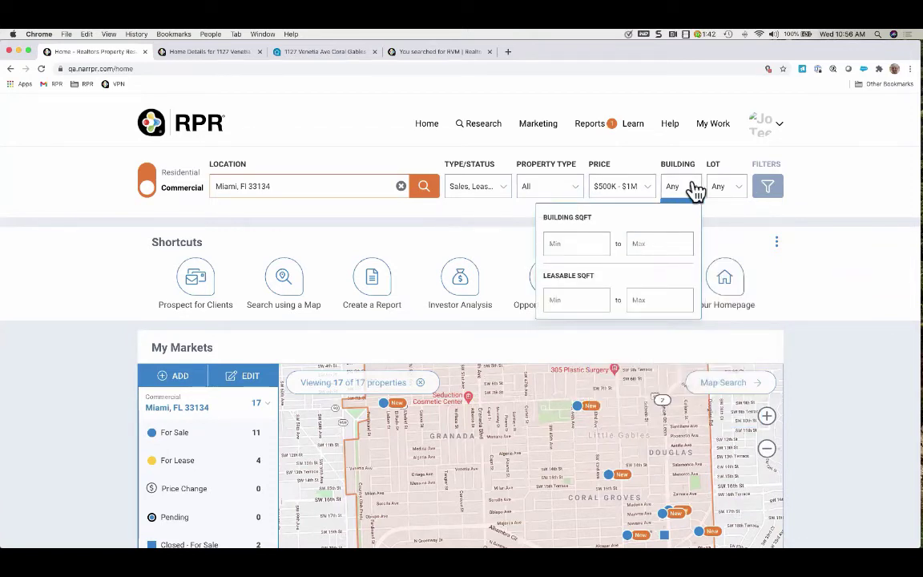
click(727, 192)
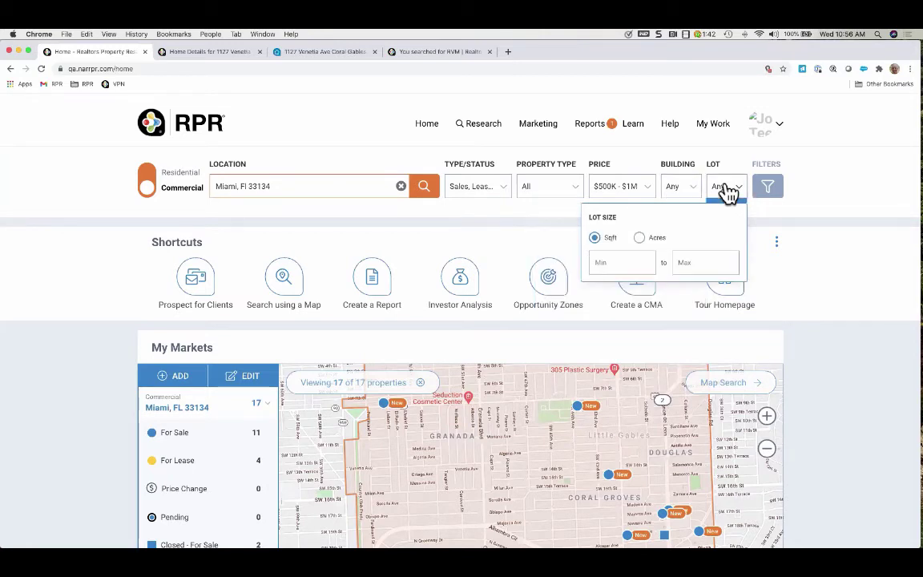
Open the full filter panel and check Standard Land Use, leaving no land use chosen
click(769, 189)
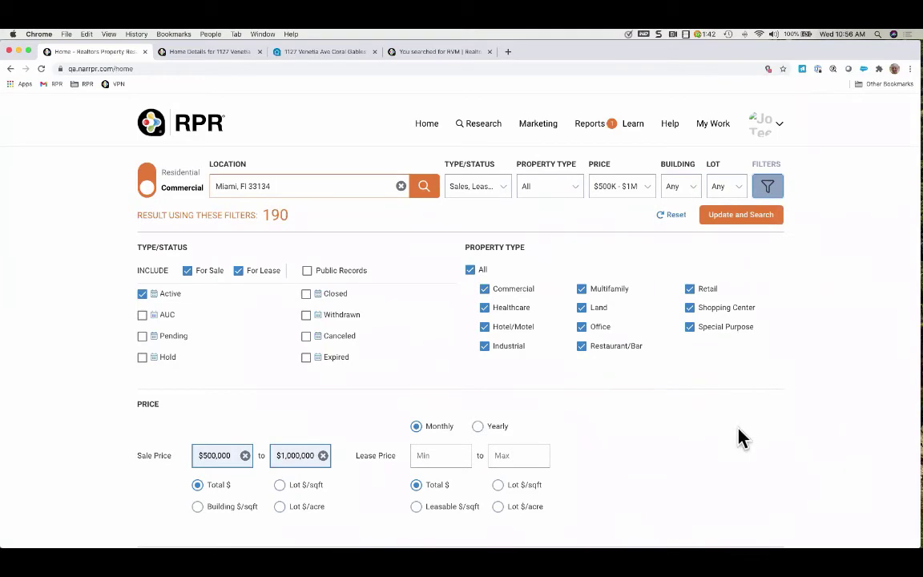
scroll(742, 437, down, 10)
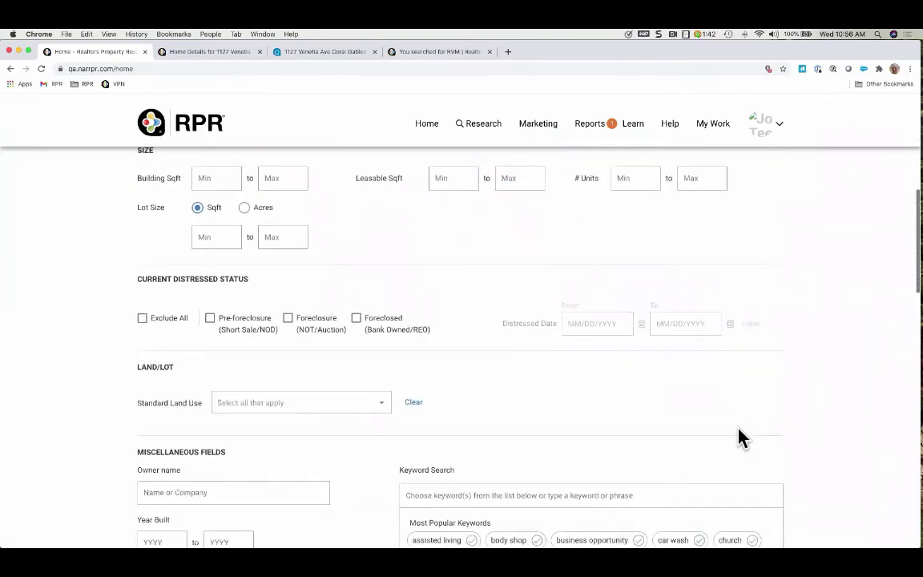
scroll(737, 437, down, 5)
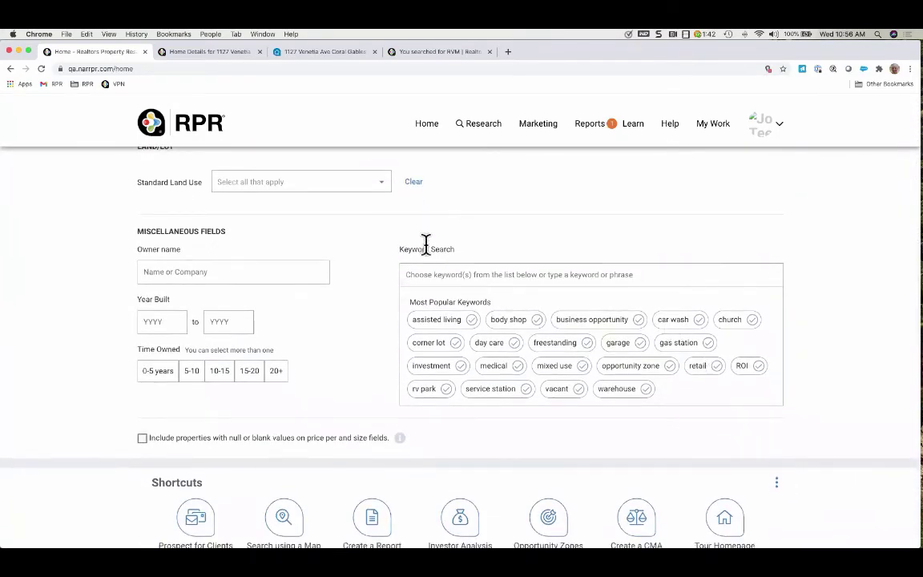
click(381, 183)
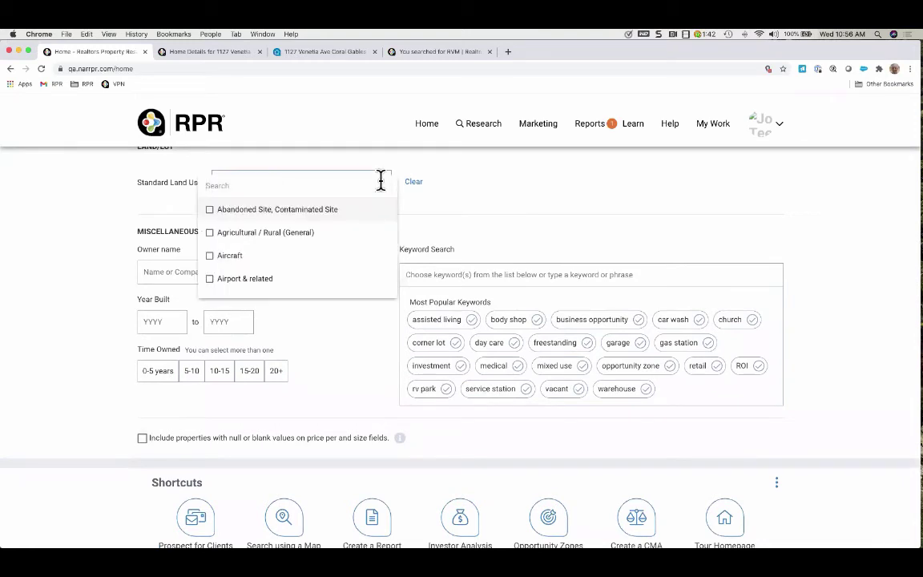
scroll(362, 261, down, 5)
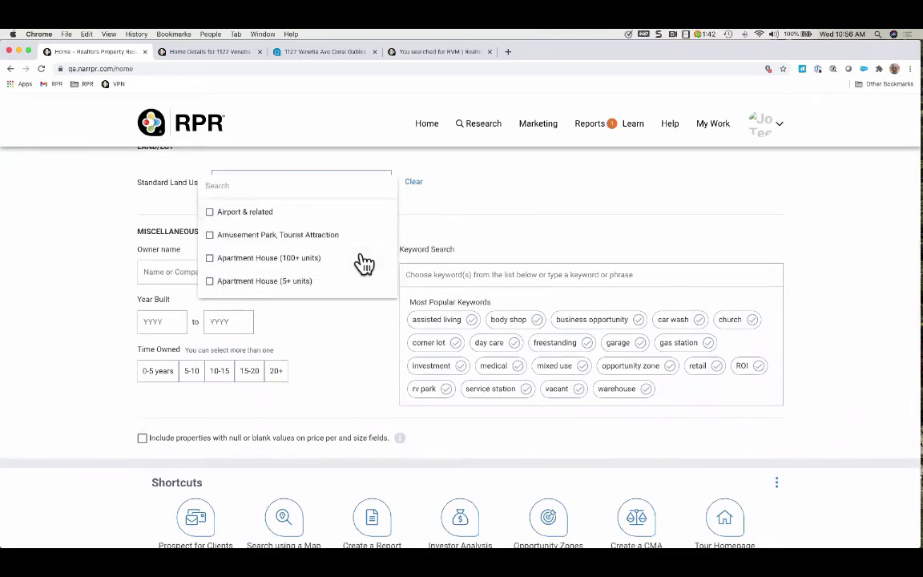
click(459, 231)
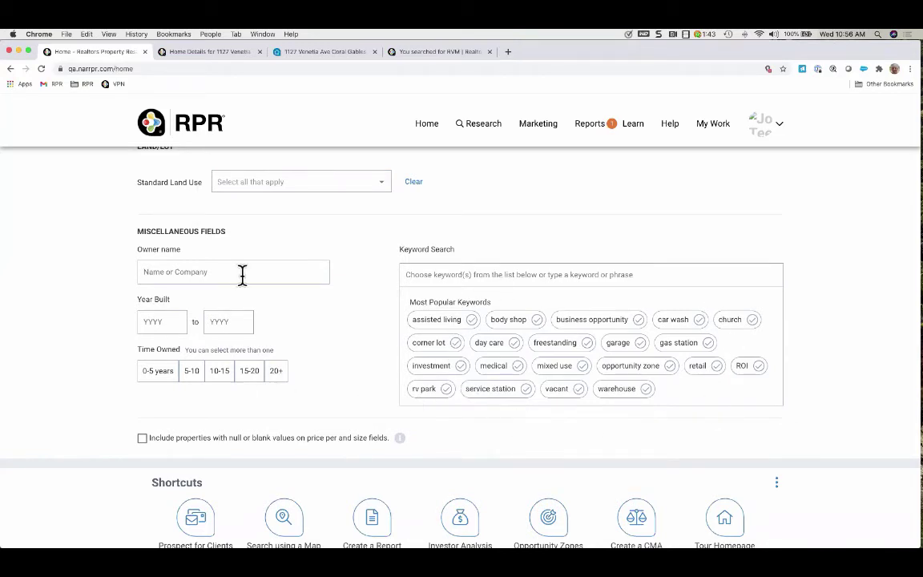
scroll(473, 248, up, 10)
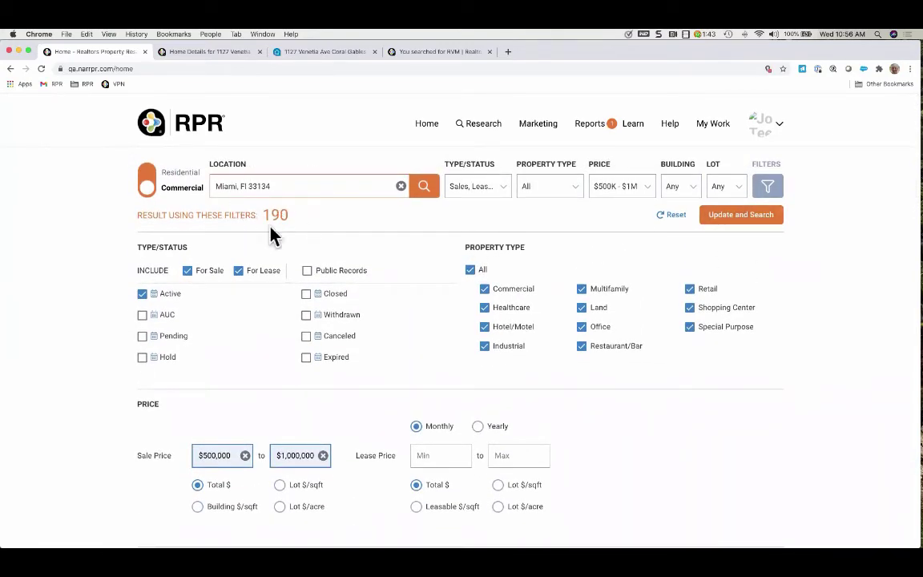
Run the commercial search with the chosen filters, returning 190 results
click(749, 215)
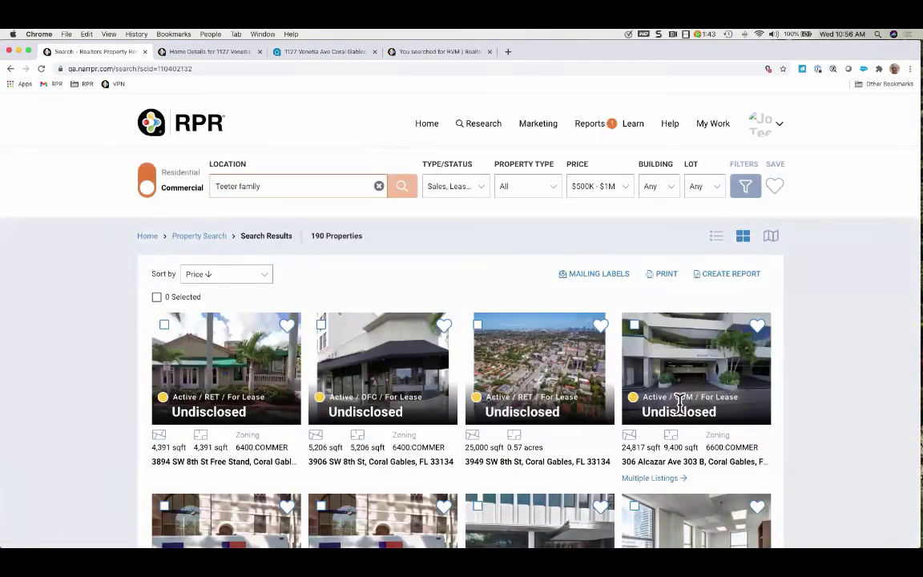
scroll(821, 410, down, 5)
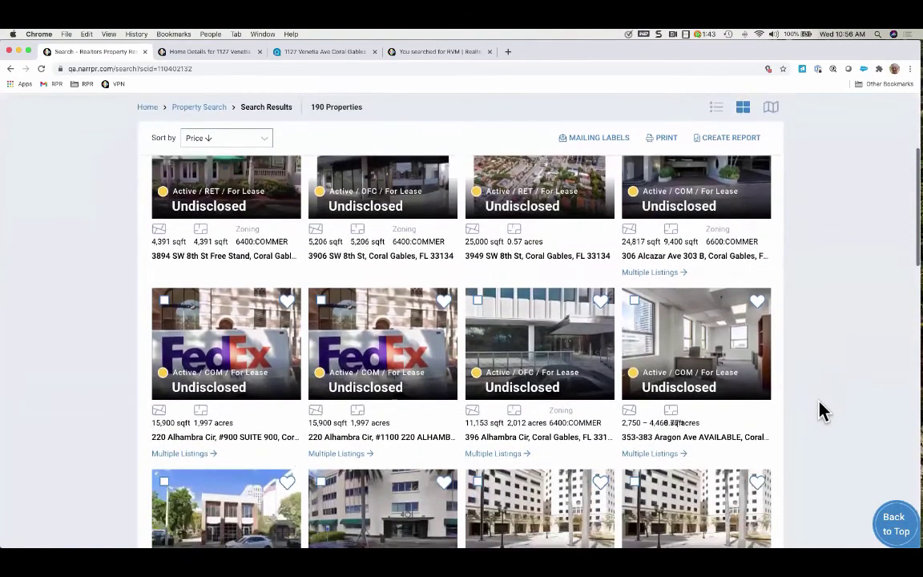
scroll(793, 260, up, 1)
scroll(770, 216, up, 5)
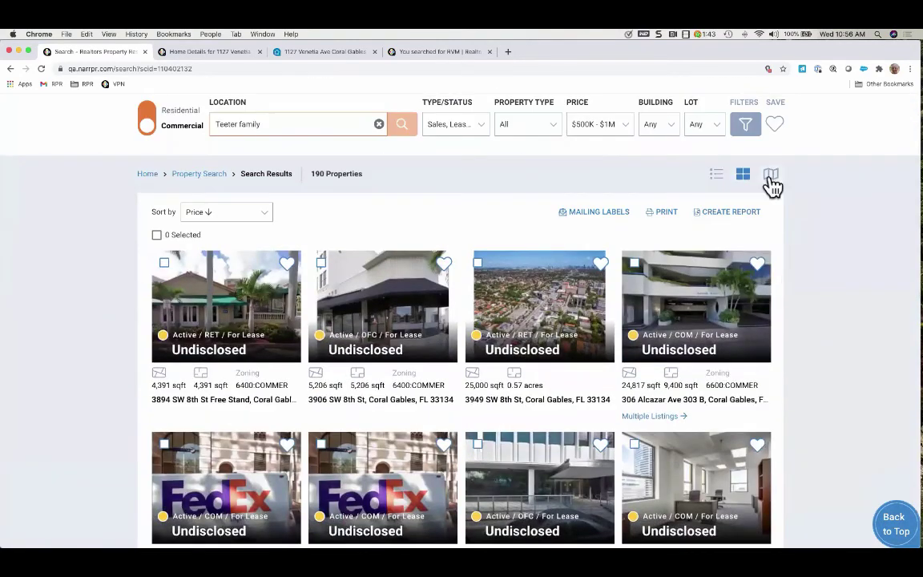
click(771, 175)
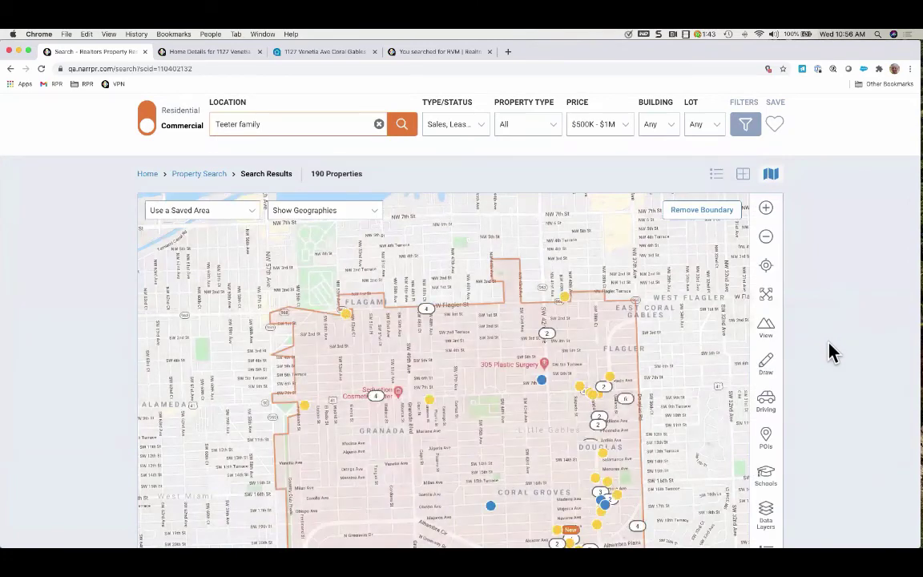
scroll(833, 351, down, 2)
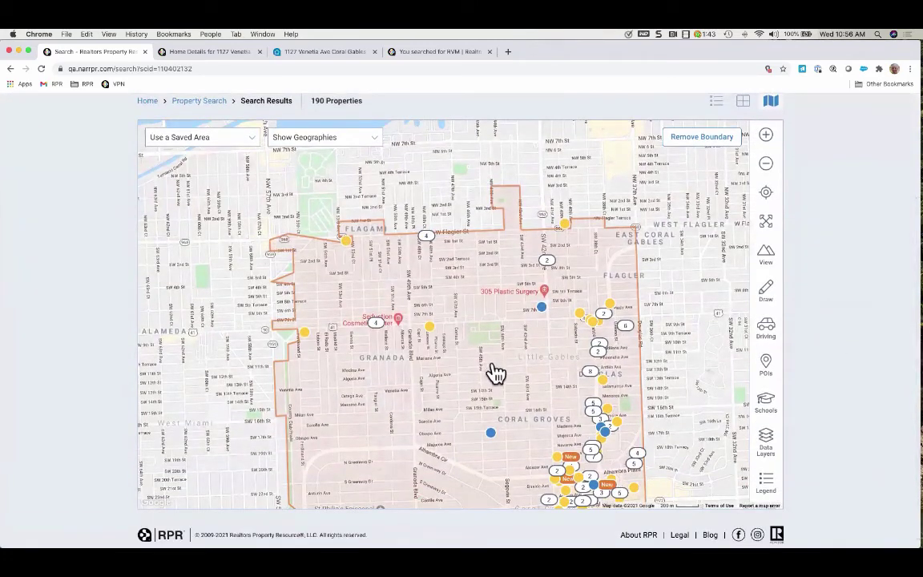
drag(427, 287, 416, 282)
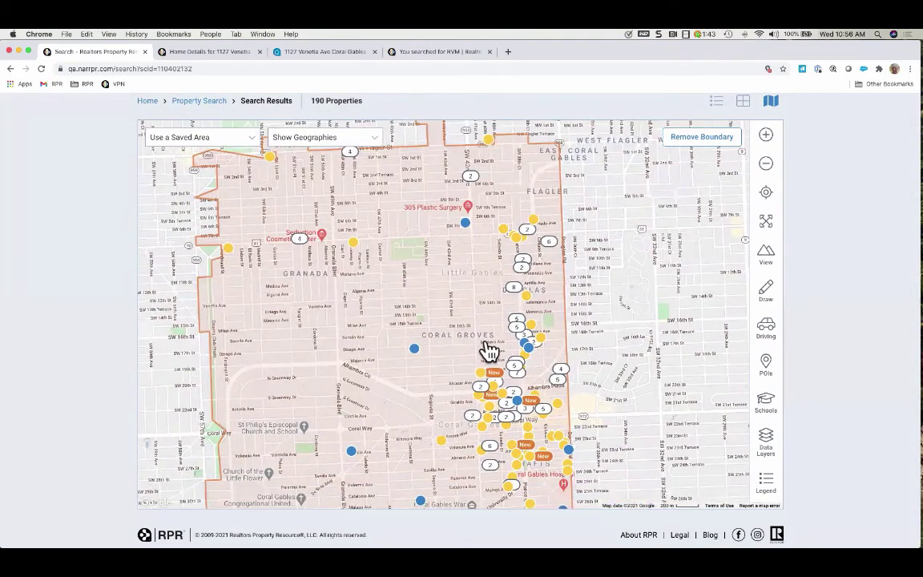
click(530, 350)
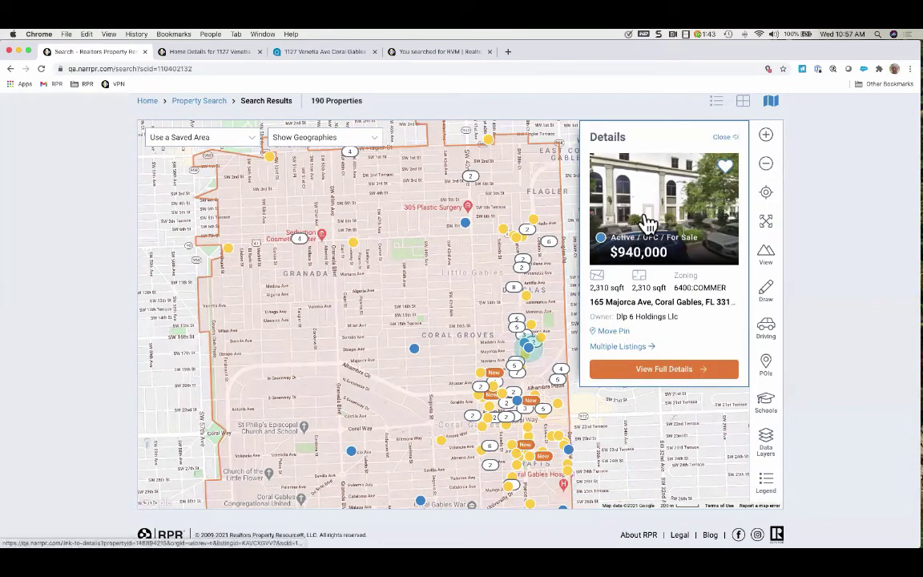
click(665, 370)
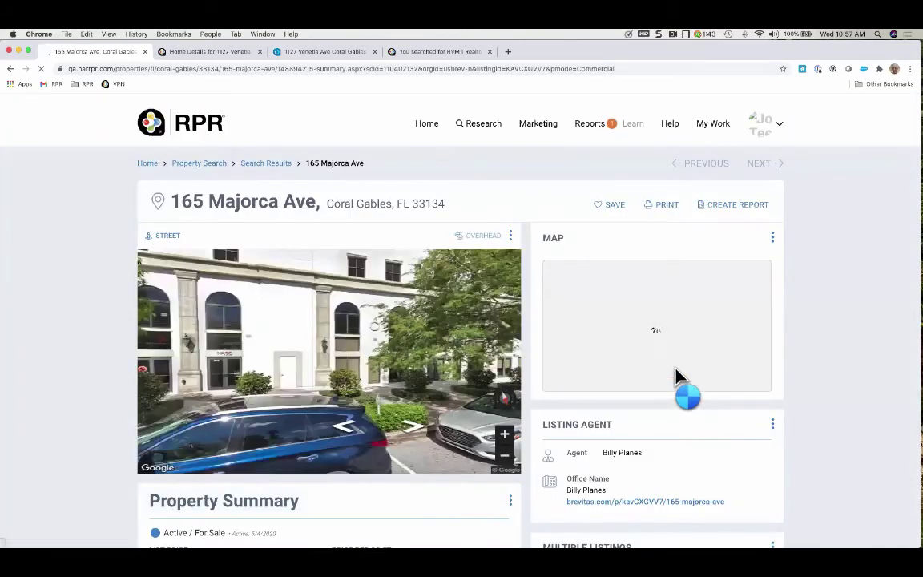
scroll(808, 390, down, 3)
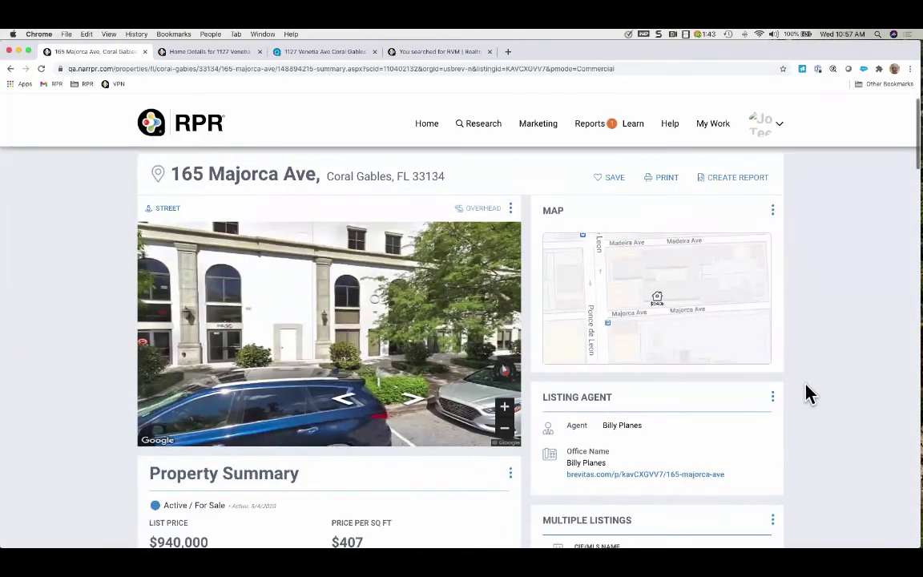
scroll(807, 393, down, 10)
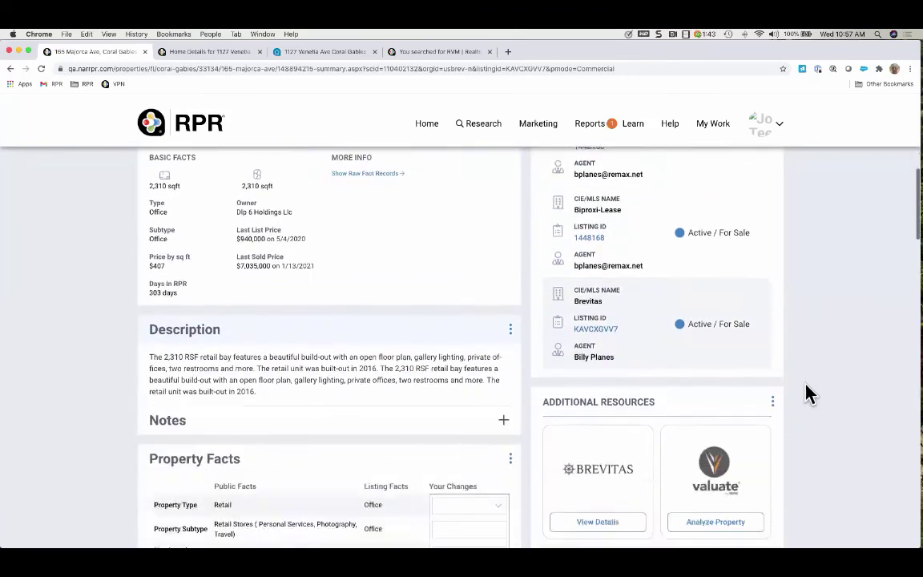
scroll(802, 385, down, 1)
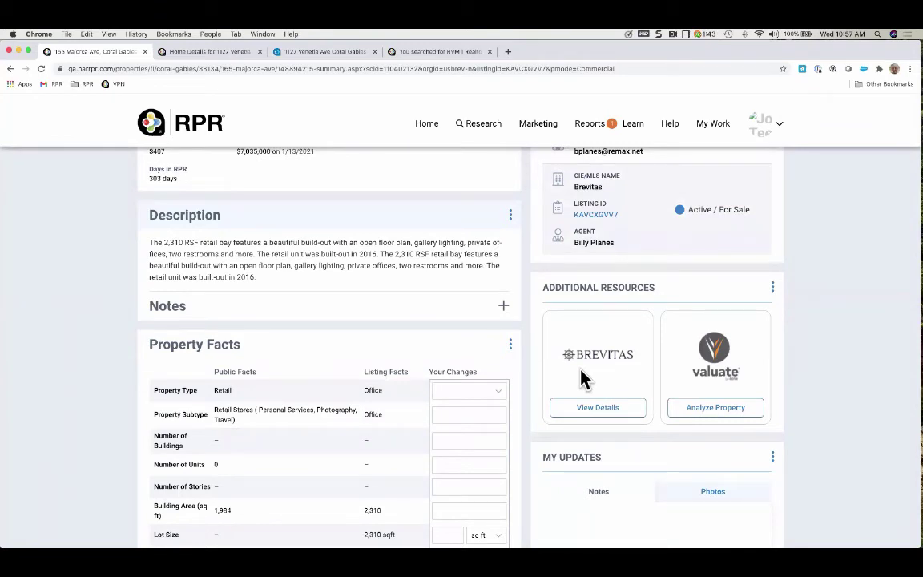
click(598, 407)
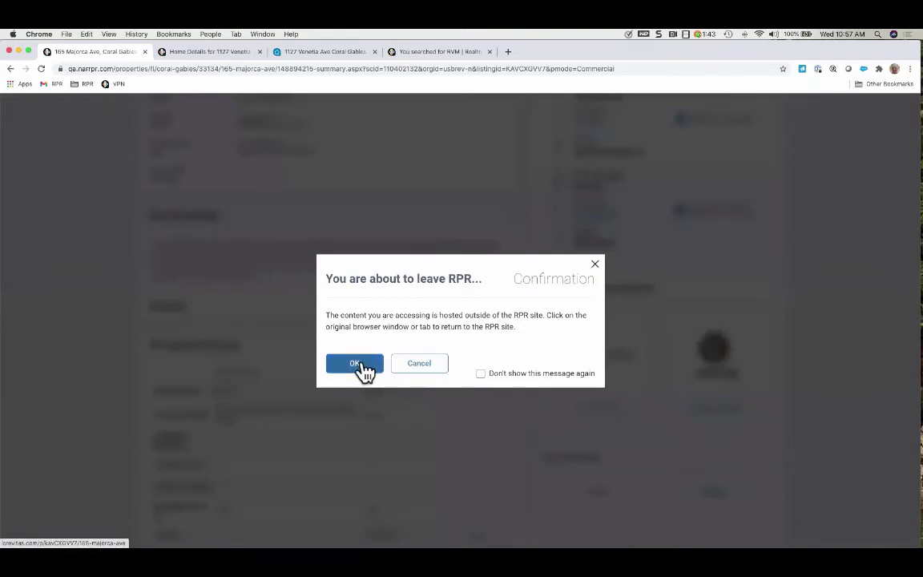
Confirm leaving RPR, browse the Brevitas listing, then return to the RPR details tab
click(355, 364)
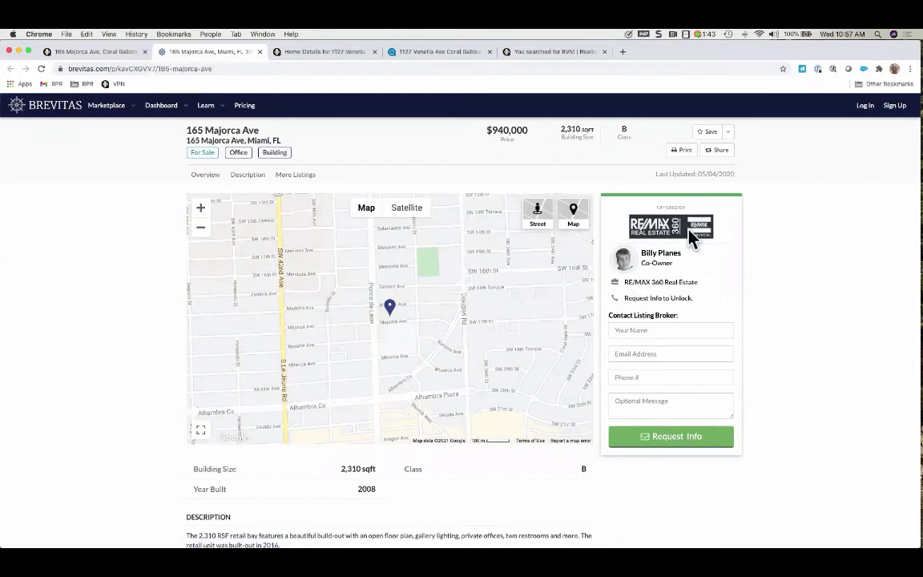
scroll(422, 392, down, 3)
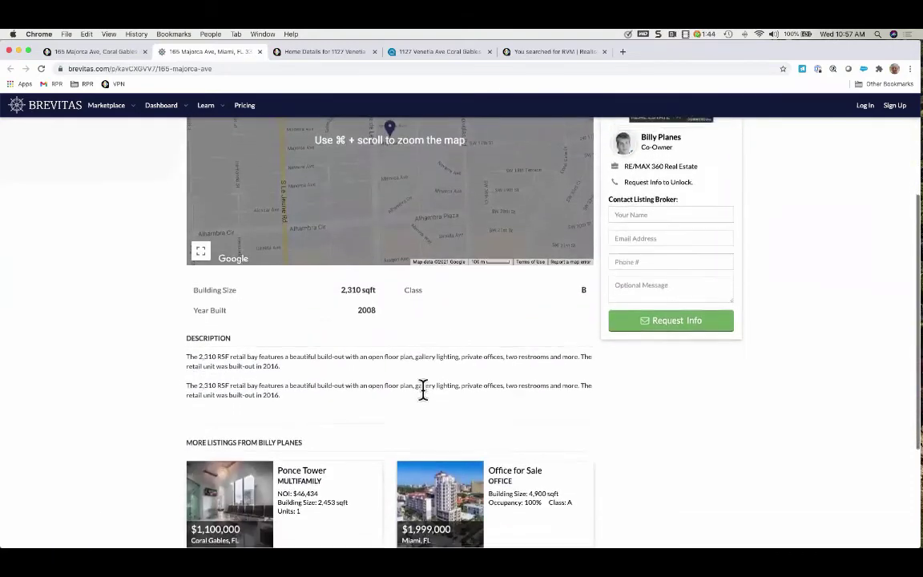
scroll(422, 392, down, 3)
scroll(423, 397, up, 5)
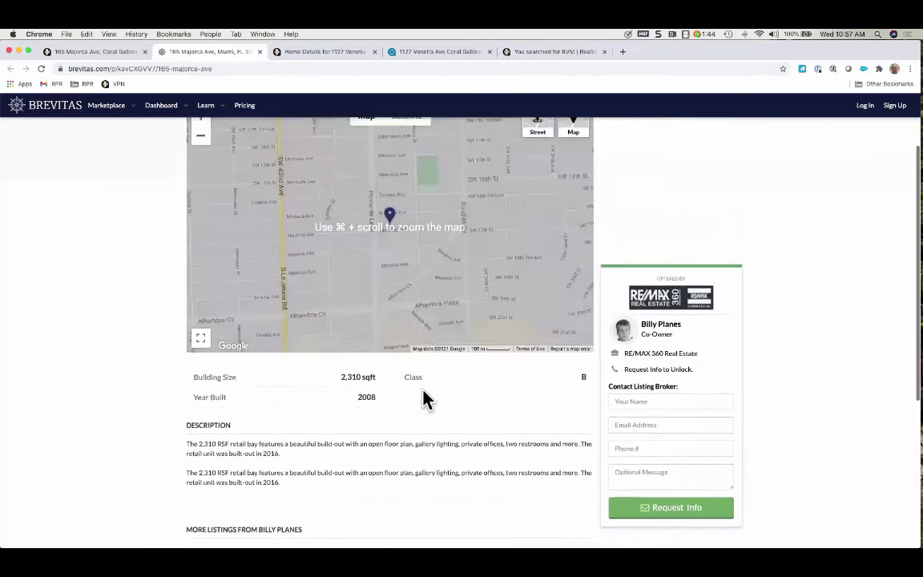
scroll(422, 392, up, 3)
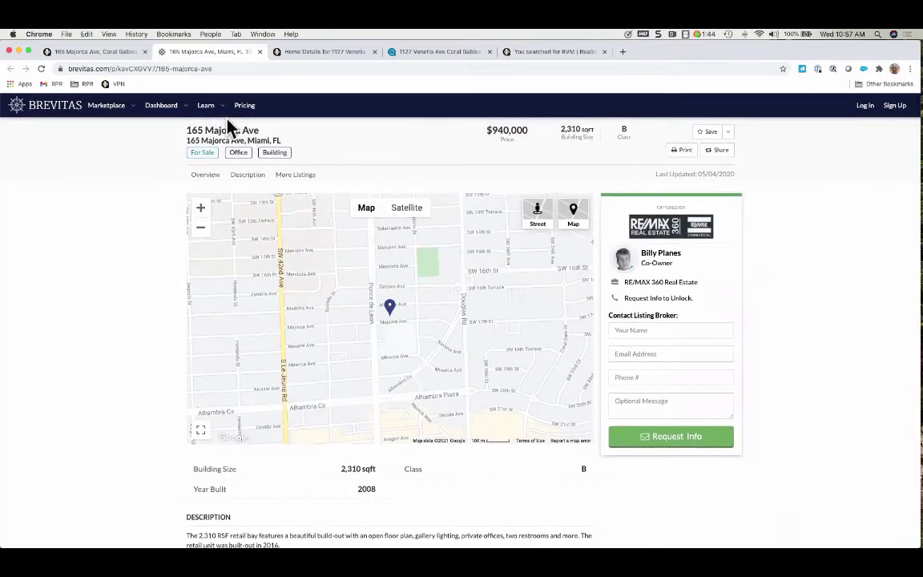
click(77, 51)
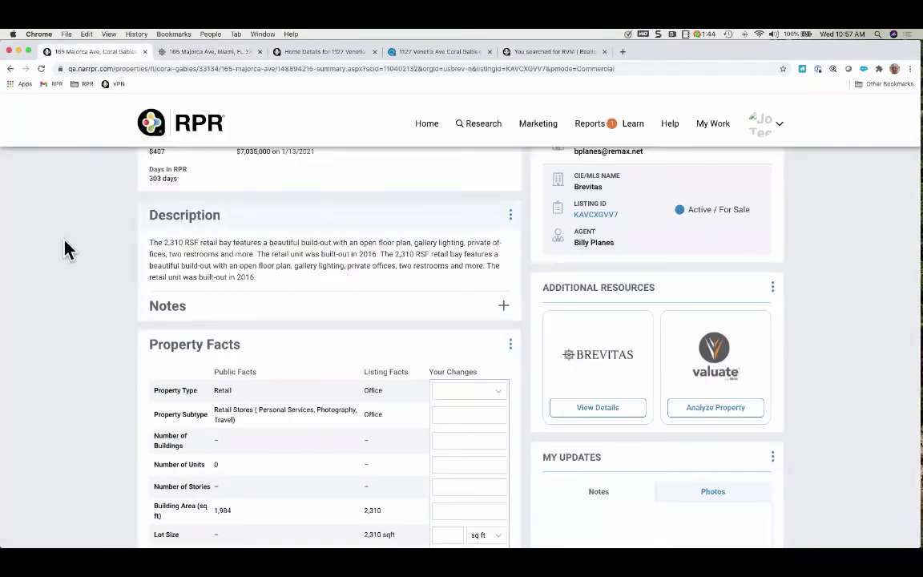
scroll(64, 248, up, 10)
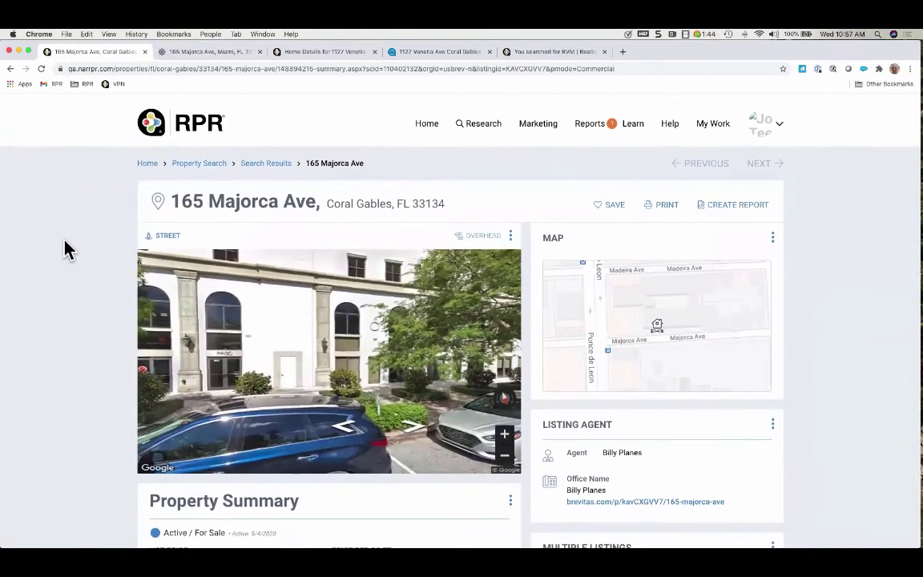
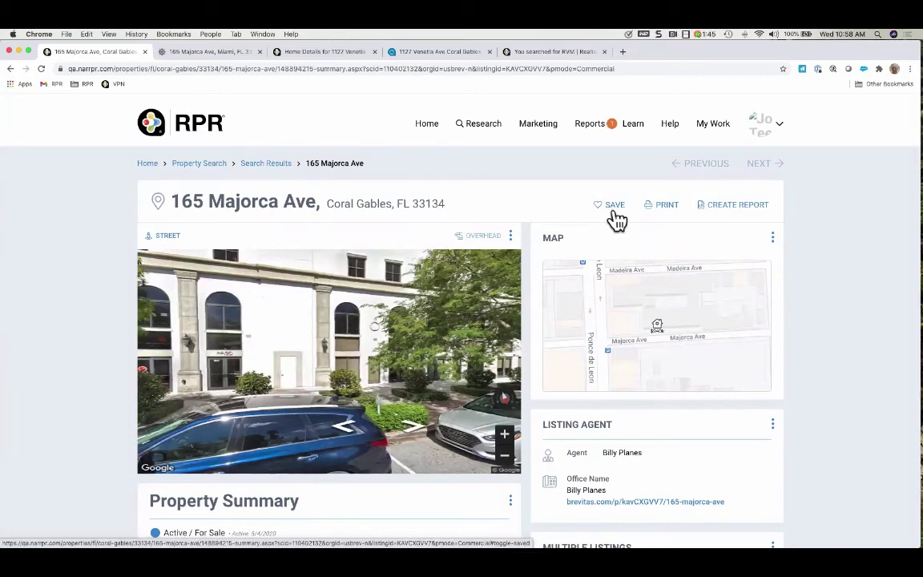
Return to the RPR home page with the Miami, FL 33134 market map
click(429, 127)
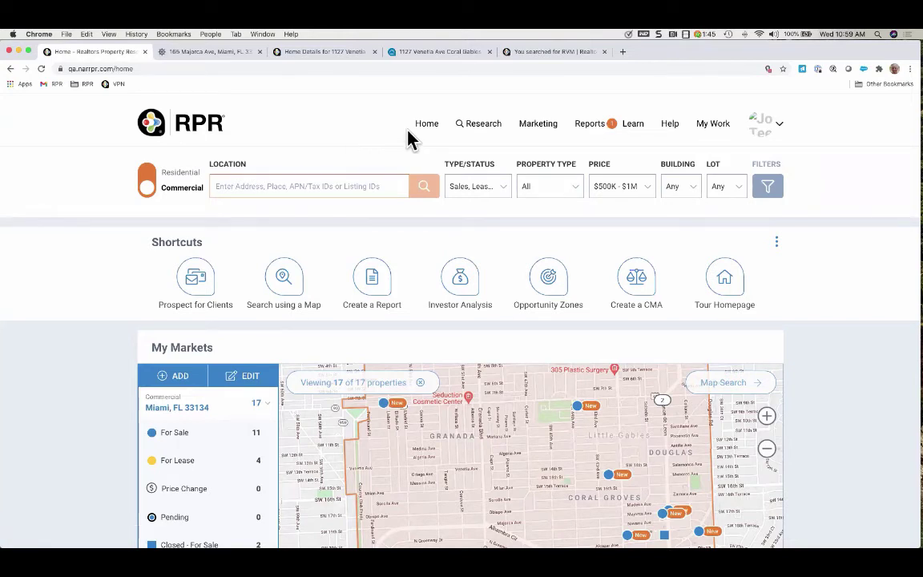
Start a Commercial Site Selection search from the Research menu
click(487, 131)
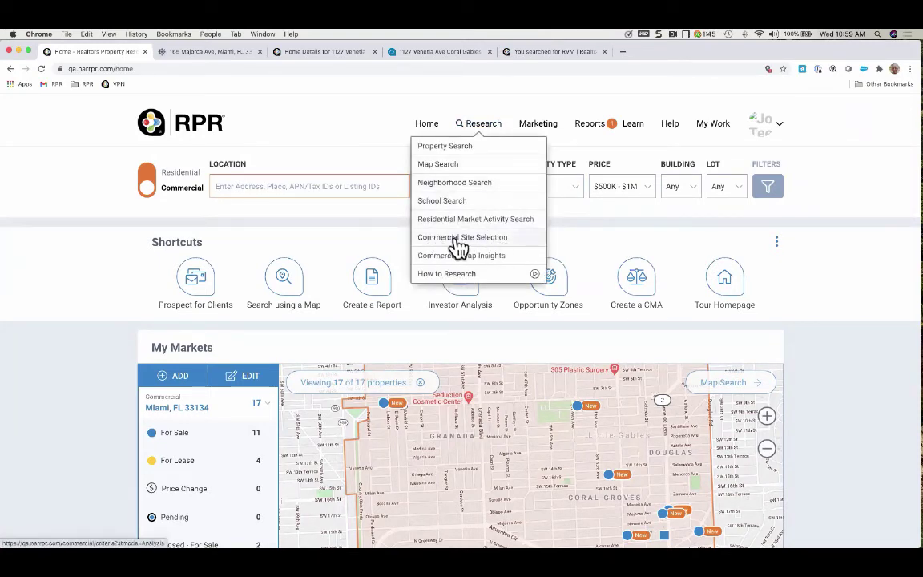
click(462, 240)
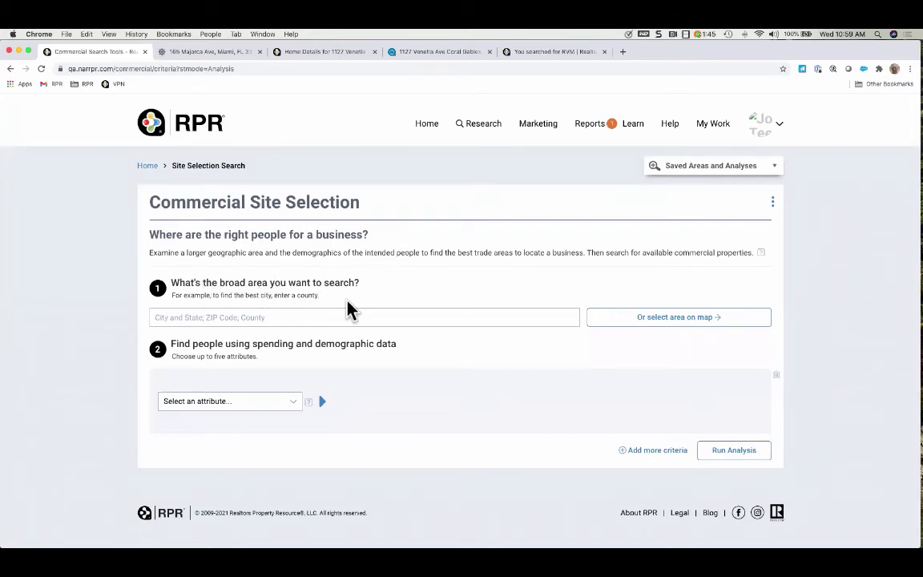
Enter 'Miami fl 33134' as the search area and choose the Who They Are > Income attribute
click(286, 317)
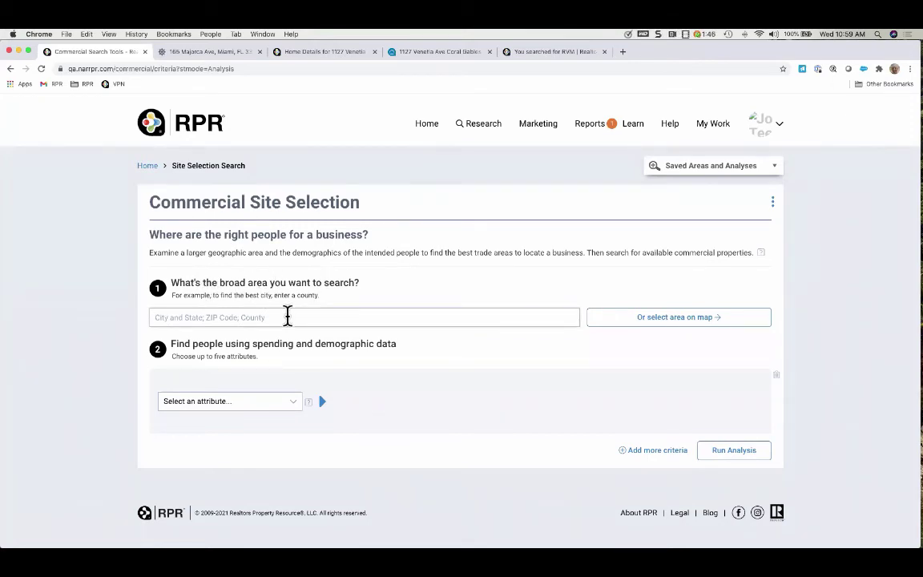
text(Miami)
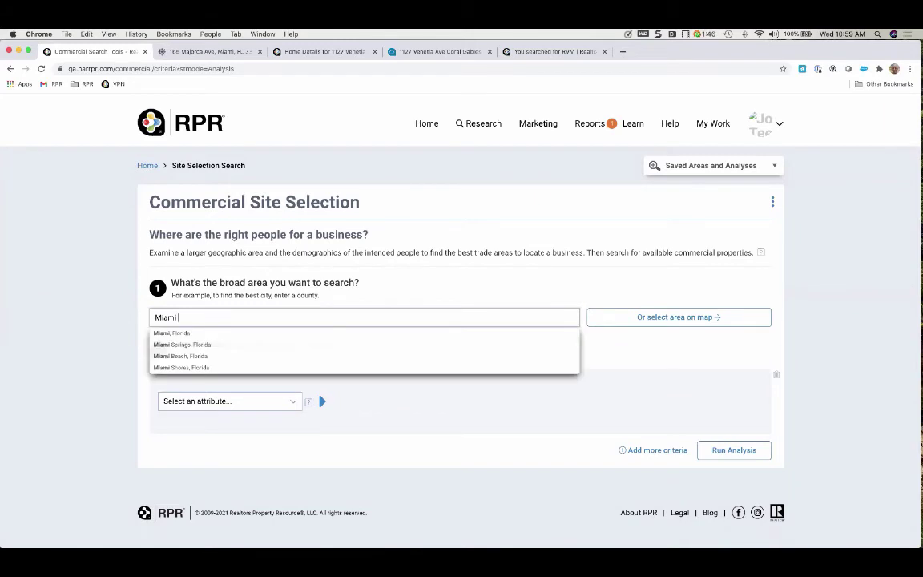
text( fl 33134)
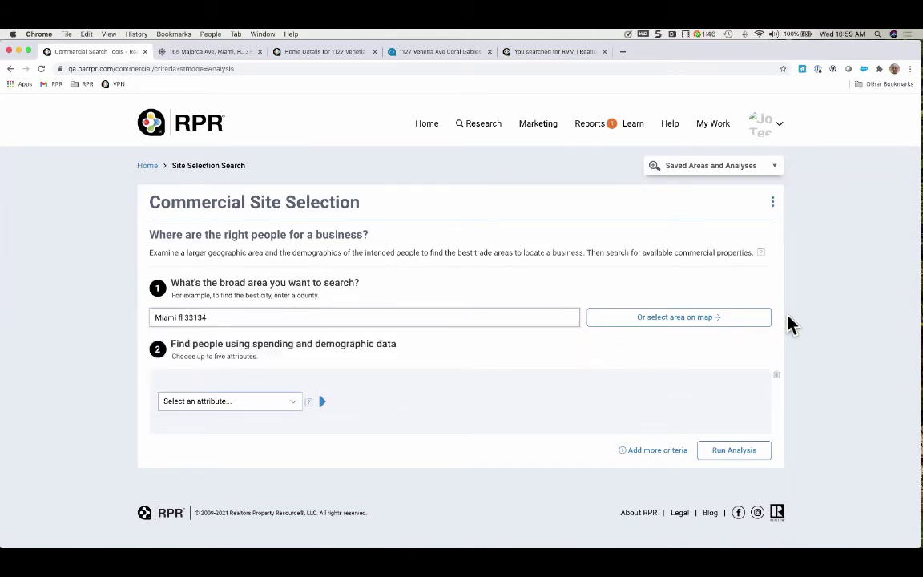
click(686, 321)
click(297, 404)
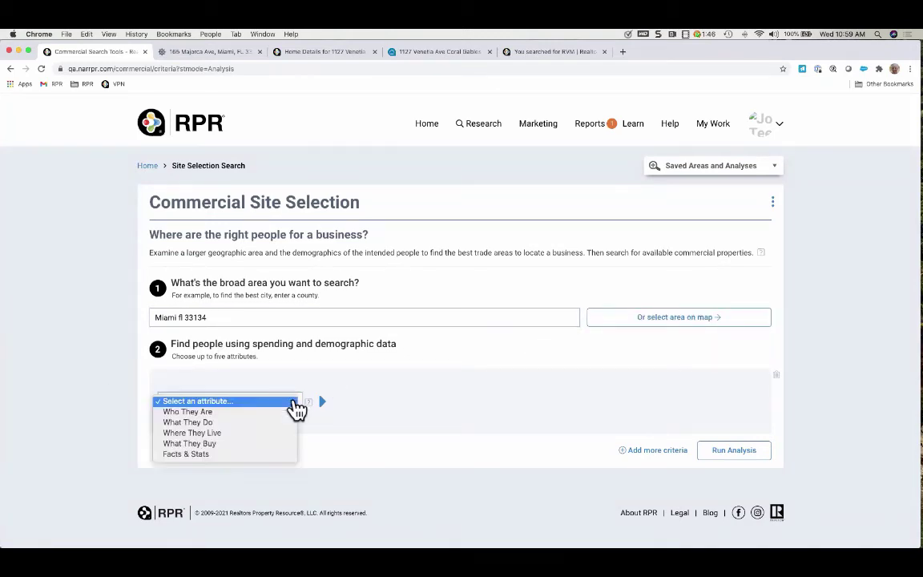
click(259, 412)
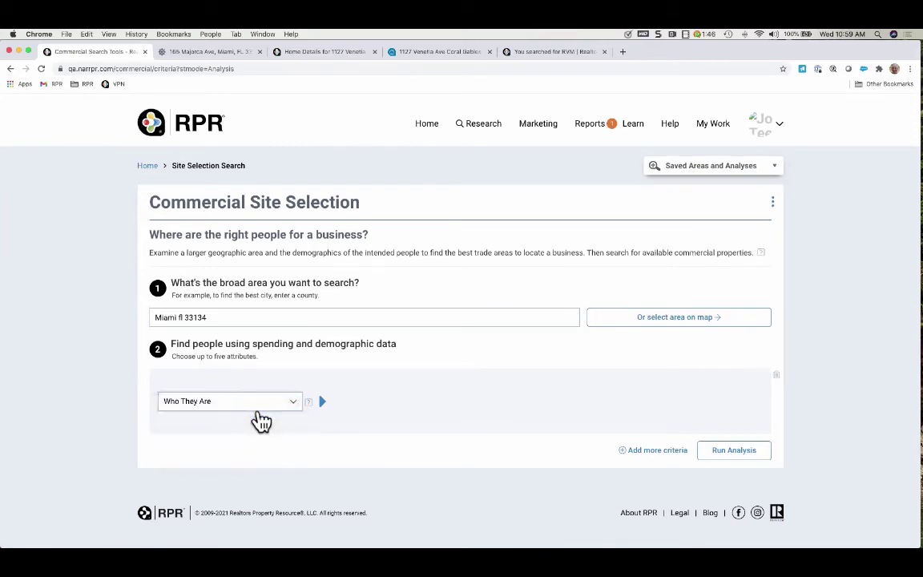
click(474, 407)
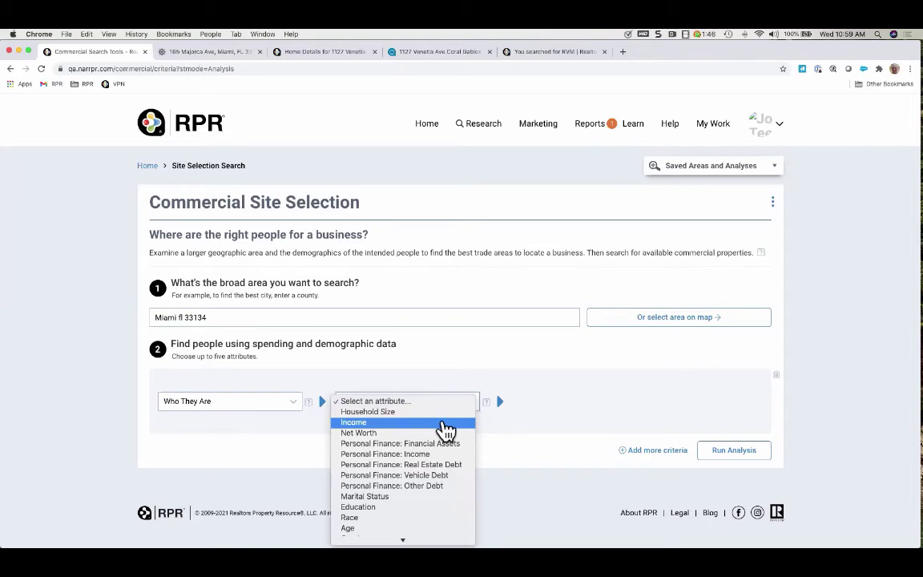
scroll(433, 485, down, 2)
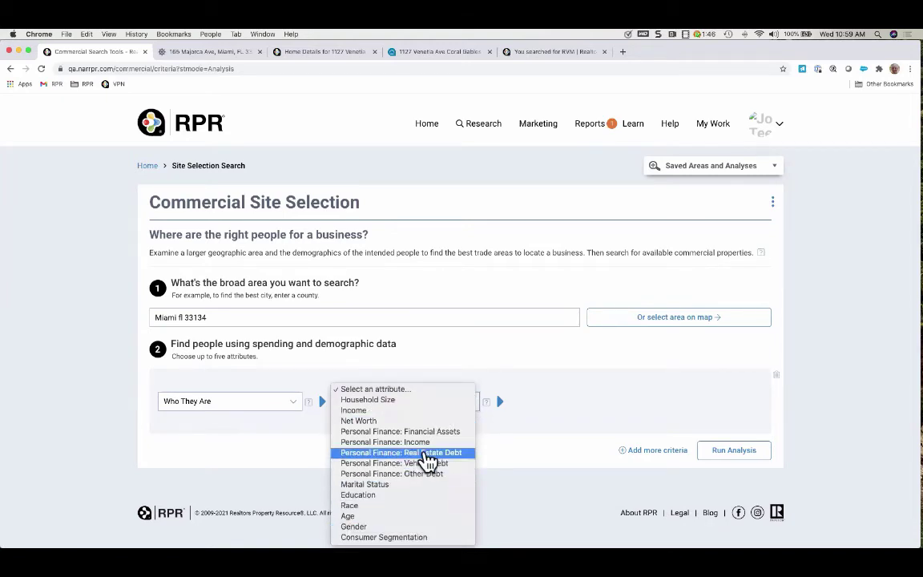
click(412, 410)
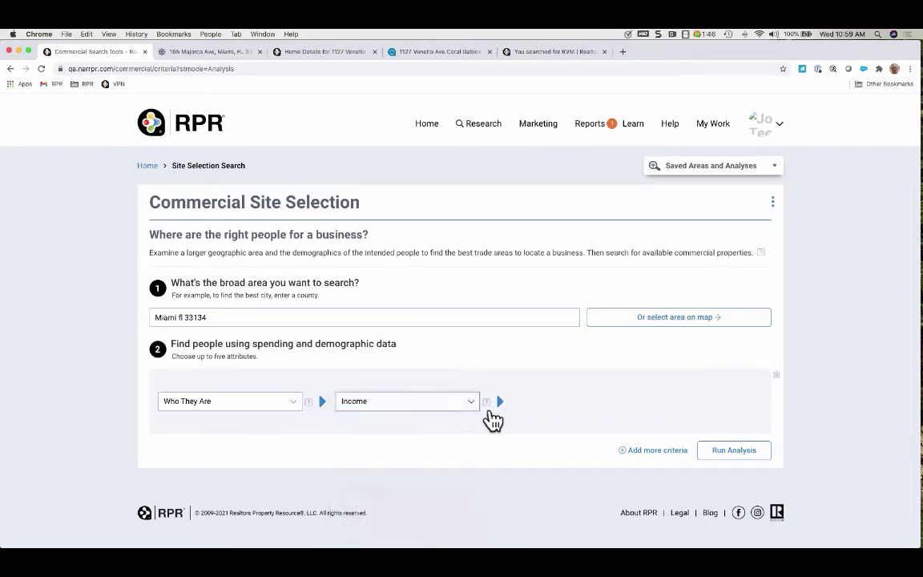
Select Median Household Income and Householder Age 35-44, confirm, and run the analysis
click(493, 411)
scroll(573, 372, down, 1)
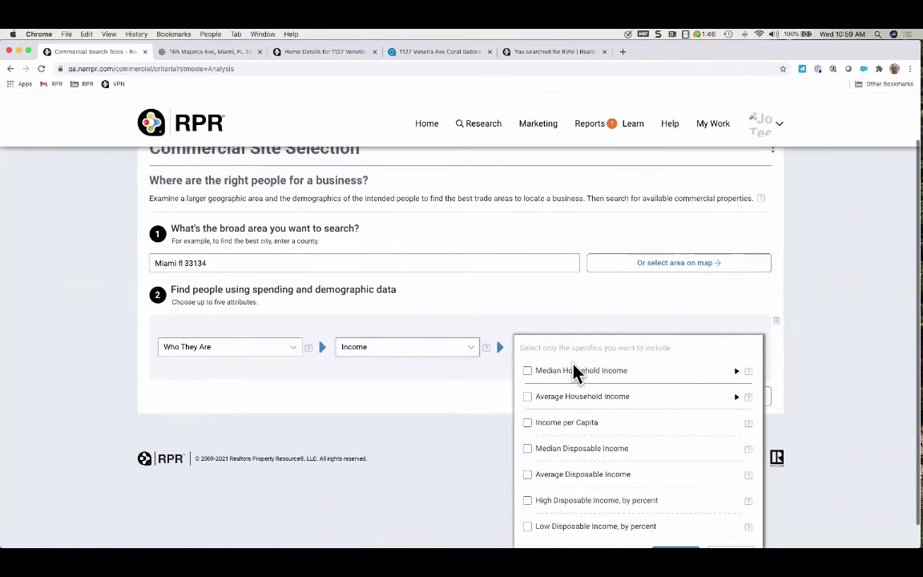
click(527, 371)
scroll(463, 402, down, 1)
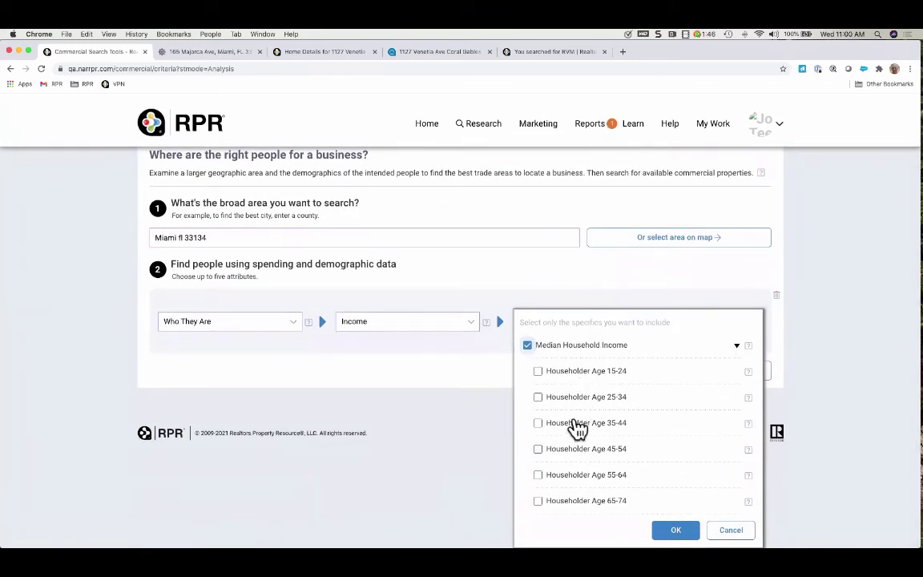
click(537, 425)
click(675, 530)
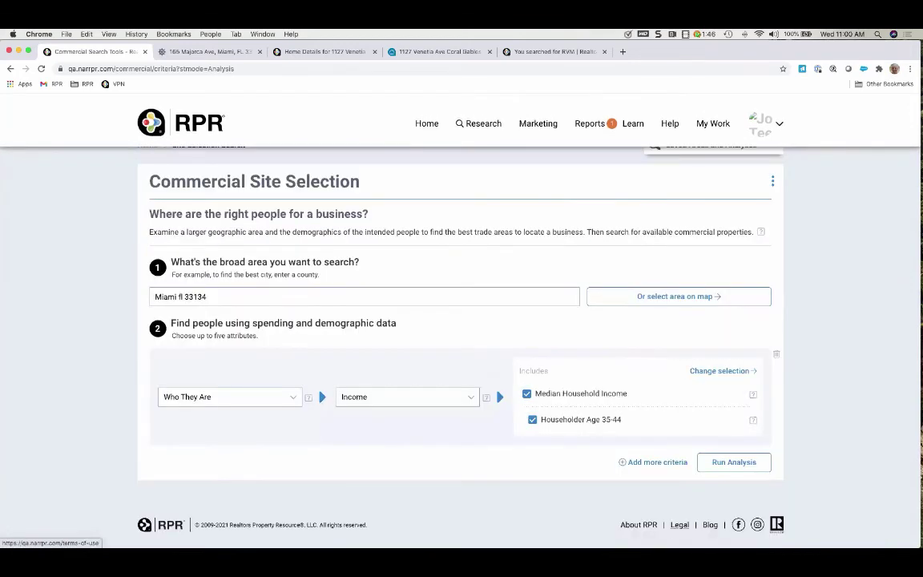
click(740, 464)
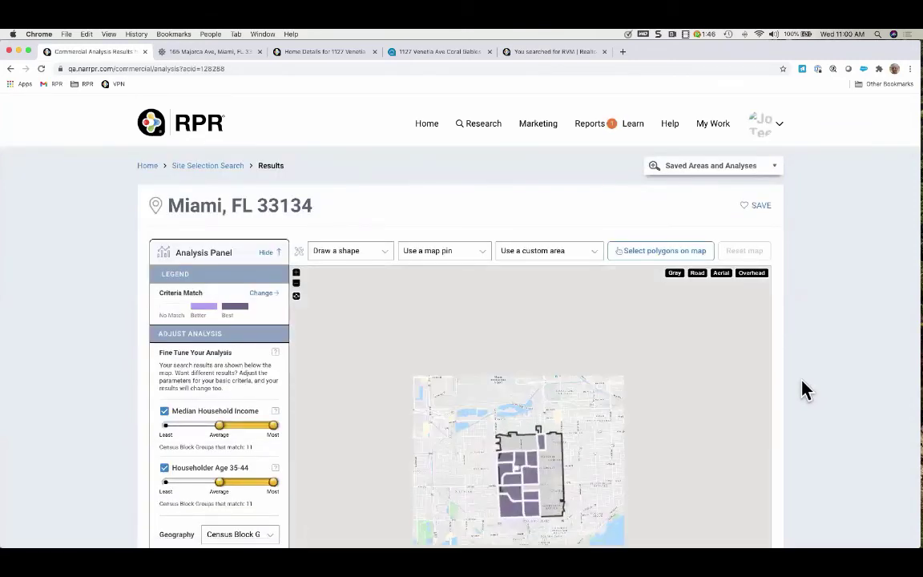
Review the matching census block groups, including 120860061.023, then go back to the home page
scroll(806, 390, down, 2)
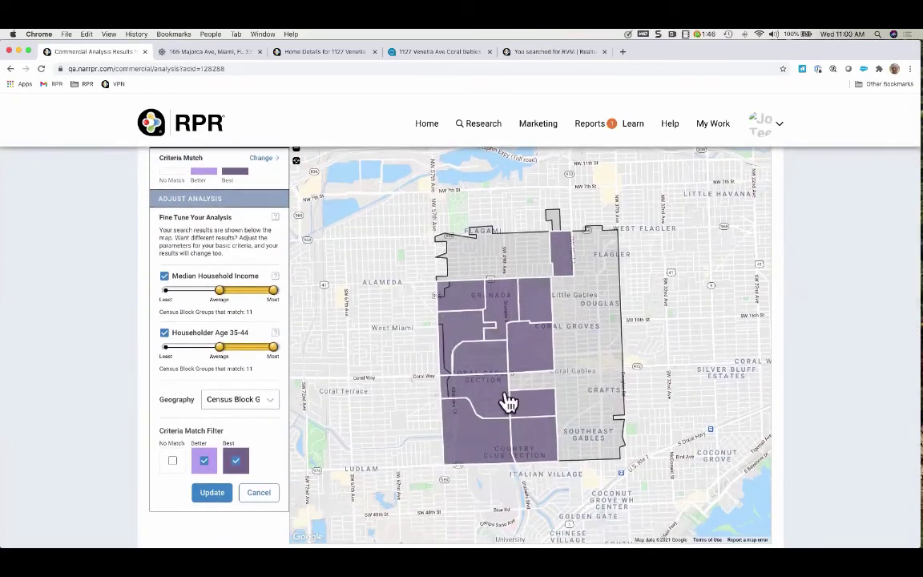
scroll(233, 441, down, 3)
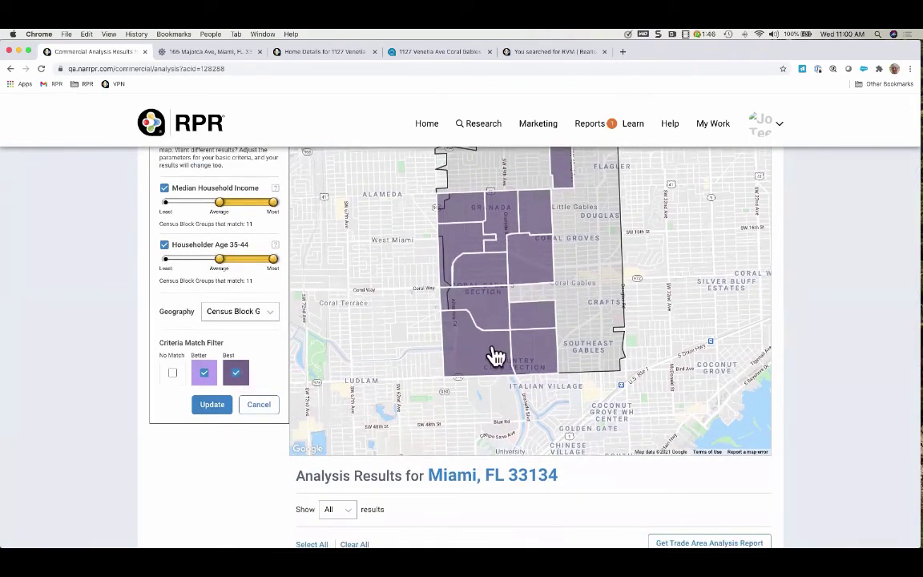
click(489, 357)
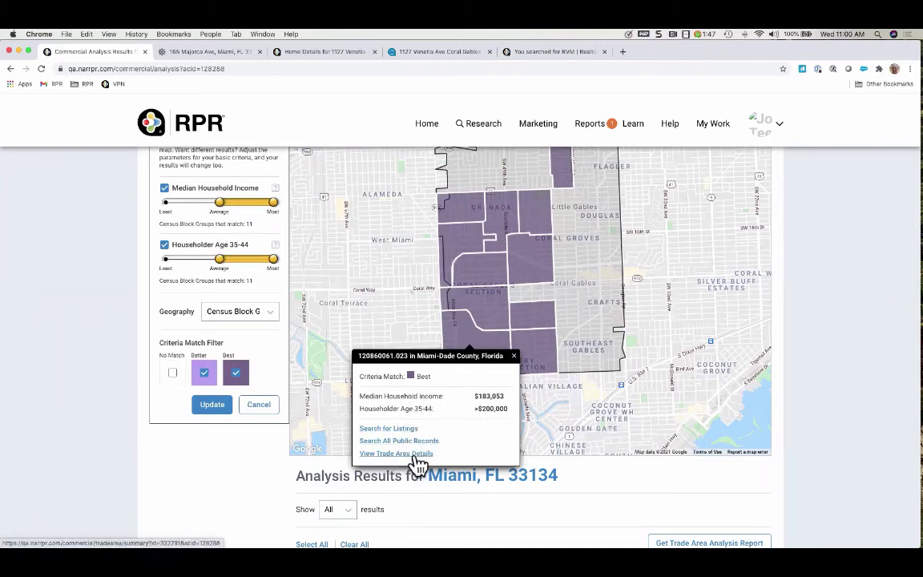
scroll(607, 484, down, 5)
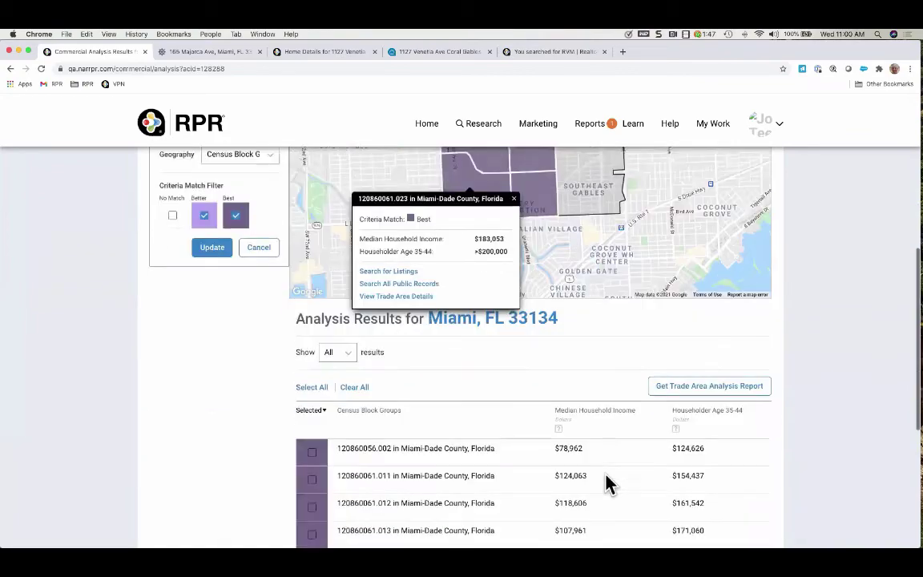
scroll(610, 484, down, 3)
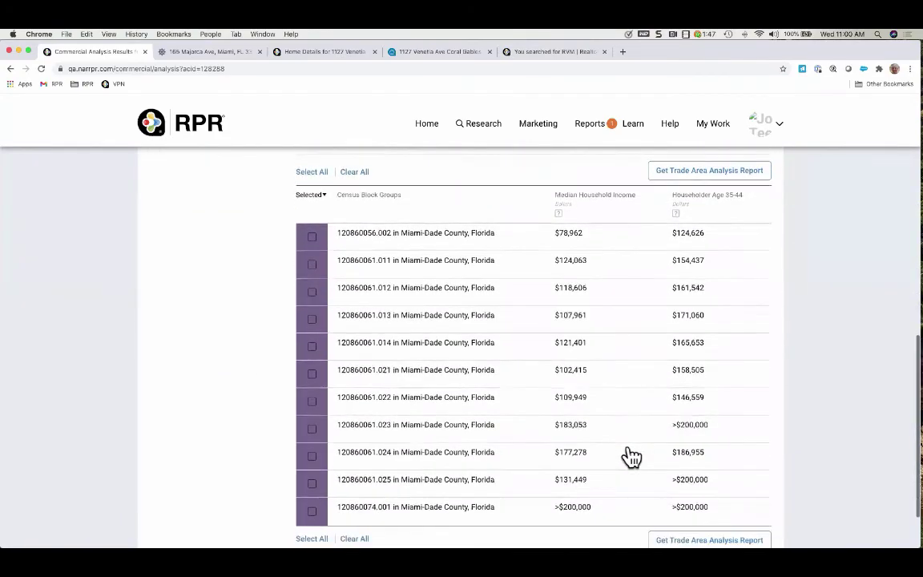
scroll(618, 454, down, 1)
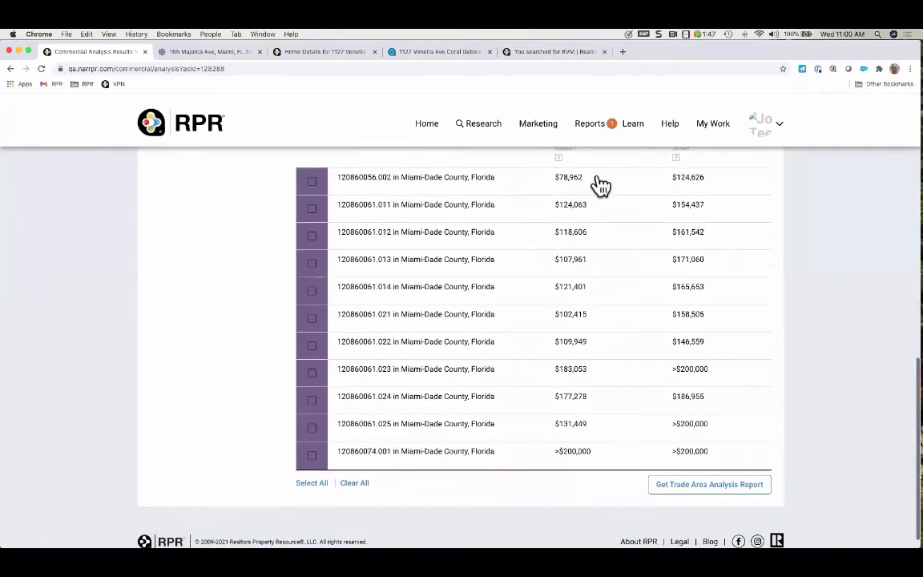
scroll(597, 202, up, 1)
scroll(597, 203, up, 1)
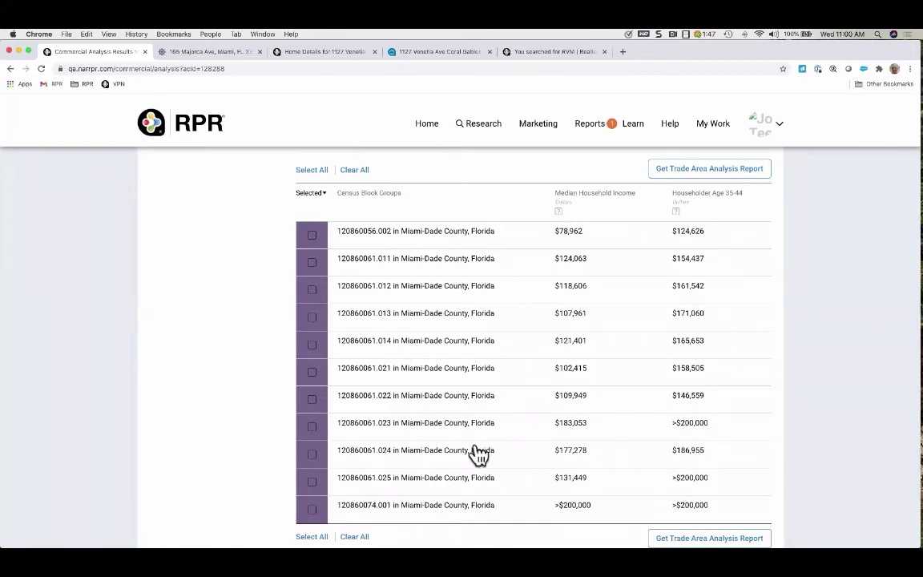
scroll(478, 458, down, 2)
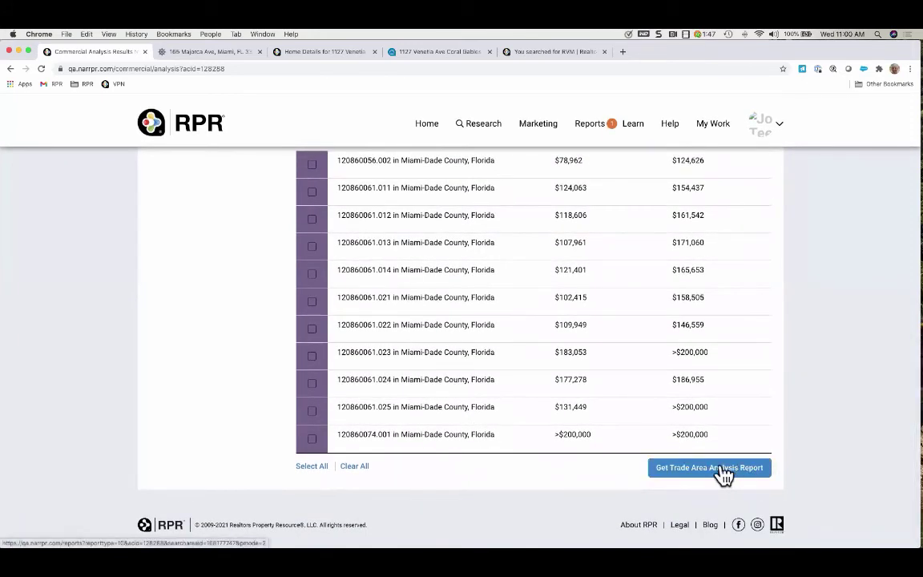
scroll(814, 362, up, 15)
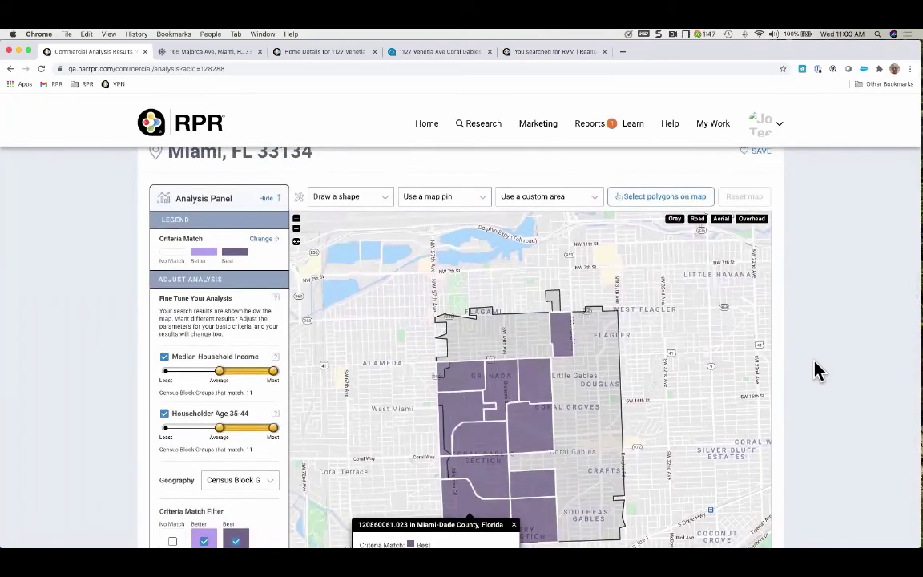
scroll(814, 371, up, 2)
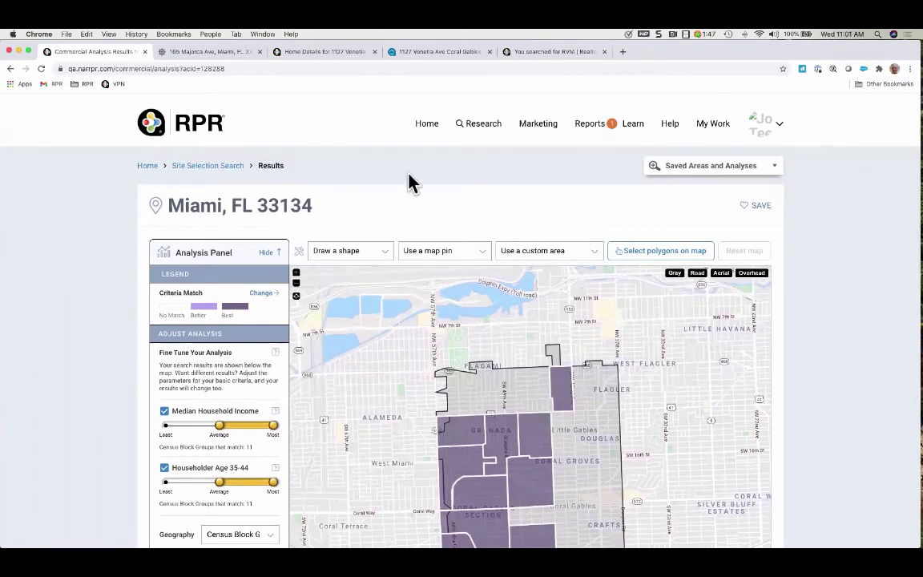
click(427, 127)
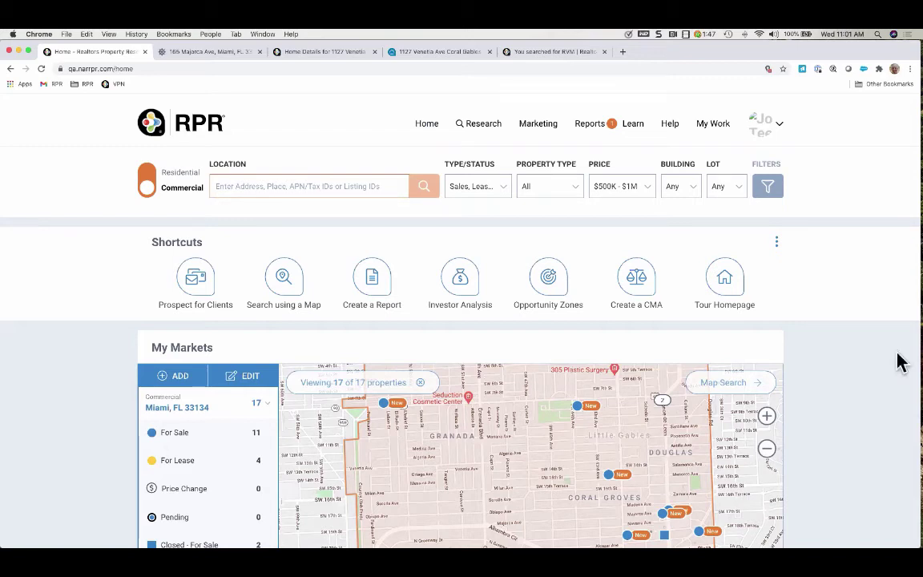
scroll(447, 335, down, 1)
scroll(447, 335, down, 6)
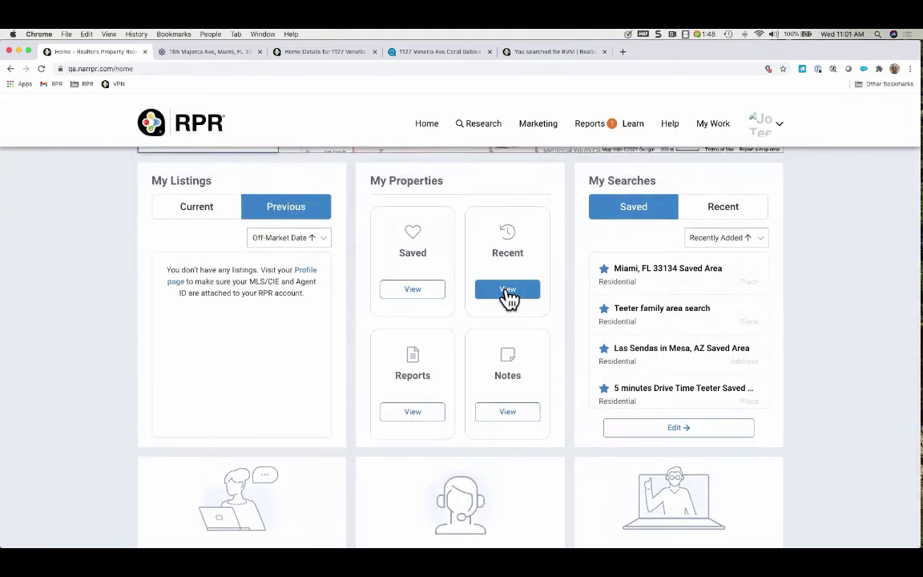
click(508, 293)
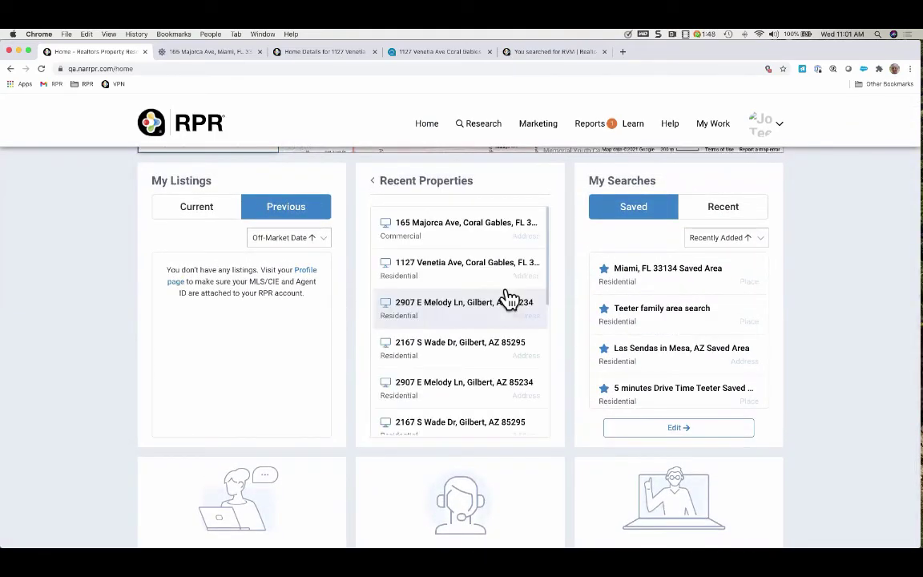
click(478, 233)
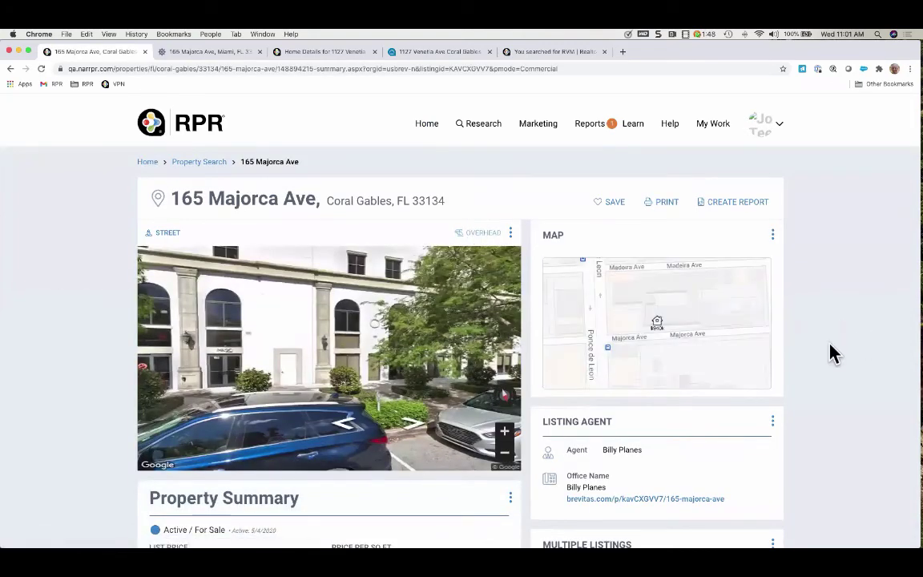
scroll(830, 353, down, 1)
scroll(830, 353, down, 5)
scroll(830, 353, up, 2)
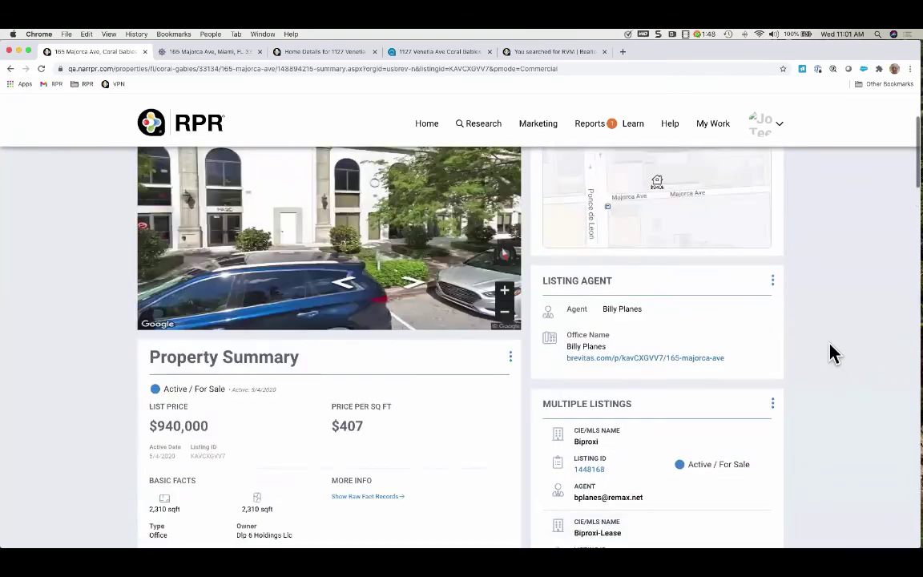
click(425, 128)
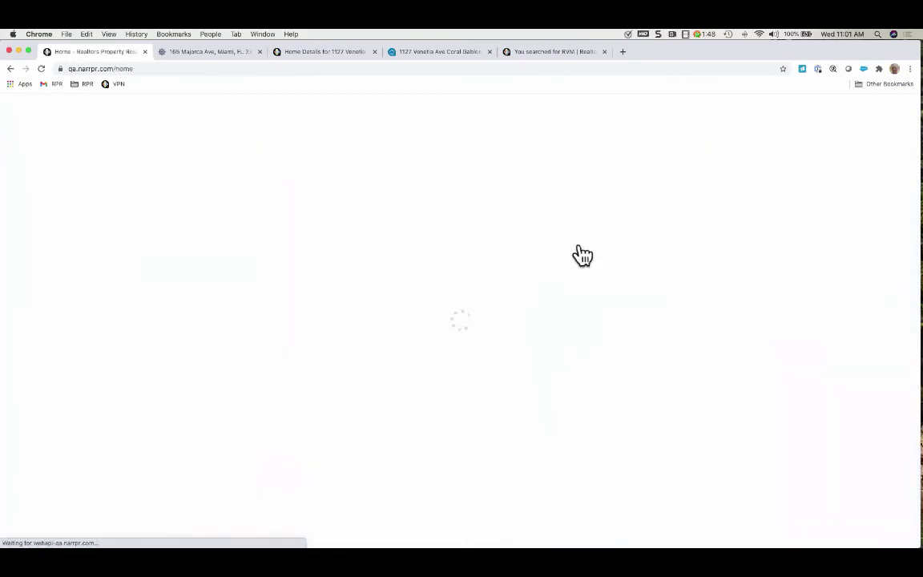
scroll(839, 343, down, 5)
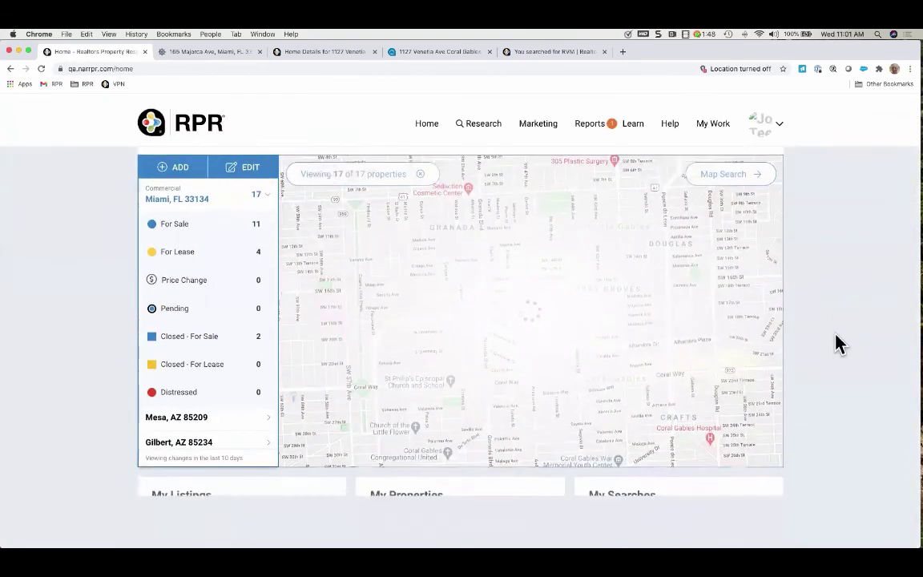
scroll(839, 344, down, 3)
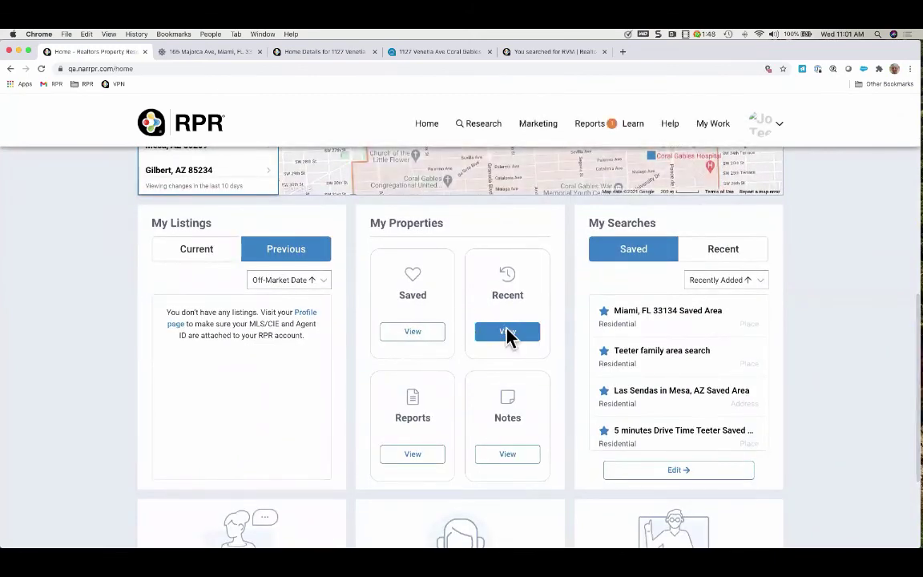
click(509, 337)
click(459, 316)
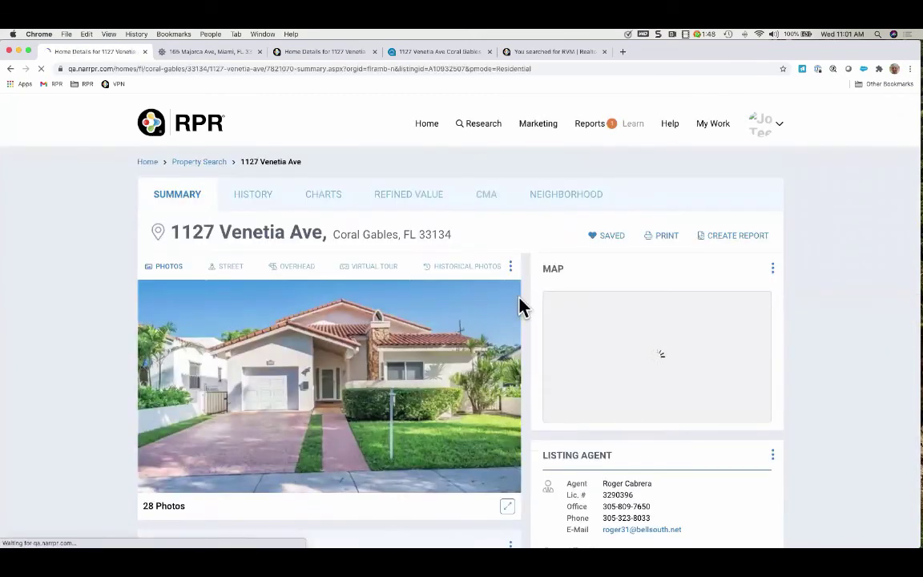
scroll(846, 373, down, 5)
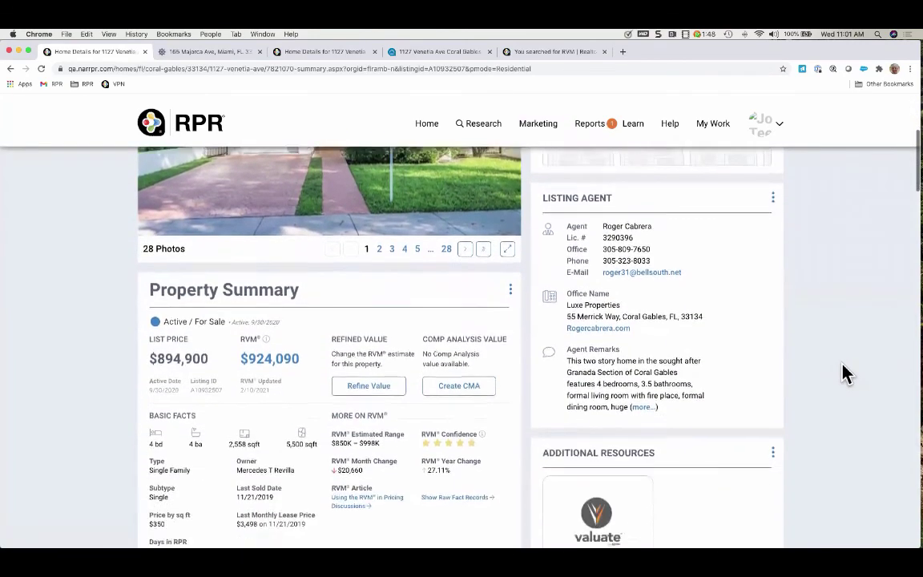
scroll(845, 373, down, 10)
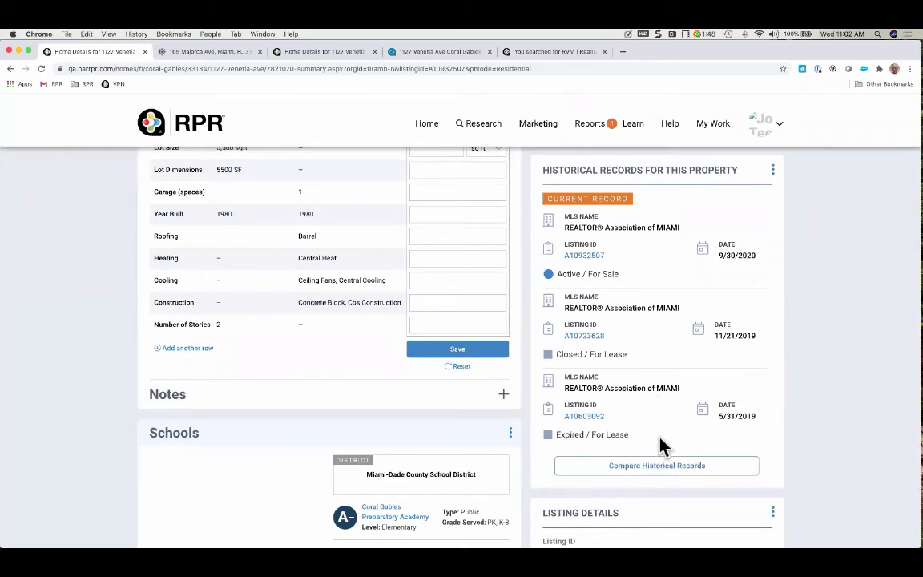
click(655, 471)
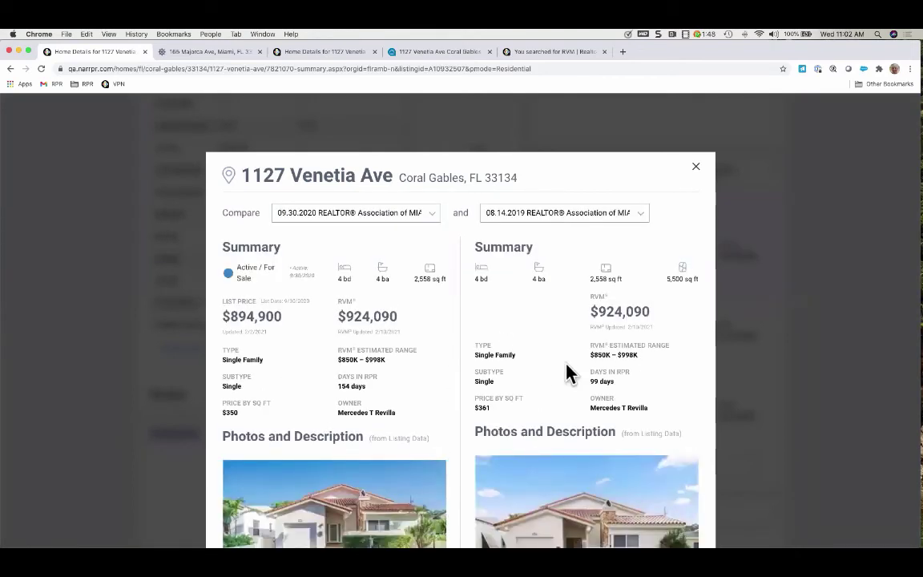
scroll(569, 373, down, 5)
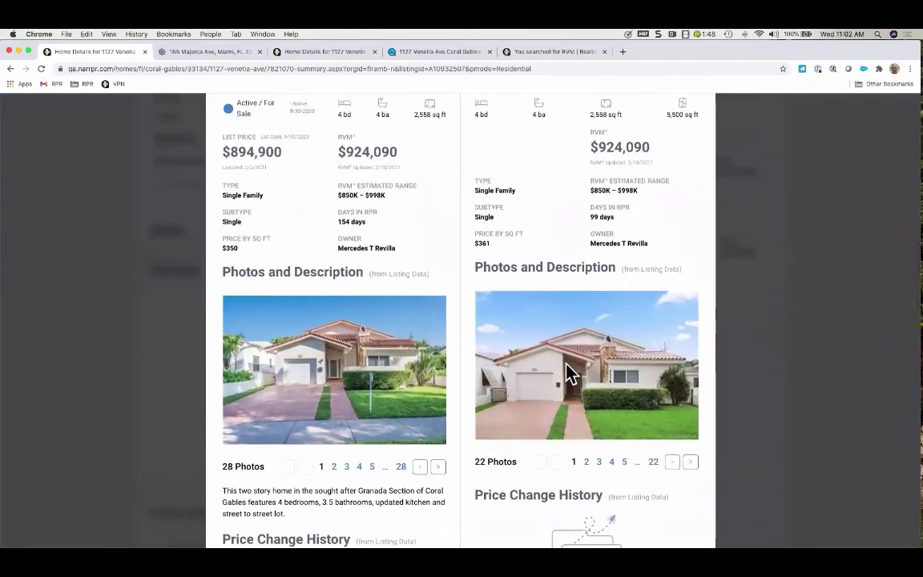
scroll(569, 377, up, 5)
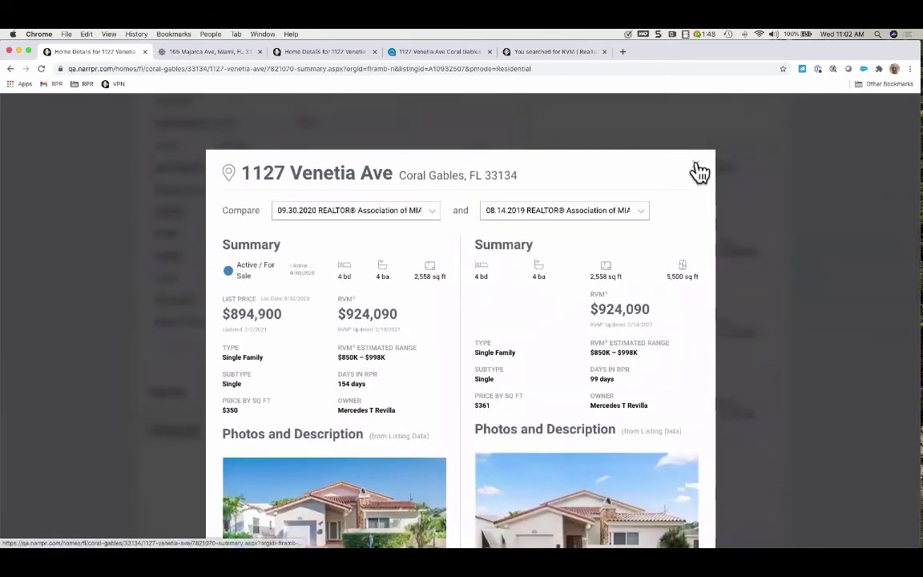
click(698, 170)
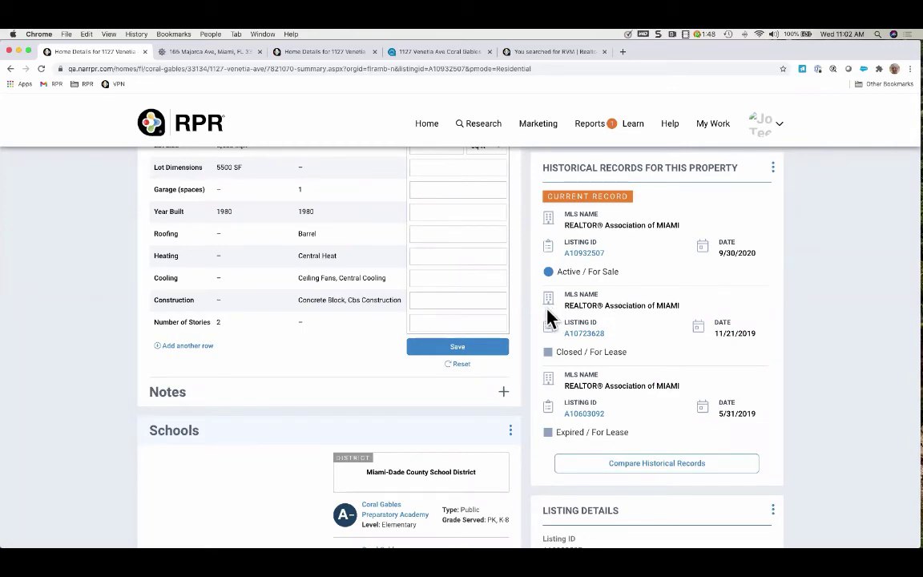
scroll(523, 403, up, 5)
scroll(523, 403, up, 5)
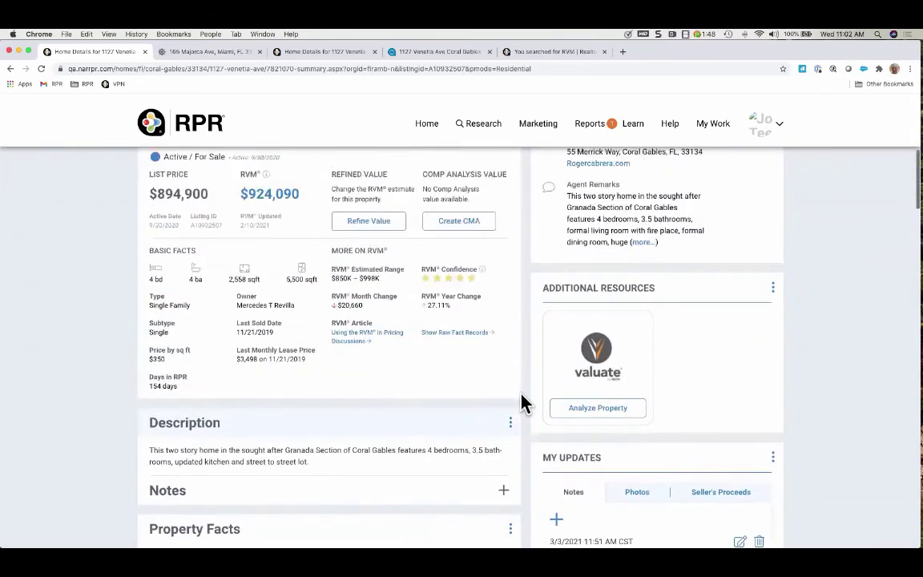
scroll(425, 399, up, 6)
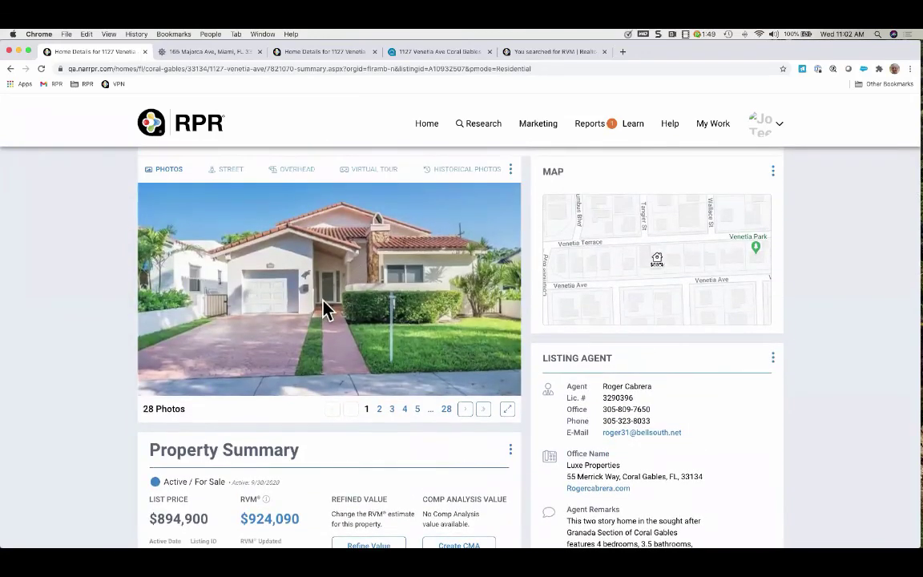
scroll(324, 309, down, 4)
click(459, 388)
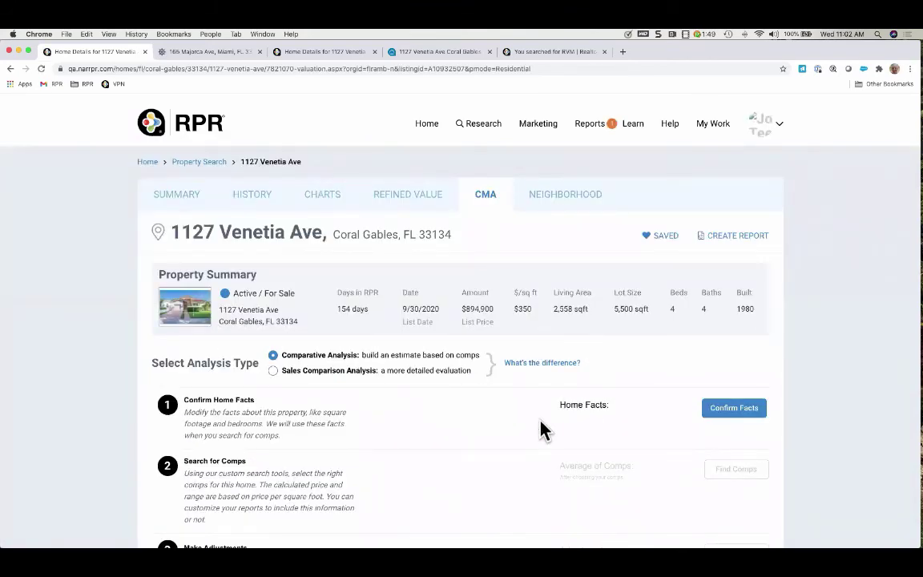
scroll(540, 429, down, 2)
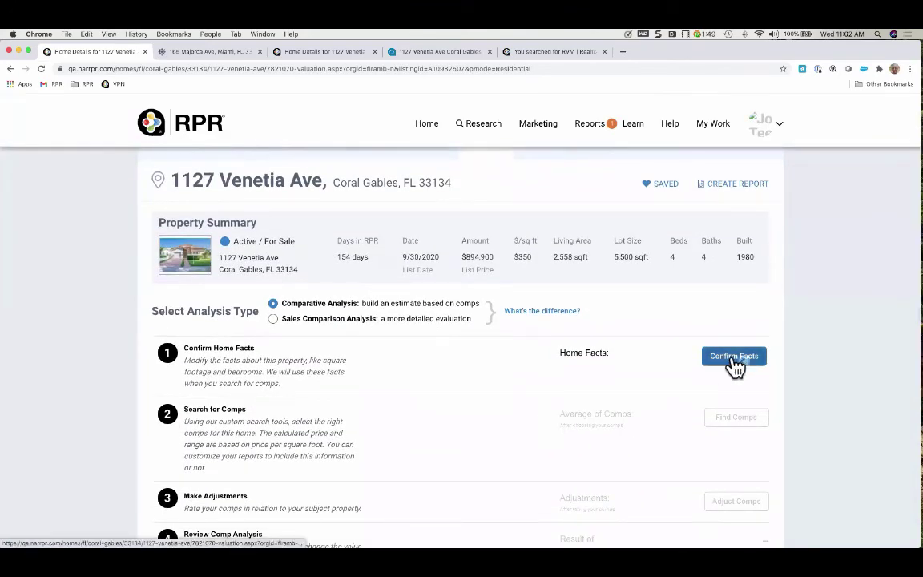
click(736, 365)
scroll(594, 350, down, 5)
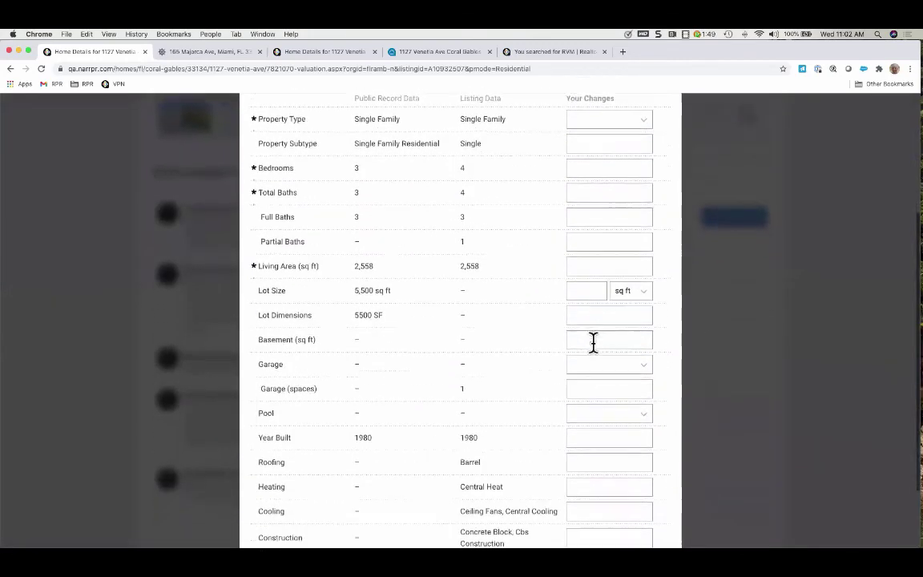
scroll(583, 319, down, 2)
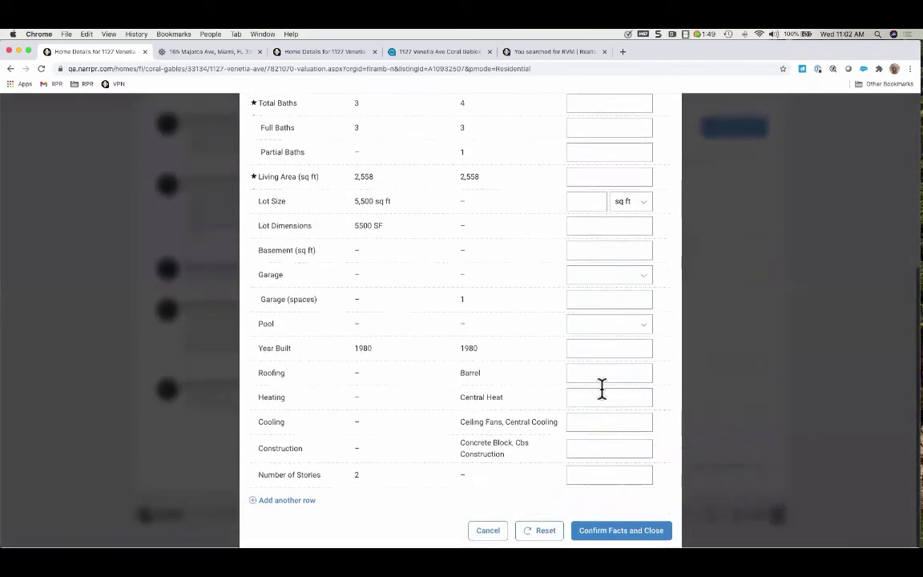
click(623, 529)
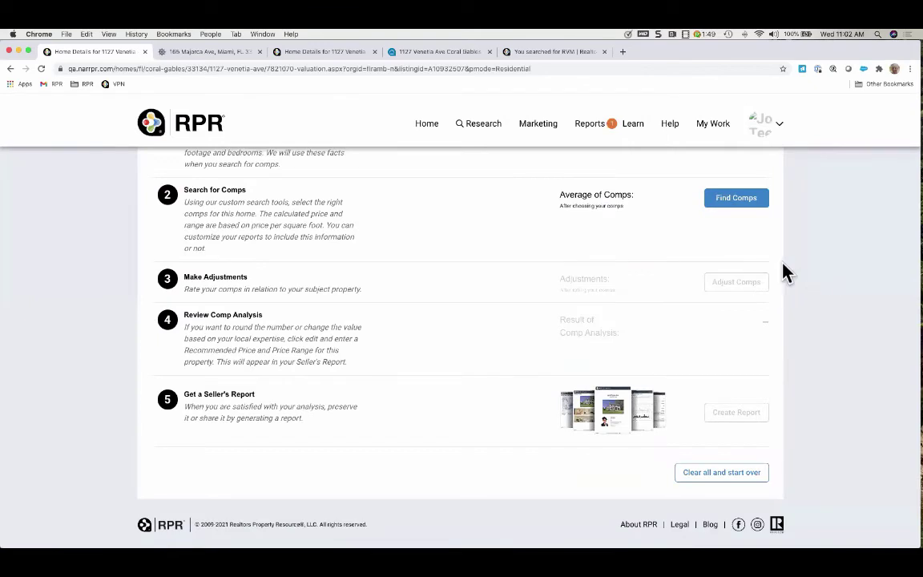
Begin the comp search and check the custom area and geography options, leaving them unchanged
click(742, 204)
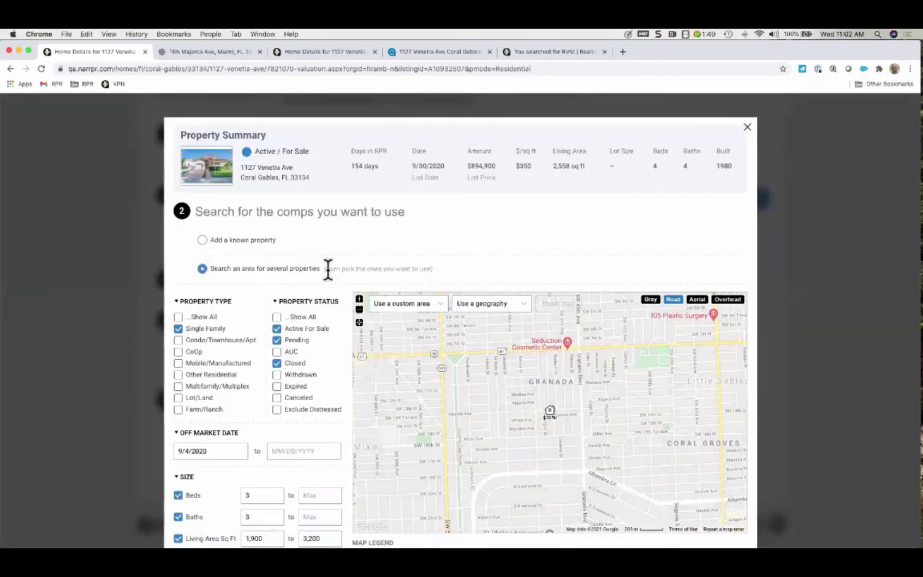
scroll(321, 277, down, 1)
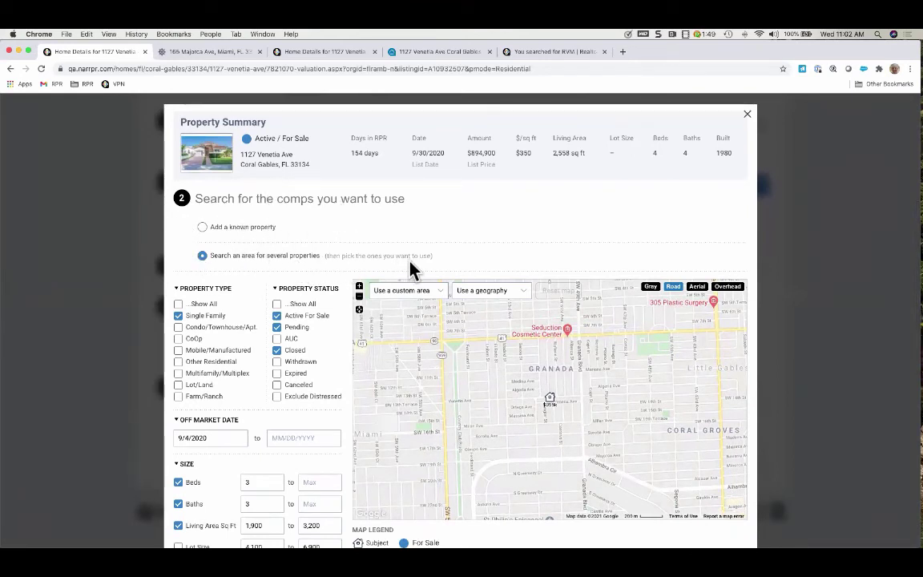
click(443, 304)
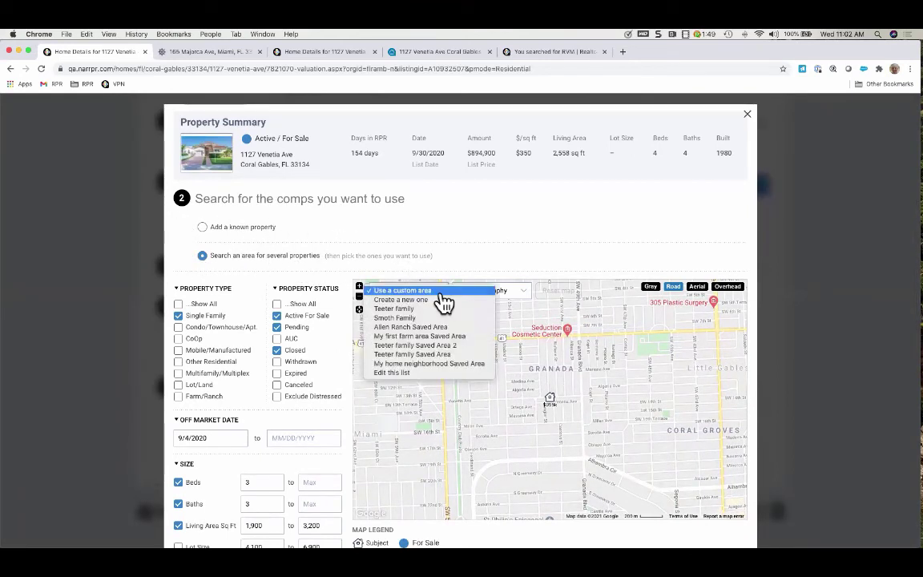
click(521, 293)
click(529, 294)
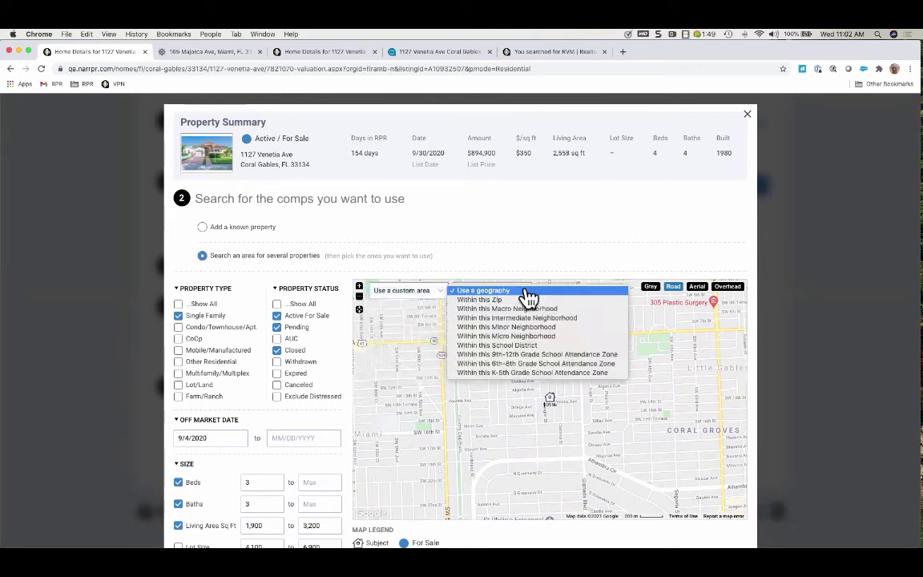
click(529, 294)
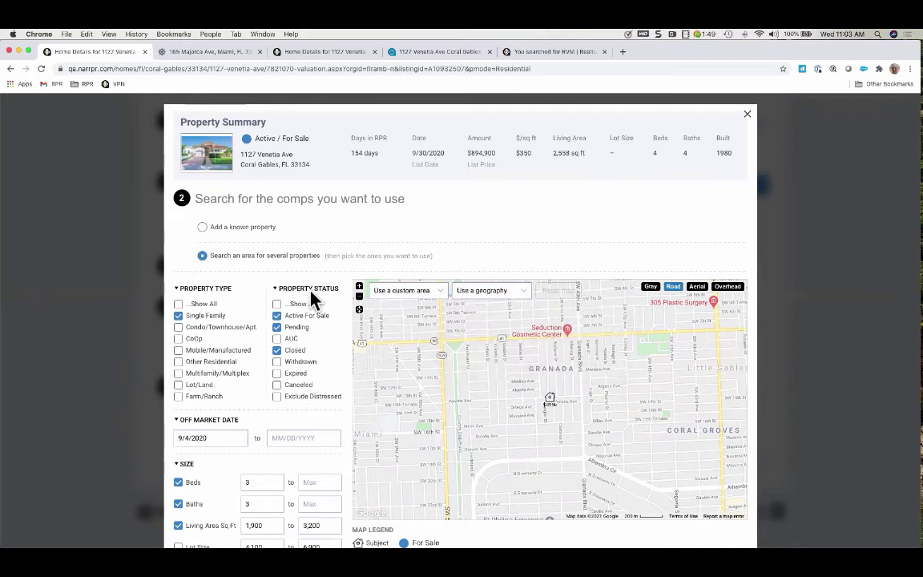
Uncheck Active For Sale and Pending so only Closed sales are searched
click(277, 327)
click(276, 316)
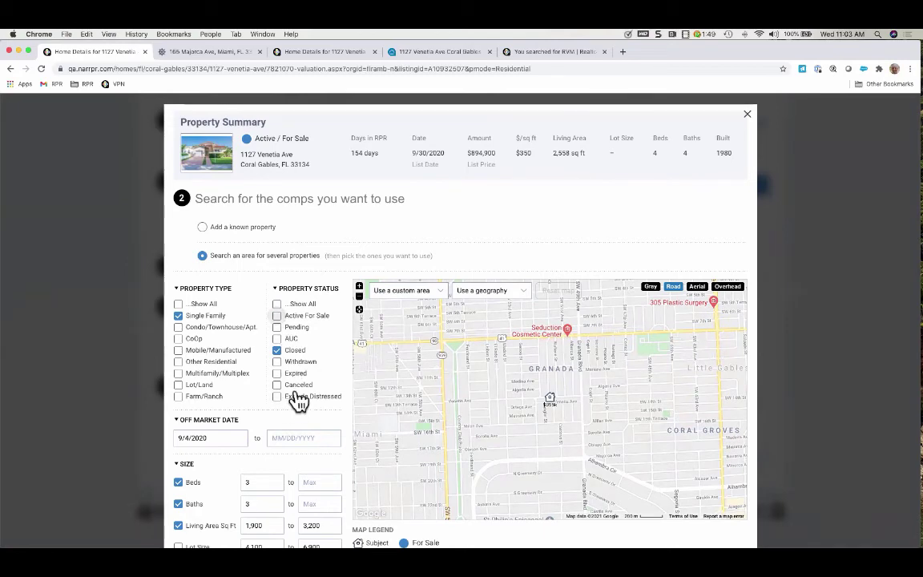
scroll(296, 400, down, 2)
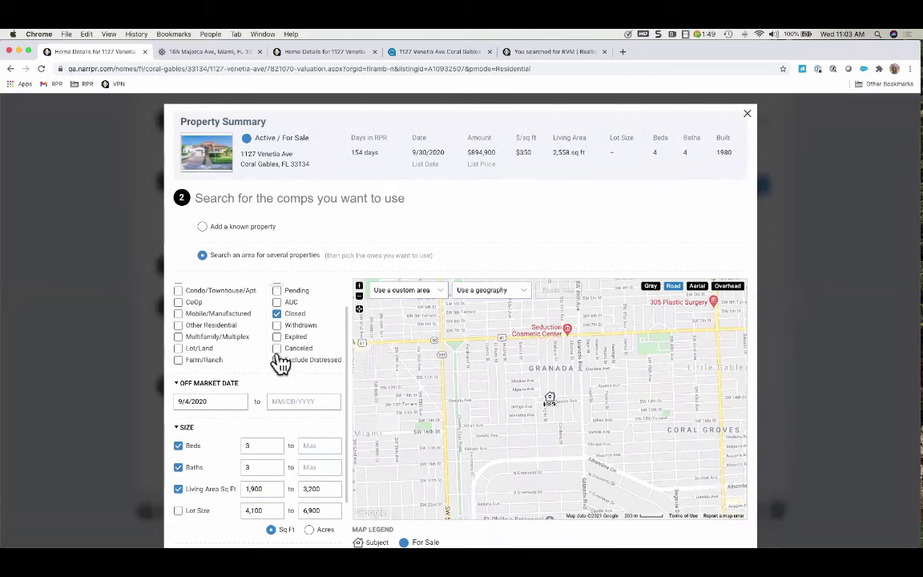
scroll(282, 352, down, 4)
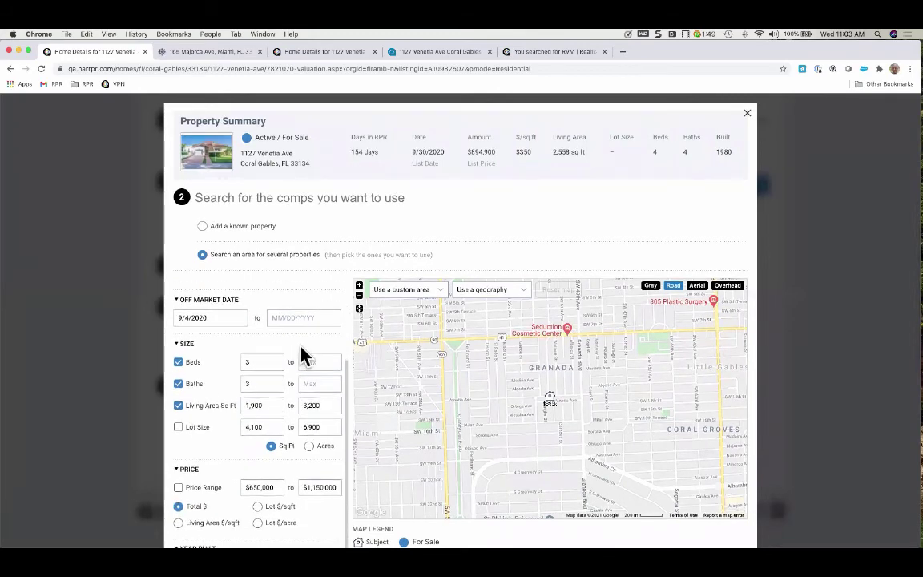
scroll(303, 352, down, 6)
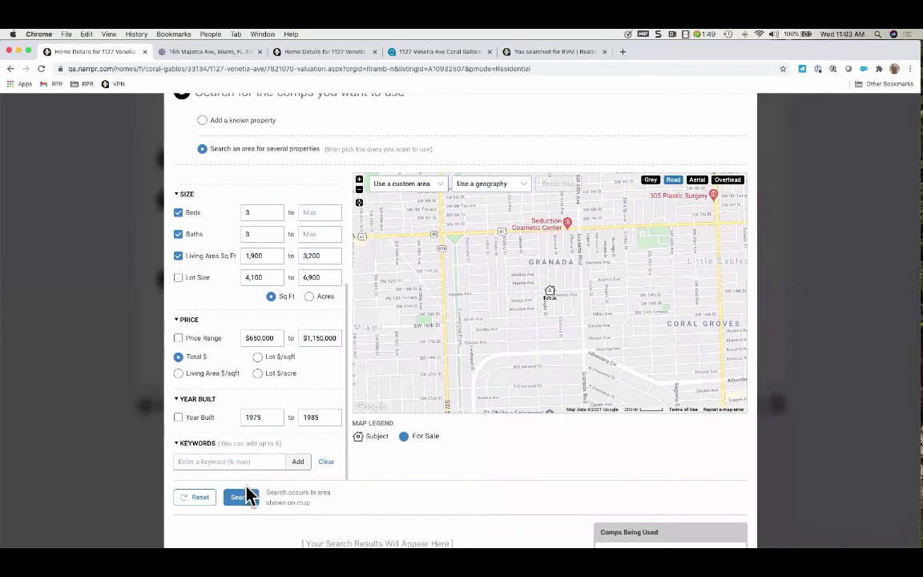
Run the comp search and review the 30 sold comparable properties
click(245, 497)
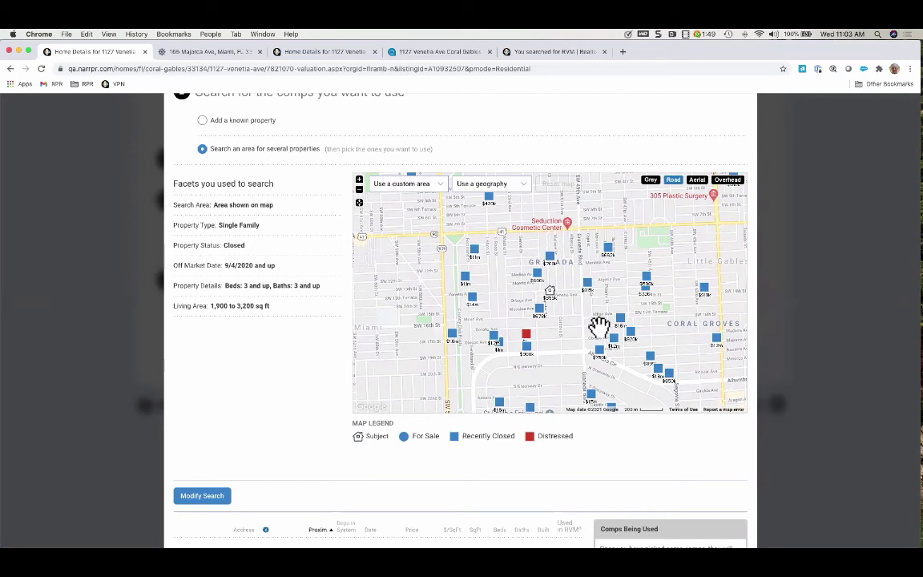
scroll(567, 453, down, 5)
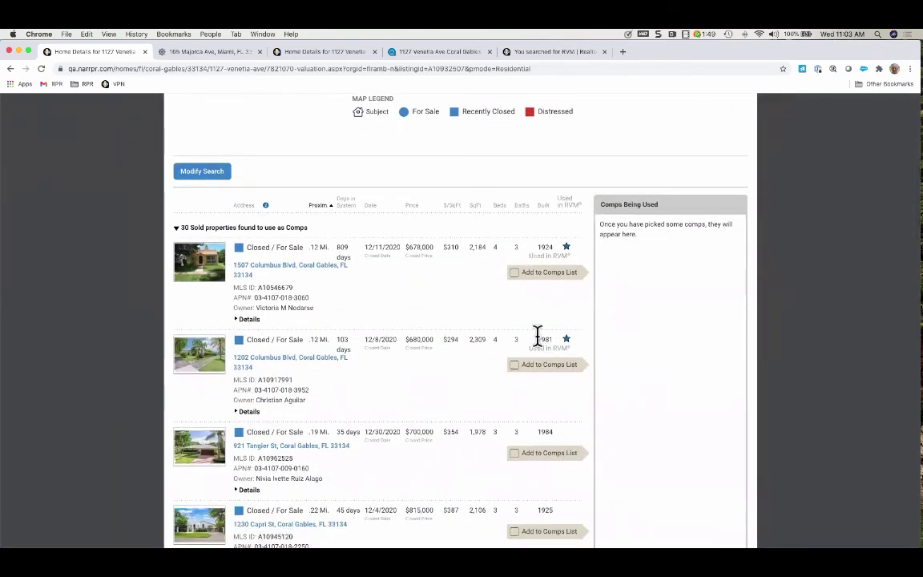
scroll(538, 335, up, 1)
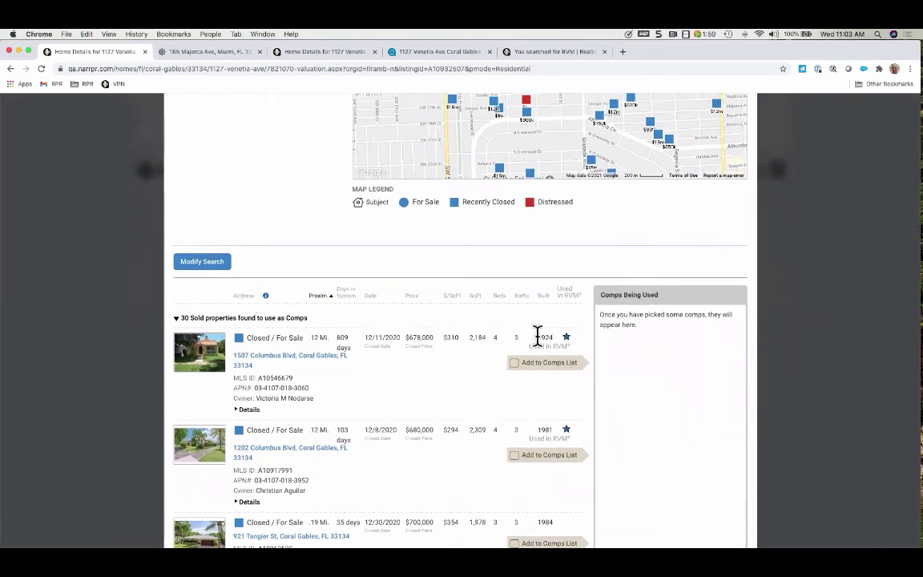
scroll(538, 335, up, 5)
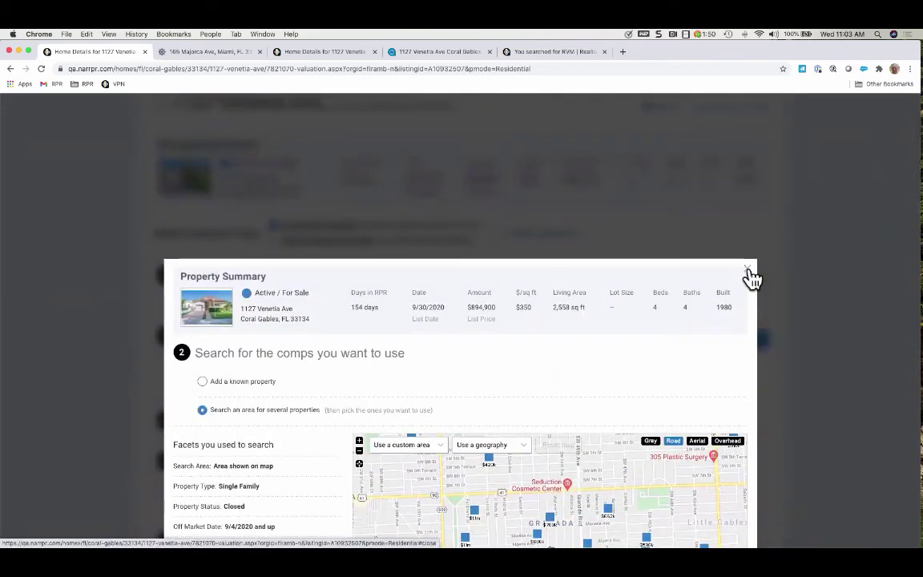
scroll(703, 358, down, 5)
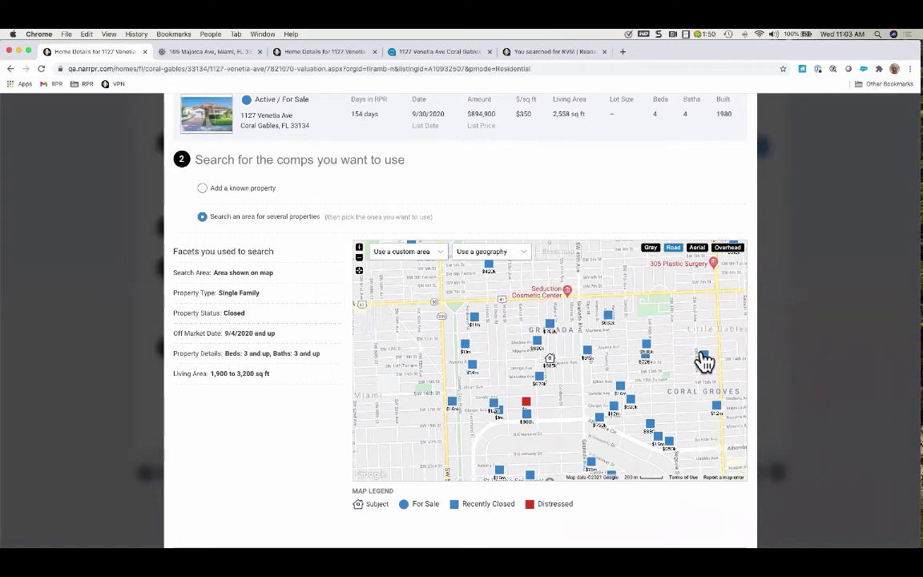
Check the geography and saved custom area dropdowns without changes, then close the comp search dialog
click(518, 253)
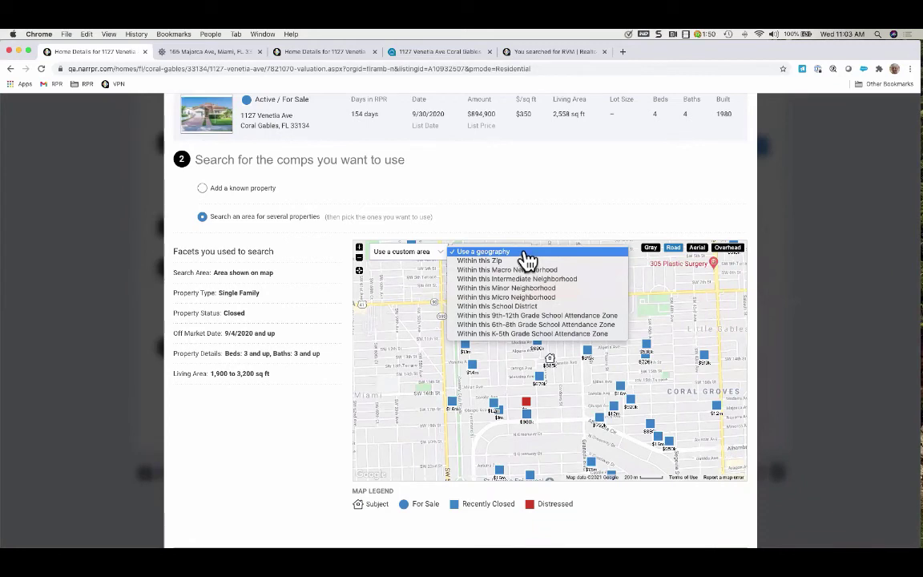
click(525, 253)
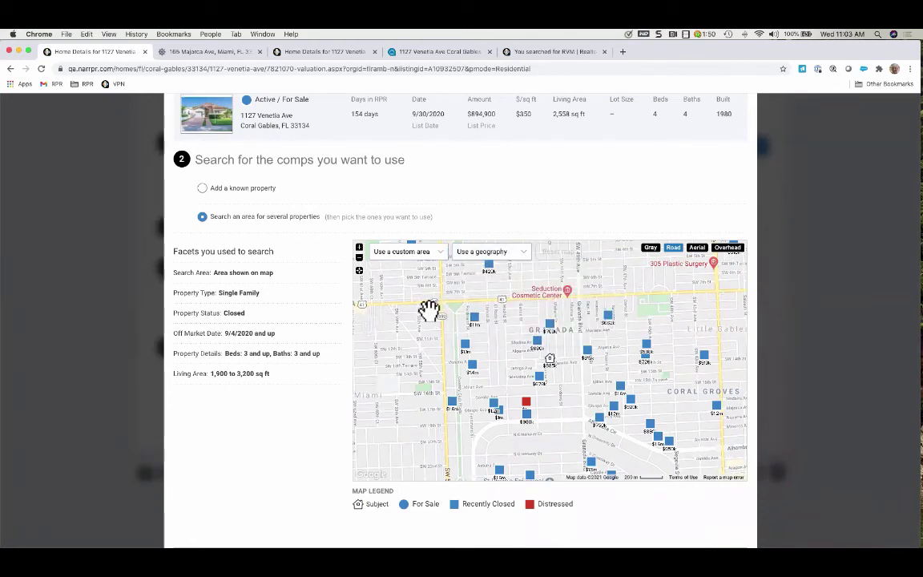
click(443, 255)
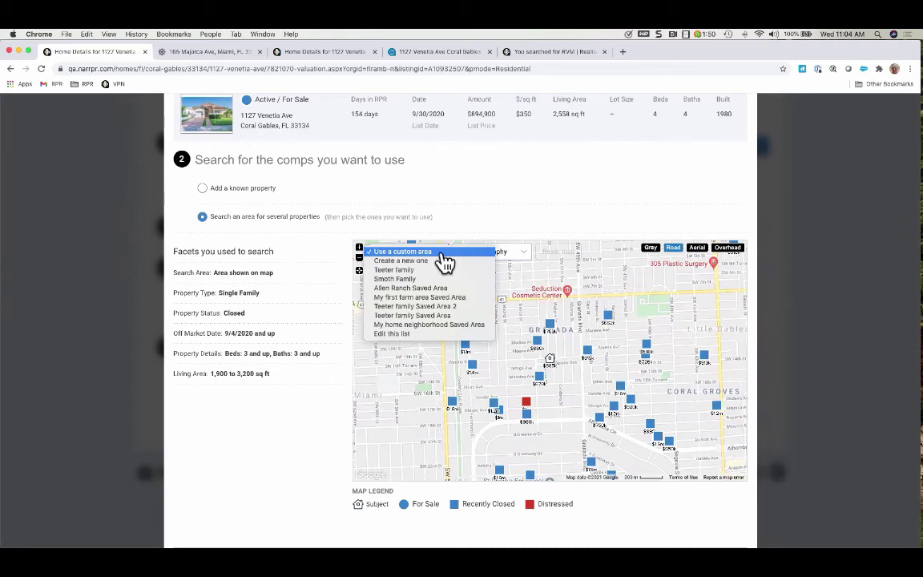
click(527, 187)
scroll(612, 183, up, 3)
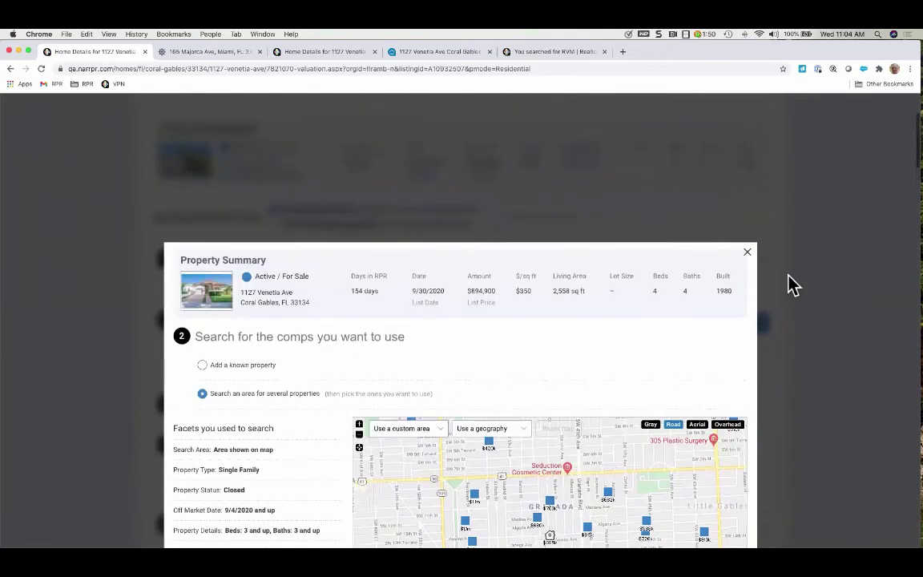
click(750, 256)
scroll(373, 285, up, 3)
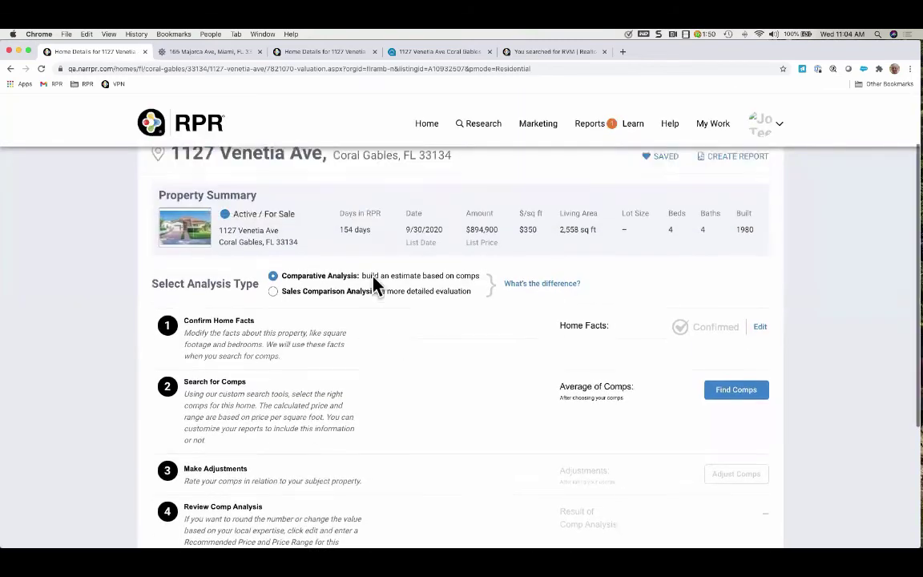
Go back home and scroll down to the My Markets map showing 17 properties
click(428, 126)
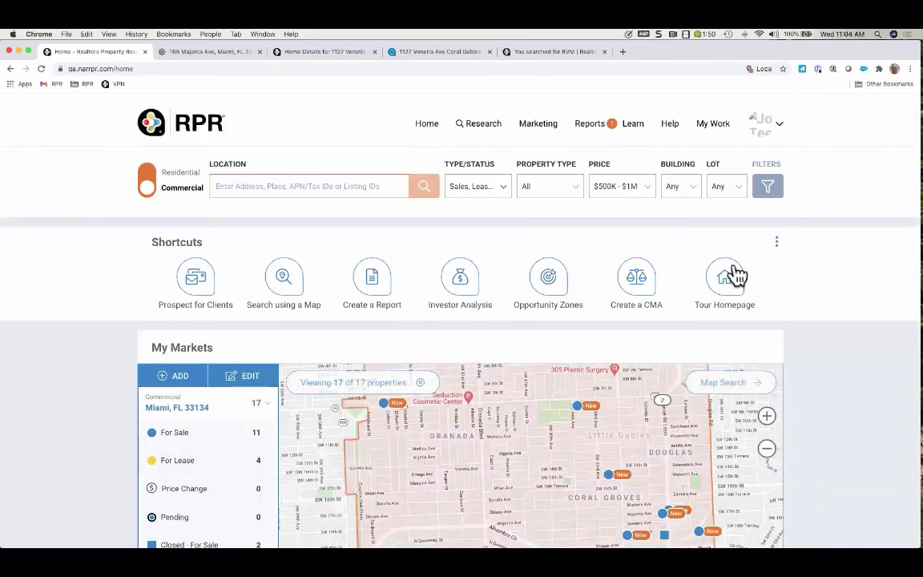
scroll(856, 390, down, 2)
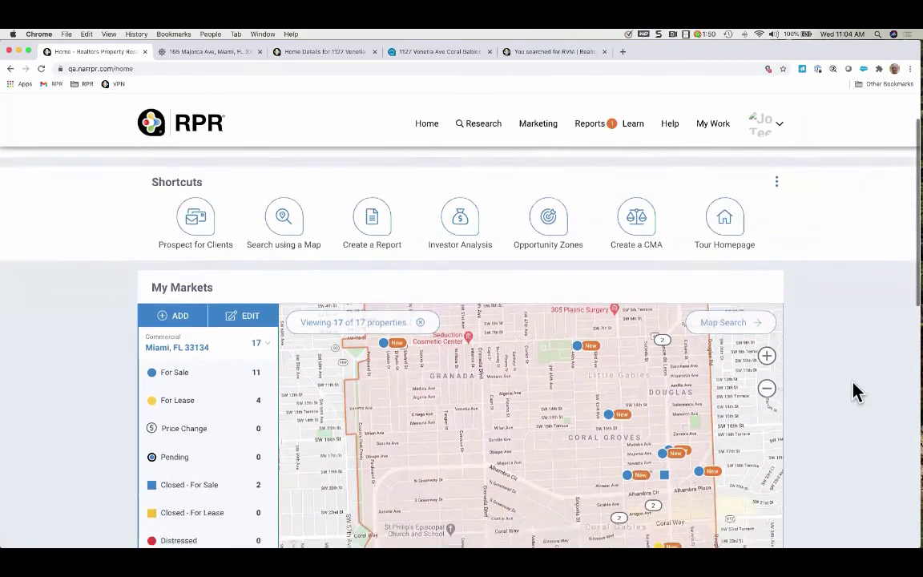
scroll(855, 390, down, 2)
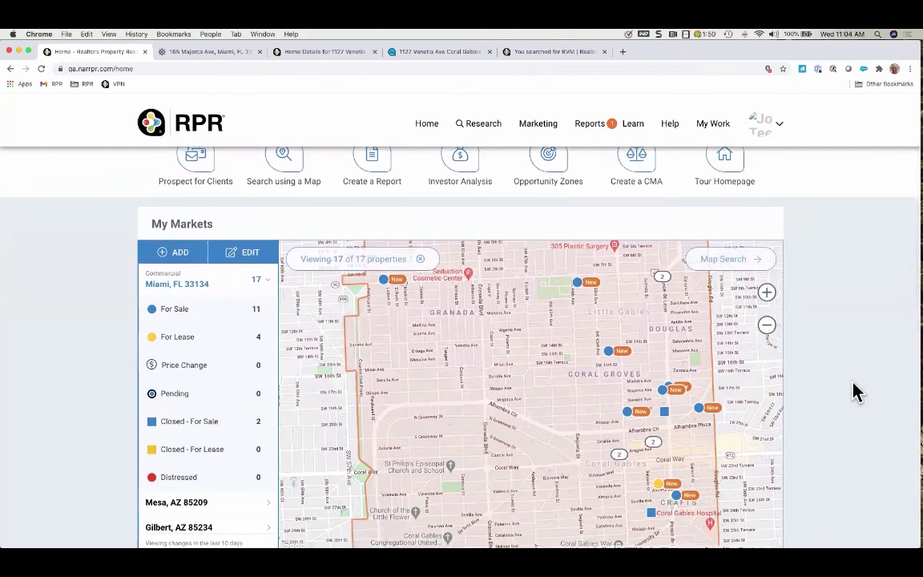
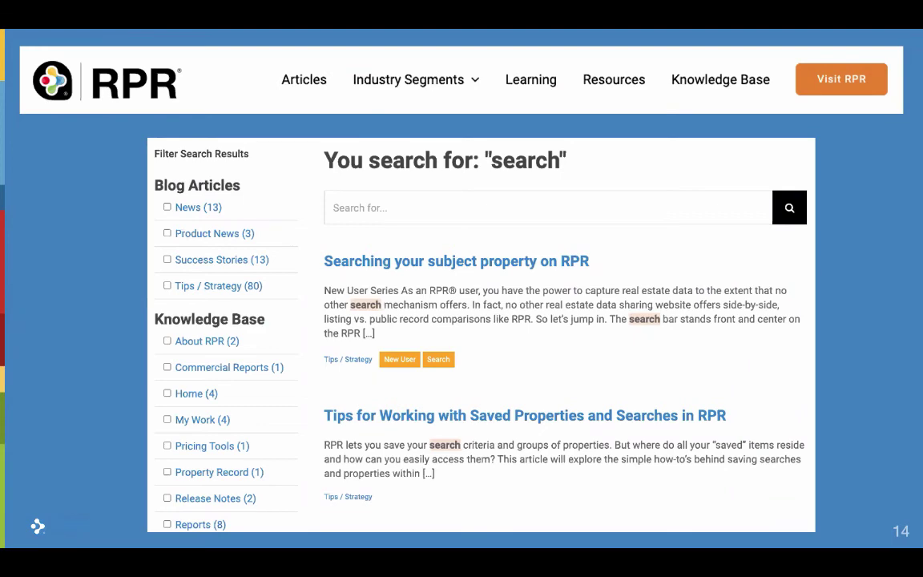
Advance the slideshow from slide 14 to slide 16, 'View our Suite of Webinars'
key(Right)
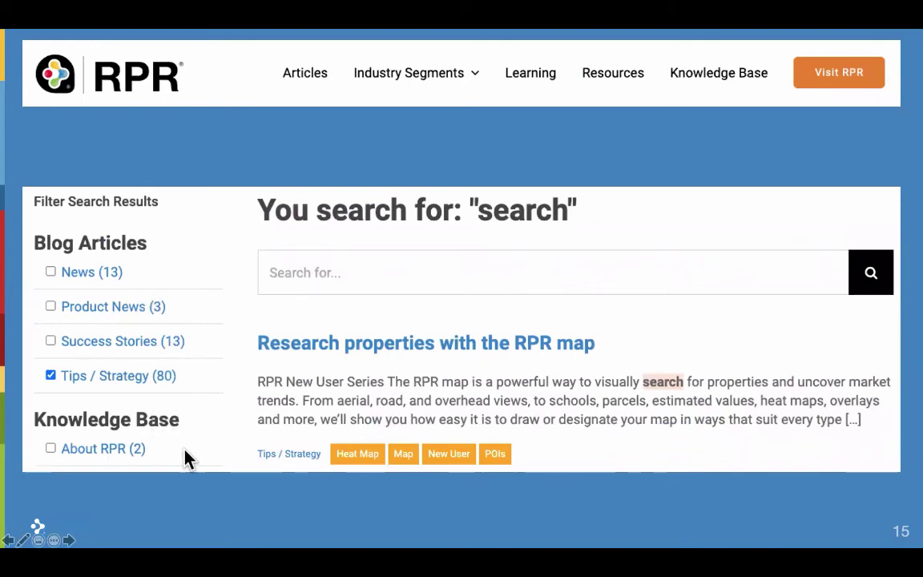
key(Right)
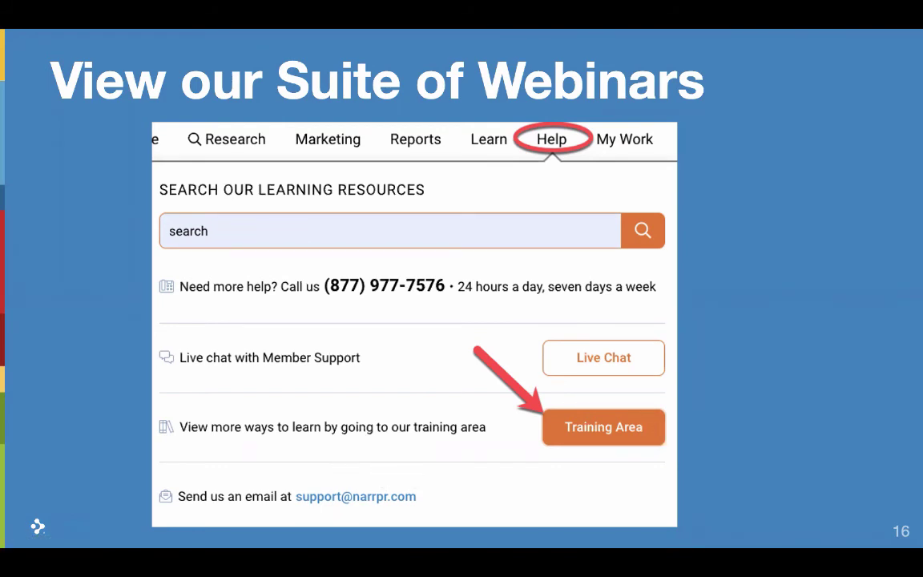
Advance to the 'Thank you' slide and switch to the desktop showing RPR in Chrome
click(706, 390)
key(ctrl+Right)
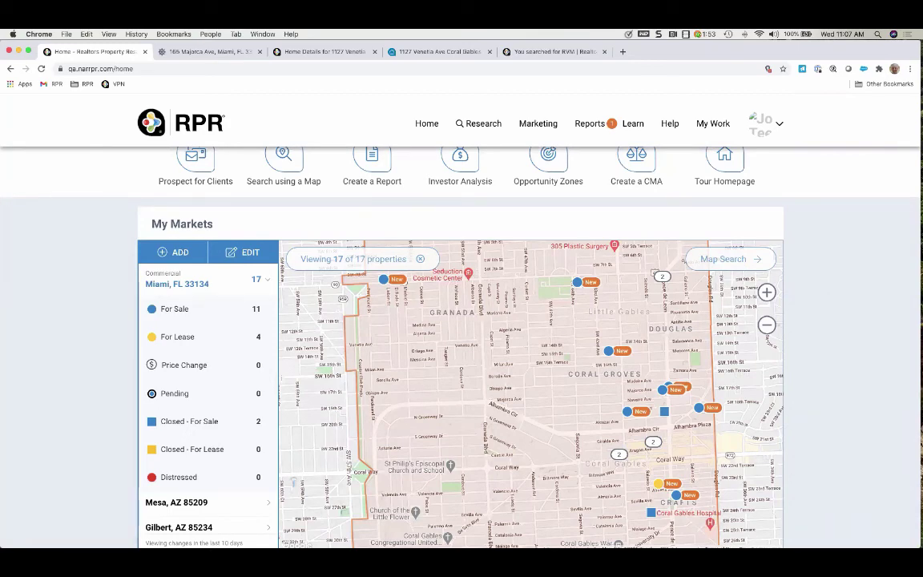
scroll(890, 390, up, 3)
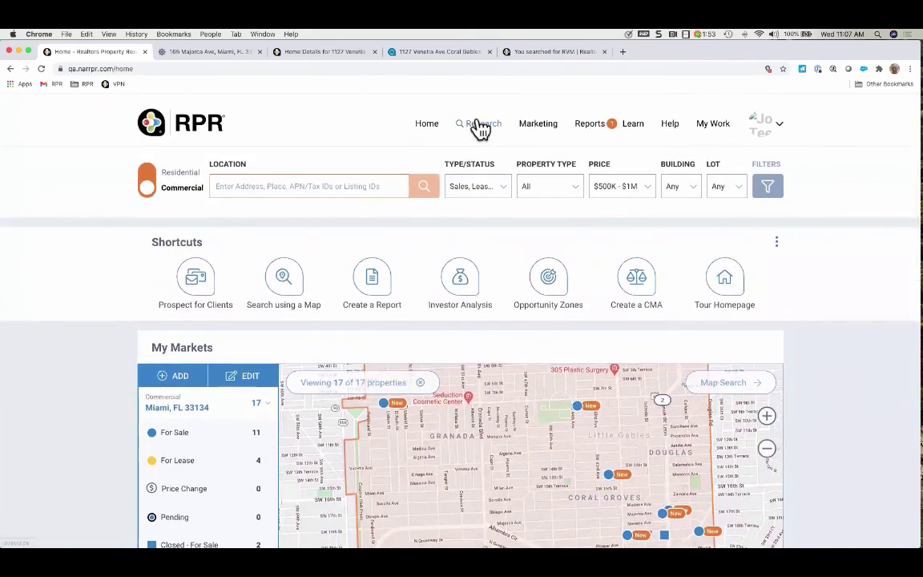
click(491, 131)
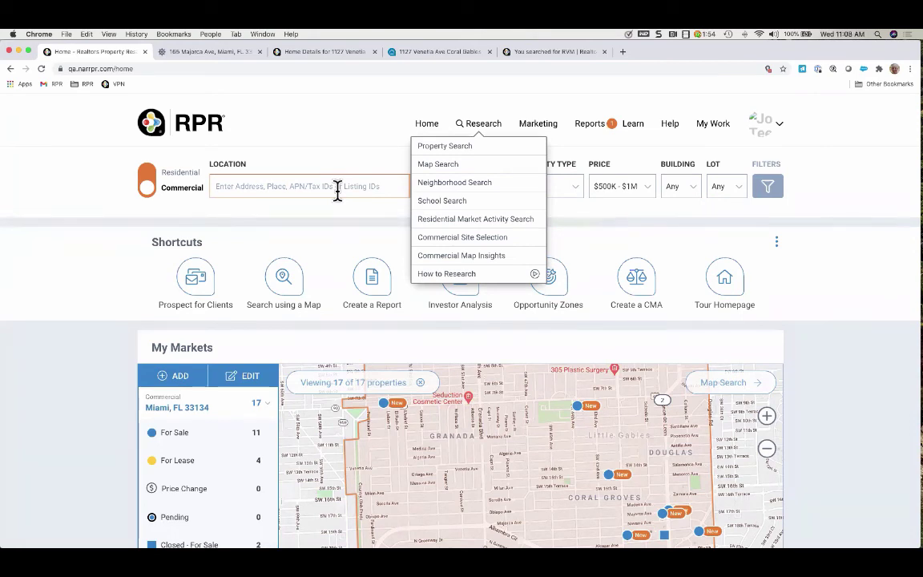
click(589, 243)
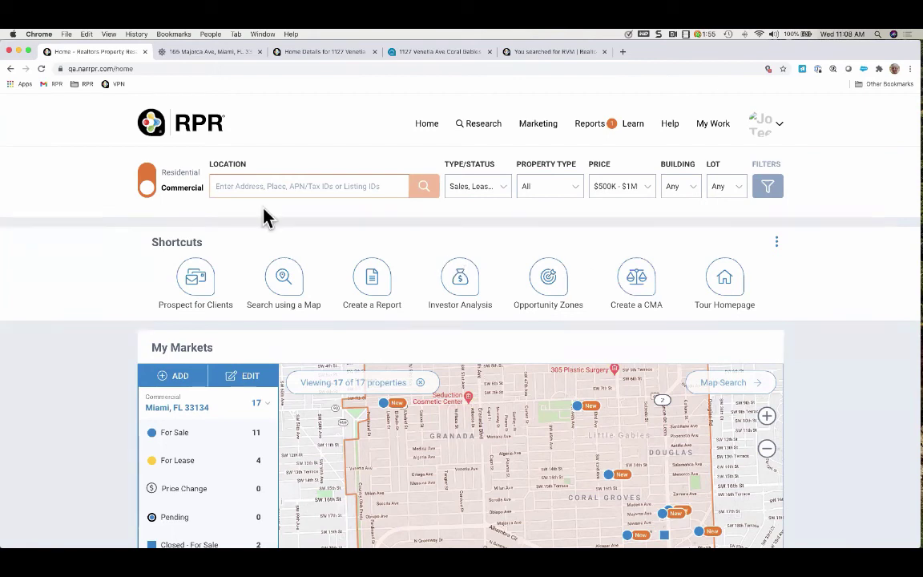
Search for the location 'Miami, FL 33134' to bring up the Search Results map
click(241, 186)
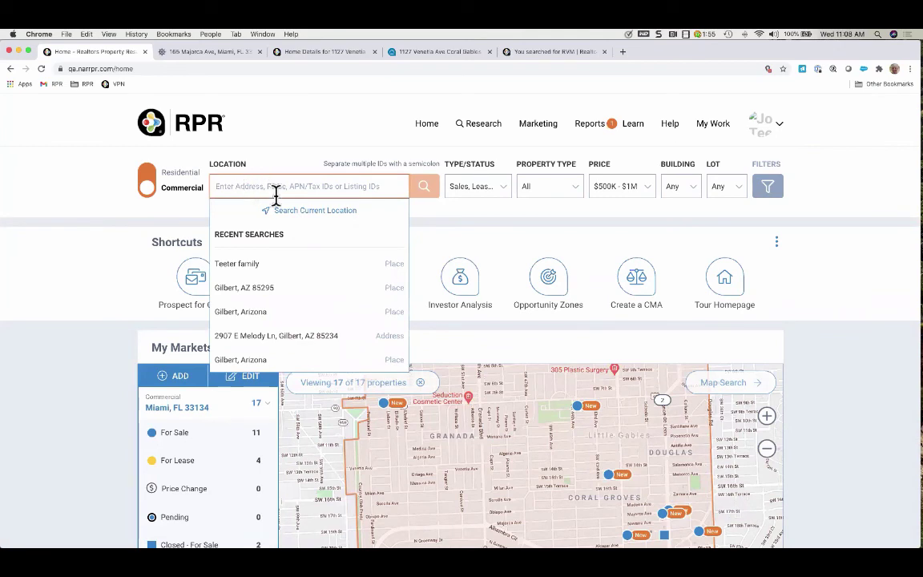
text(Miami, F)
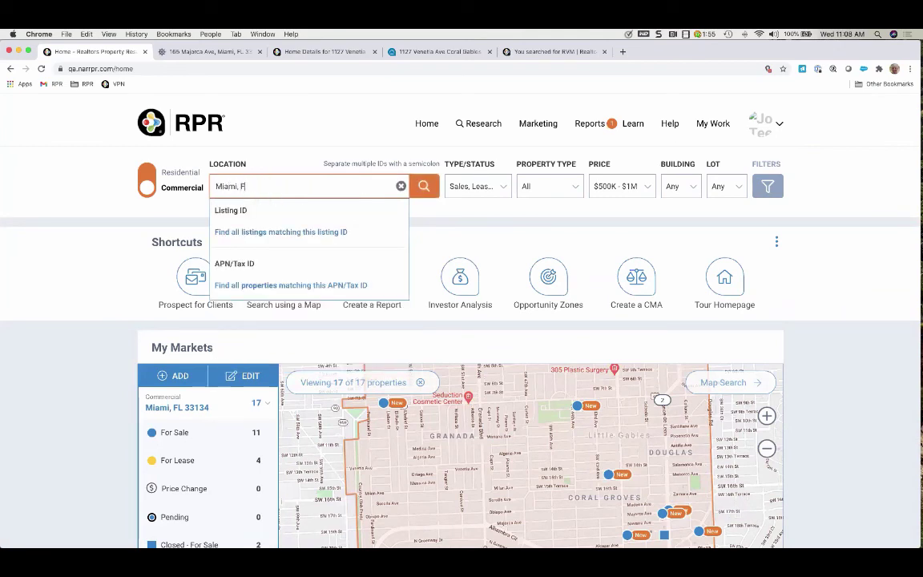
text(L 33134)
key(Return)
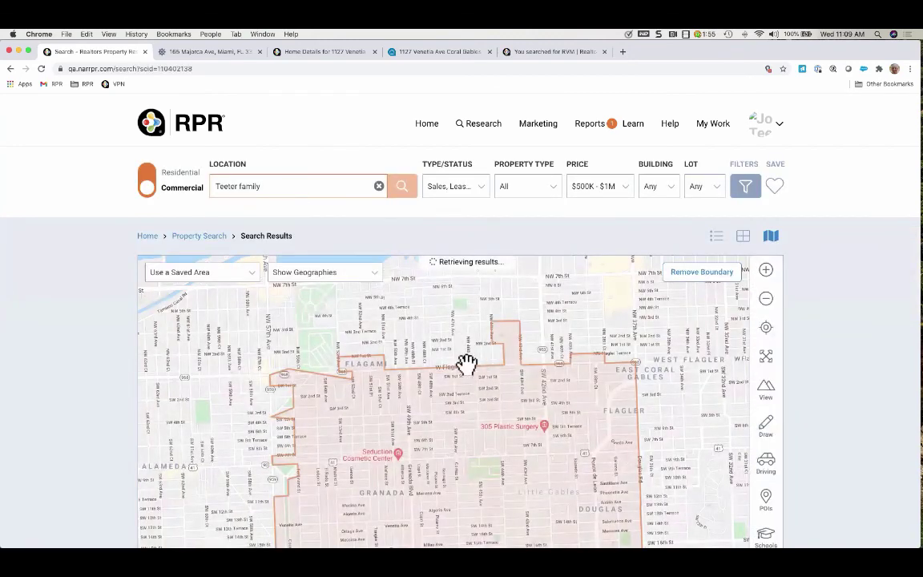
Overlay Micro Neighborhoods boundaries on the map, then switch to Intermediate Neighborhoods boundaries
click(484, 133)
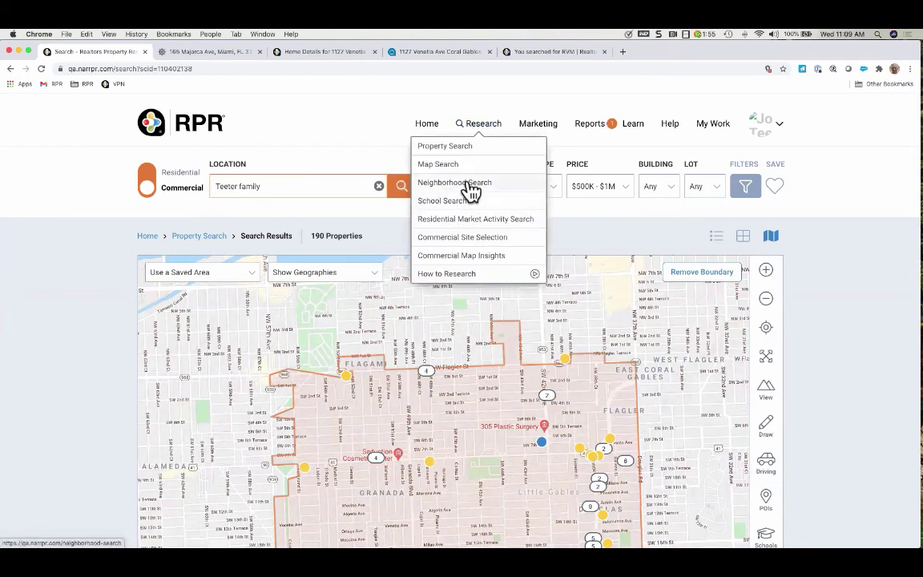
click(362, 280)
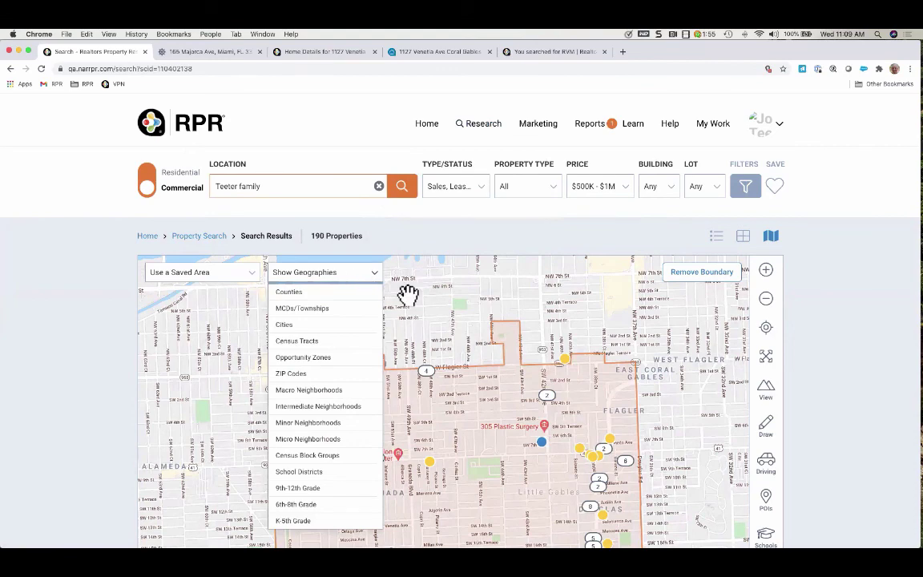
scroll(329, 263, down, 2)
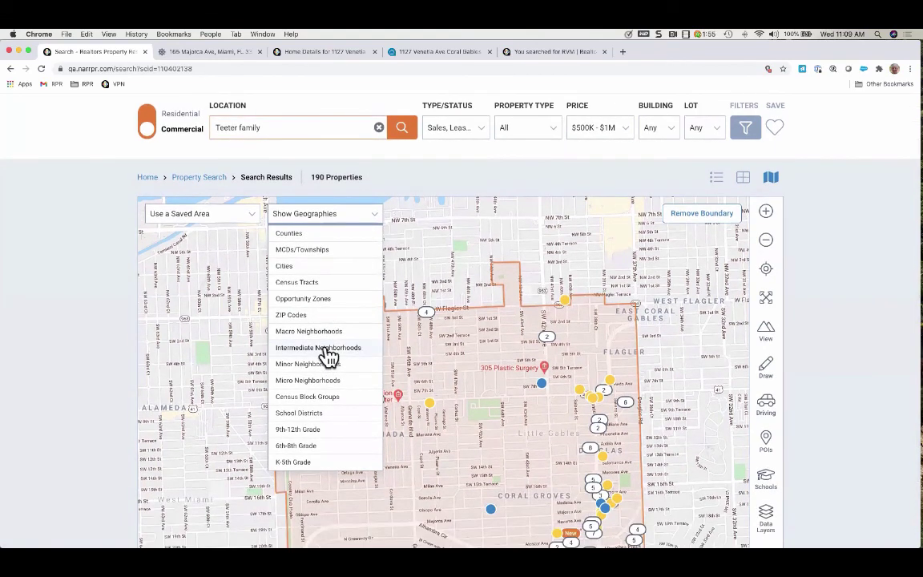
click(320, 381)
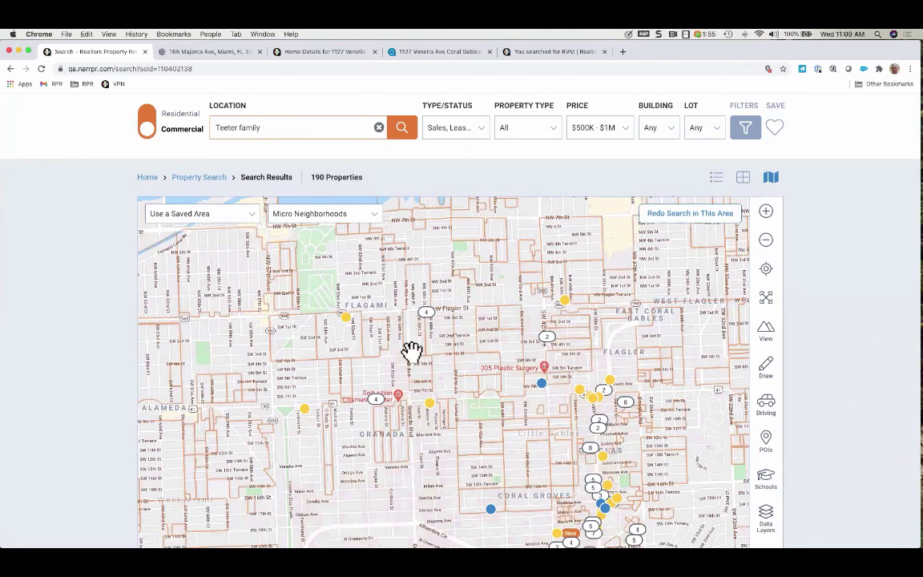
click(354, 218)
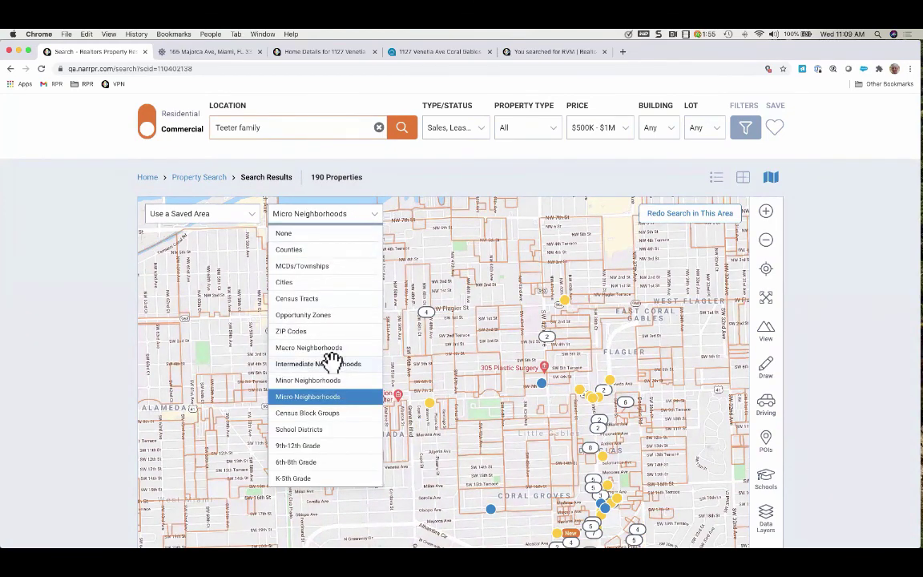
click(330, 363)
Restrict the search to the Central Gables neighborhood outline, returning 196 properties
scroll(831, 371, down, 3)
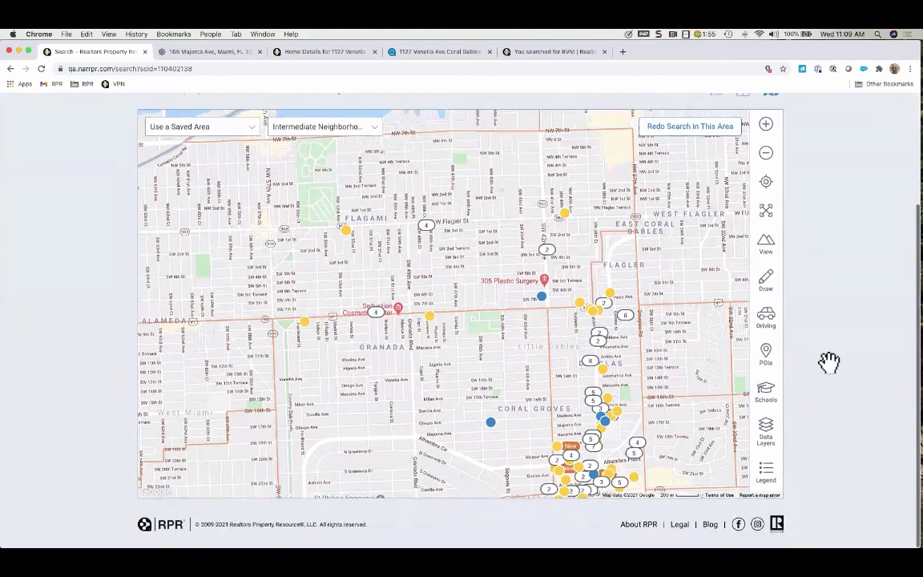
drag(419, 233, 486, 255)
click(486, 255)
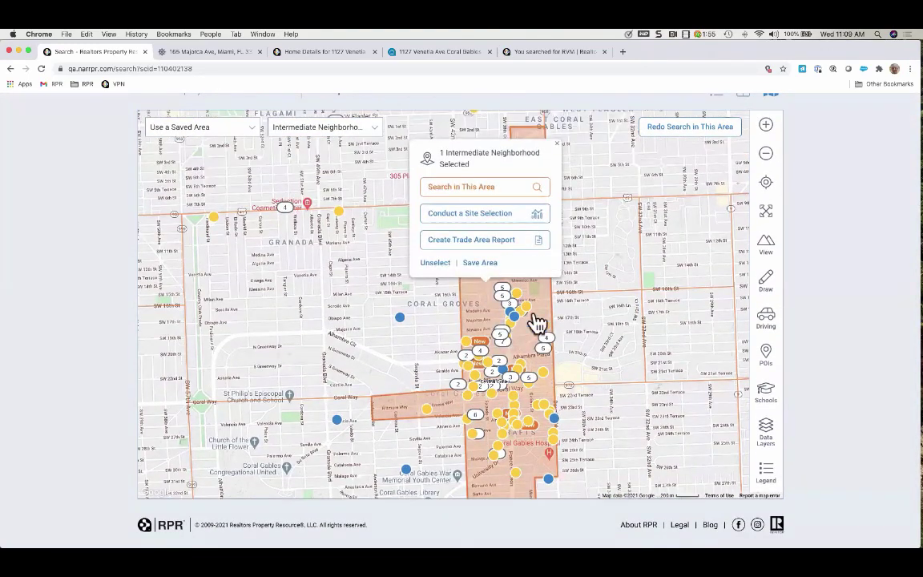
click(497, 195)
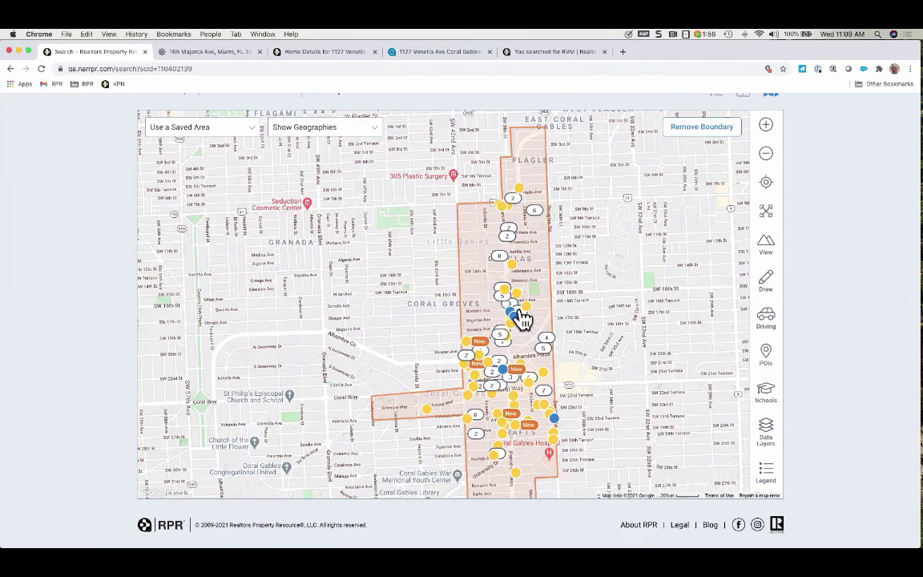
scroll(420, 243, up, 3)
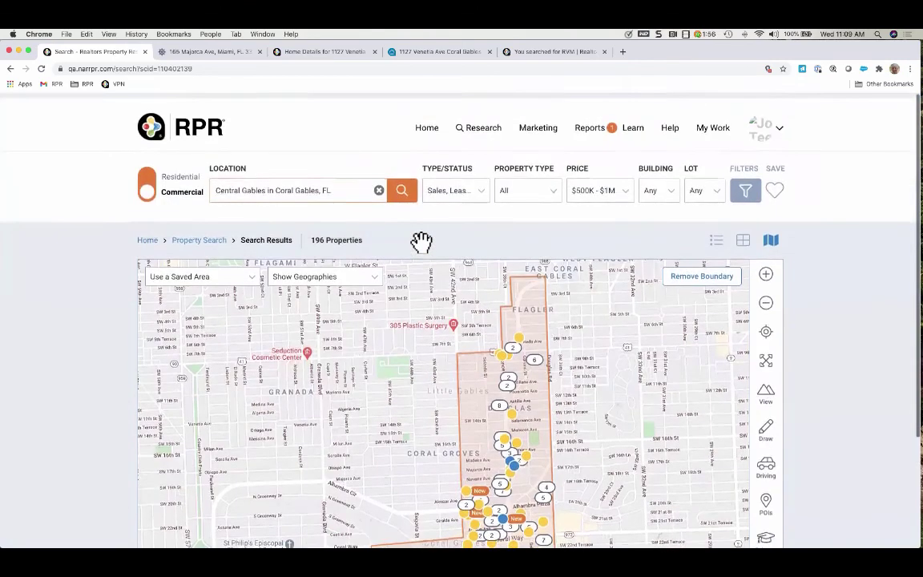
Run a Within-type Neighborhood Search for 'Miami, FL 33134', listing 126 places
click(484, 125)
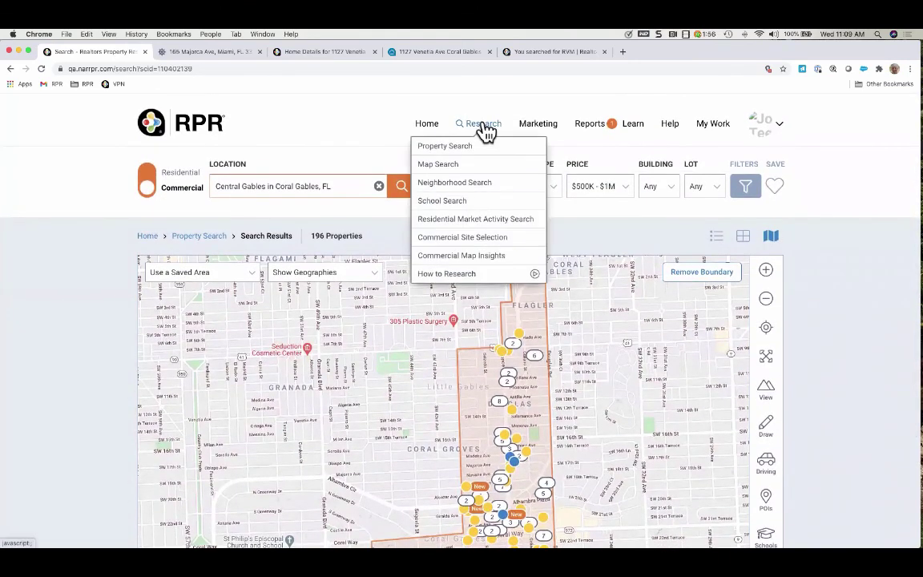
click(474, 183)
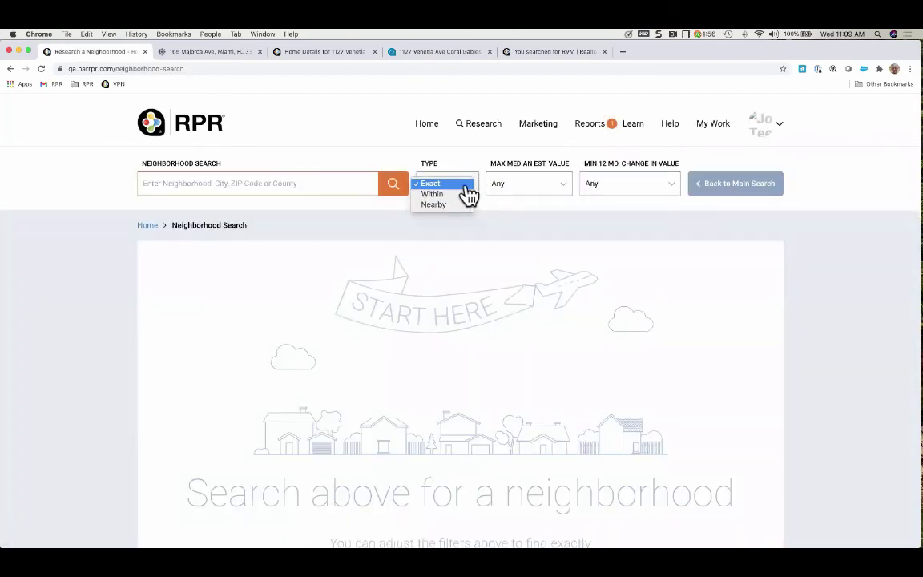
click(459, 193)
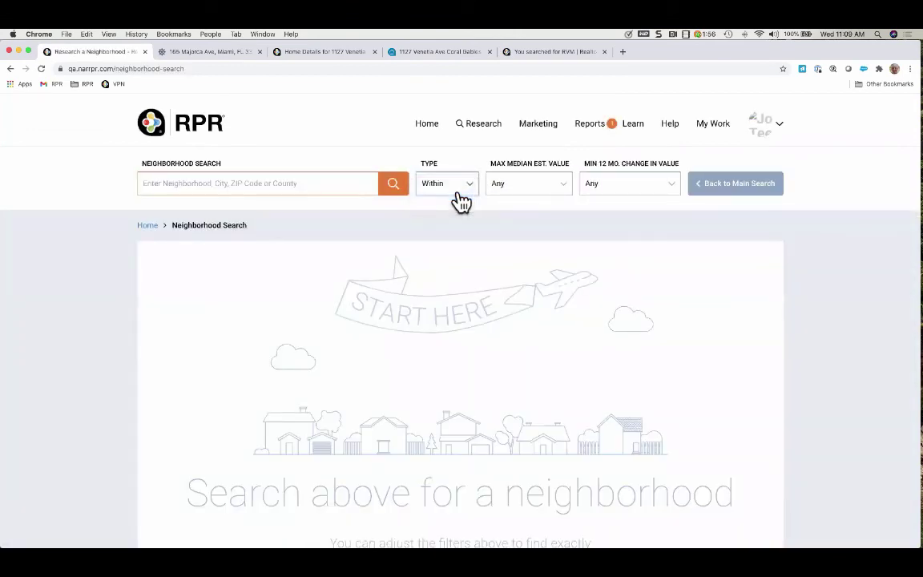
click(262, 184)
text(Miami)
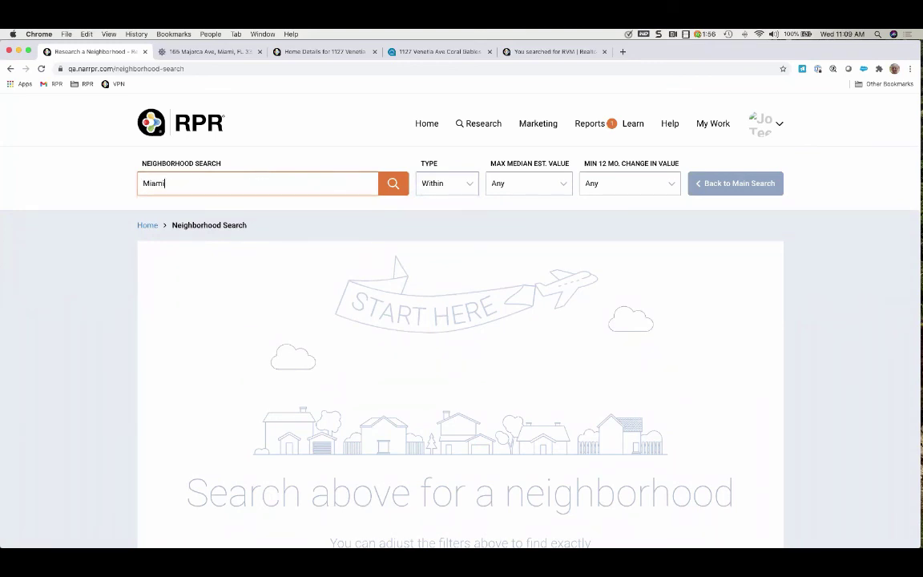
text(, FL 33134)
key(Return)
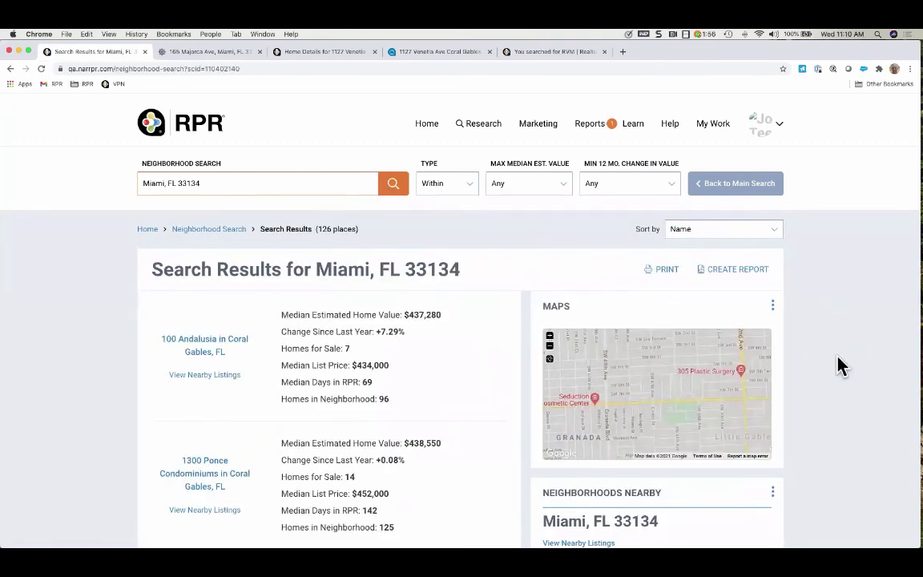
Review the 33134 results: $506,990 median home value versus $356,340 for Miami-Dade, plus nearby ZIPs
scroll(839, 366, down, 2)
scroll(839, 365, down, 6)
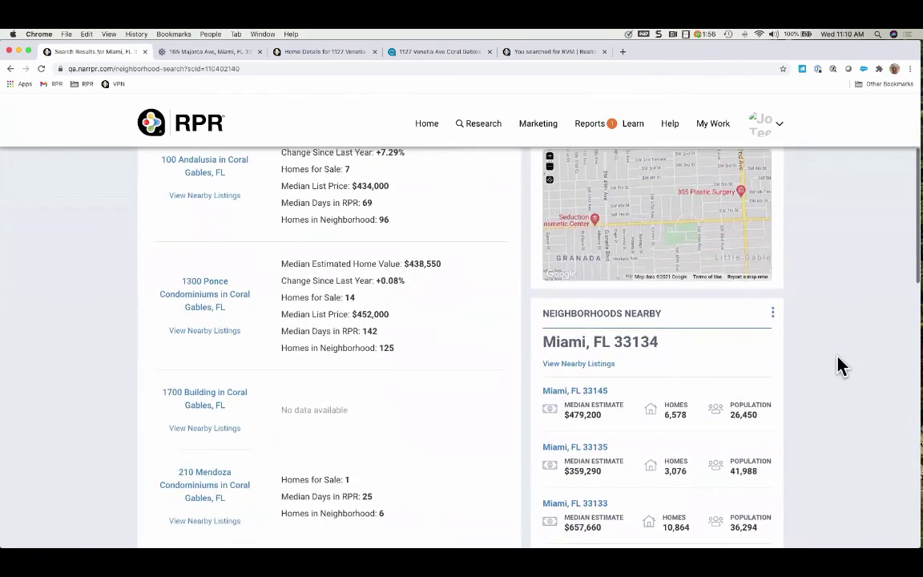
scroll(839, 366, down, 1)
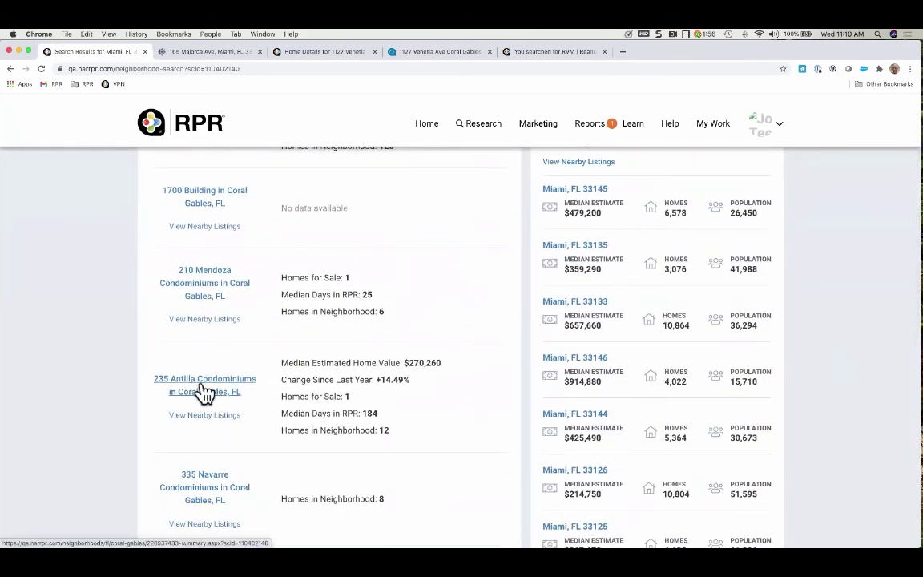
scroll(203, 424, down, 6)
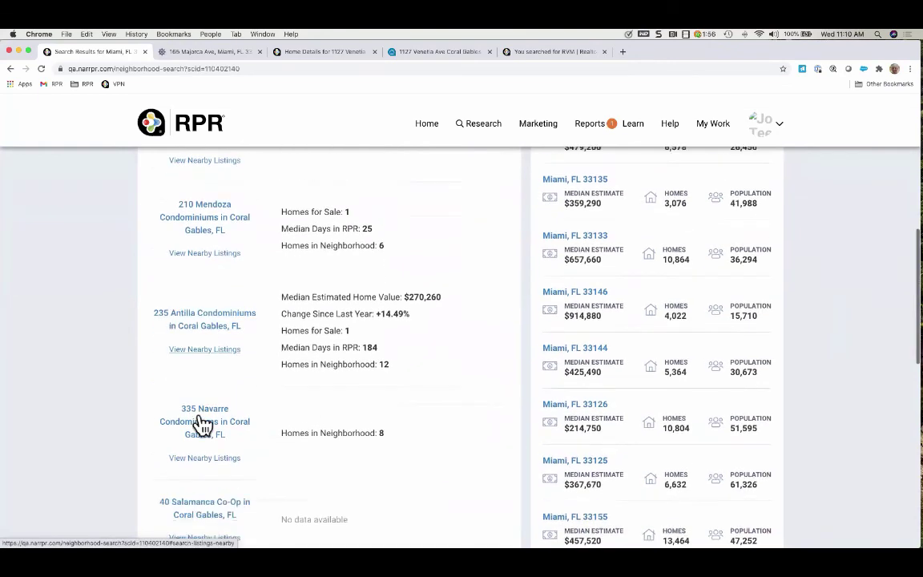
scroll(210, 422, down, 3)
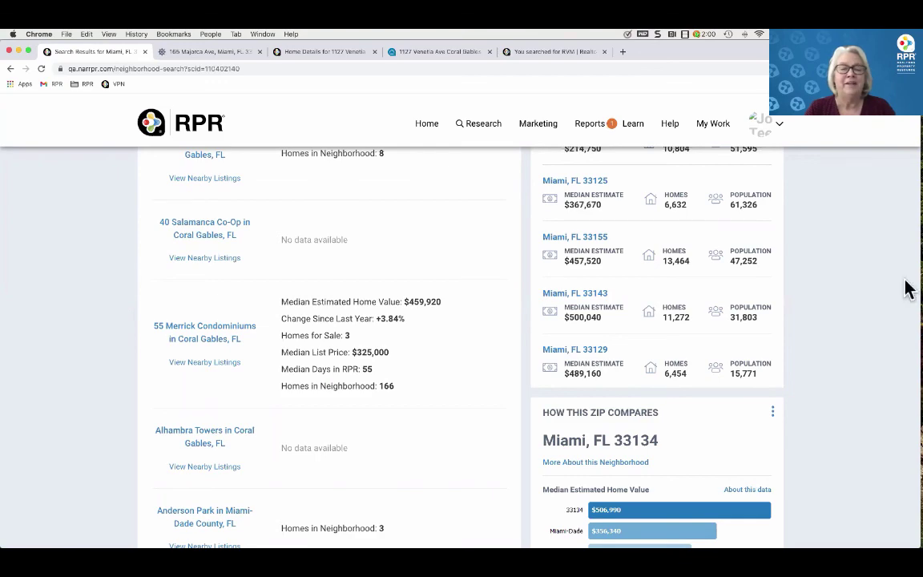
Scroll back up and return to the RPR home page
scroll(880, 340, up, 3)
scroll(880, 340, up, 4)
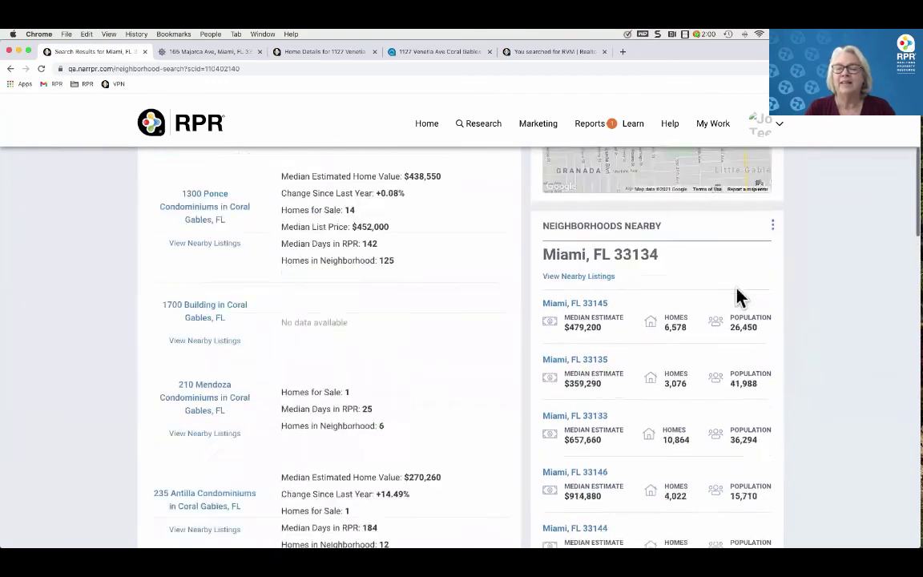
click(427, 124)
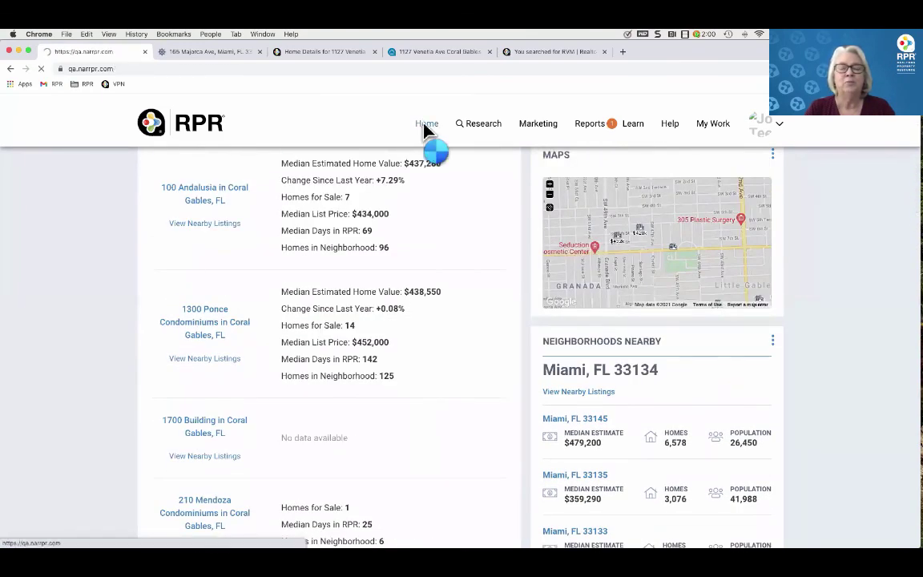